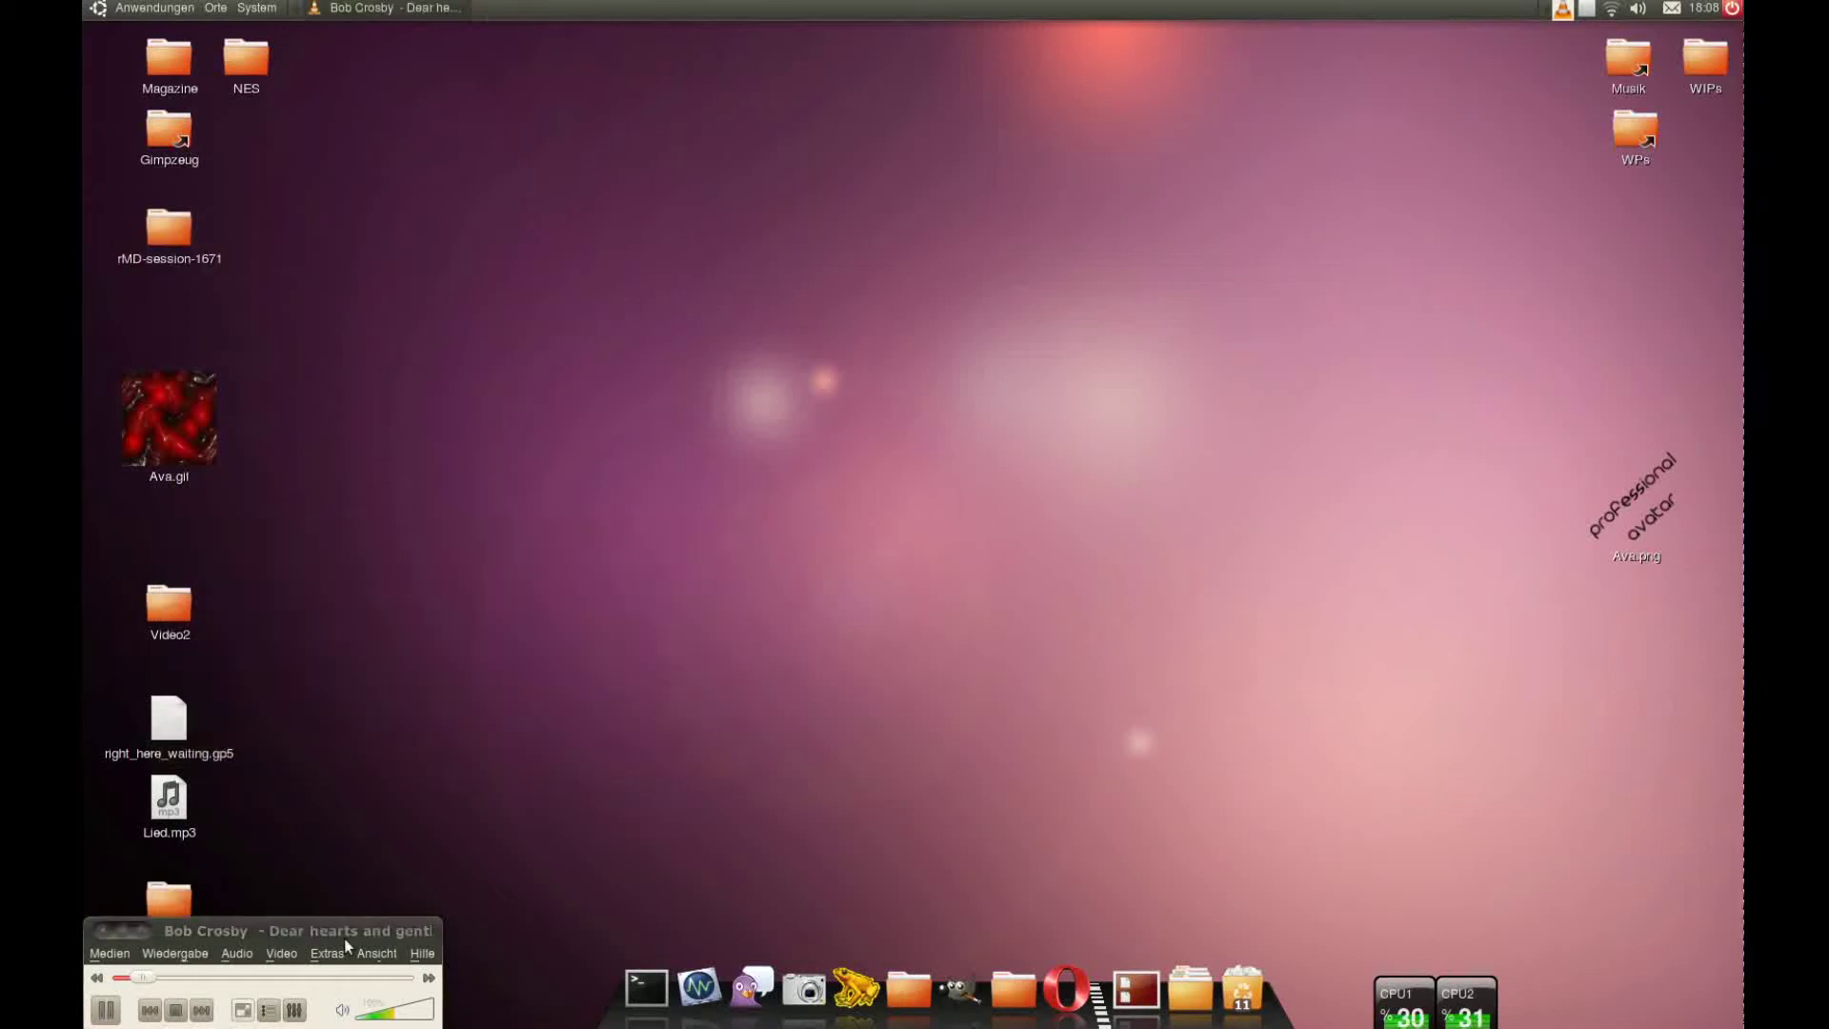
Step: Open the fence texture image from the Desktop folder
click(573, 187)
double_click(593, 305)
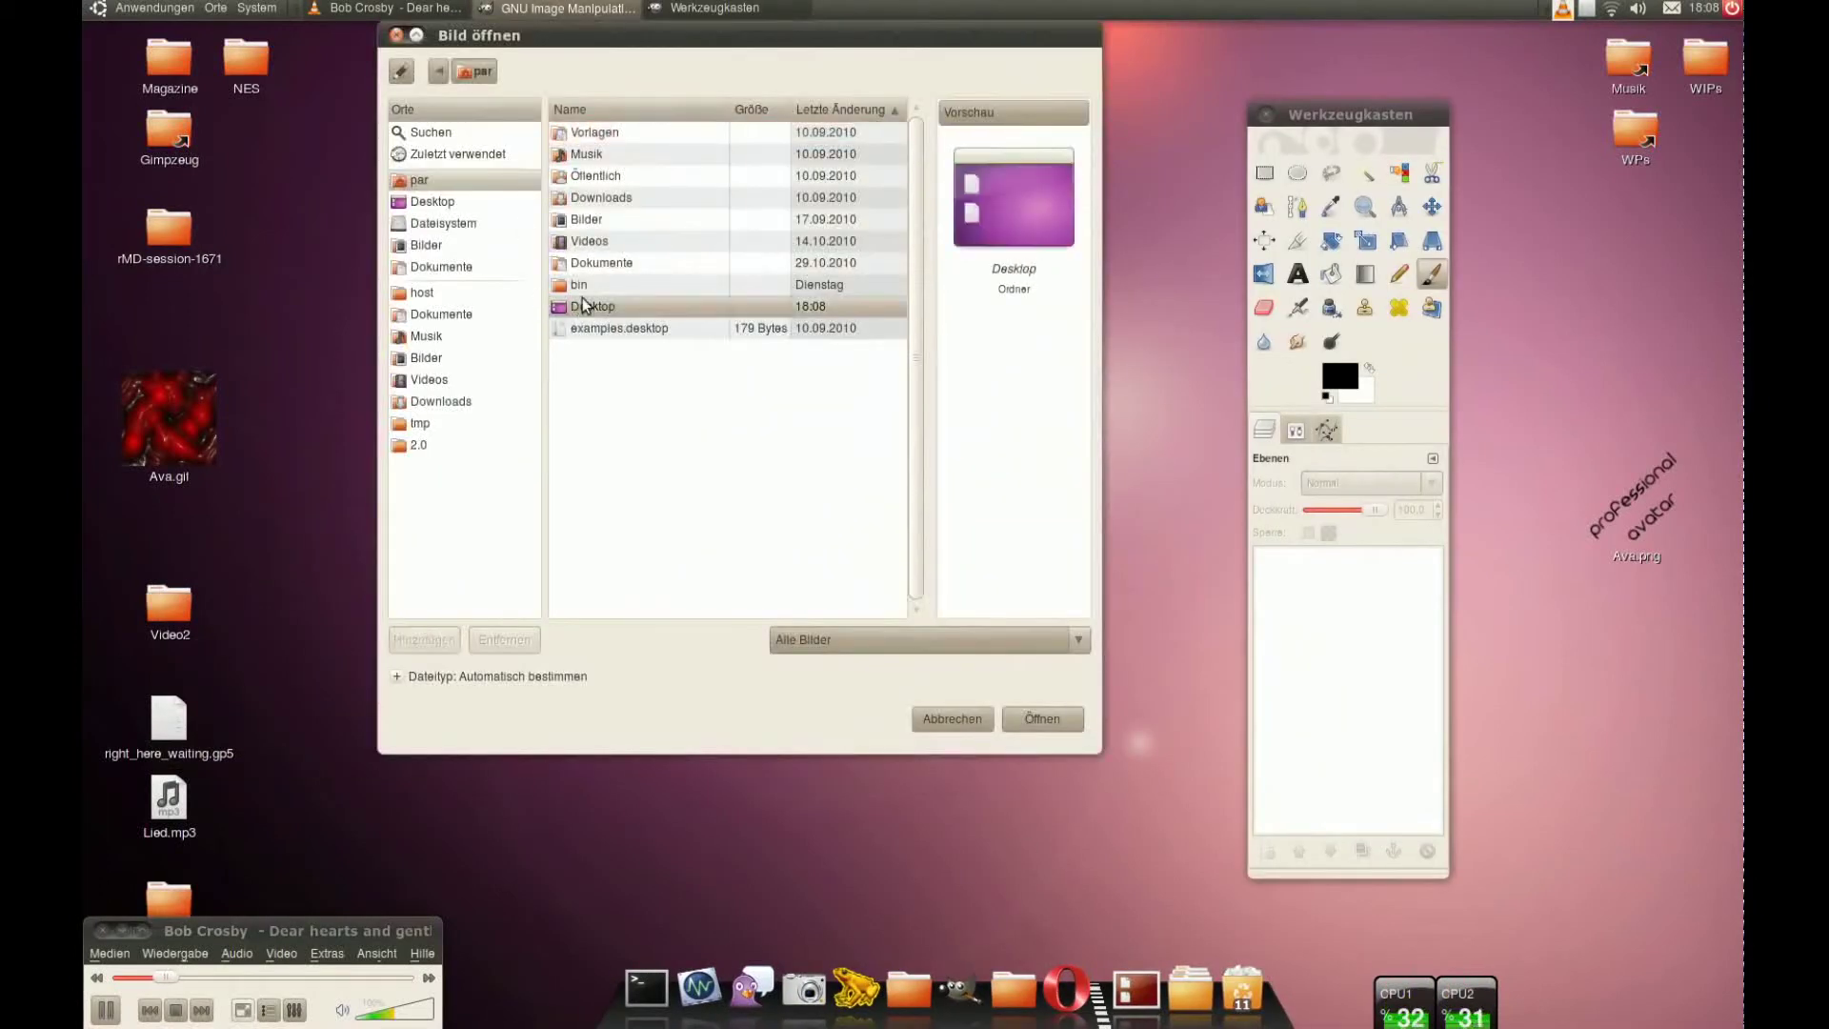
click(593, 286)
double_click(593, 286)
Step: Rotate the fence layer 90° so the boards run horizontally, fitting the canvas
click(803, 164)
click(1172, 425)
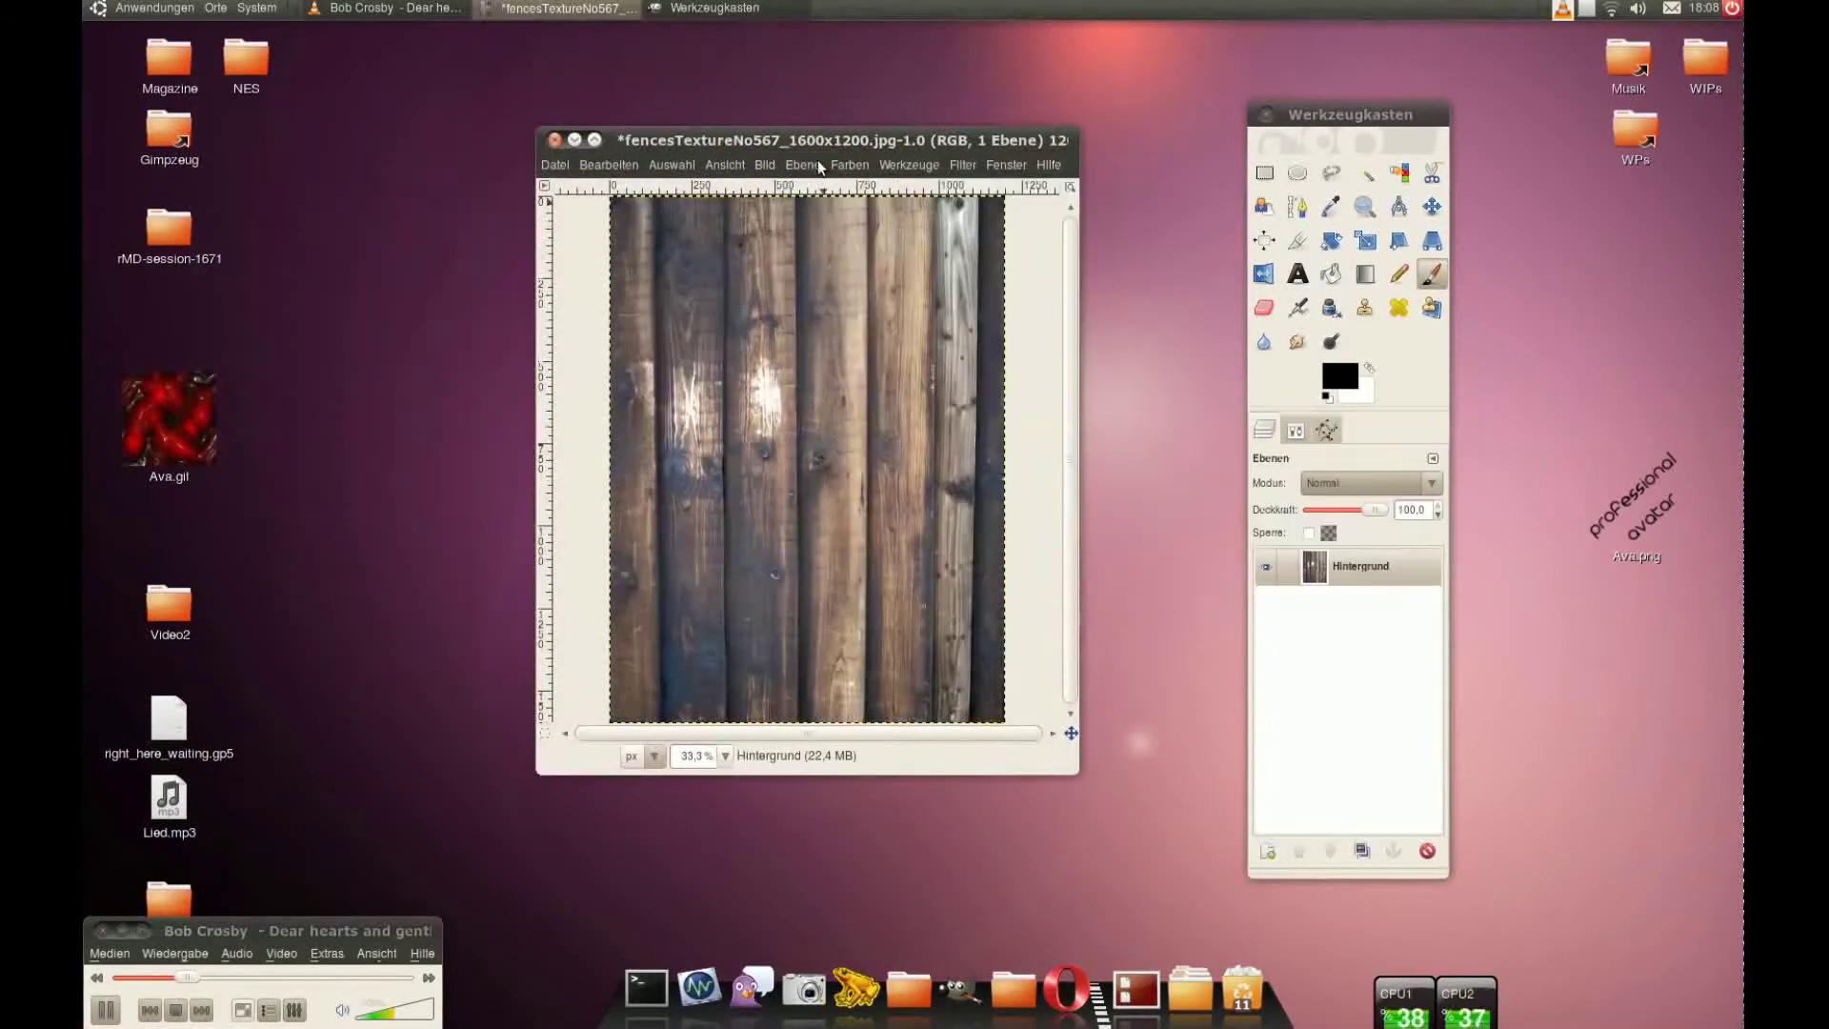
click(804, 165)
click(1172, 476)
click(803, 165)
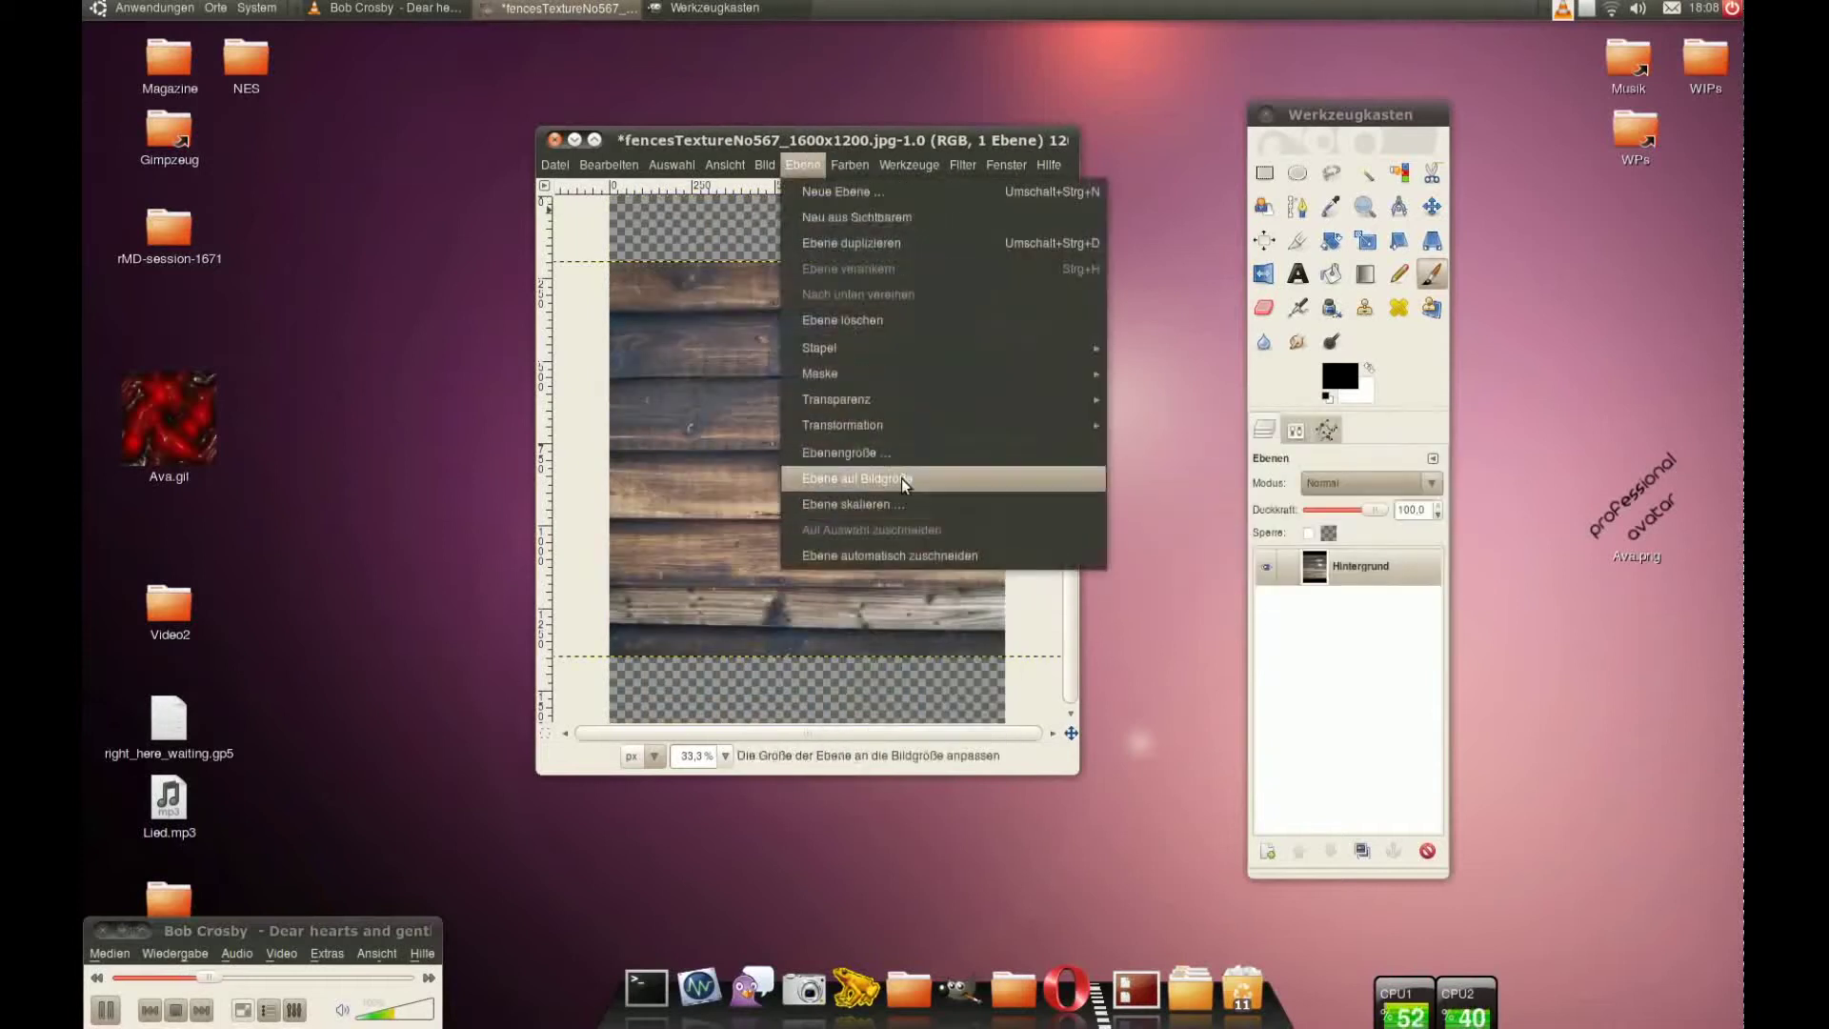
click(901, 478)
Step: Scale the fence layer to 1680×1260 and fit the canvas to it
click(1365, 240)
click(782, 476)
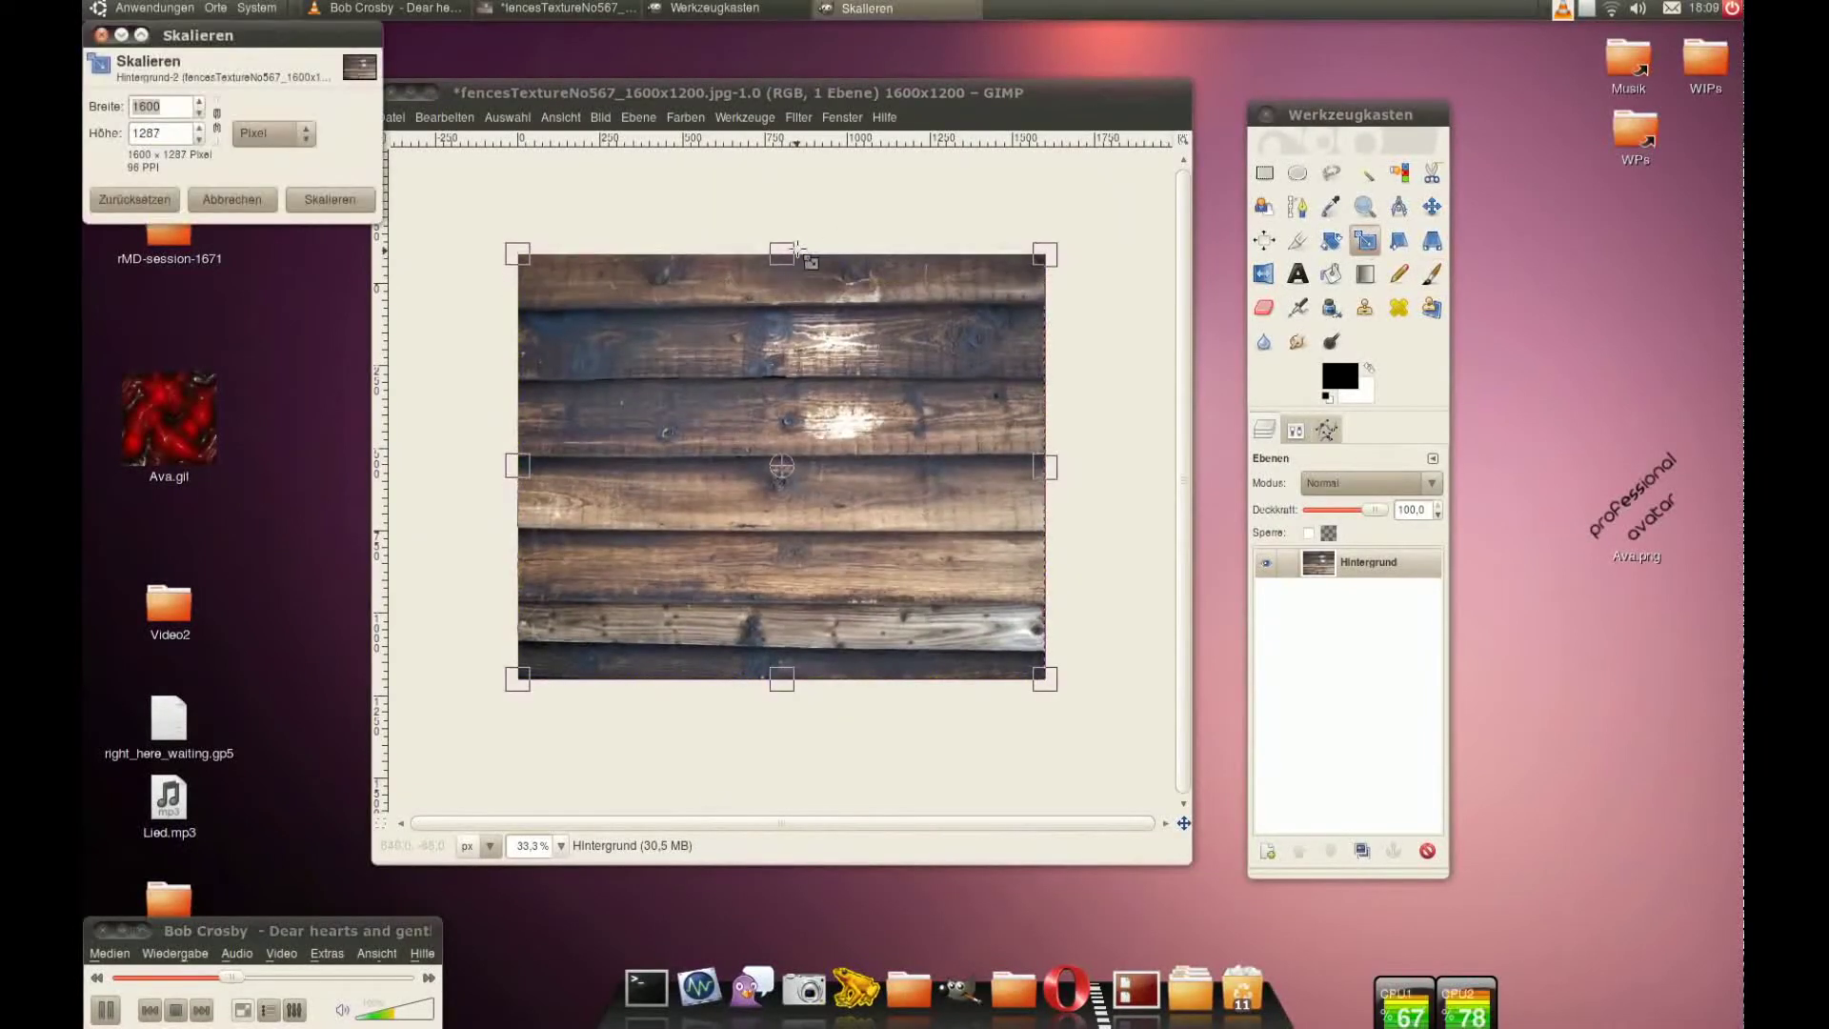
click(243, 200)
click(638, 117)
click(803, 460)
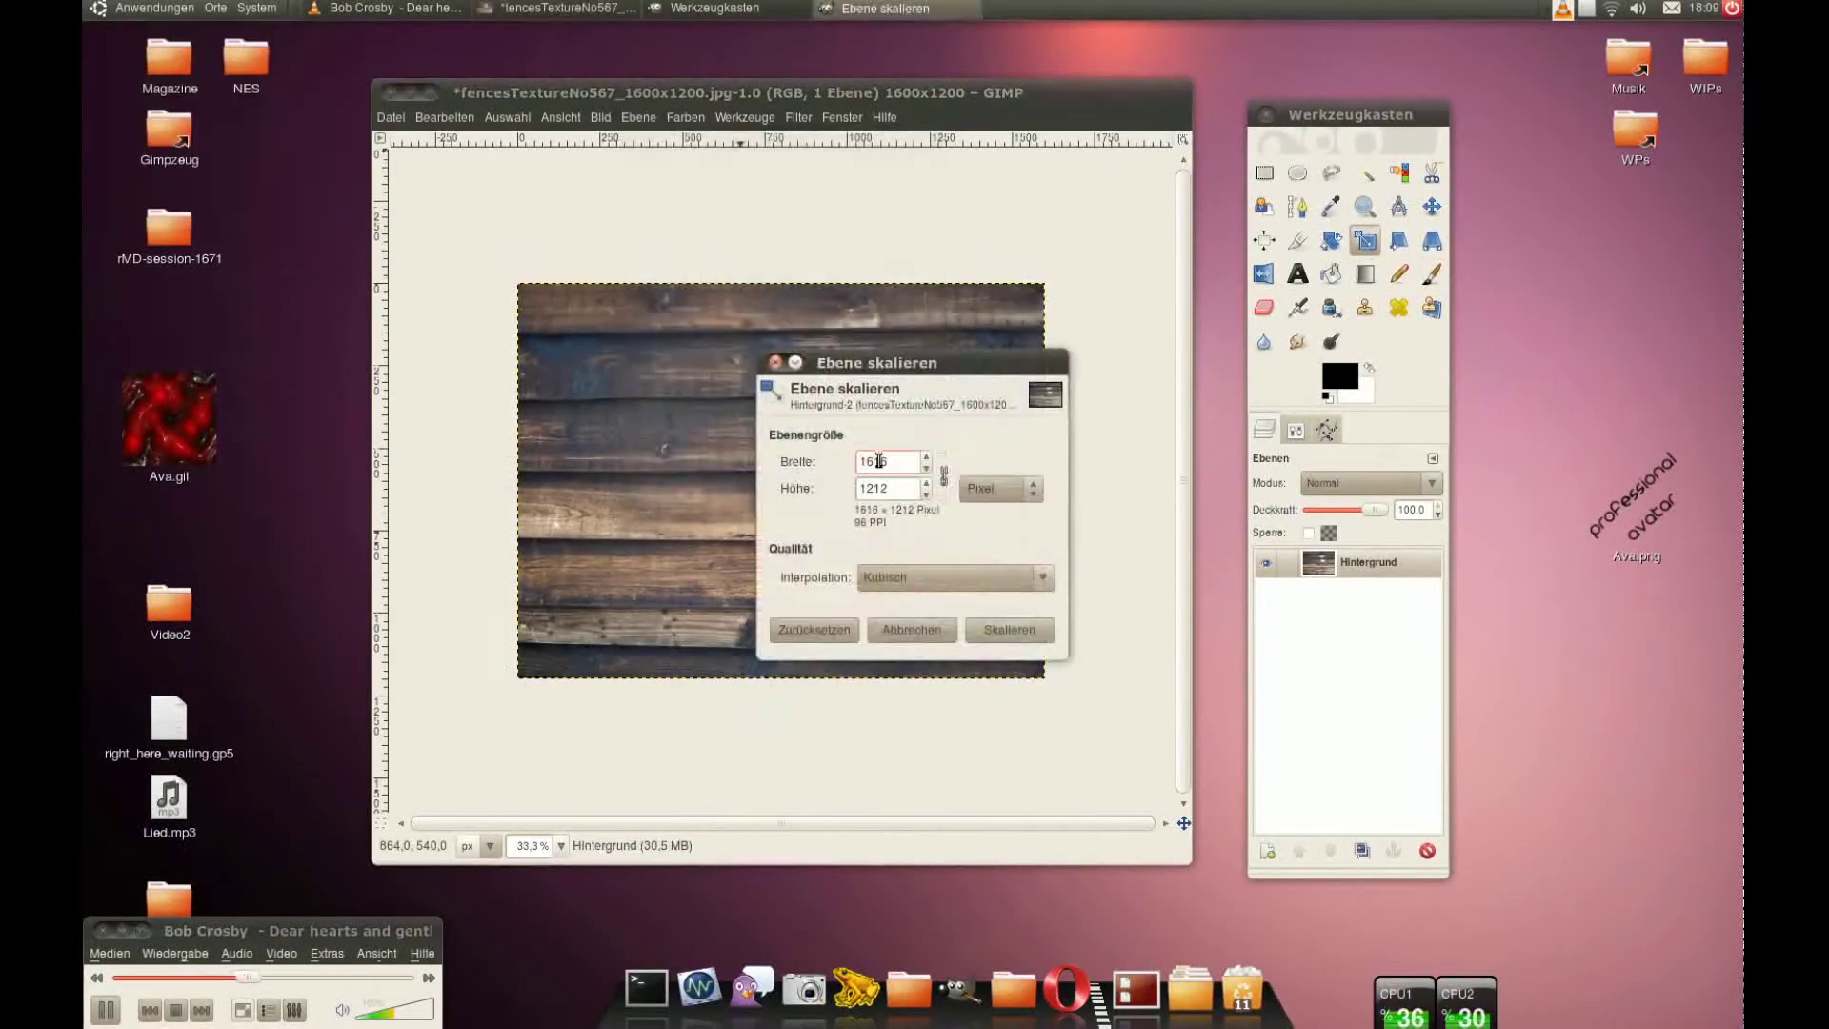
click(1025, 625)
click(639, 117)
click(767, 396)
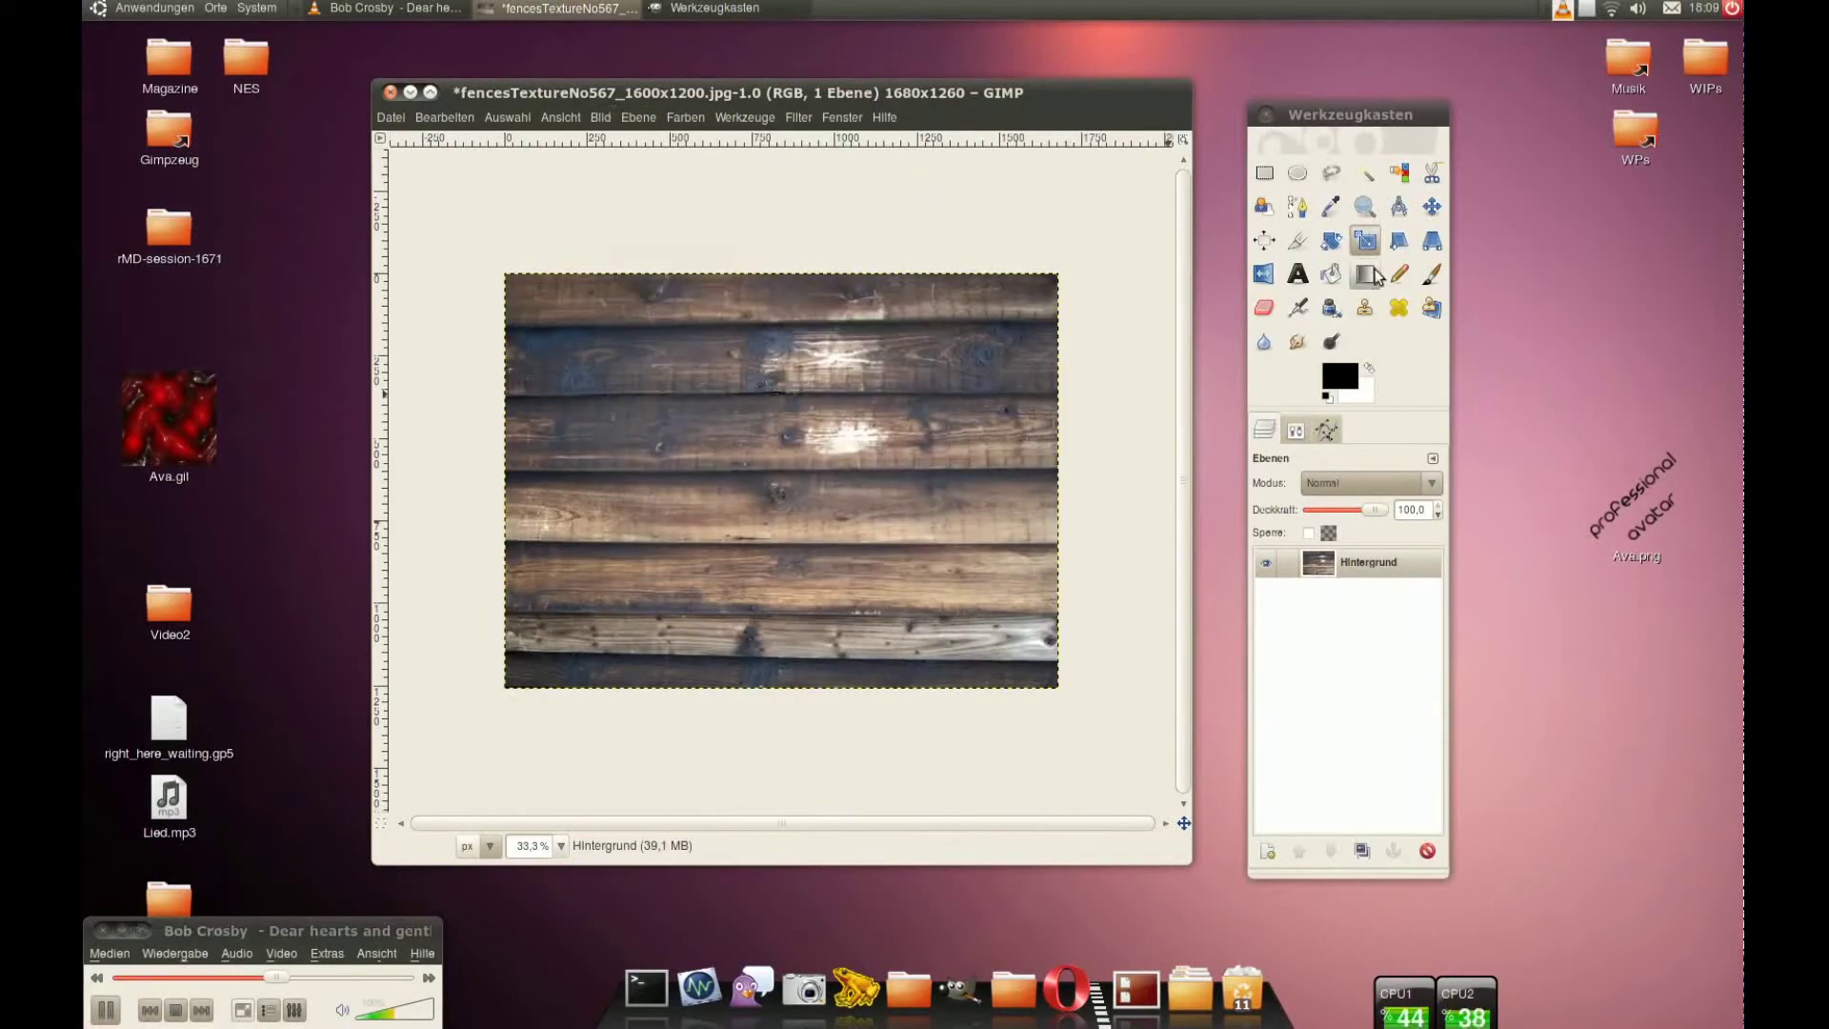
click(1265, 173)
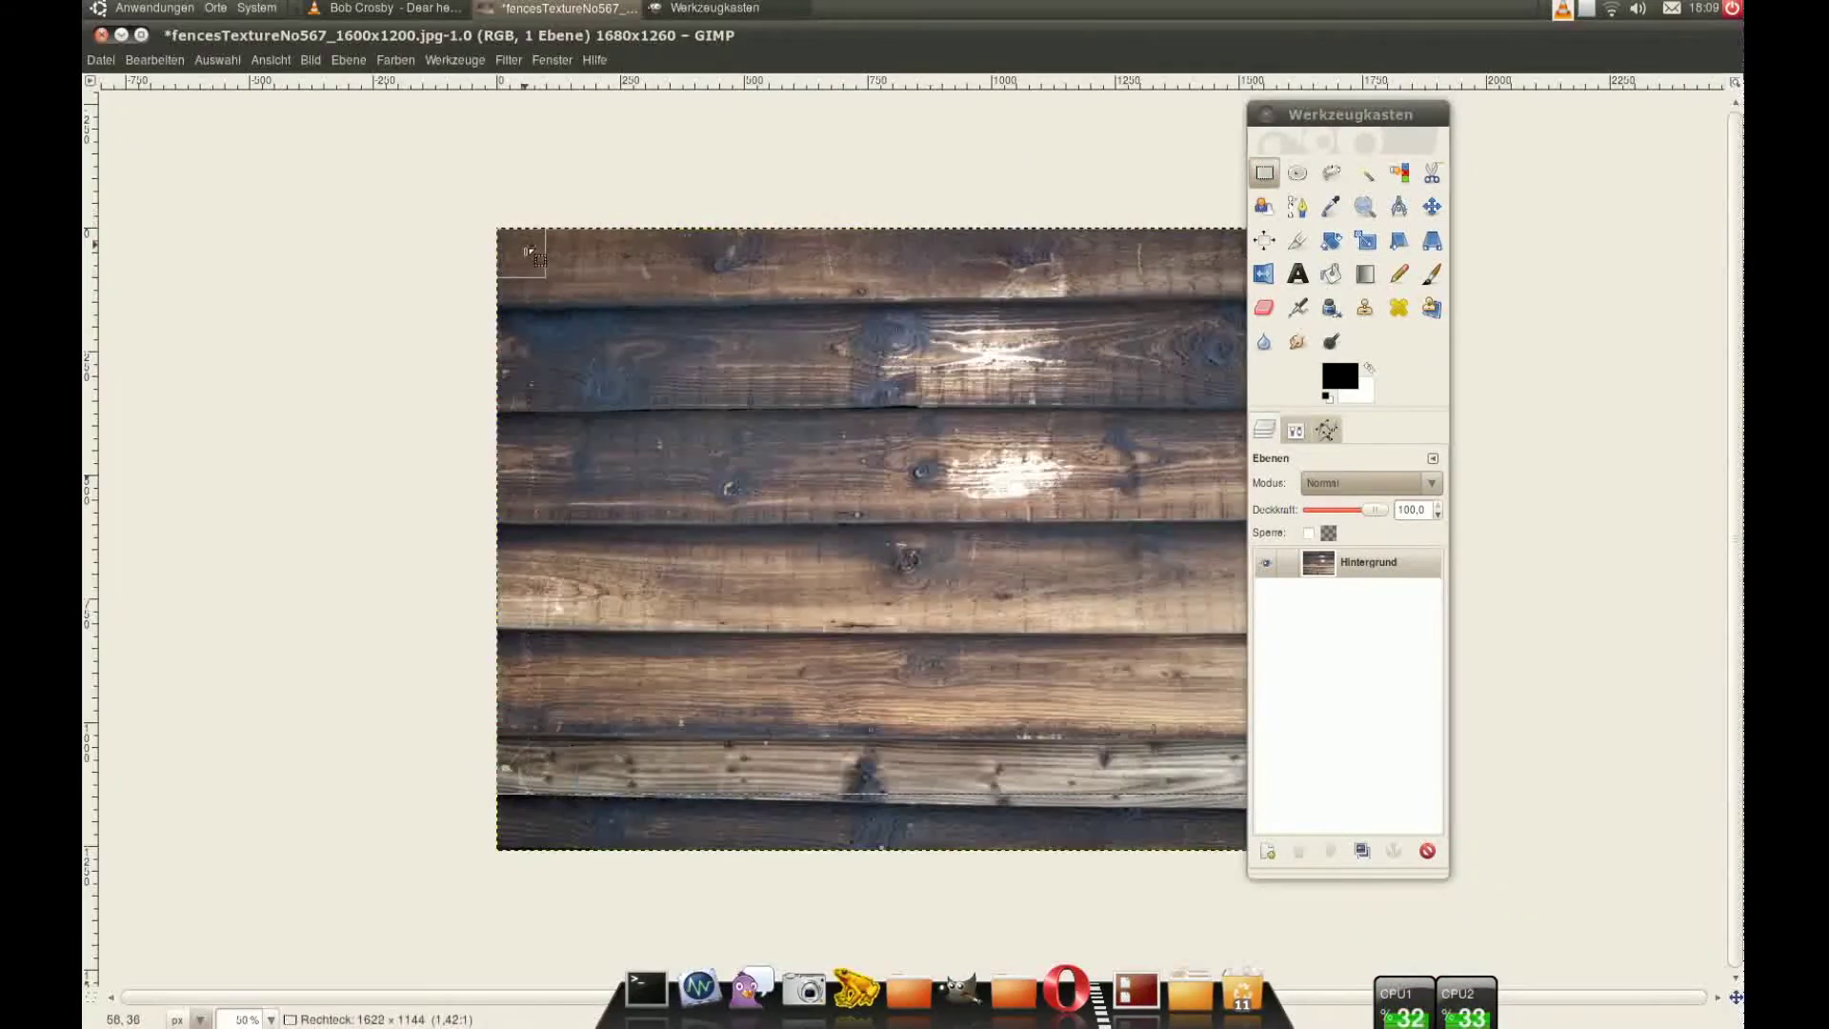
Step: Crop the image to the 1680×1080 board area, clearing the strip below
mouse_move(496, 228)
mouse_down()
mouse_move(1291, 773)
mouse_move(1324, 778)
mouse_up()
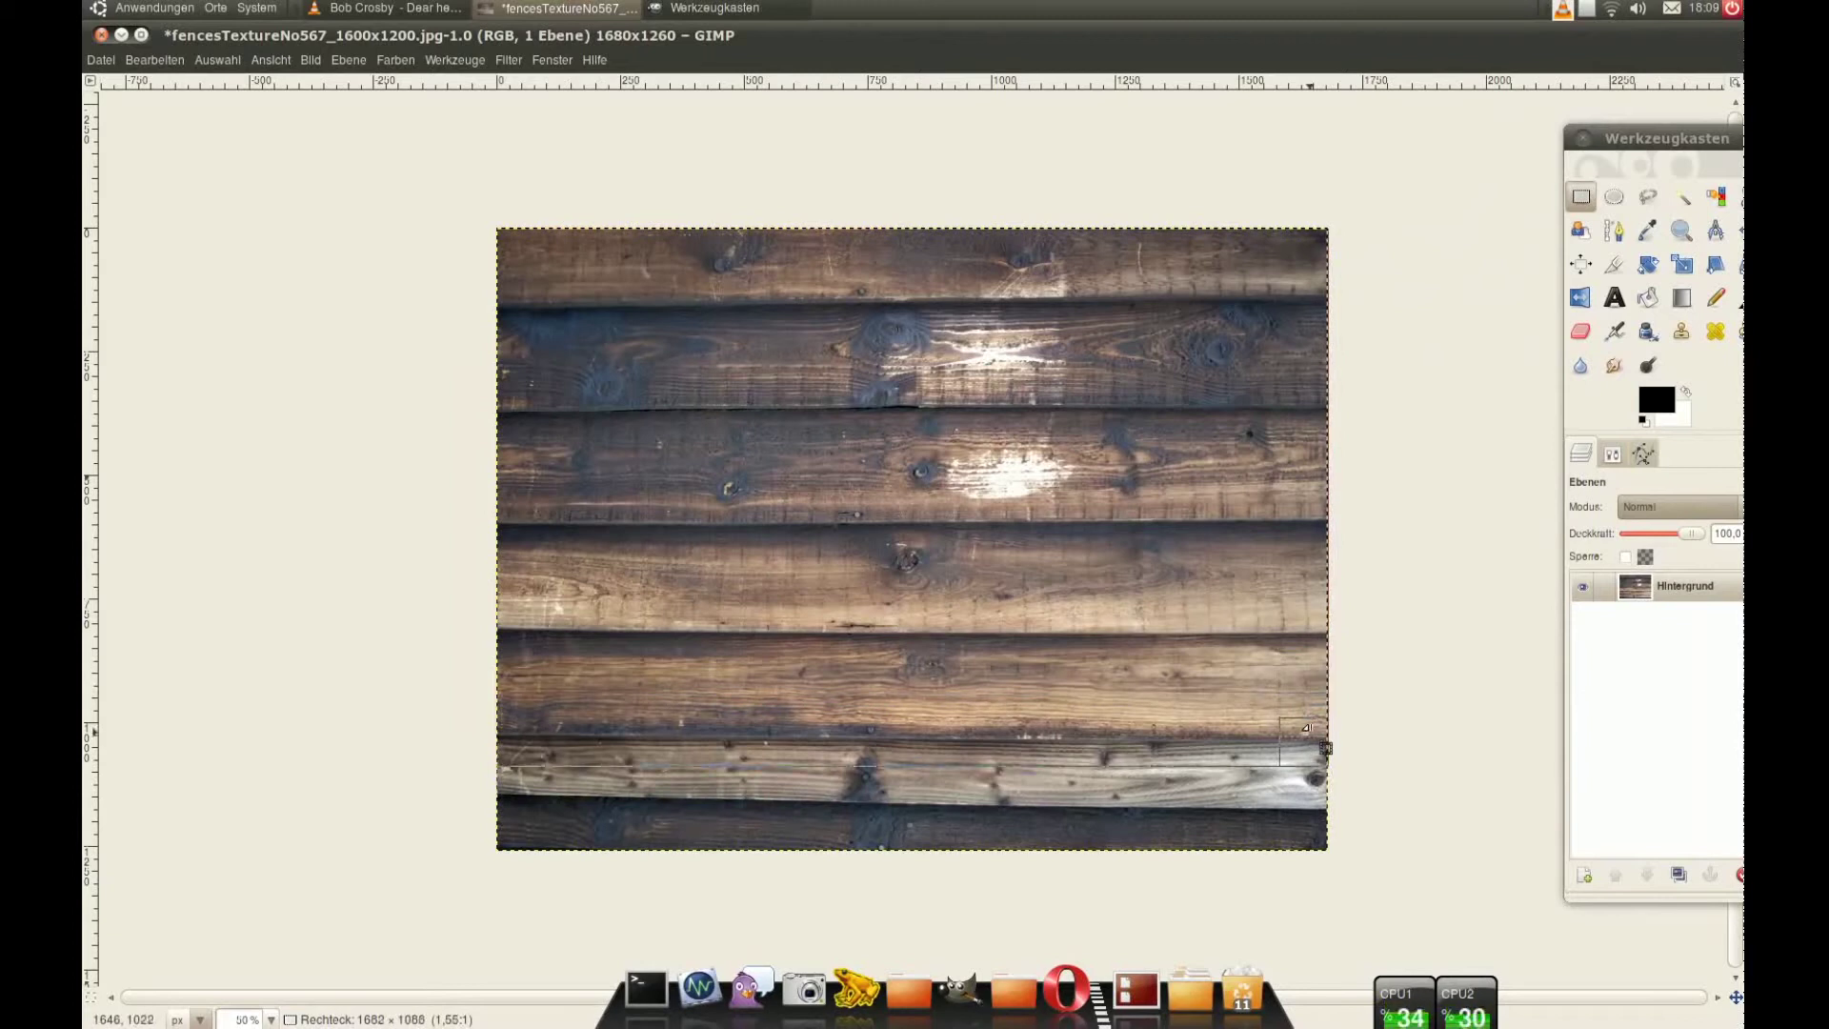
key(ctrl+i)
key(Delete)
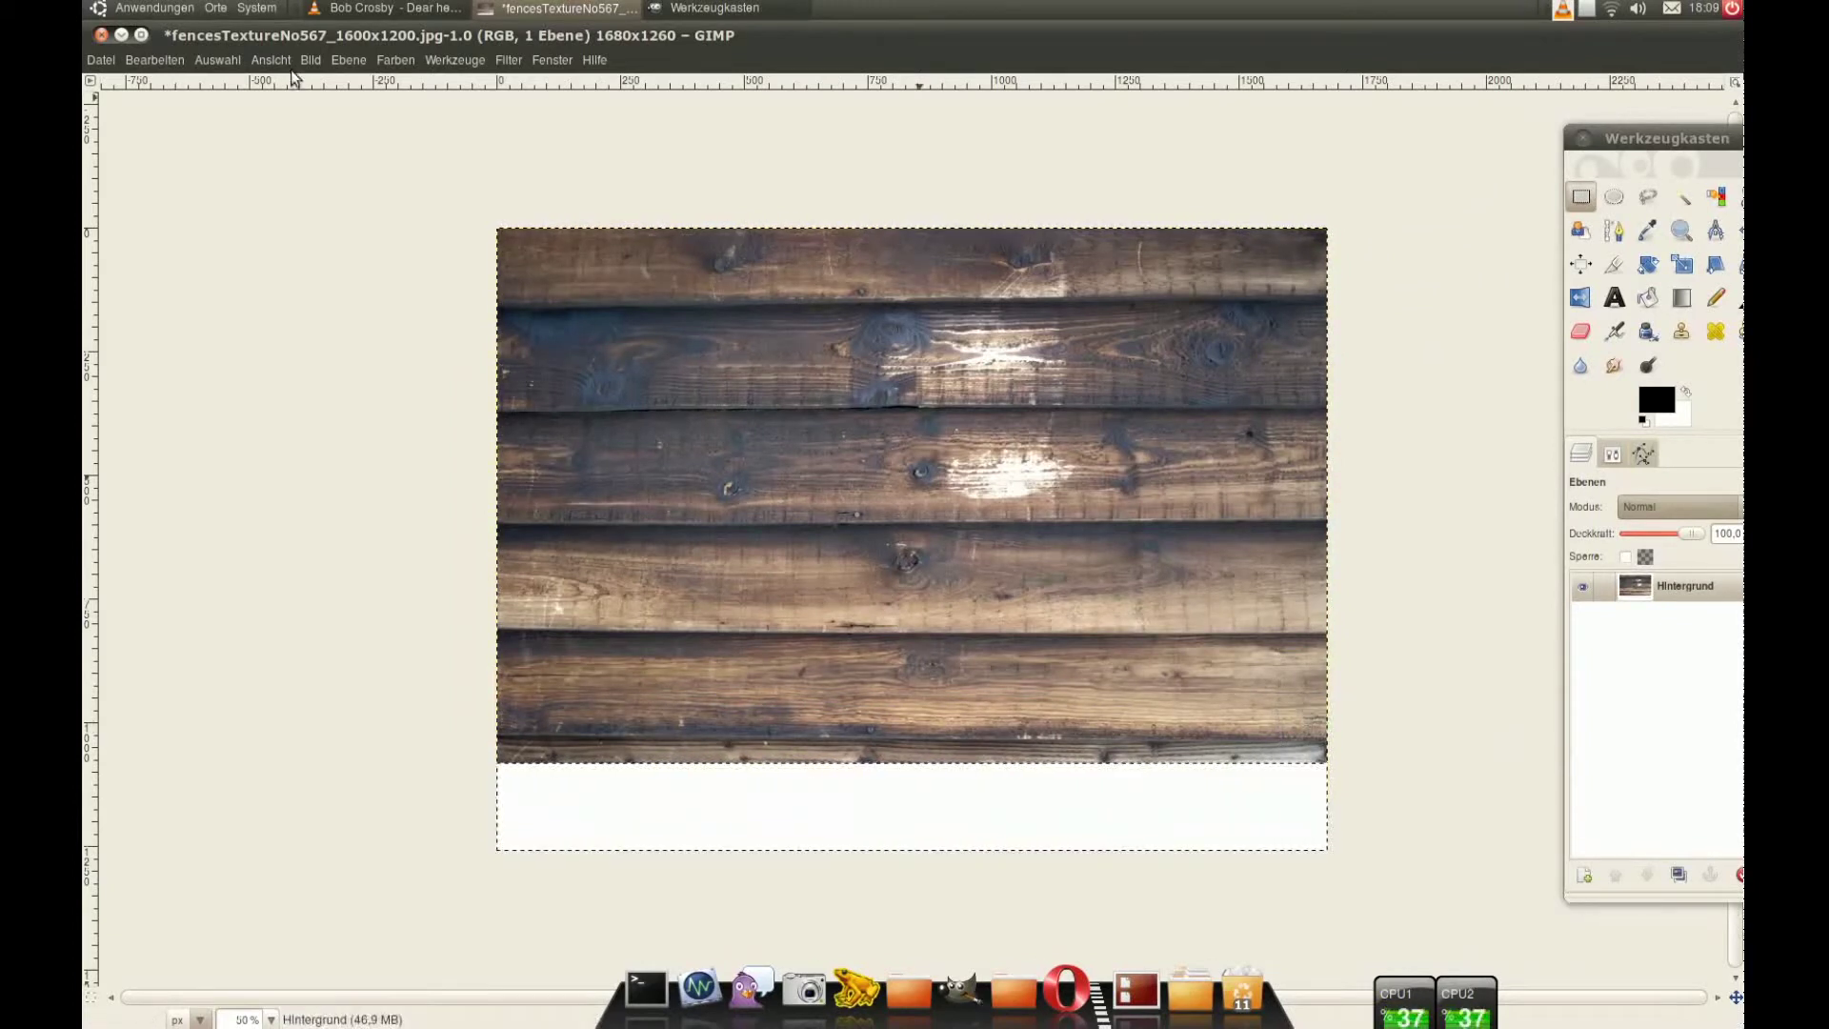
click(311, 59)
key(Escape)
click(331, 59)
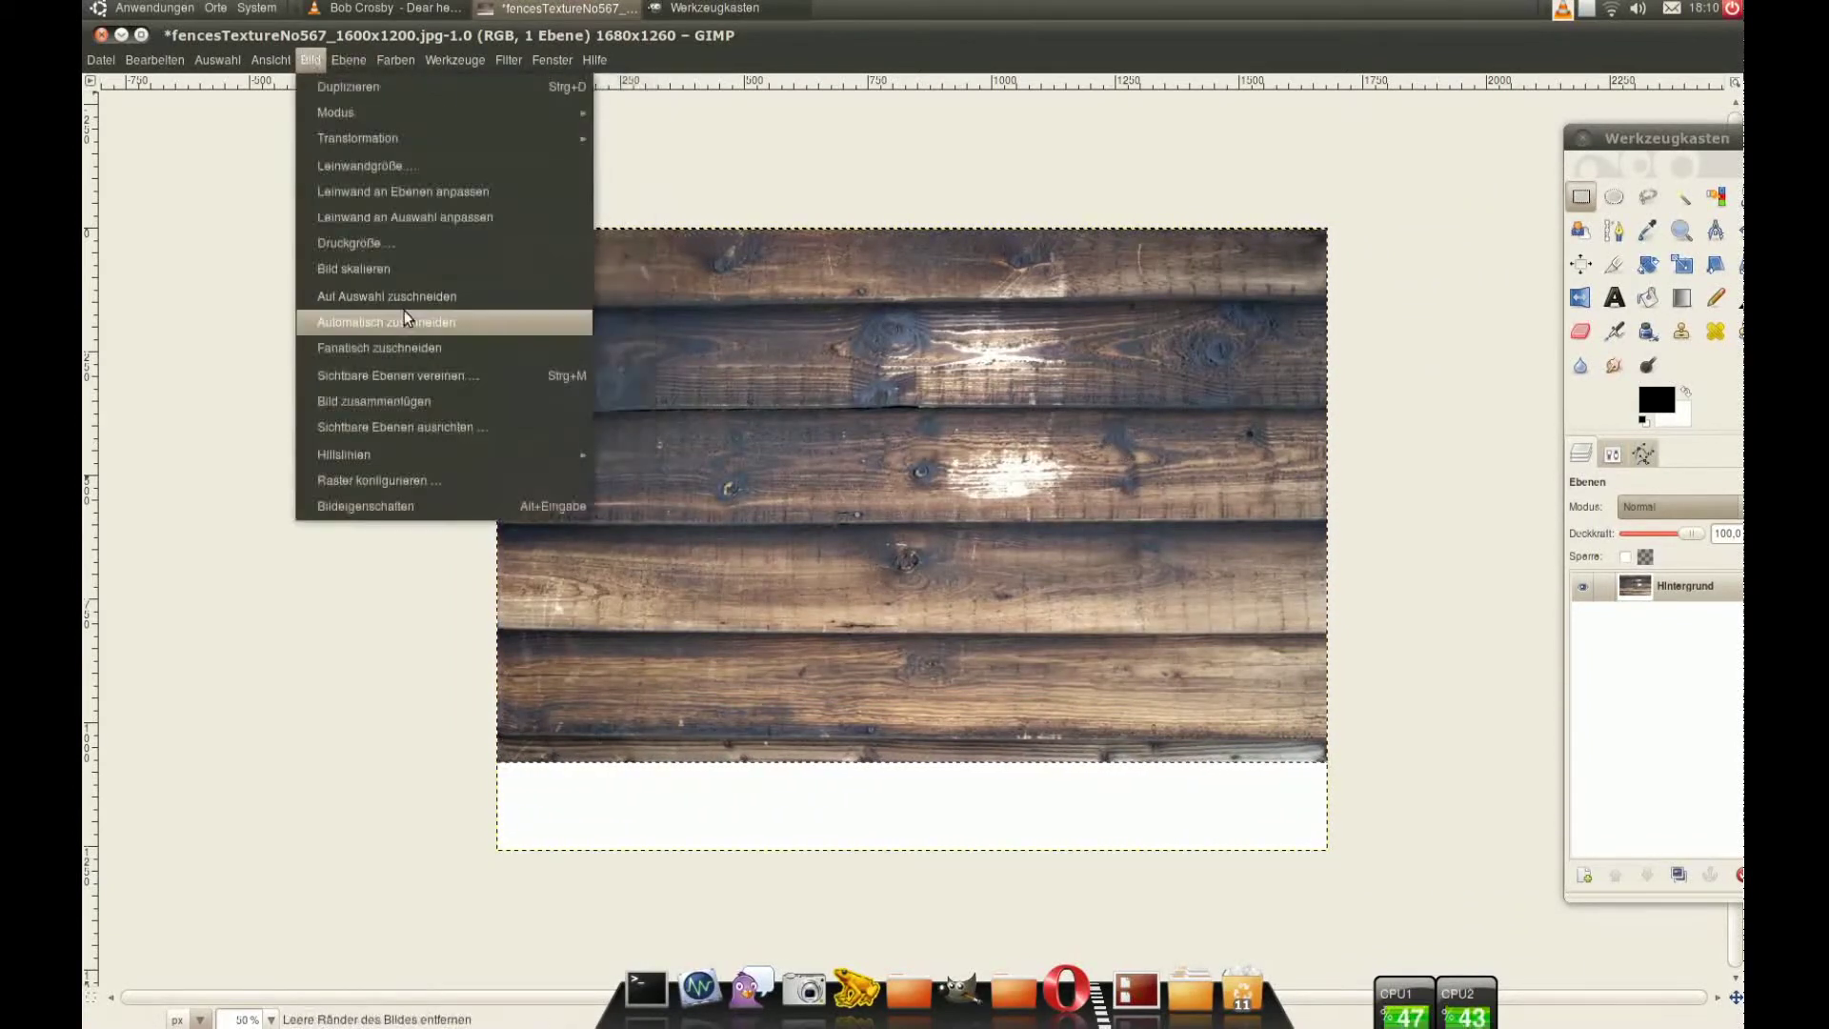
click(401, 319)
Step: Duplicate the wood layer and blend the copies in Multiply and Overlay modes
right_click(1677, 583)
click(1604, 92)
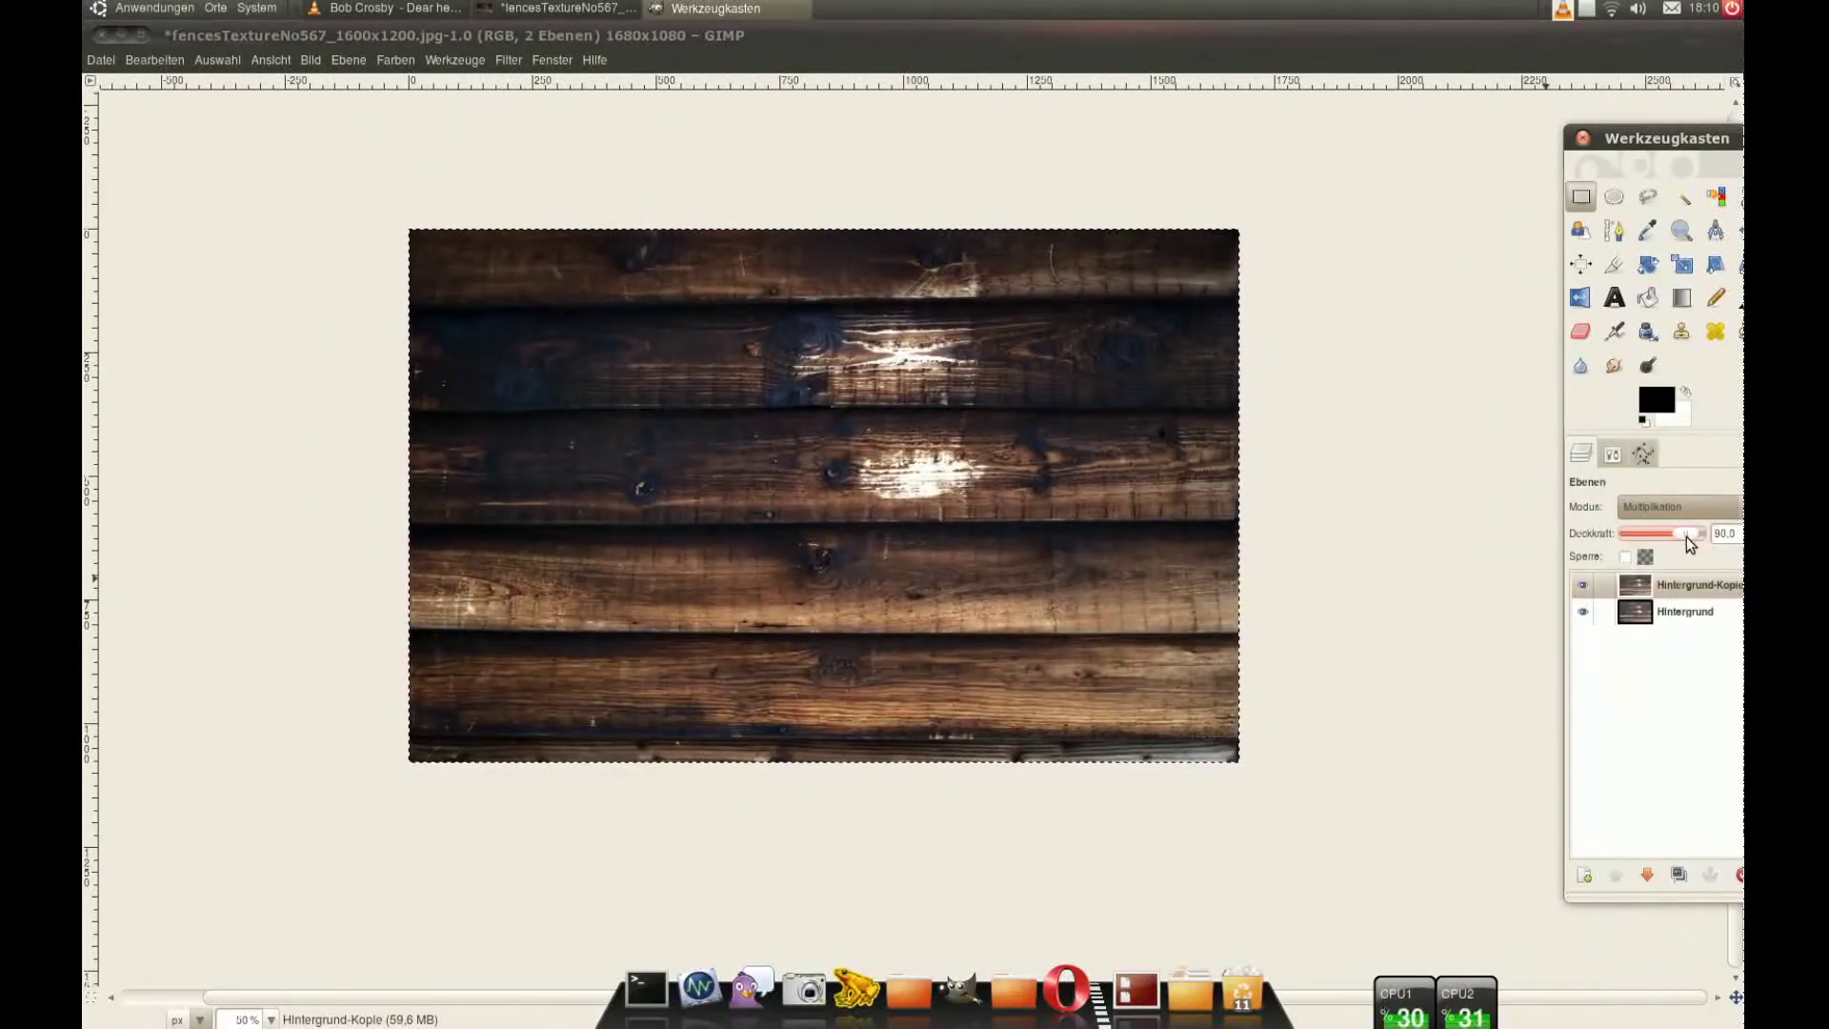
click(1682, 506)
click(1636, 505)
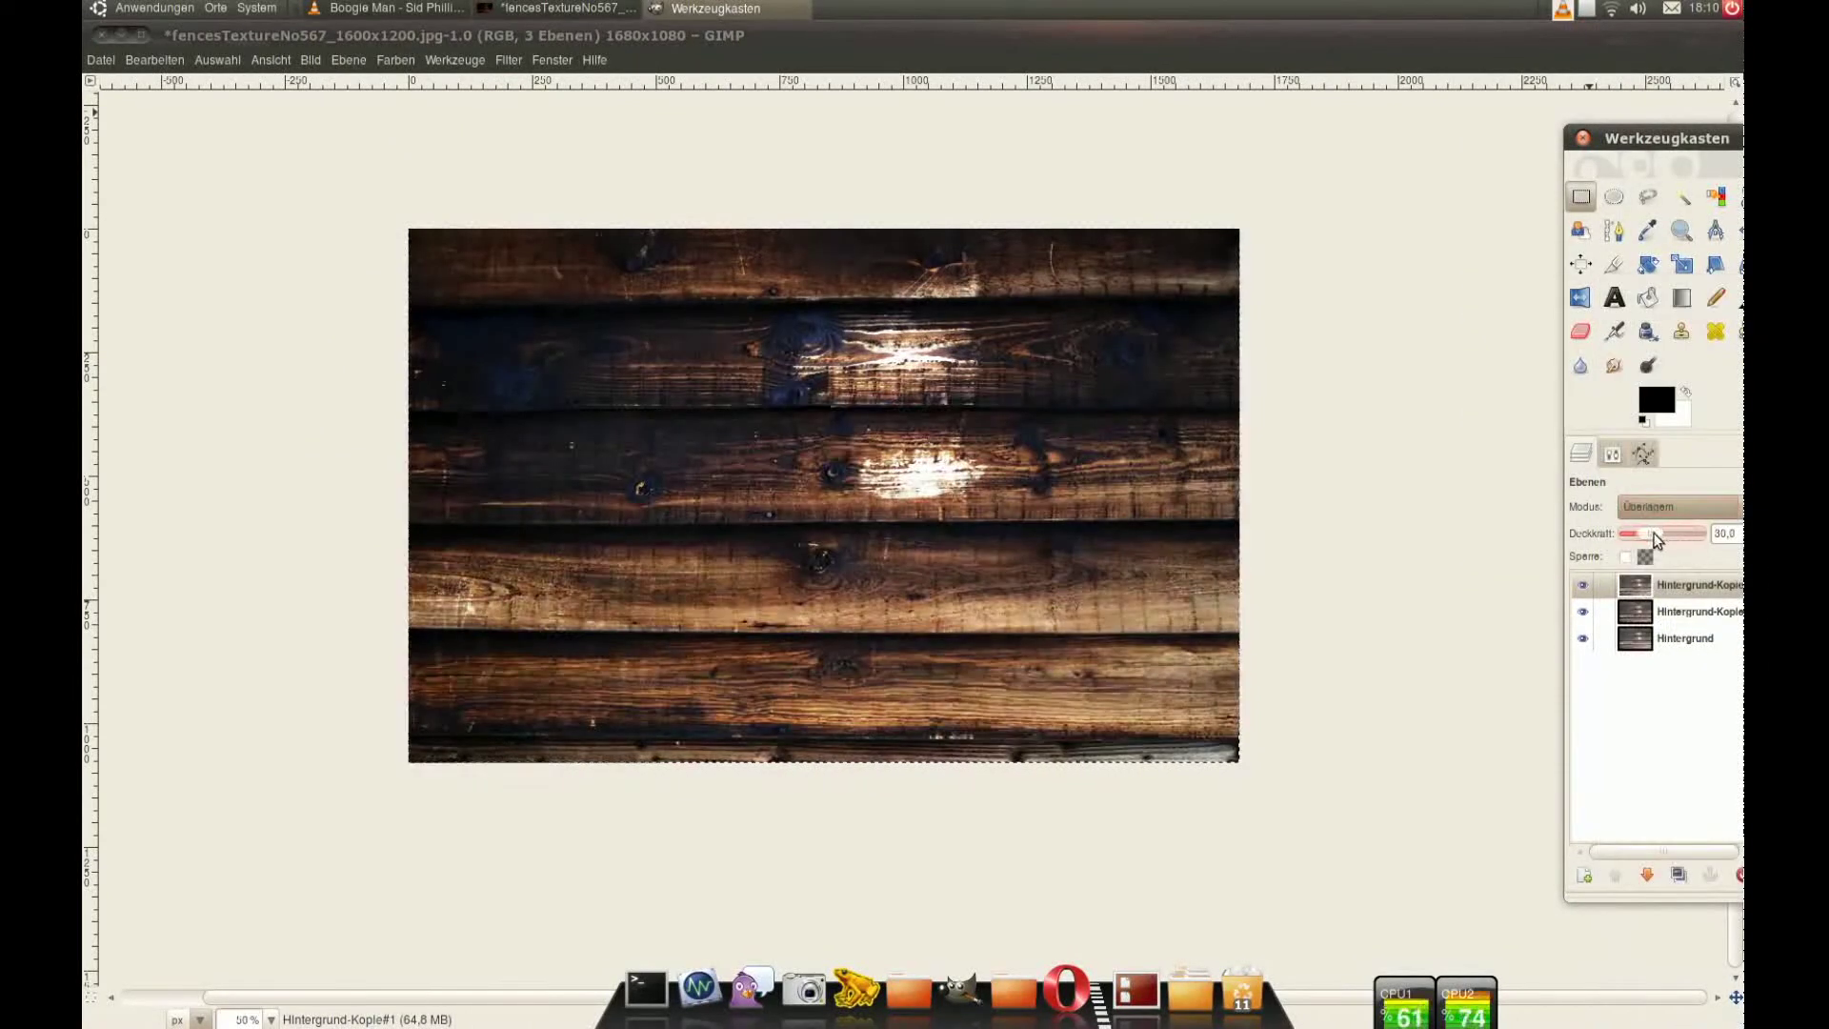
Step: Add a new layer with a square white-to-black gradient in Multiply mode at lowered opacity
key(shift+ctrl+n)
key(Return)
key(l)
drag(1658, 138, 1527, 127)
click(1567, 611)
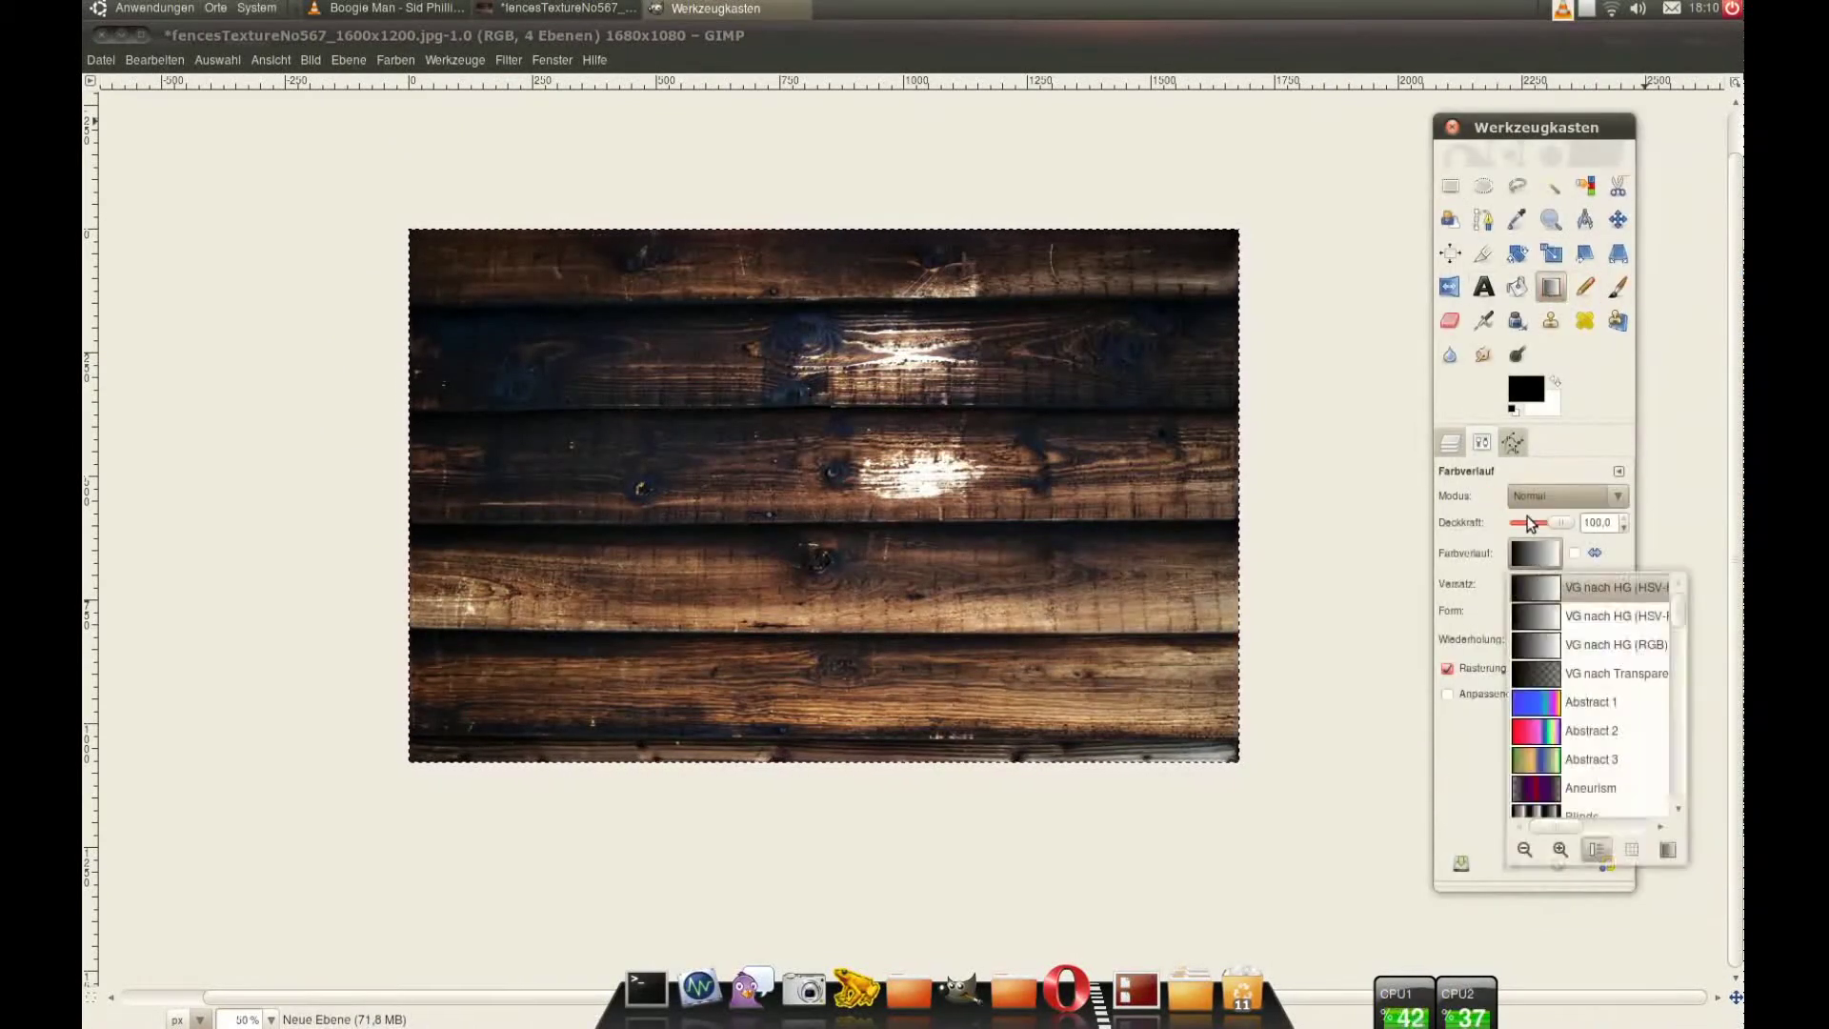
key(x)
click(1450, 442)
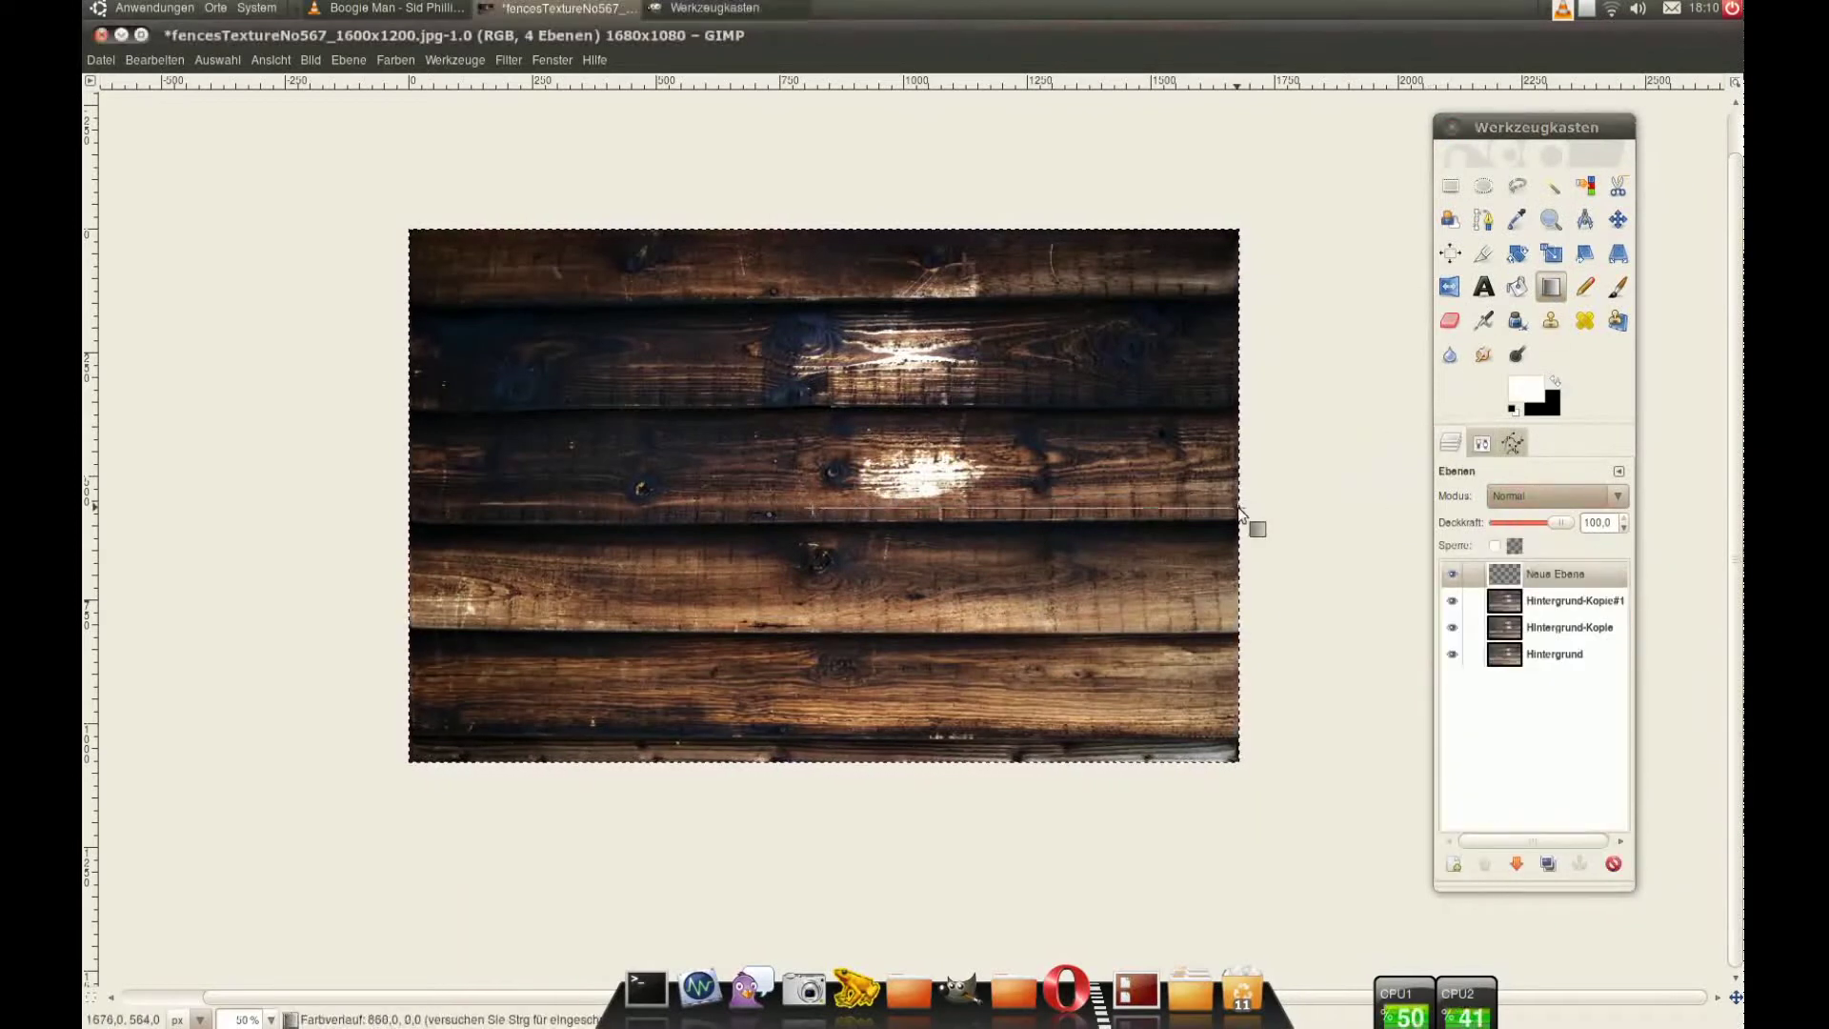
drag(824, 496, 1239, 514)
click(1555, 496)
click(1530, 665)
drag(1563, 523, 1546, 528)
Step: Add the black-and-white portrait photo as a layer and shift it left
click(101, 59)
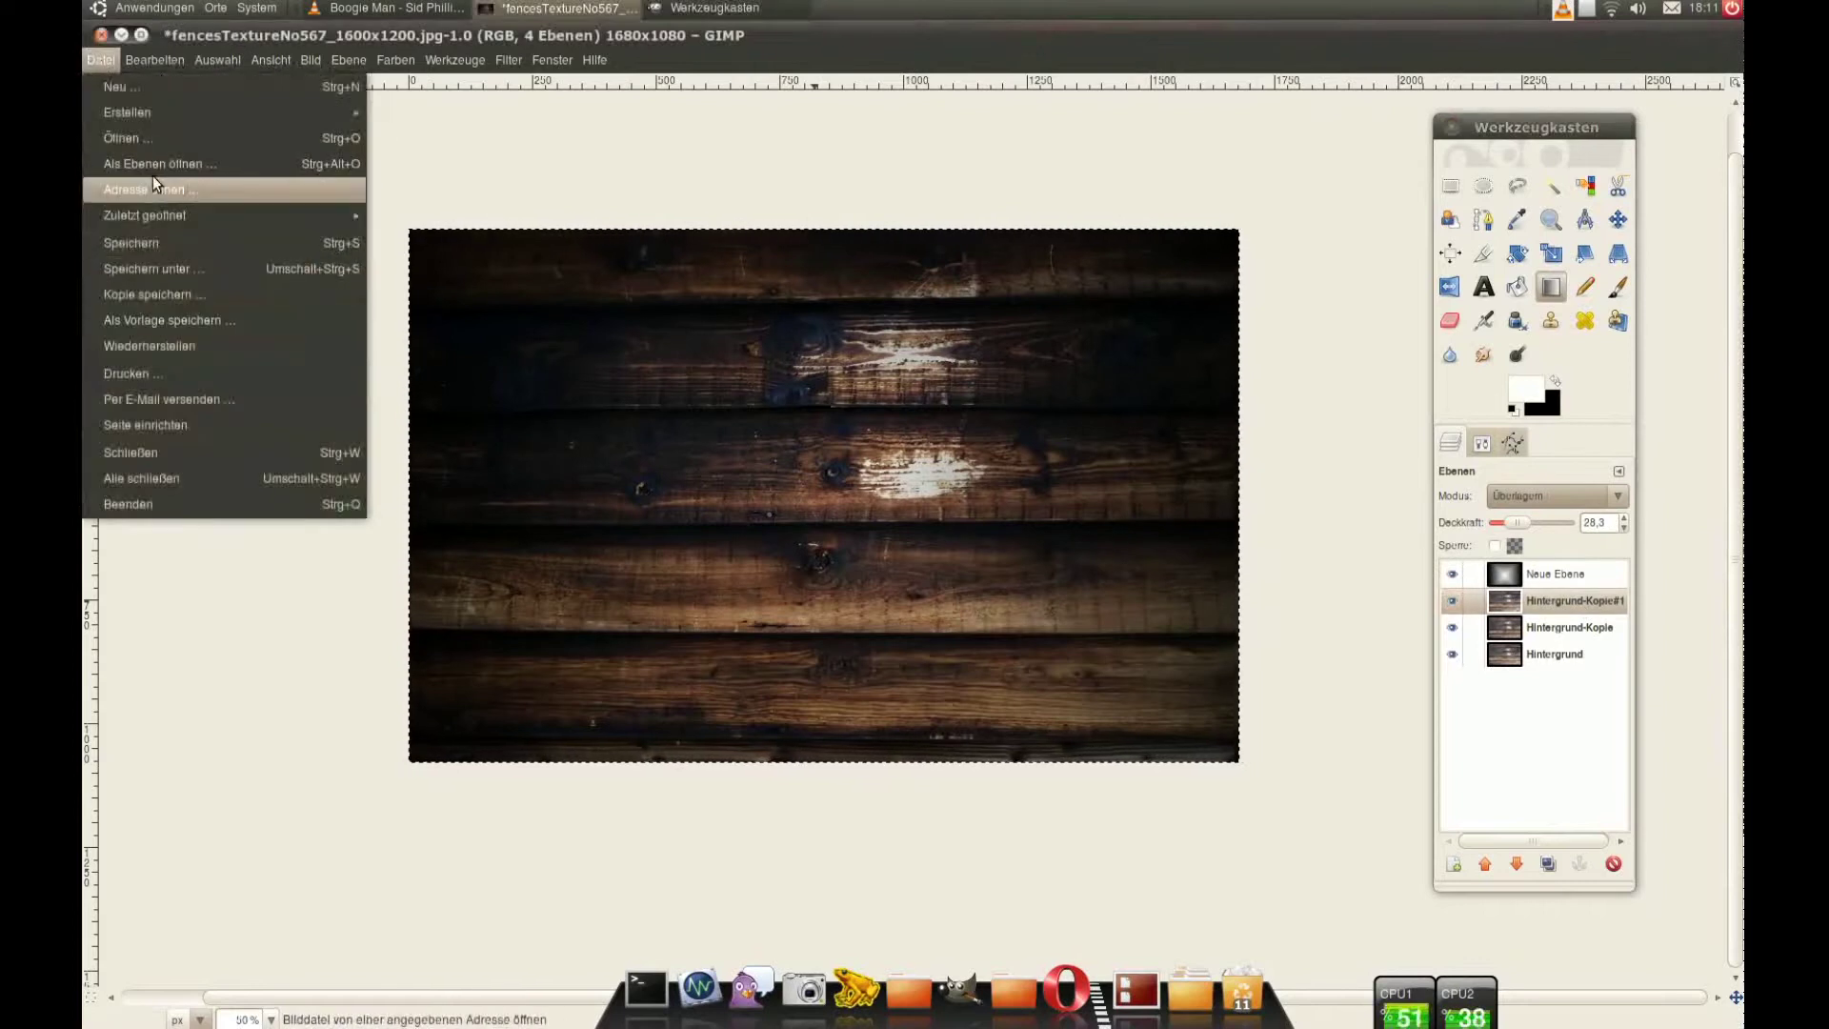
click(152, 181)
click(1038, 721)
click(1617, 219)
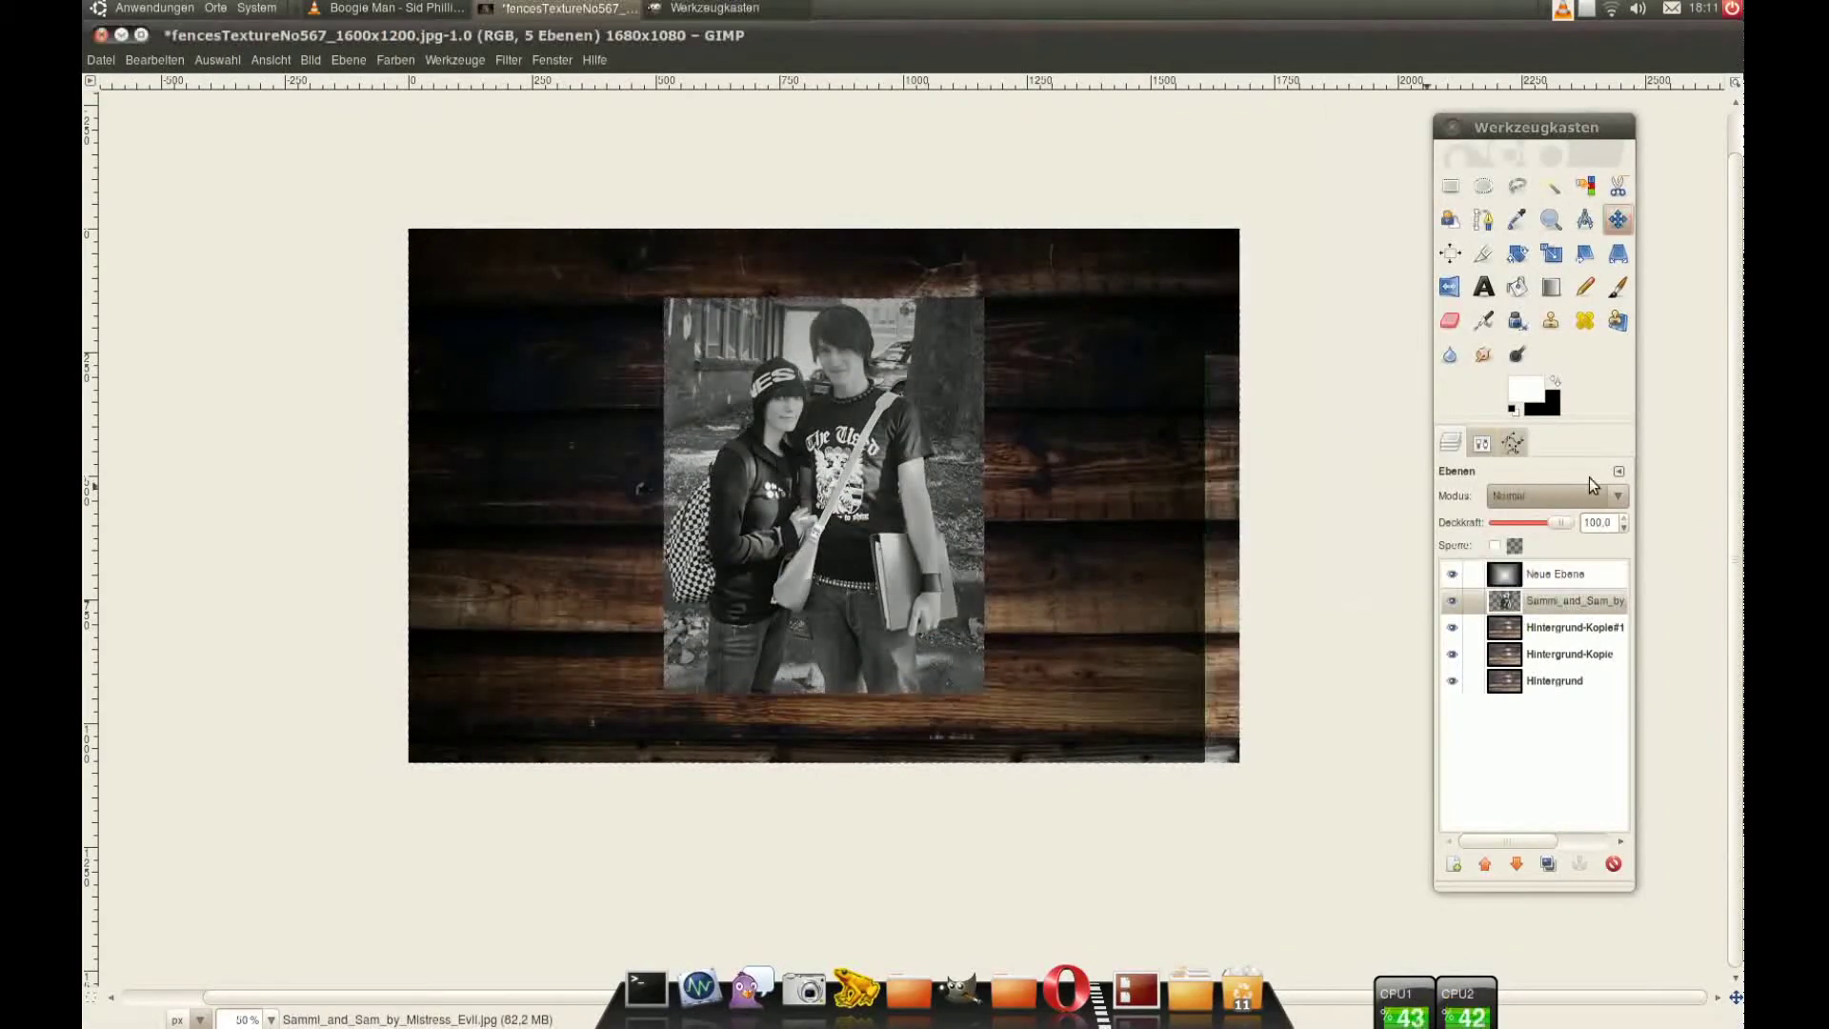
drag(858, 477, 791, 474)
Step: Scale the photo down and tilt it about 11 degrees
key(shift+t)
click(1082, 351)
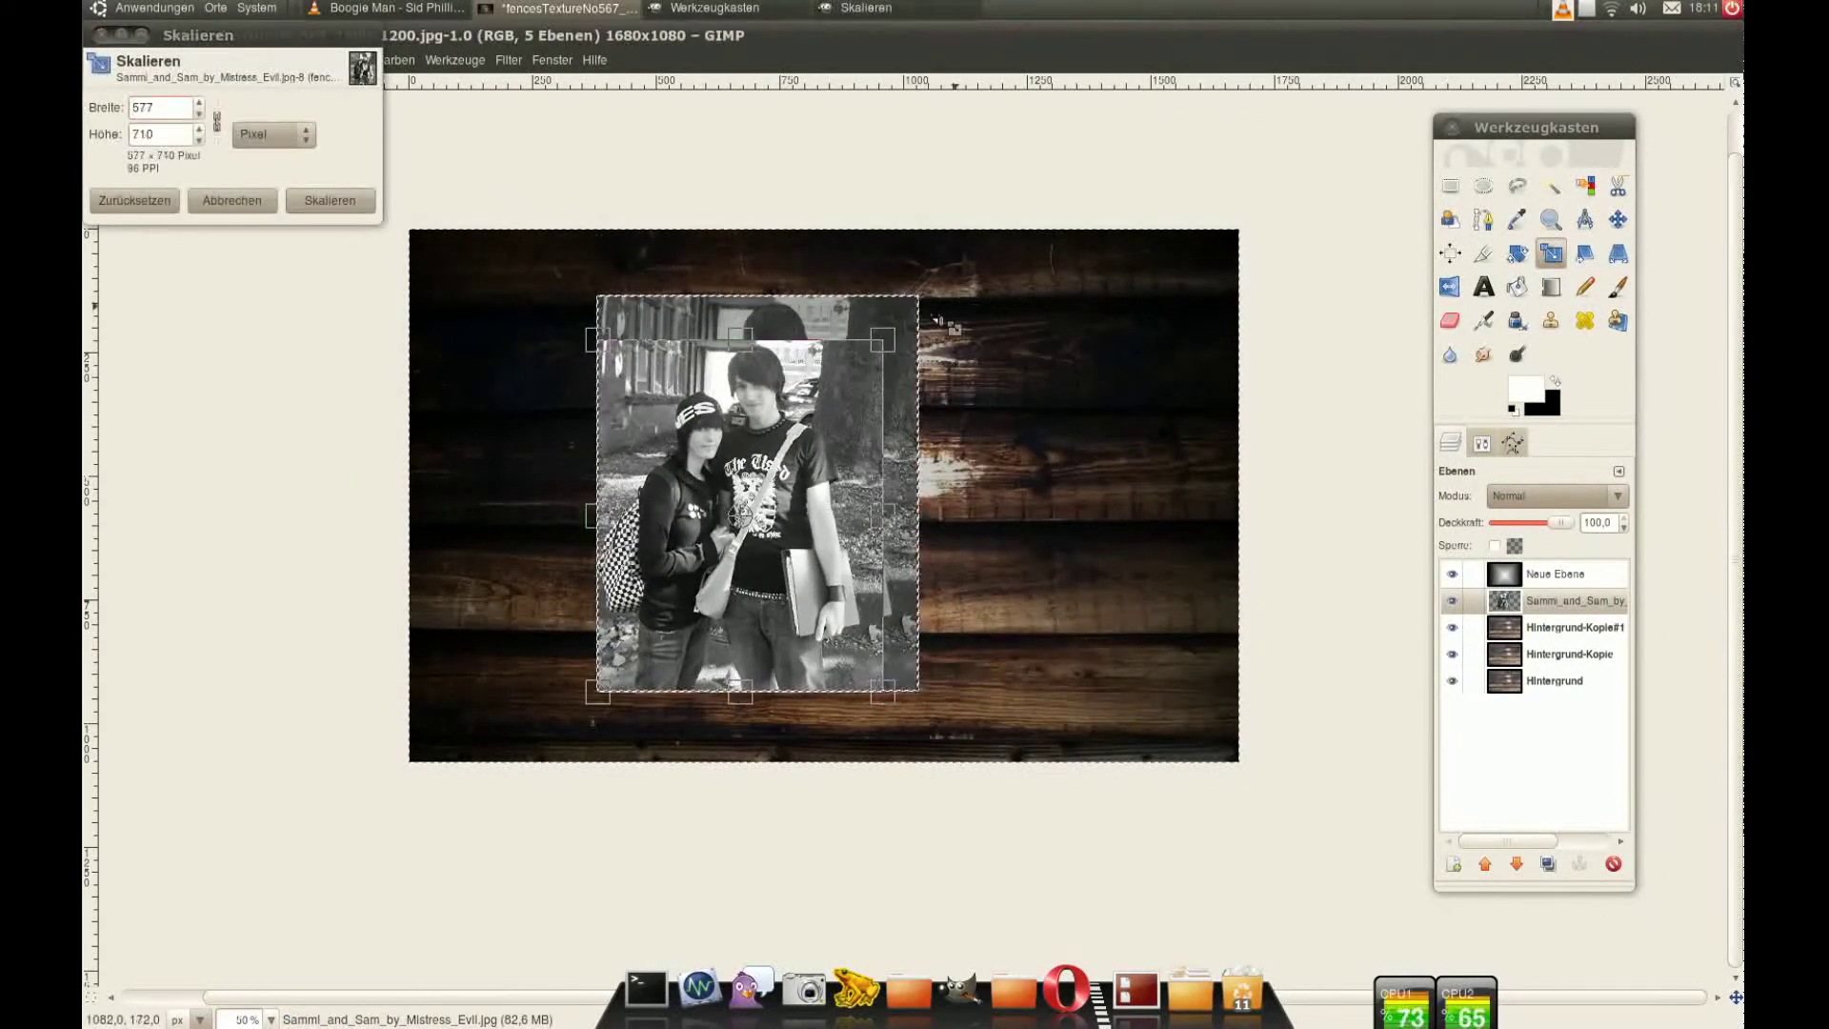
click(330, 200)
key(shift+r)
drag(1143, 491, 1067, 601)
key(Return)
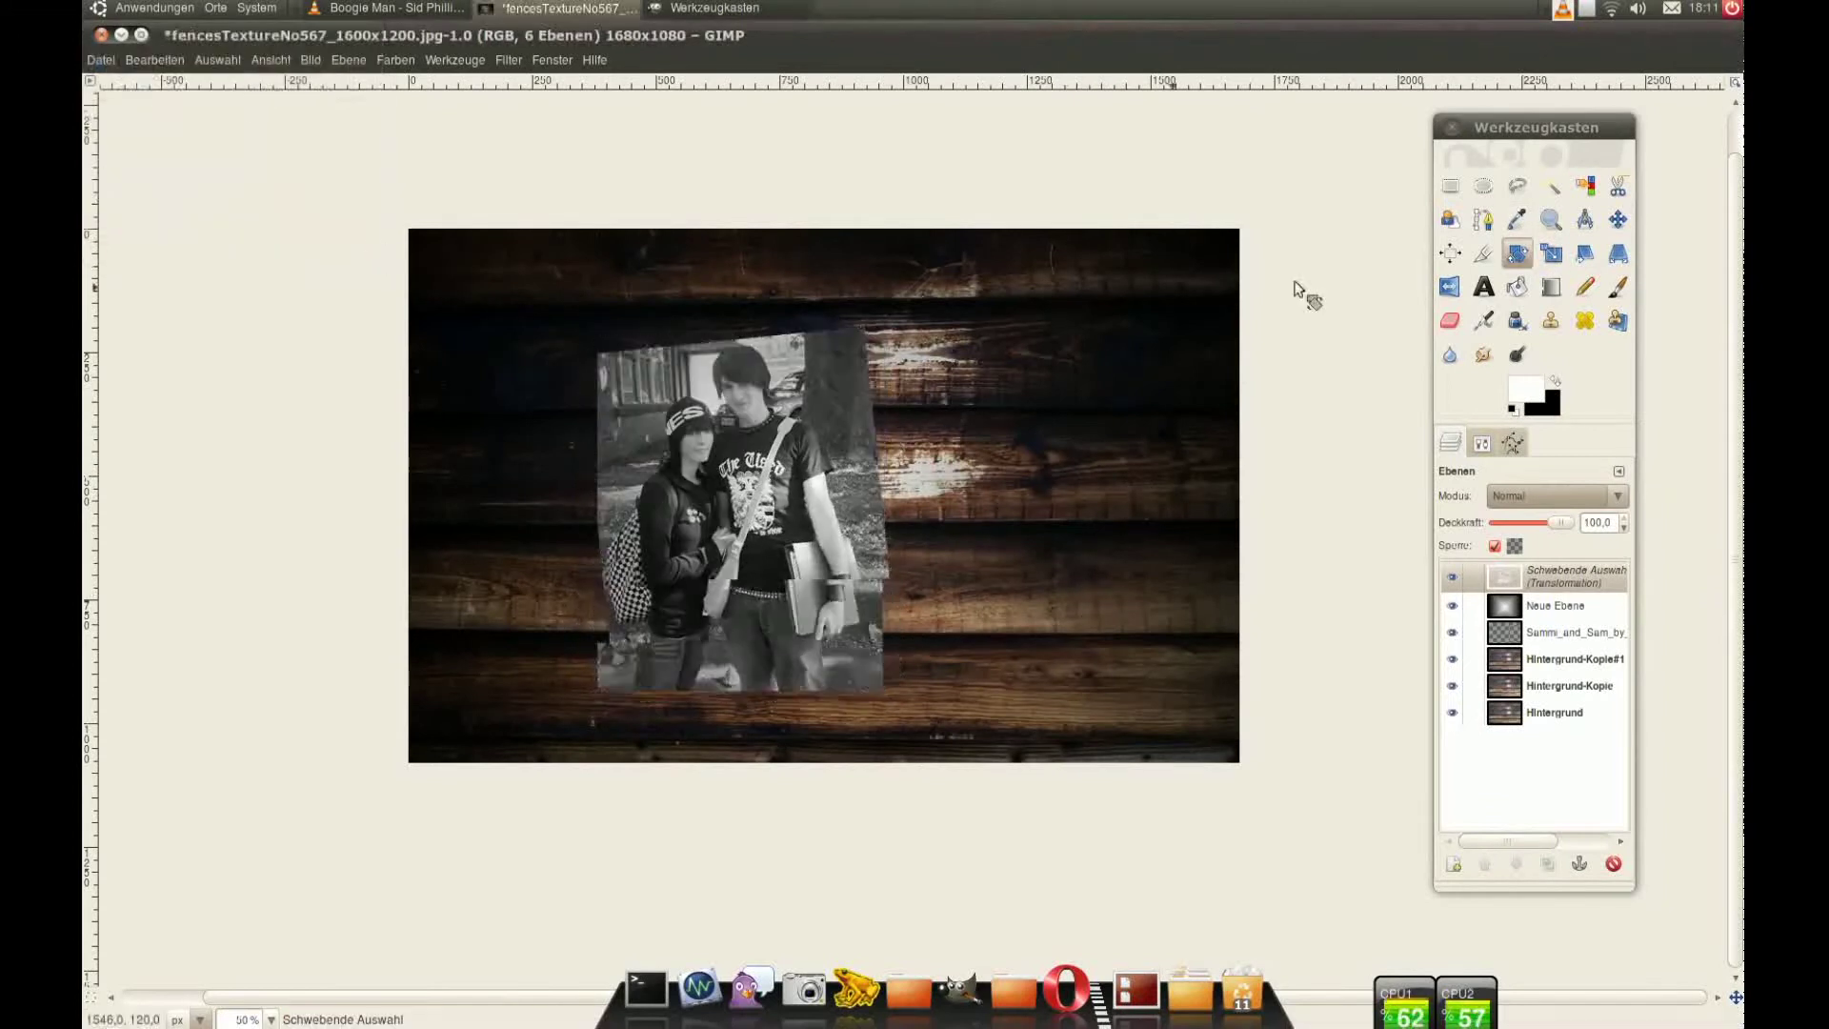
Step: Turn the floating rotated photo into a layer and nudge it up and right
right_click(1584, 572)
click(1488, 209)
key(m)
drag(765, 568, 797, 524)
key(plus)
click(1588, 602)
Step: Colorize the photo with a warm brown sepia tint
right_click(1588, 602)
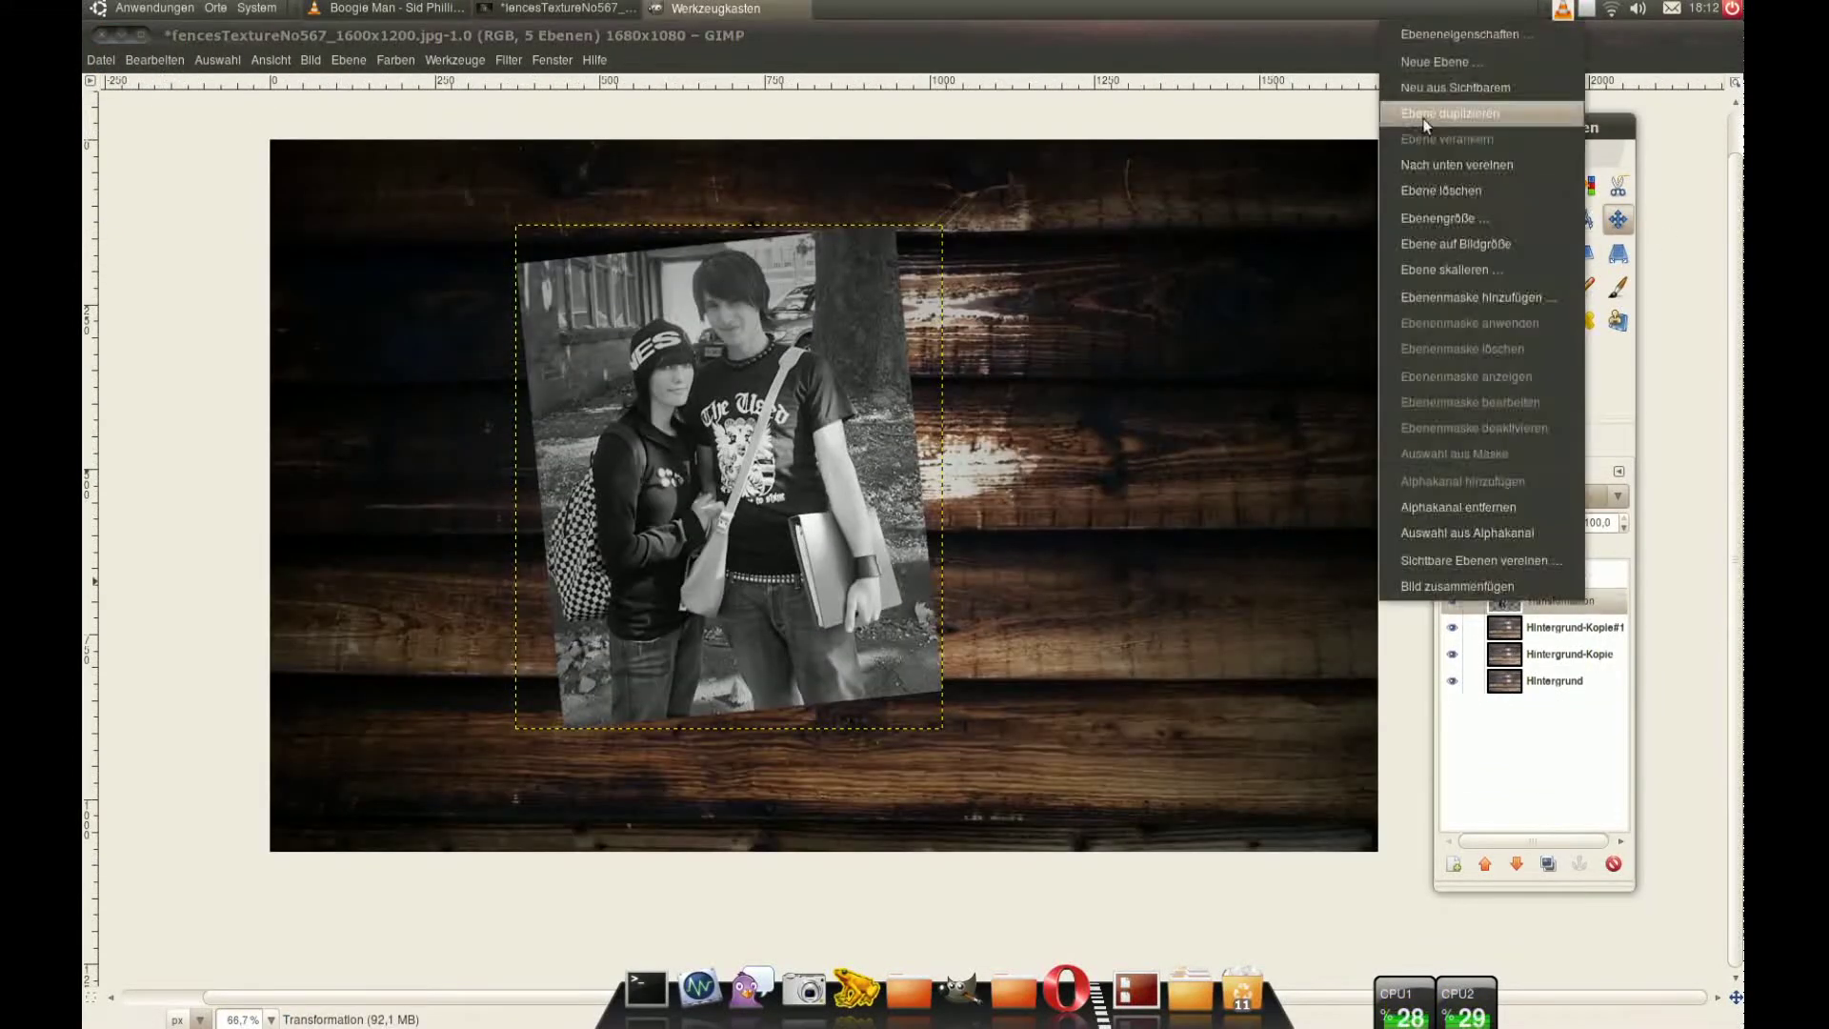
drag(1521, 568, 1449, 568)
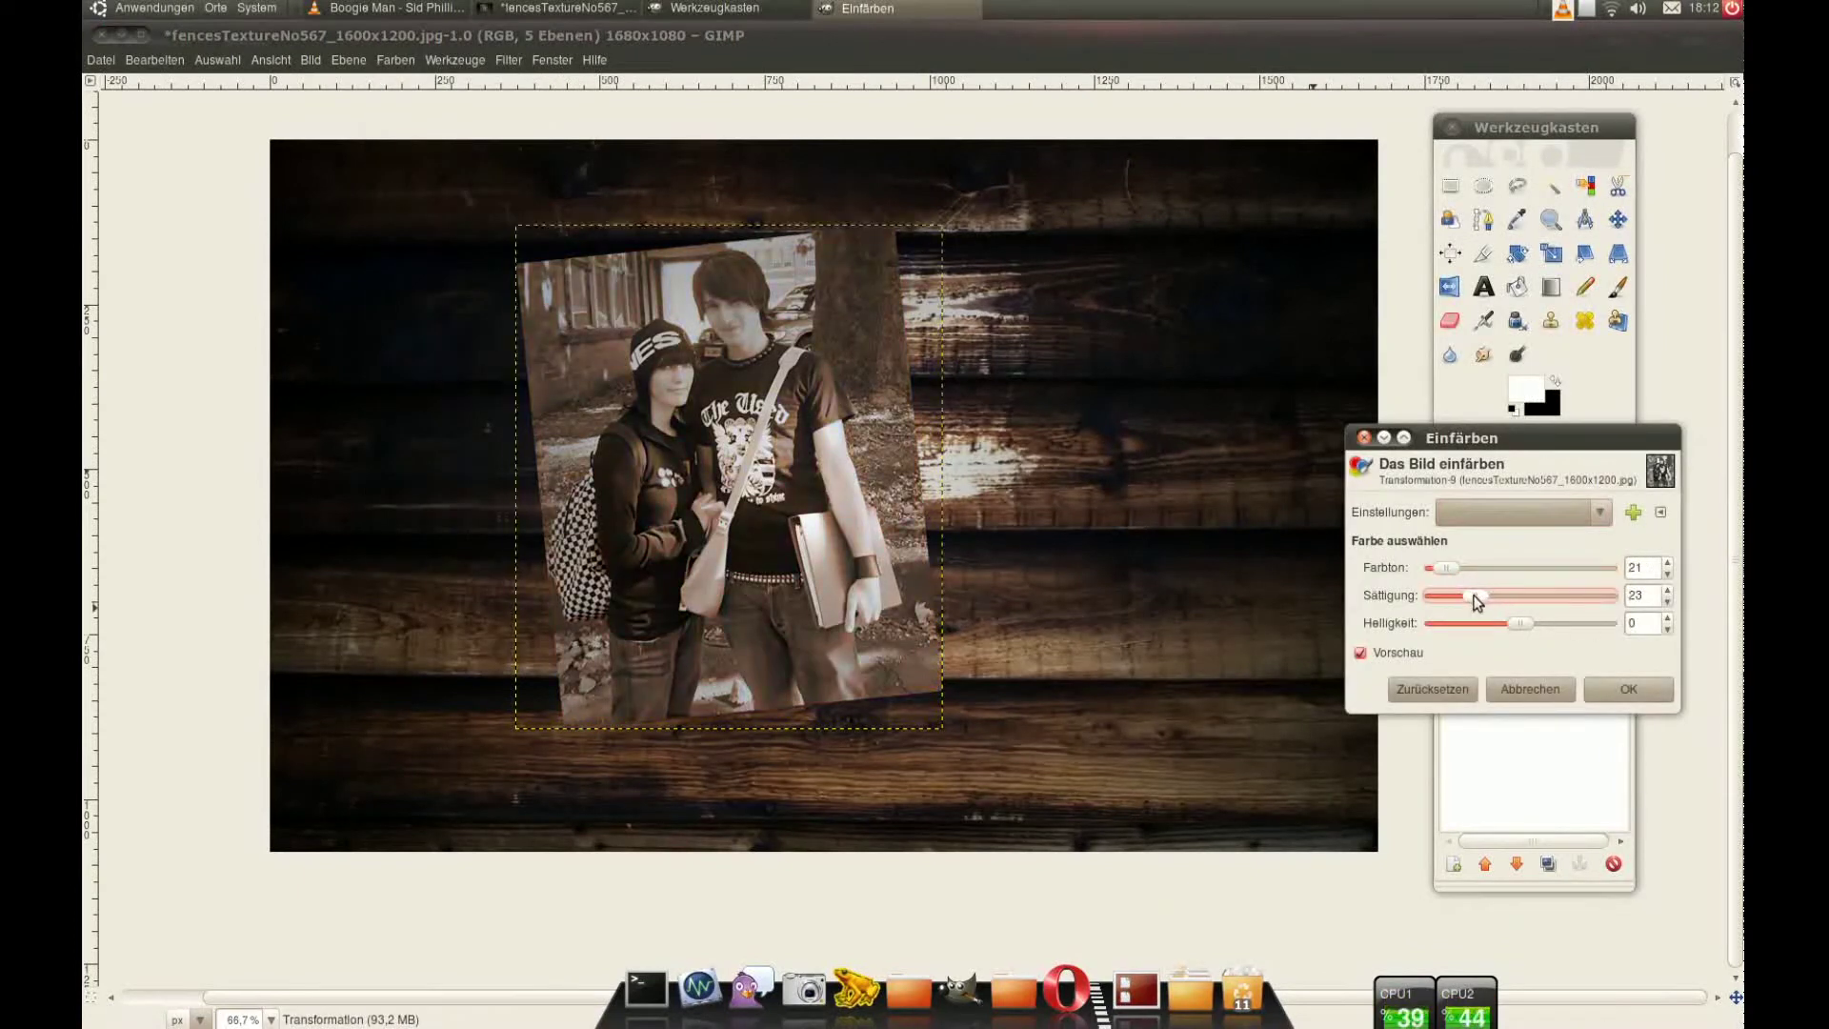
drag(1521, 624, 1507, 620)
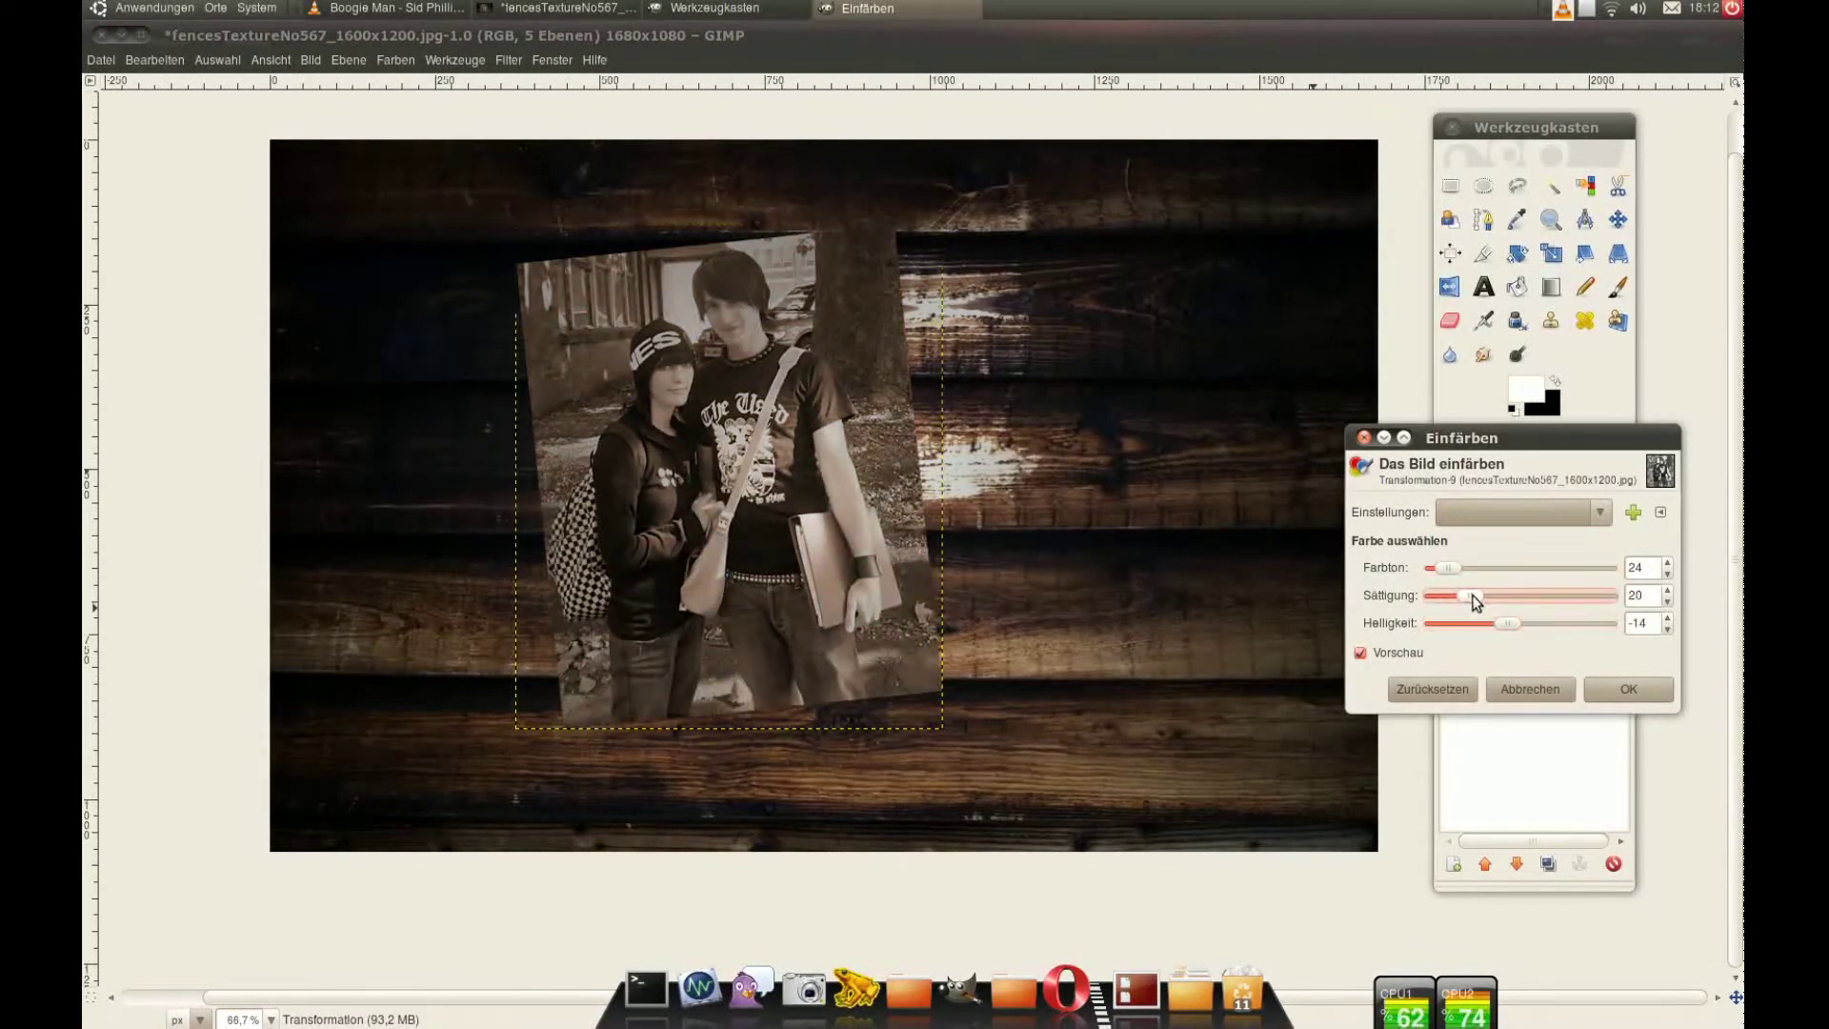
key(Return)
right_click(1540, 608)
Step: Grow the photo's outline selection by 20 px and fill it with white
click(218, 59)
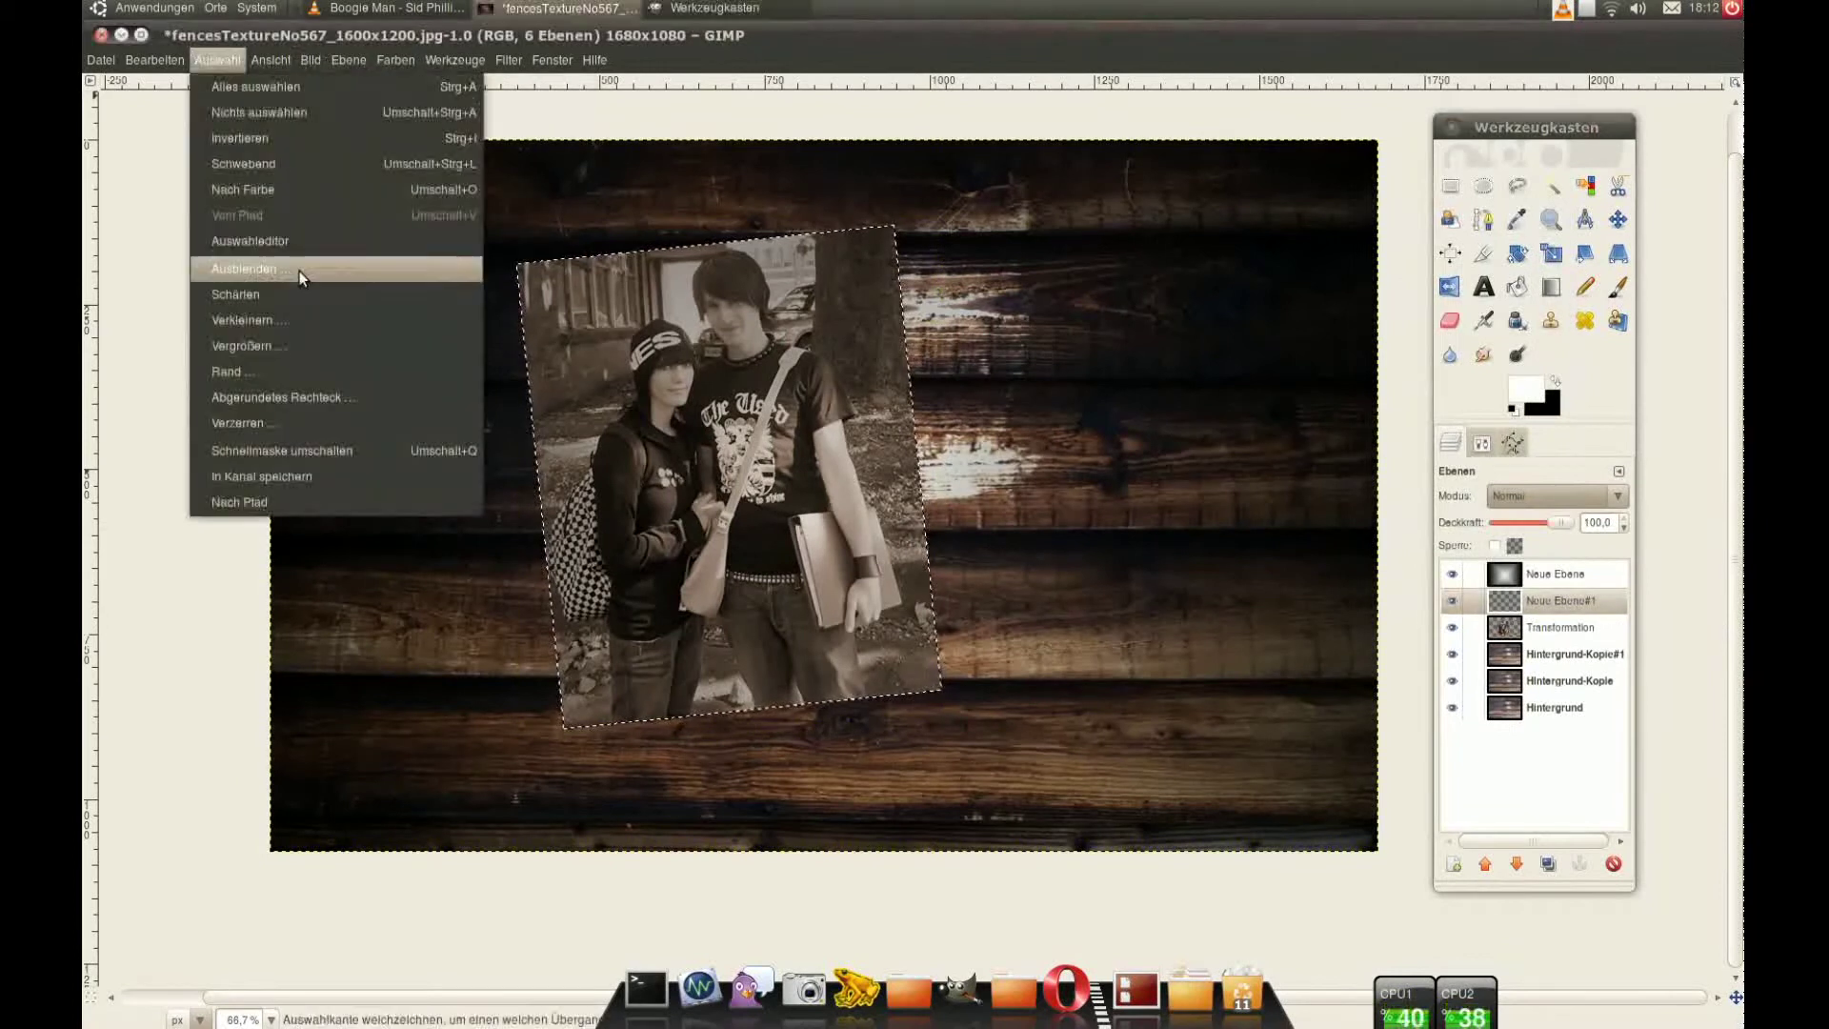
click(238, 296)
text(20)
key(Return)
click(1517, 286)
click(724, 429)
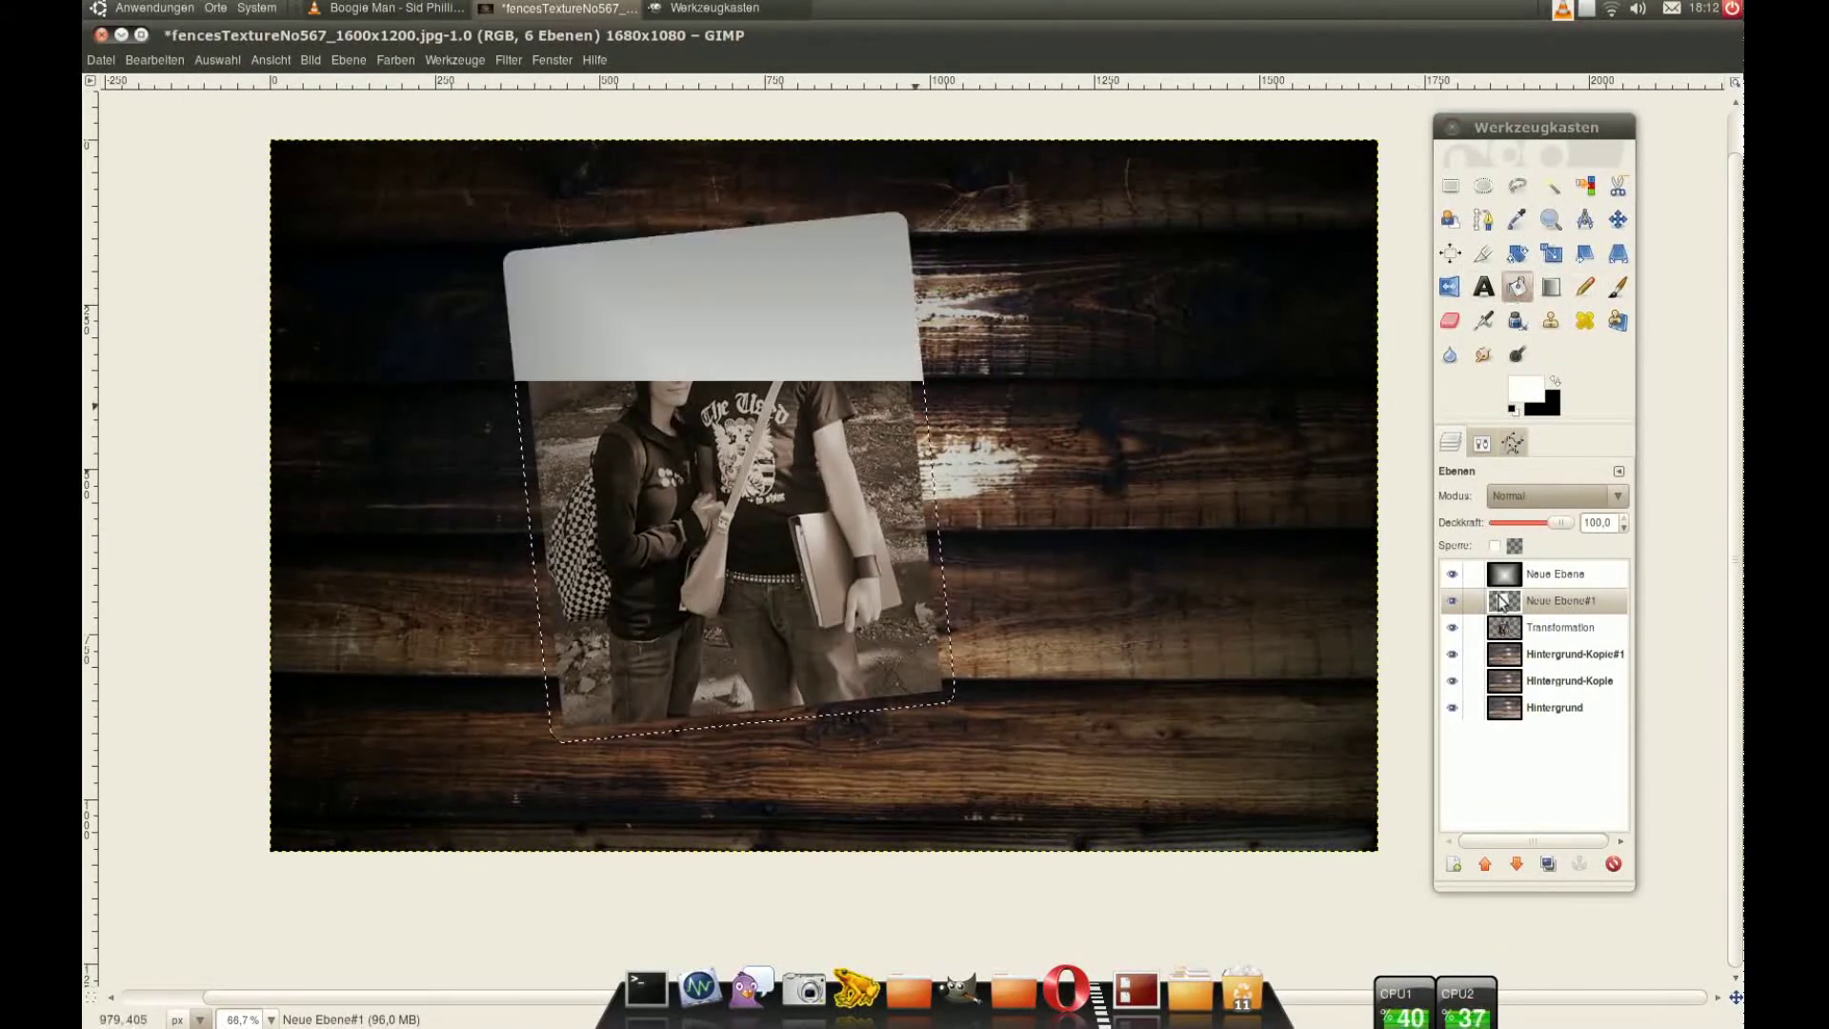
Step: Merge the photo onto its white border below the vignette layer, then start loading the paper texture
drag(1543, 601, 1548, 636)
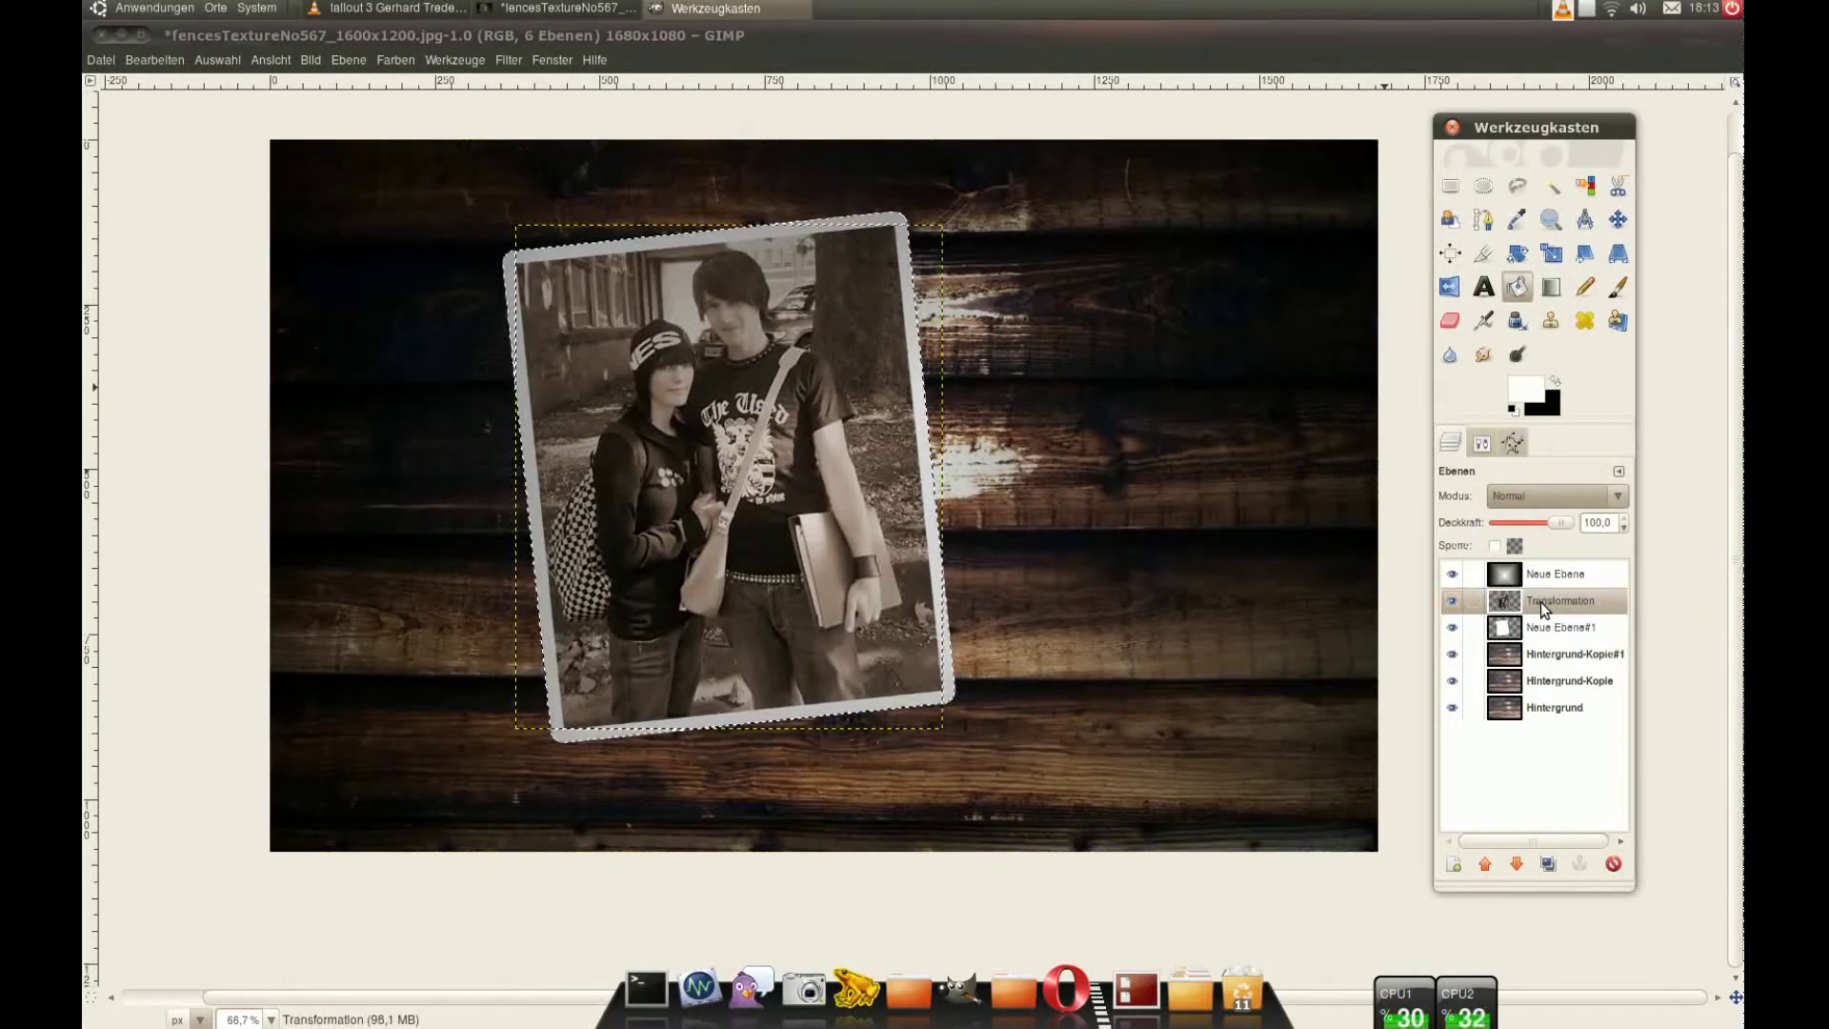
right_click(1540, 603)
click(1429, 162)
drag(1532, 574, 1544, 615)
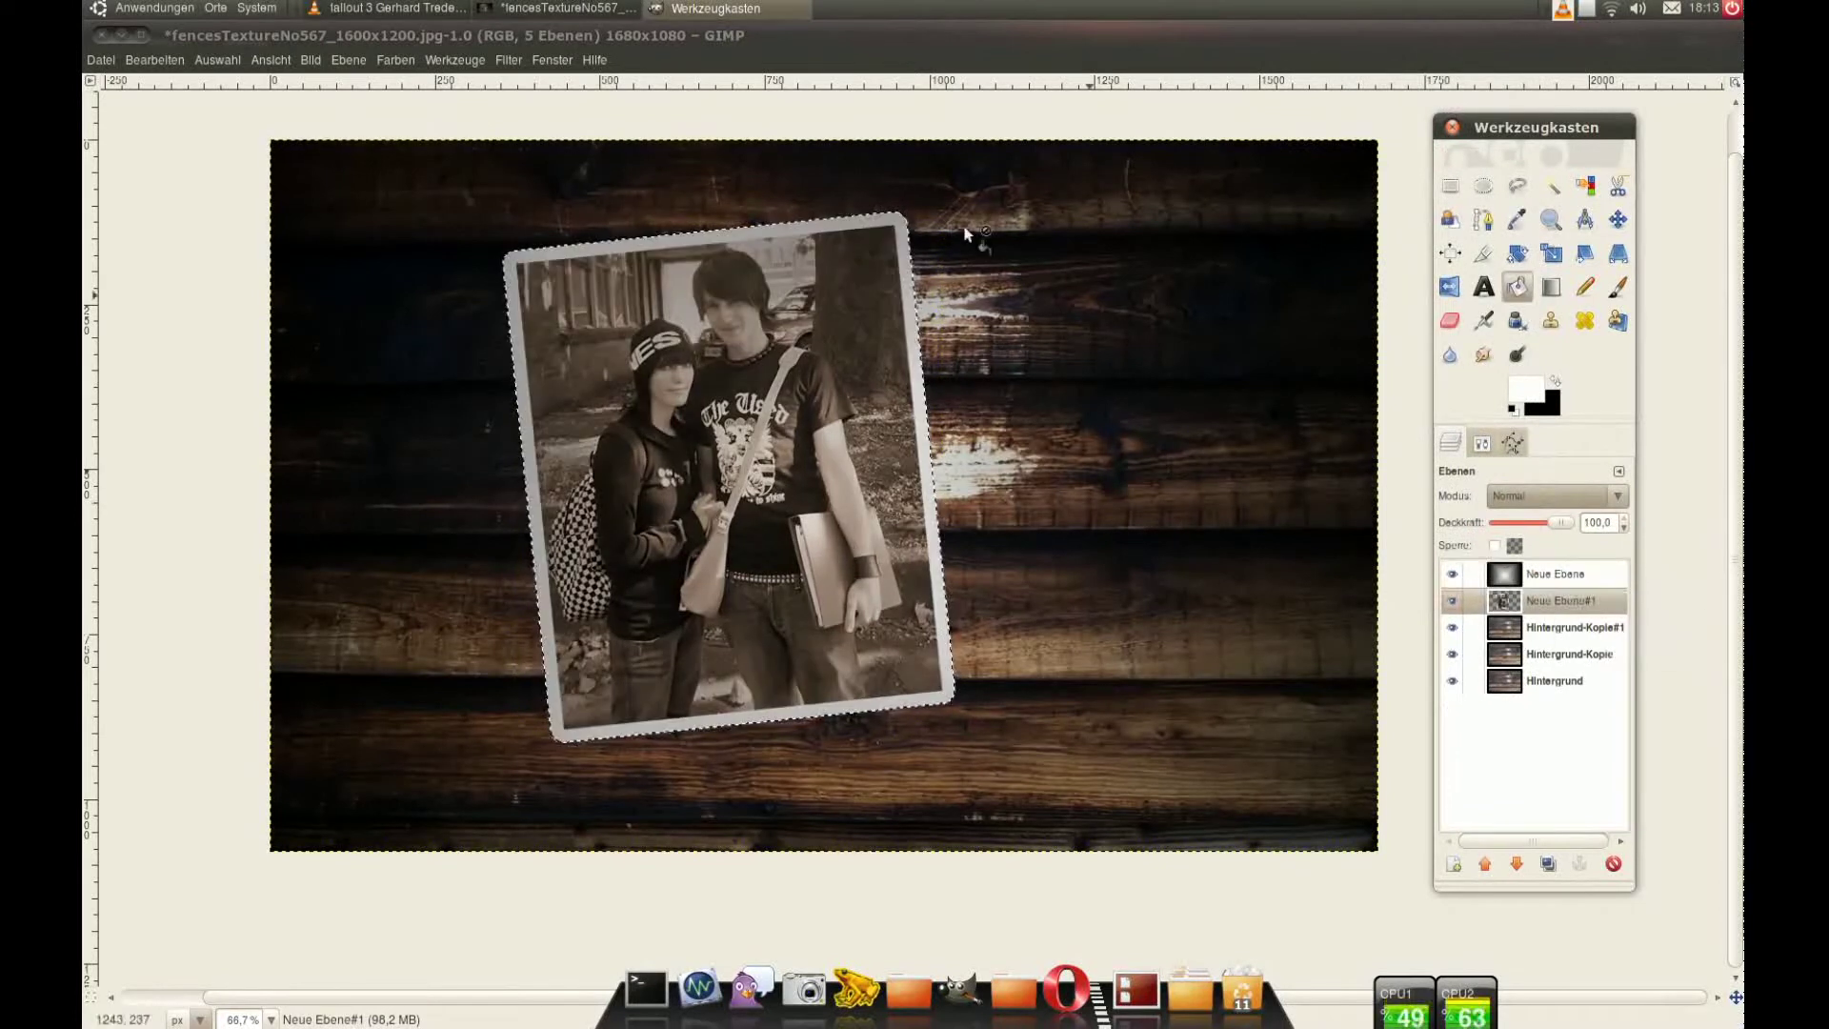
click(101, 59)
click(191, 295)
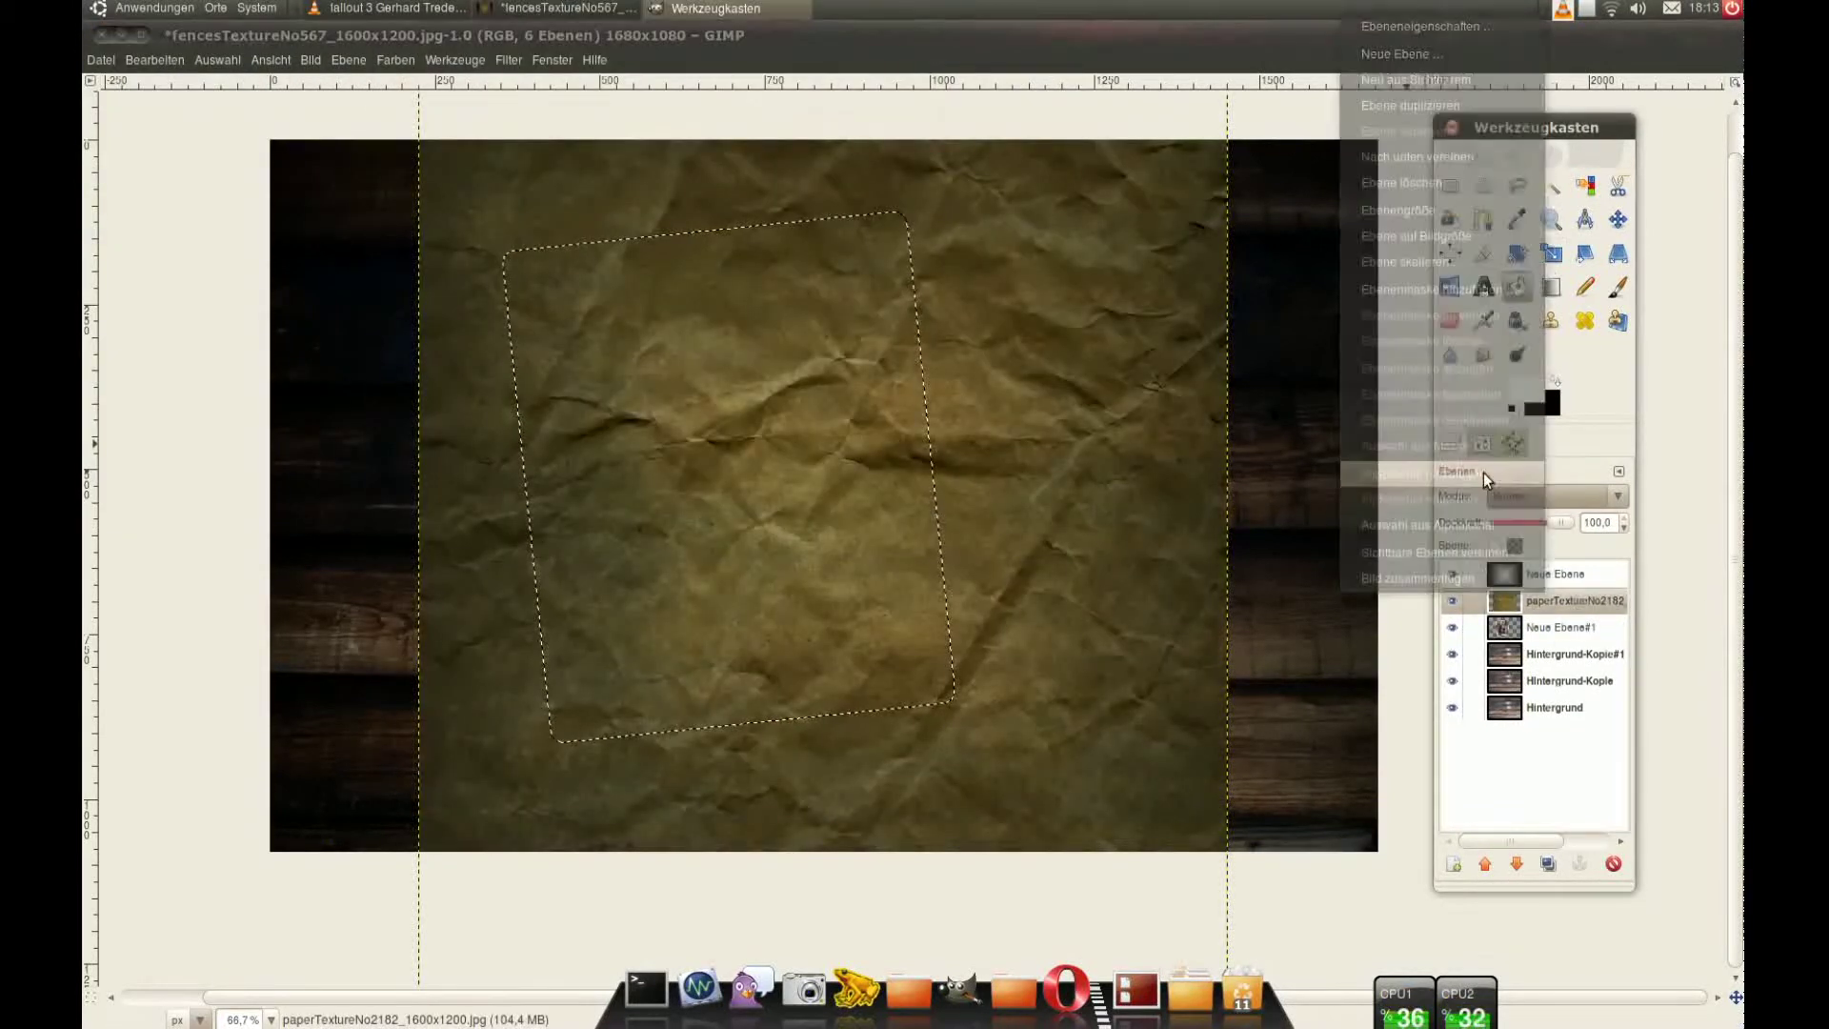
Step: Load the crumpled paper texture, scale it to 726×1038 and move it over the photo
click(219, 60)
click(257, 112)
key(shift+t)
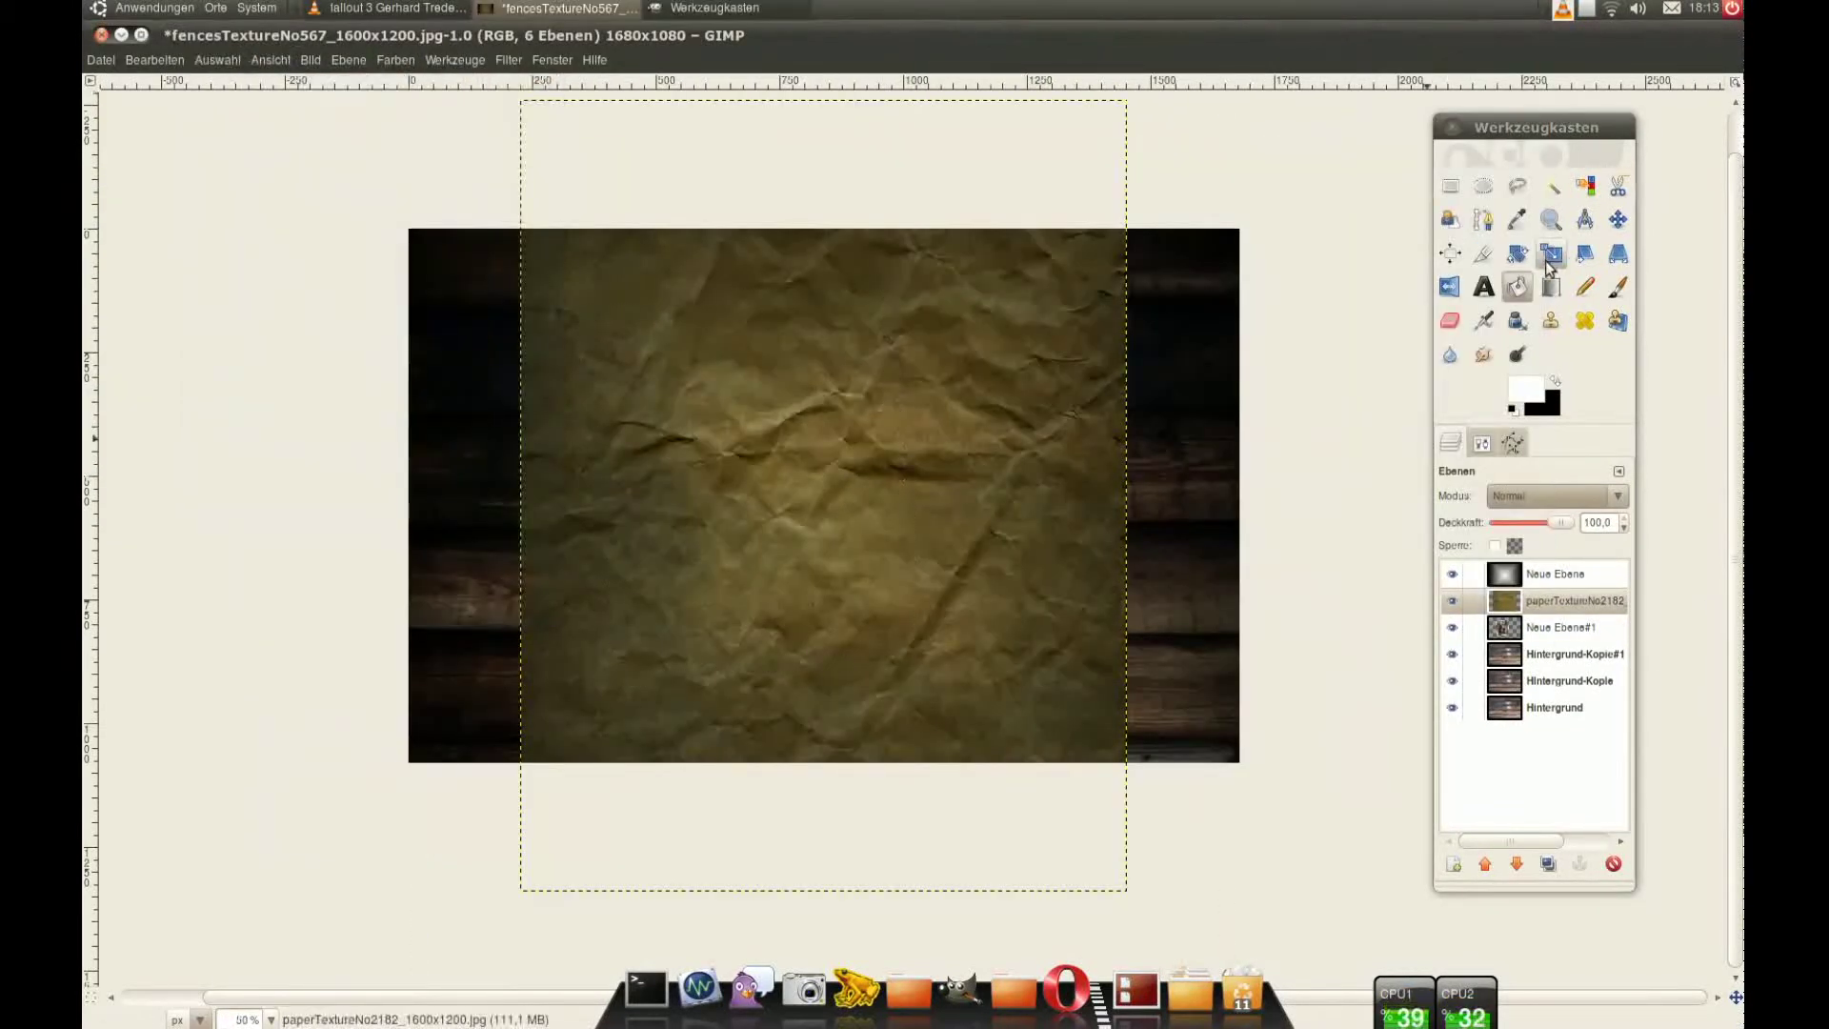
drag(1126, 100, 888, 321)
click(328, 211)
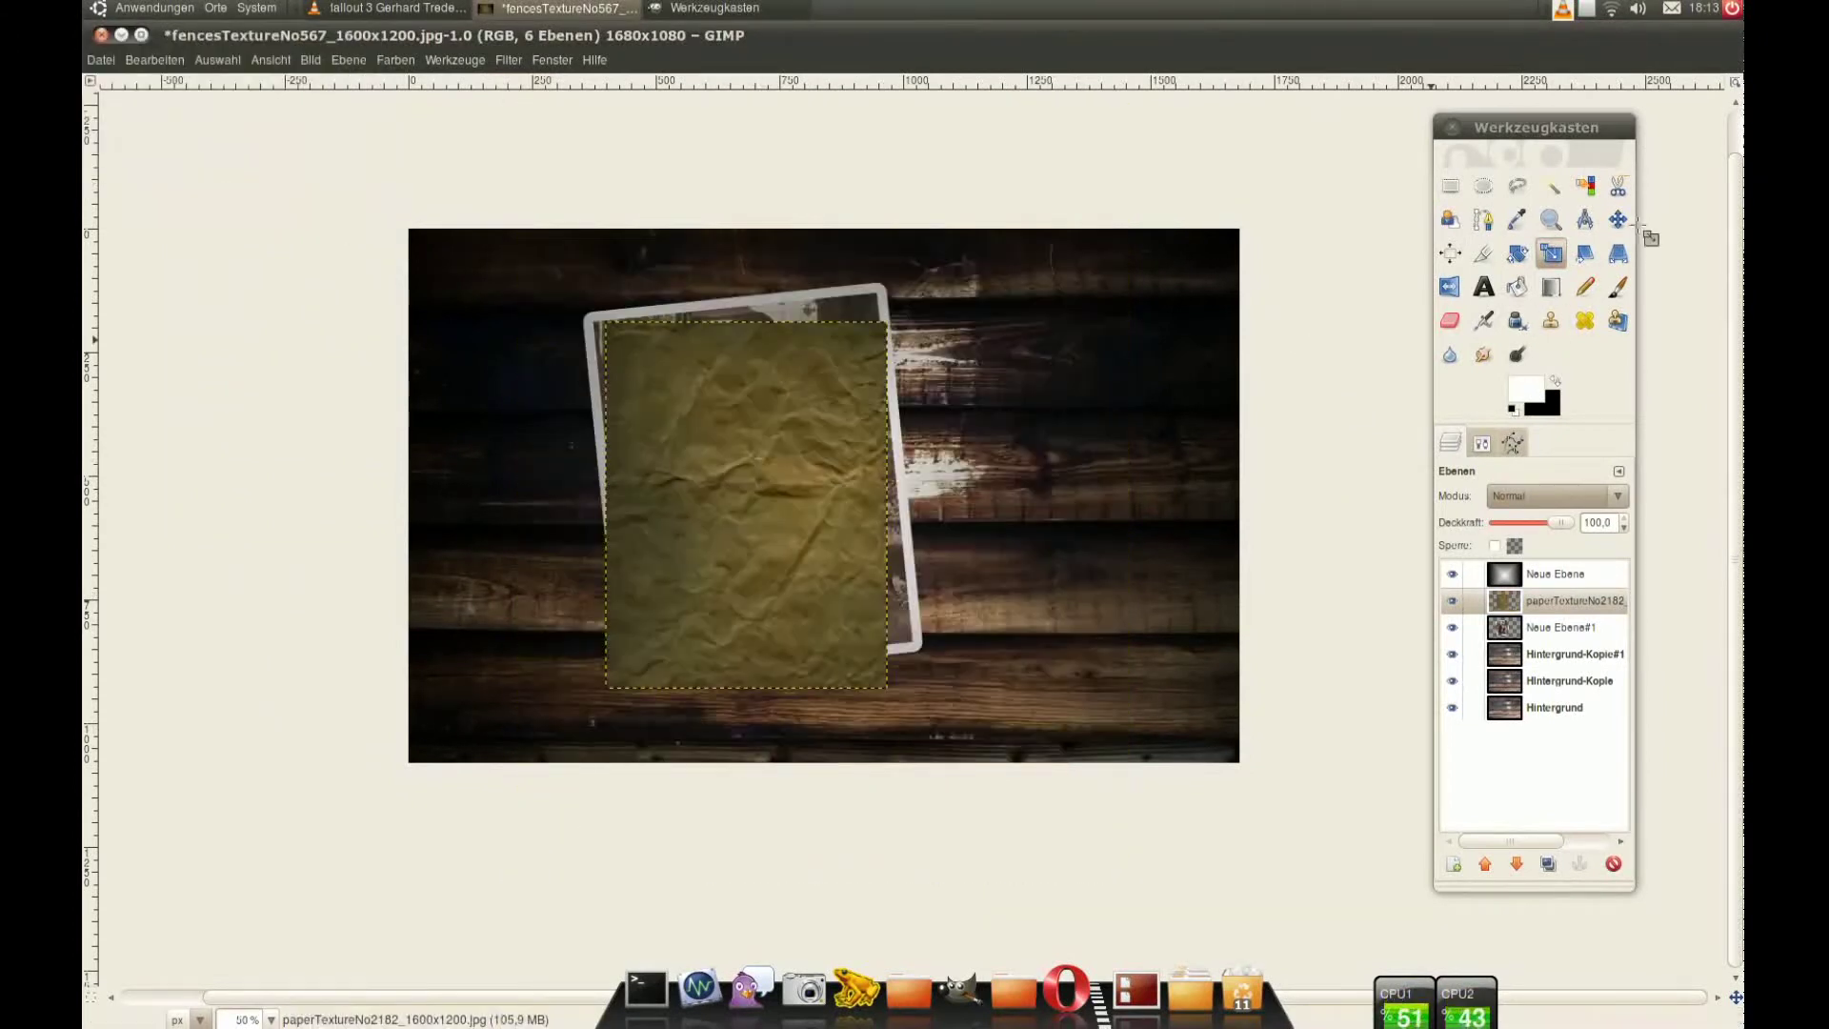
key(ctrl+z)
drag(763, 459, 874, 458)
key(Return)
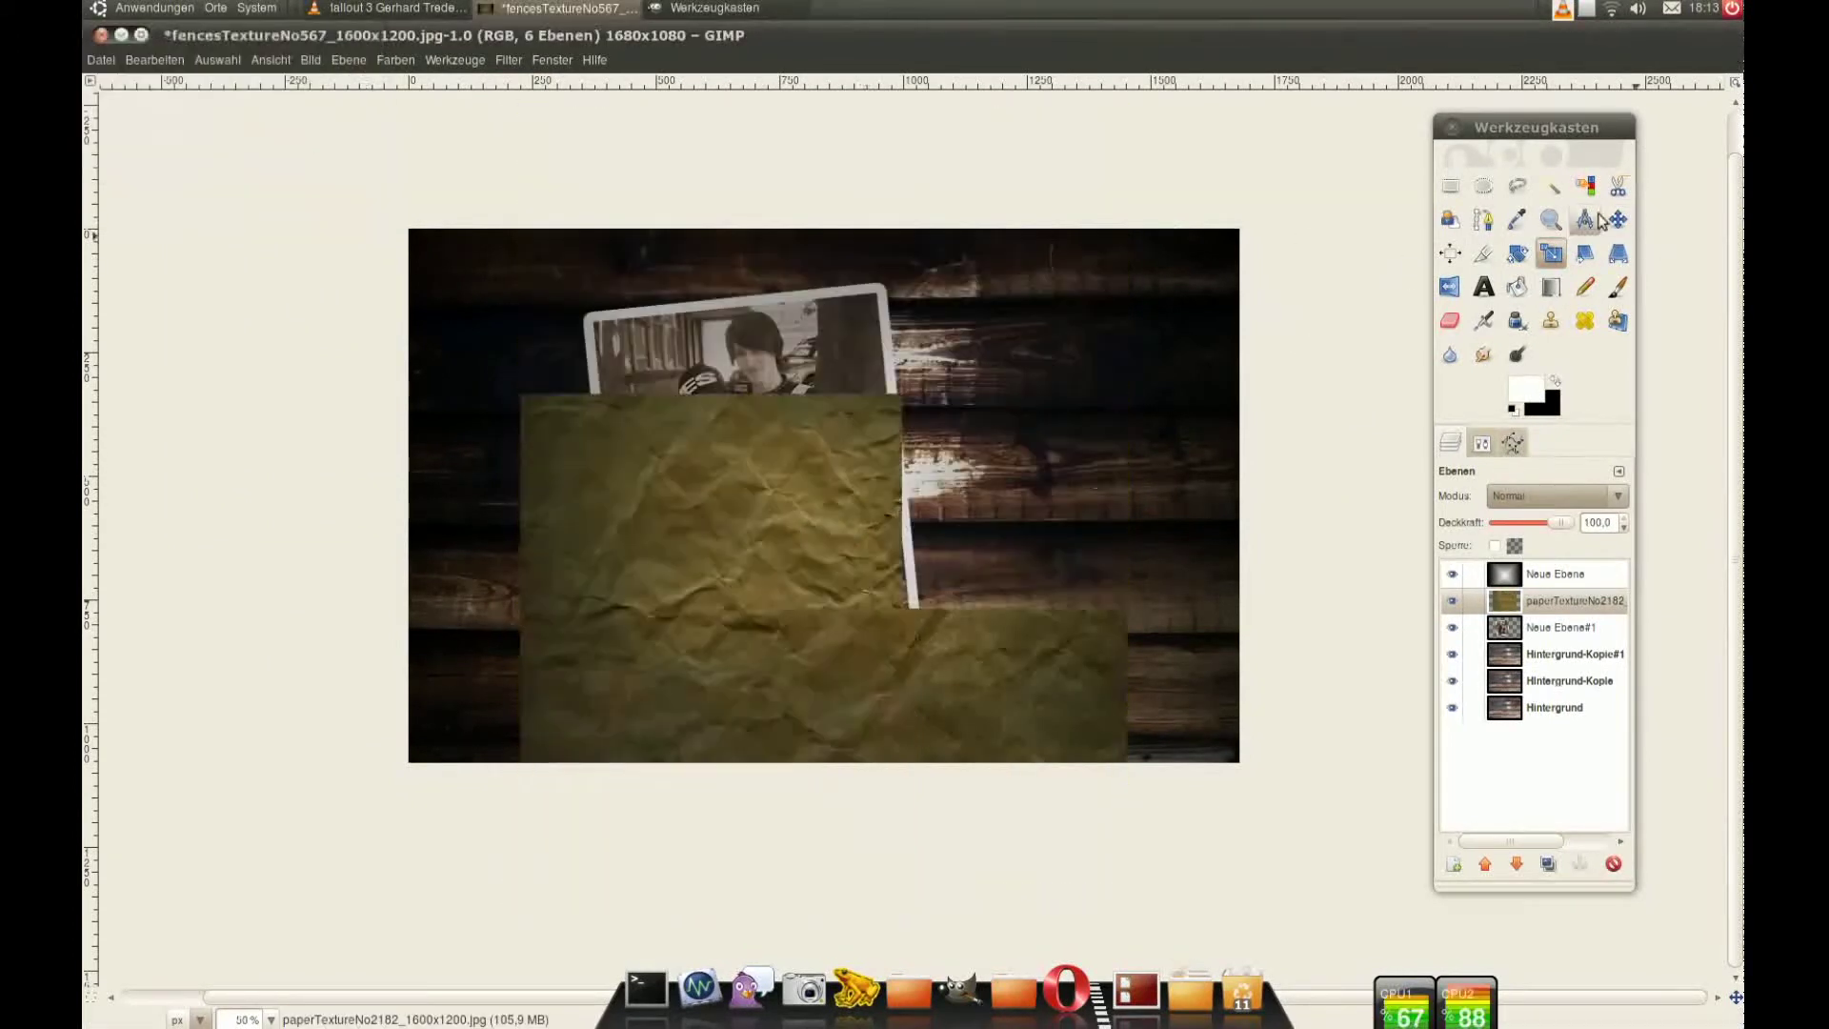
key(m)
drag(659, 564, 704, 425)
Step: Limit the paper texture to the photo's outline, blended in Multiply at 90% opacity
right_click(1573, 600)
click(1616, 592)
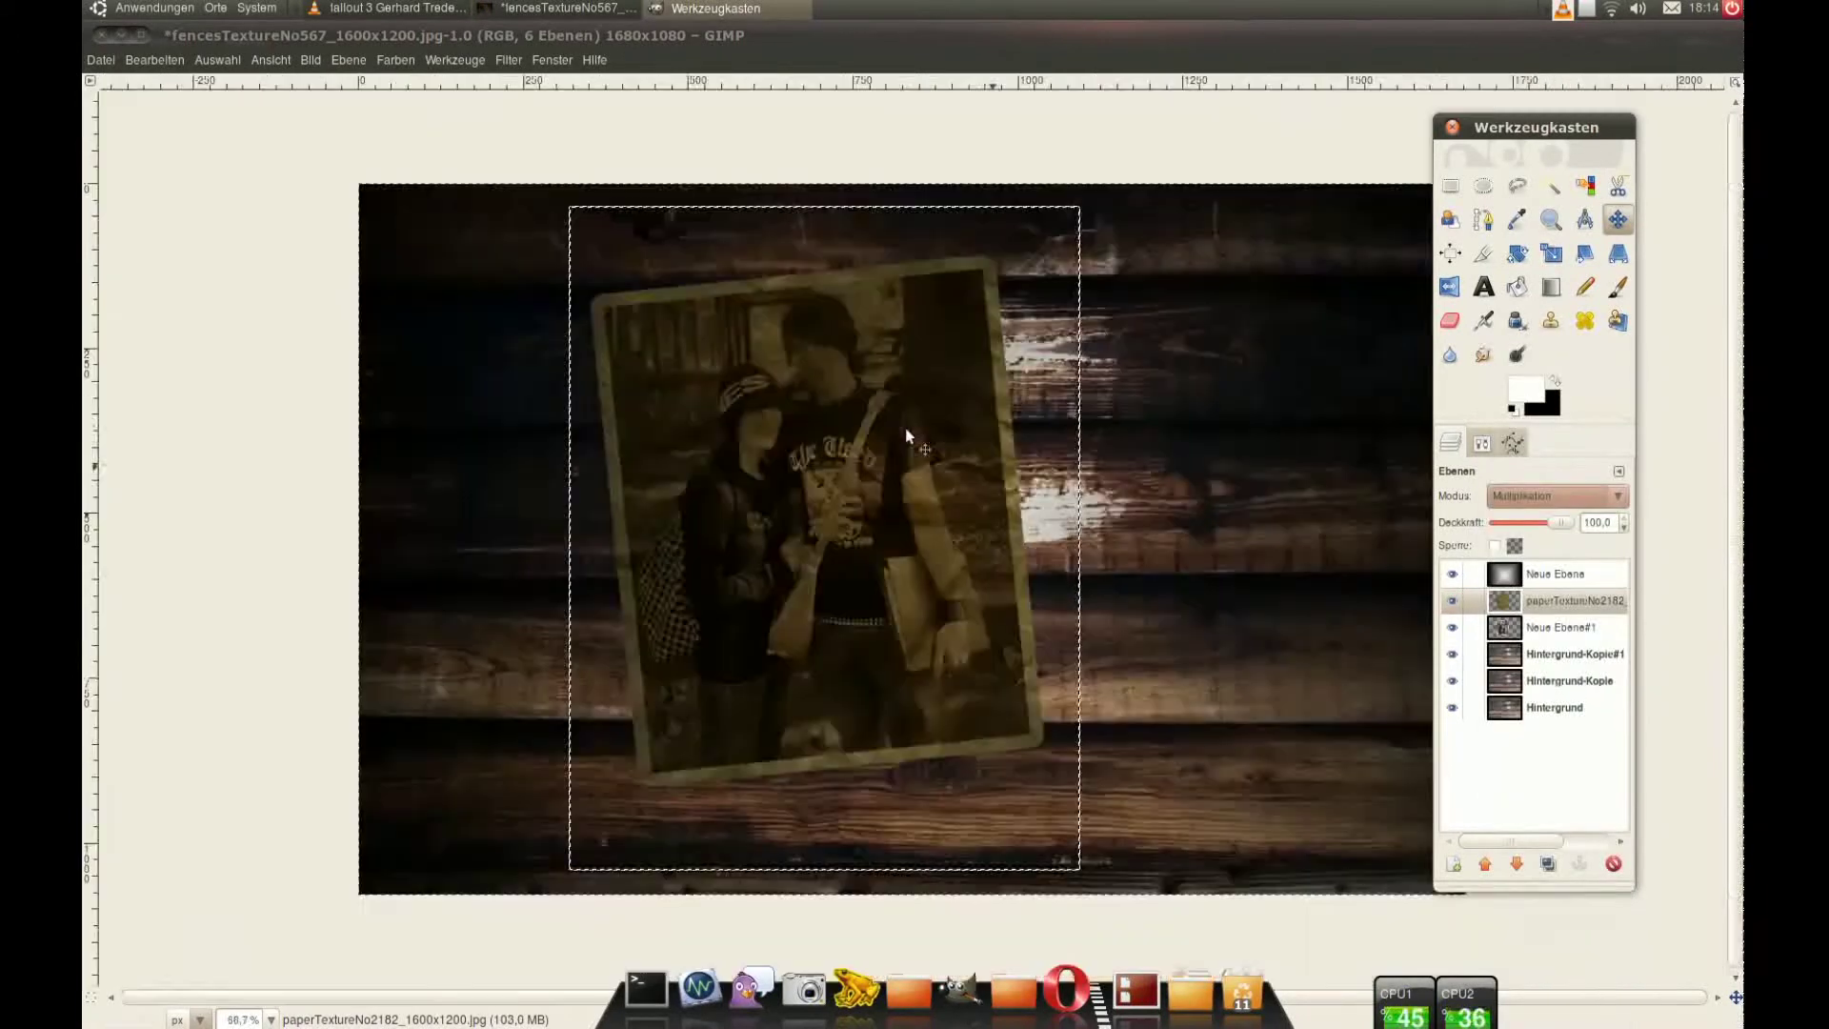
key(1)
click(1555, 526)
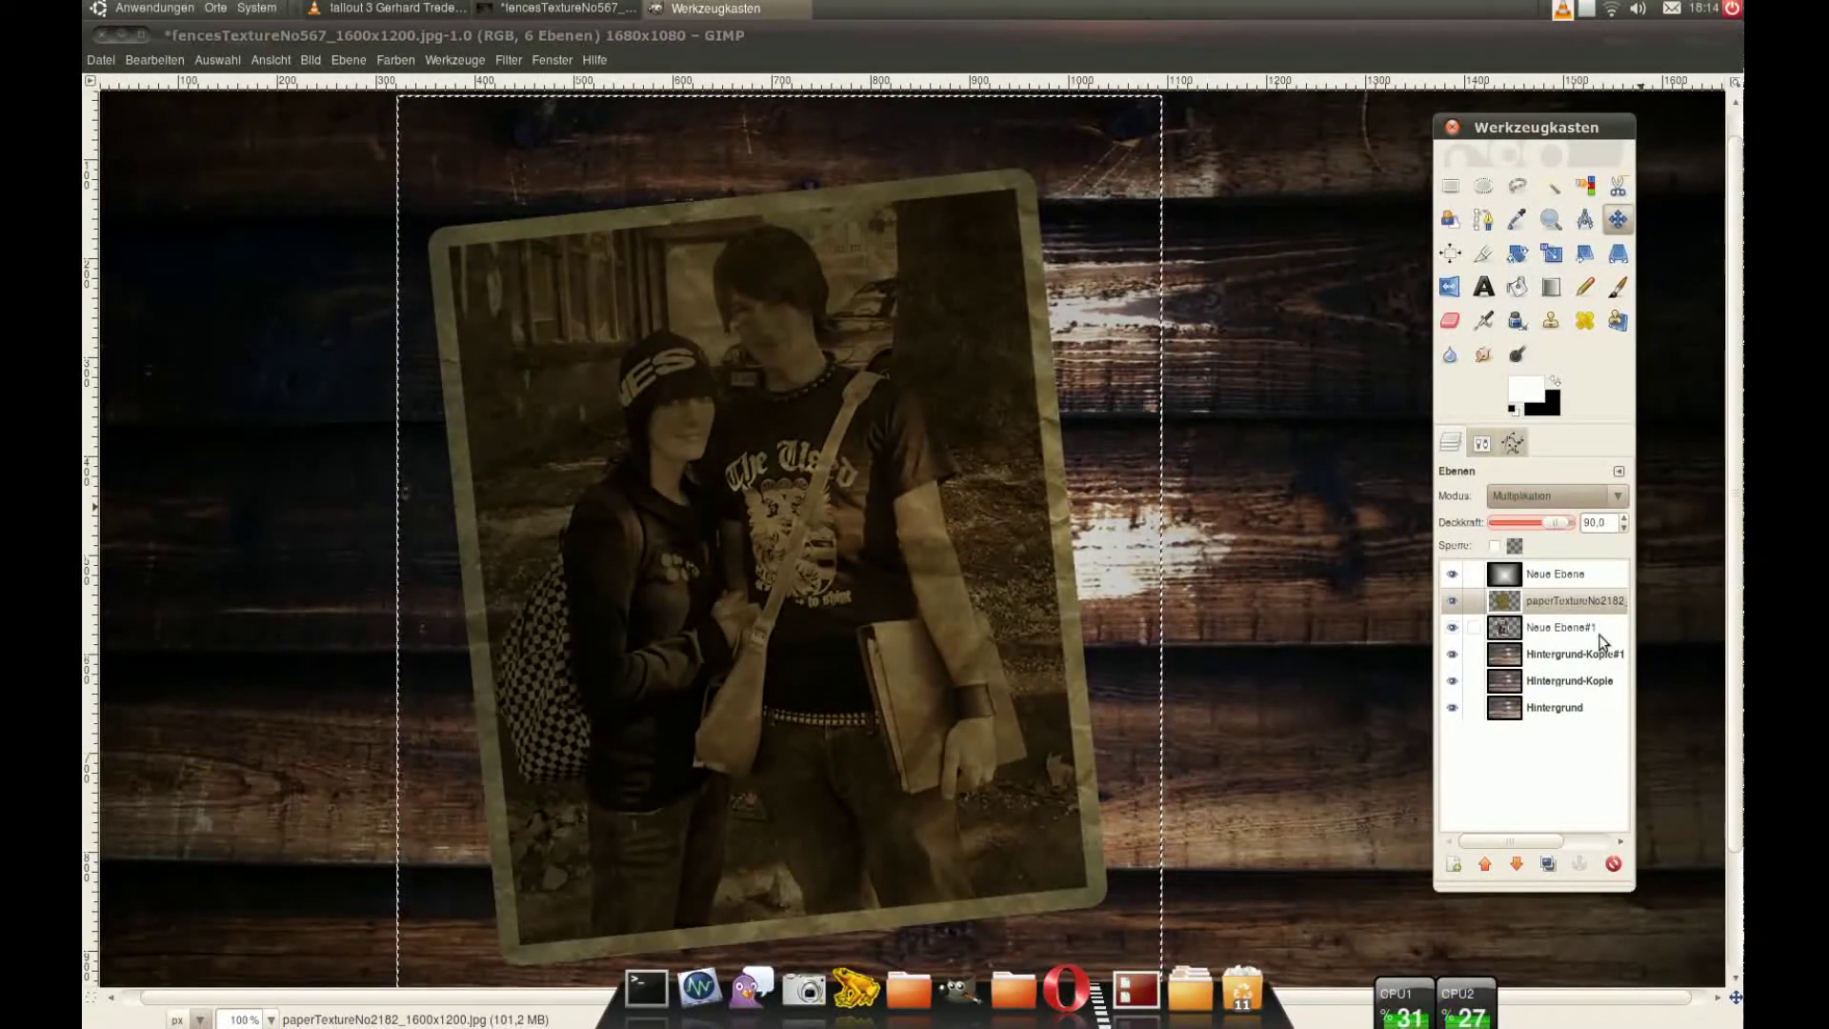
scroll(1211, 576, down, 2)
Step: Darken the photo's brightness to -26 and merge the paper texture into it
click(1562, 627)
click(395, 59)
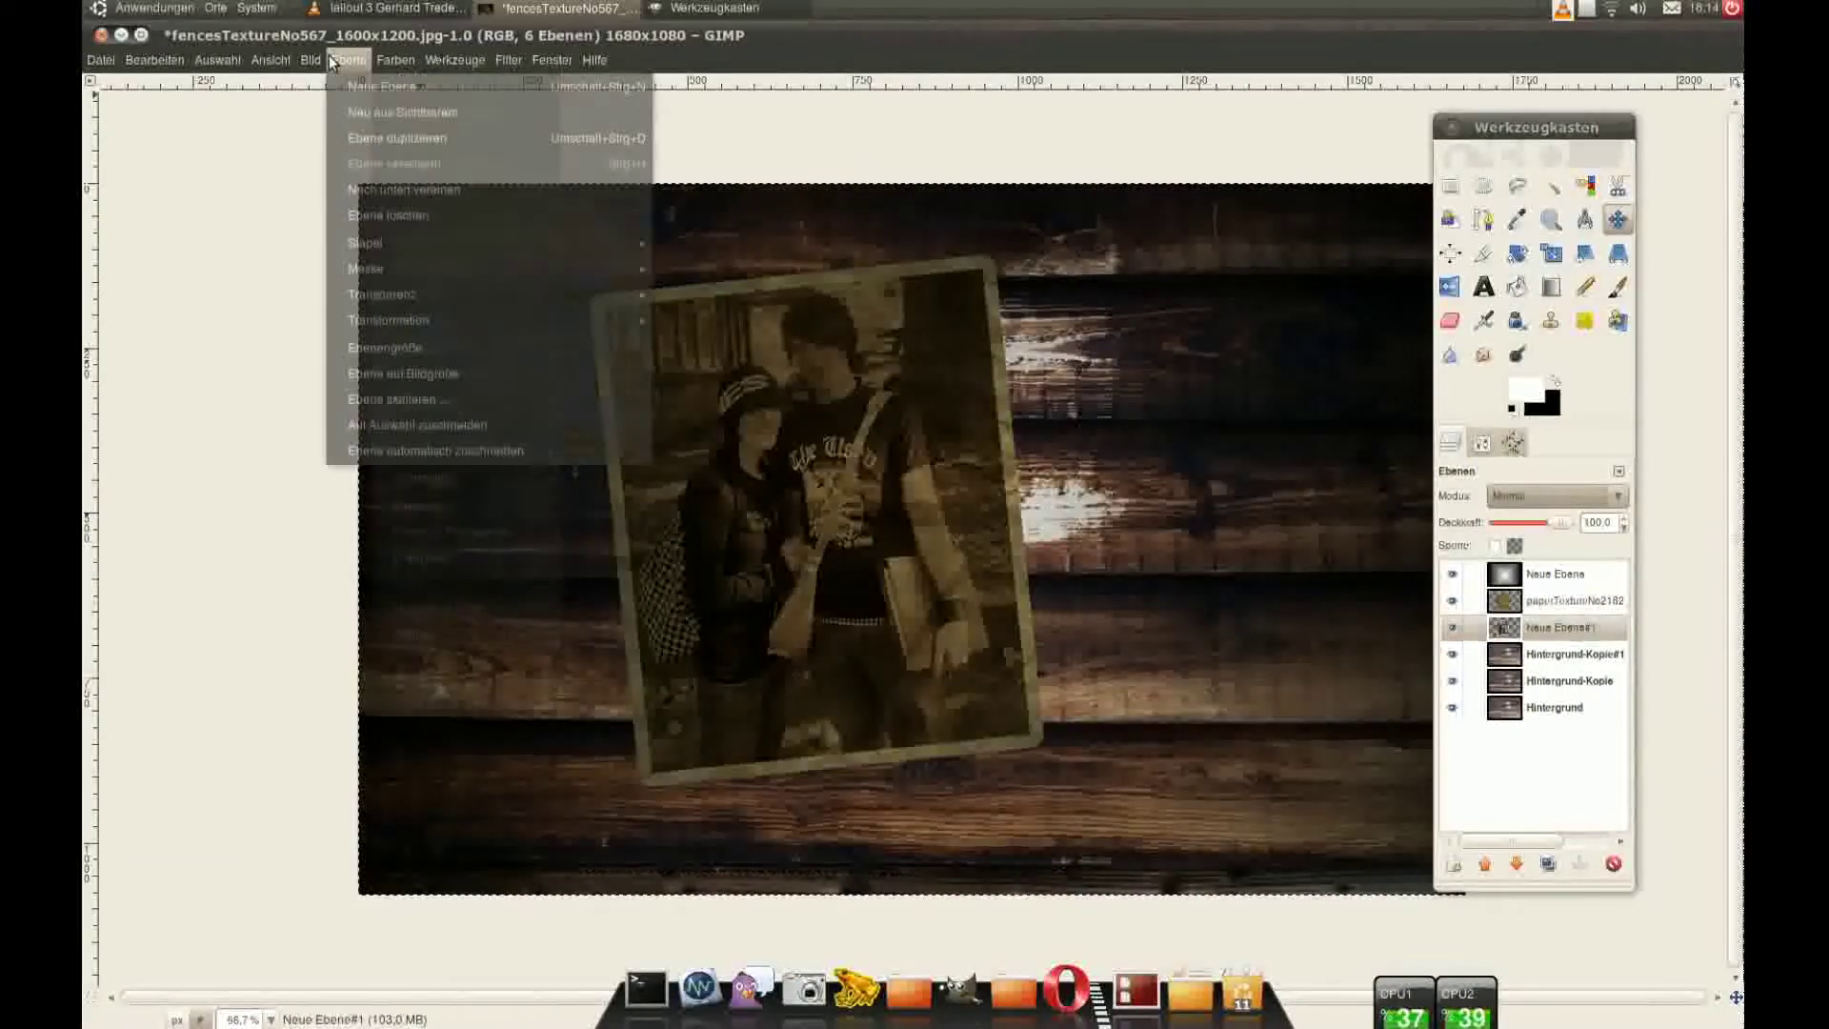
click(438, 153)
drag(1427, 346, 1386, 347)
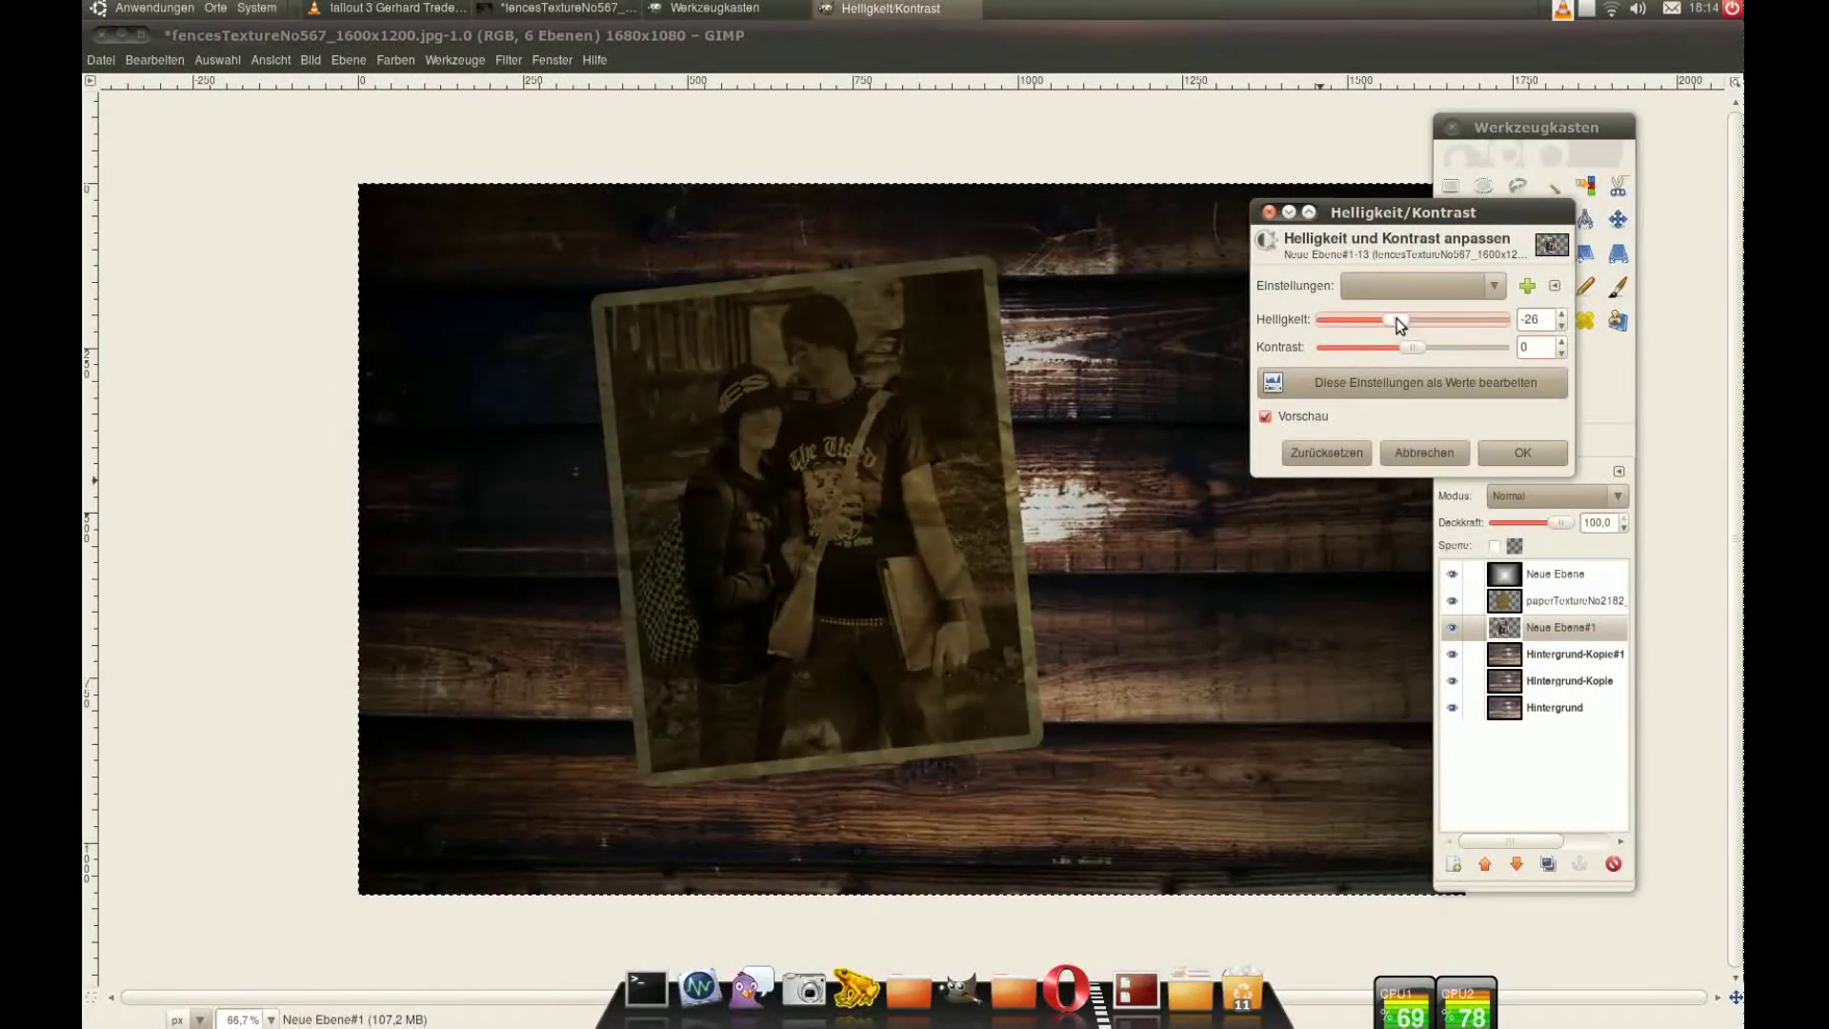
click(1523, 452)
right_click(1563, 600)
click(1513, 141)
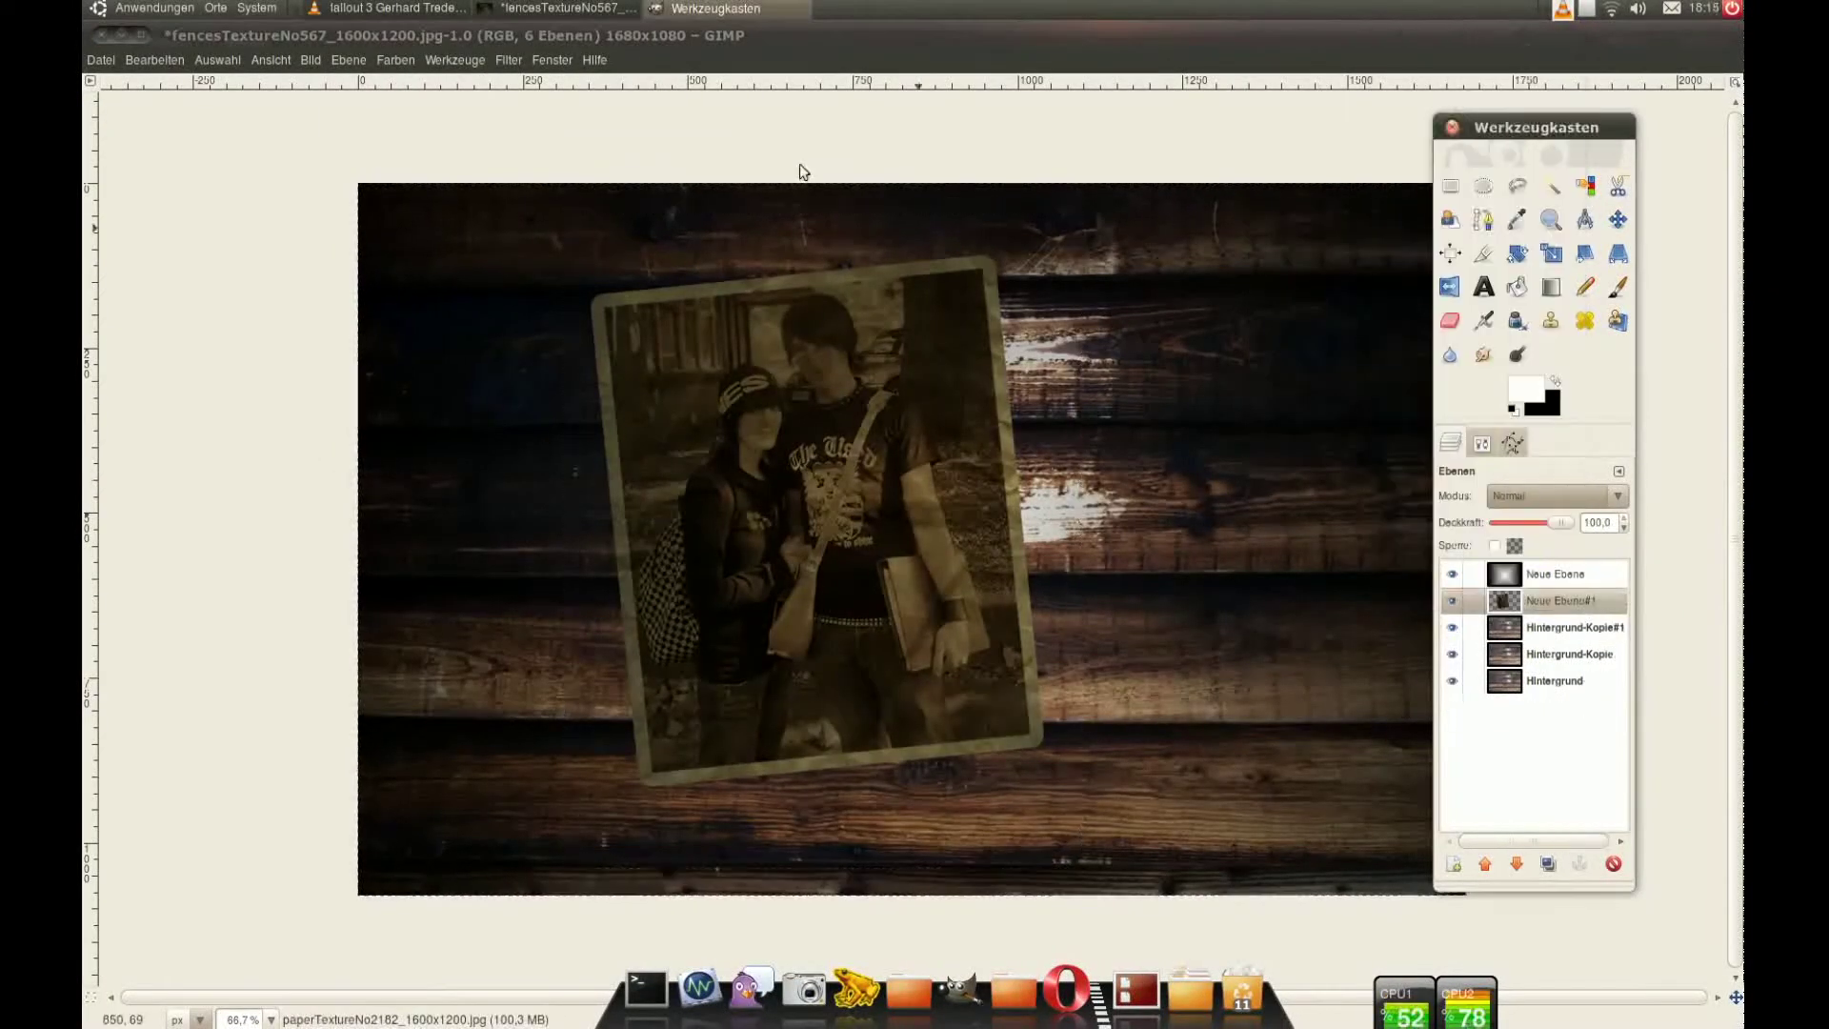
Step: Overlay an alpha-locked radial-gradient copy of the photo at 83.3% opacity
right_click(1480, 600)
click(1666, 111)
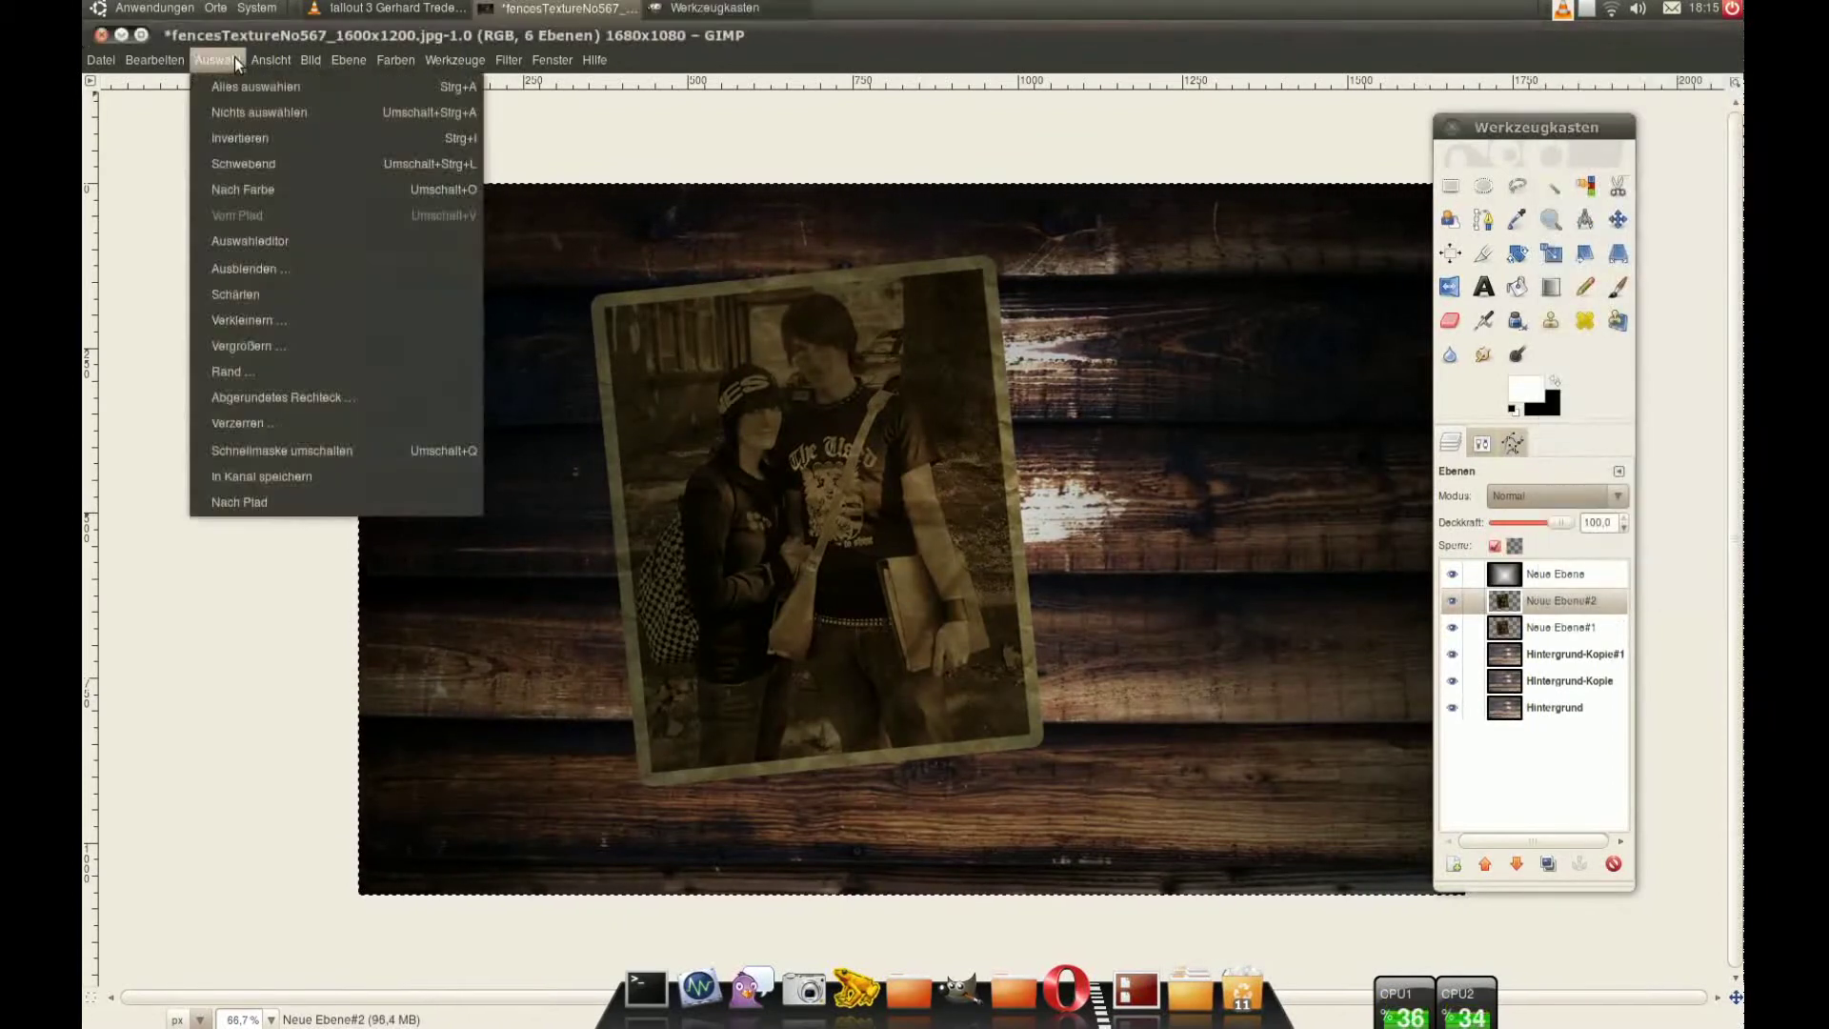
click(1494, 546)
click(1480, 444)
mouse_move(663, 390)
mouse_down()
mouse_move(1046, 524)
mouse_move(1094, 574)
mouse_up()
click(1450, 442)
click(1567, 496)
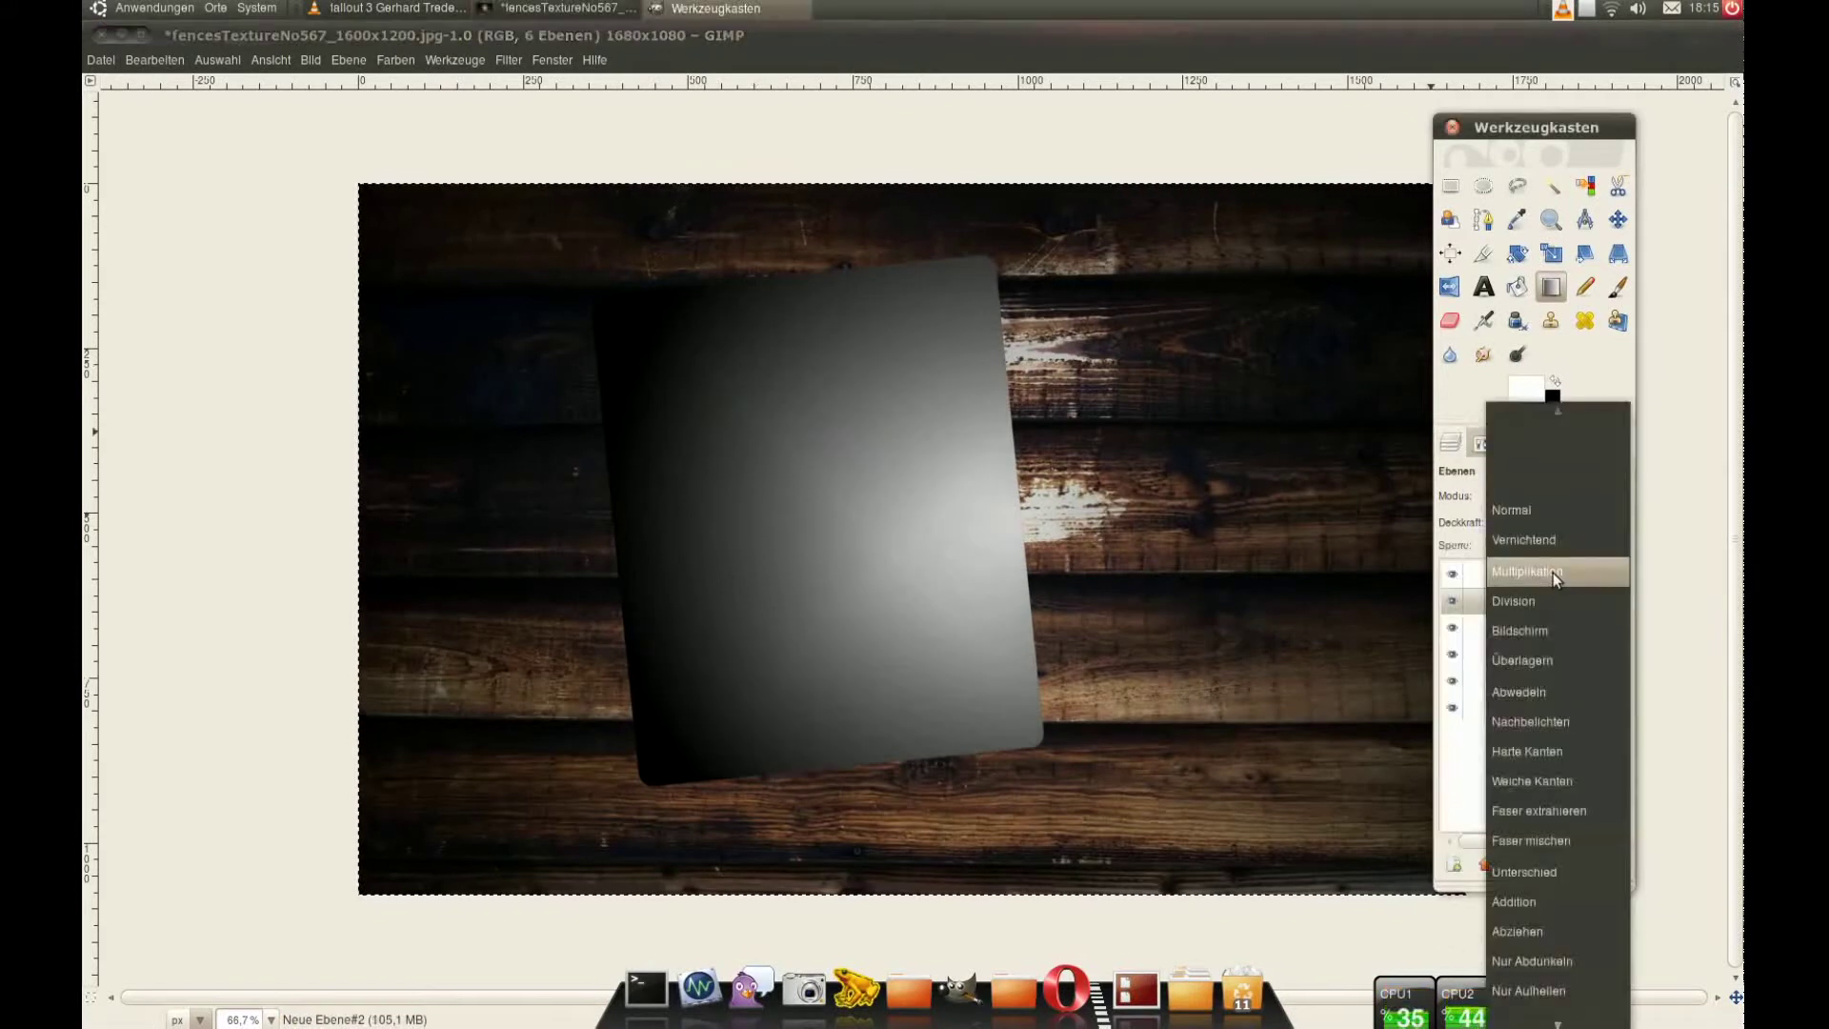
click(1553, 573)
click(1452, 600)
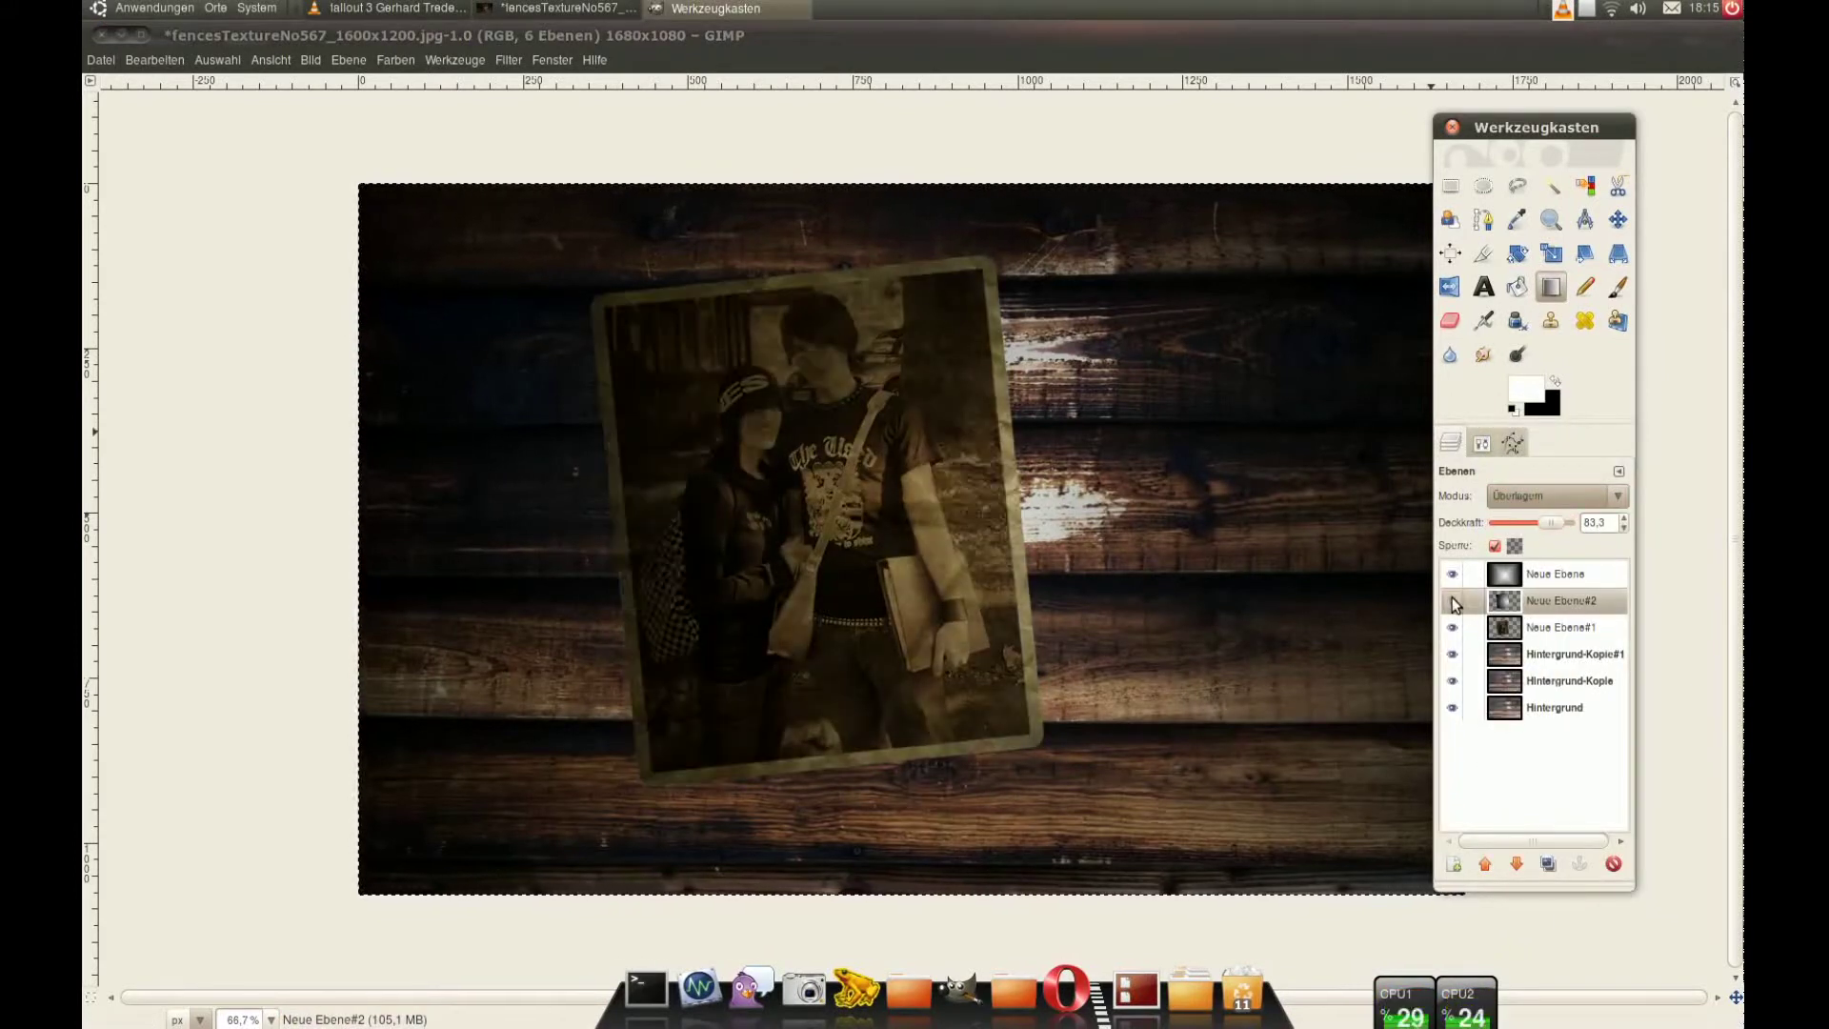
click(100, 59)
click(157, 270)
Step: Load the rusty nail photo as a new layer and zoom in on it
click(586, 266)
click(1038, 720)
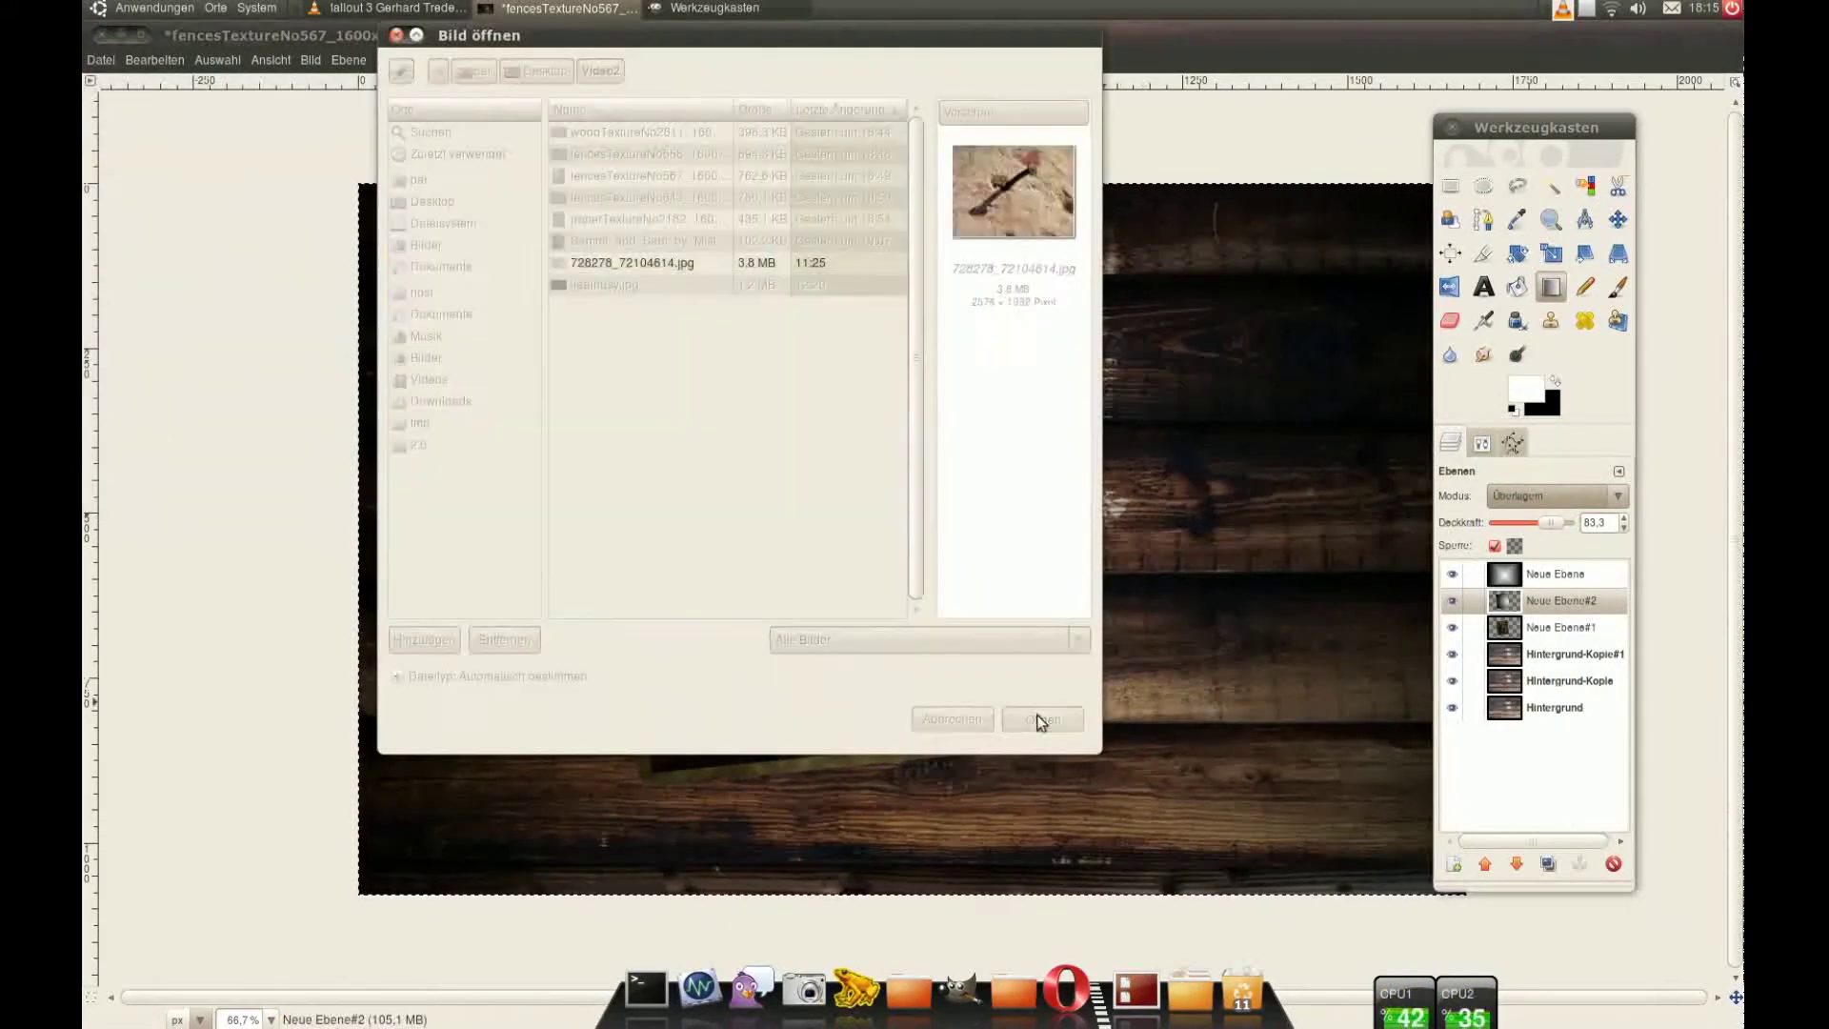
key(1)
key(b)
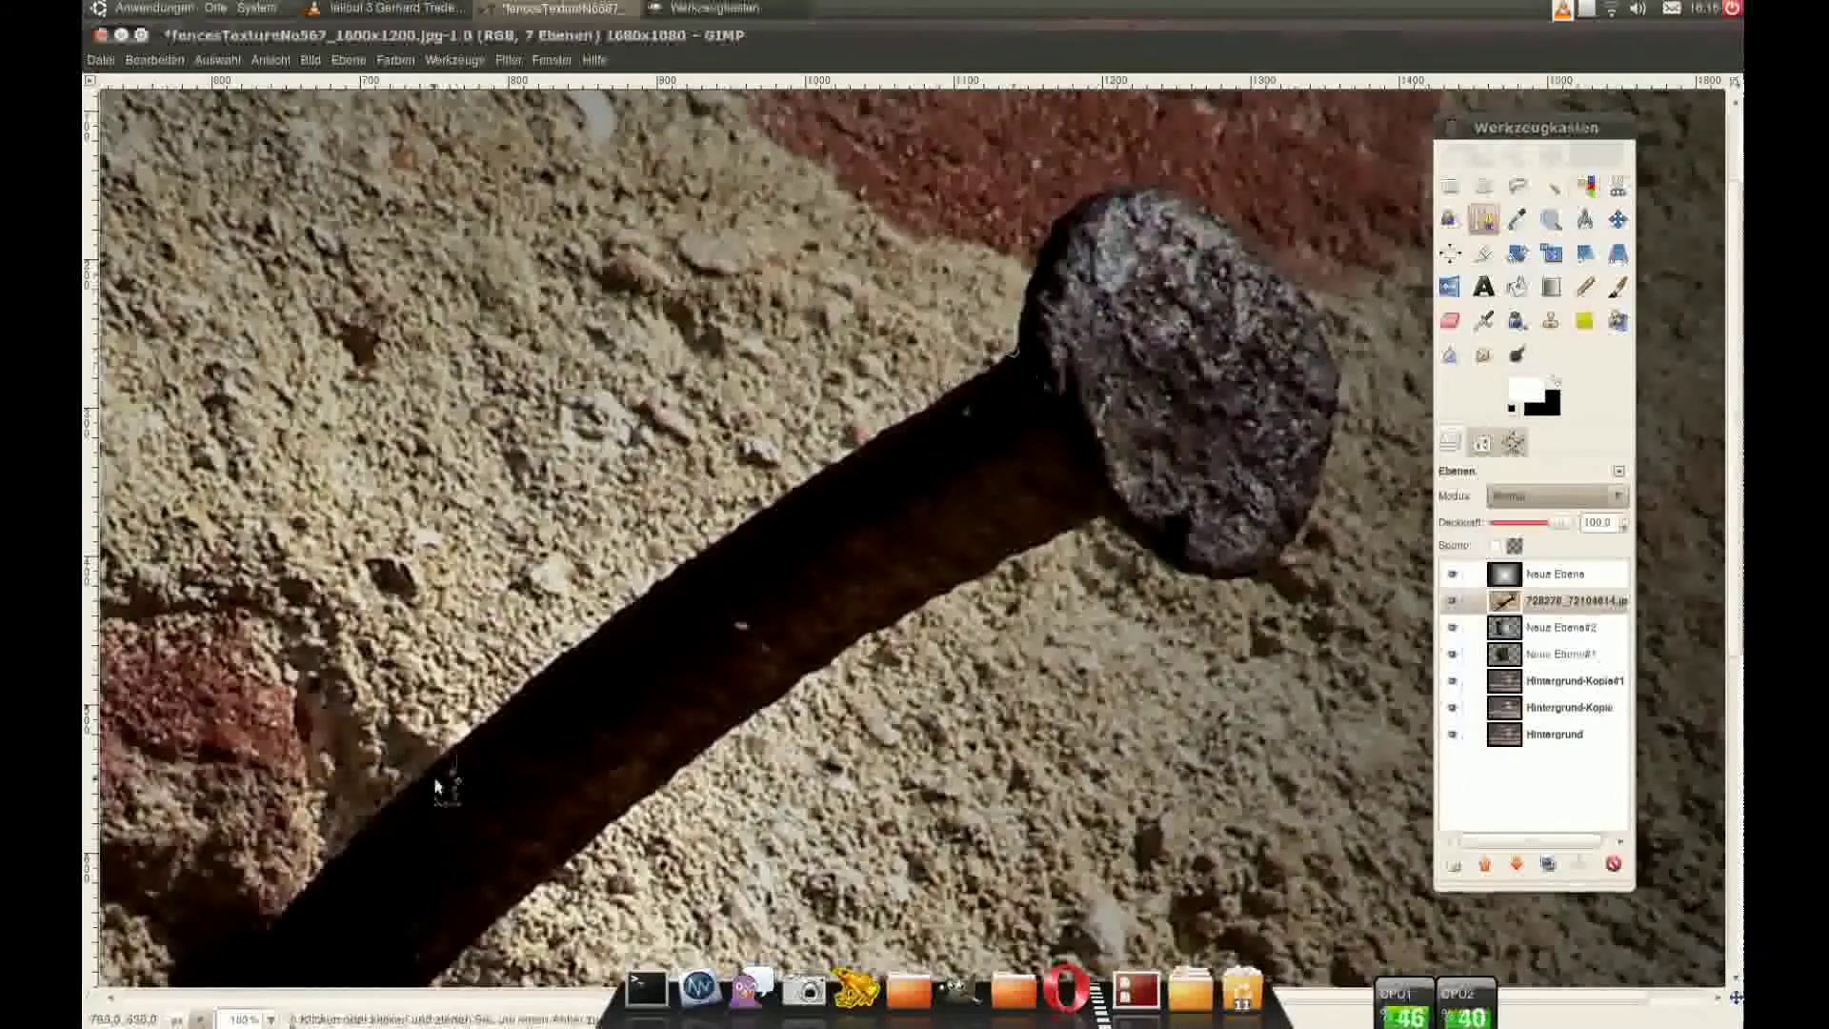
scroll(331, 856, down, 5)
scroll(331, 855, left, 5)
Step: Trace the nail with a path, convert it to a selection and delete the stone background
drag(578, 691, 540, 749)
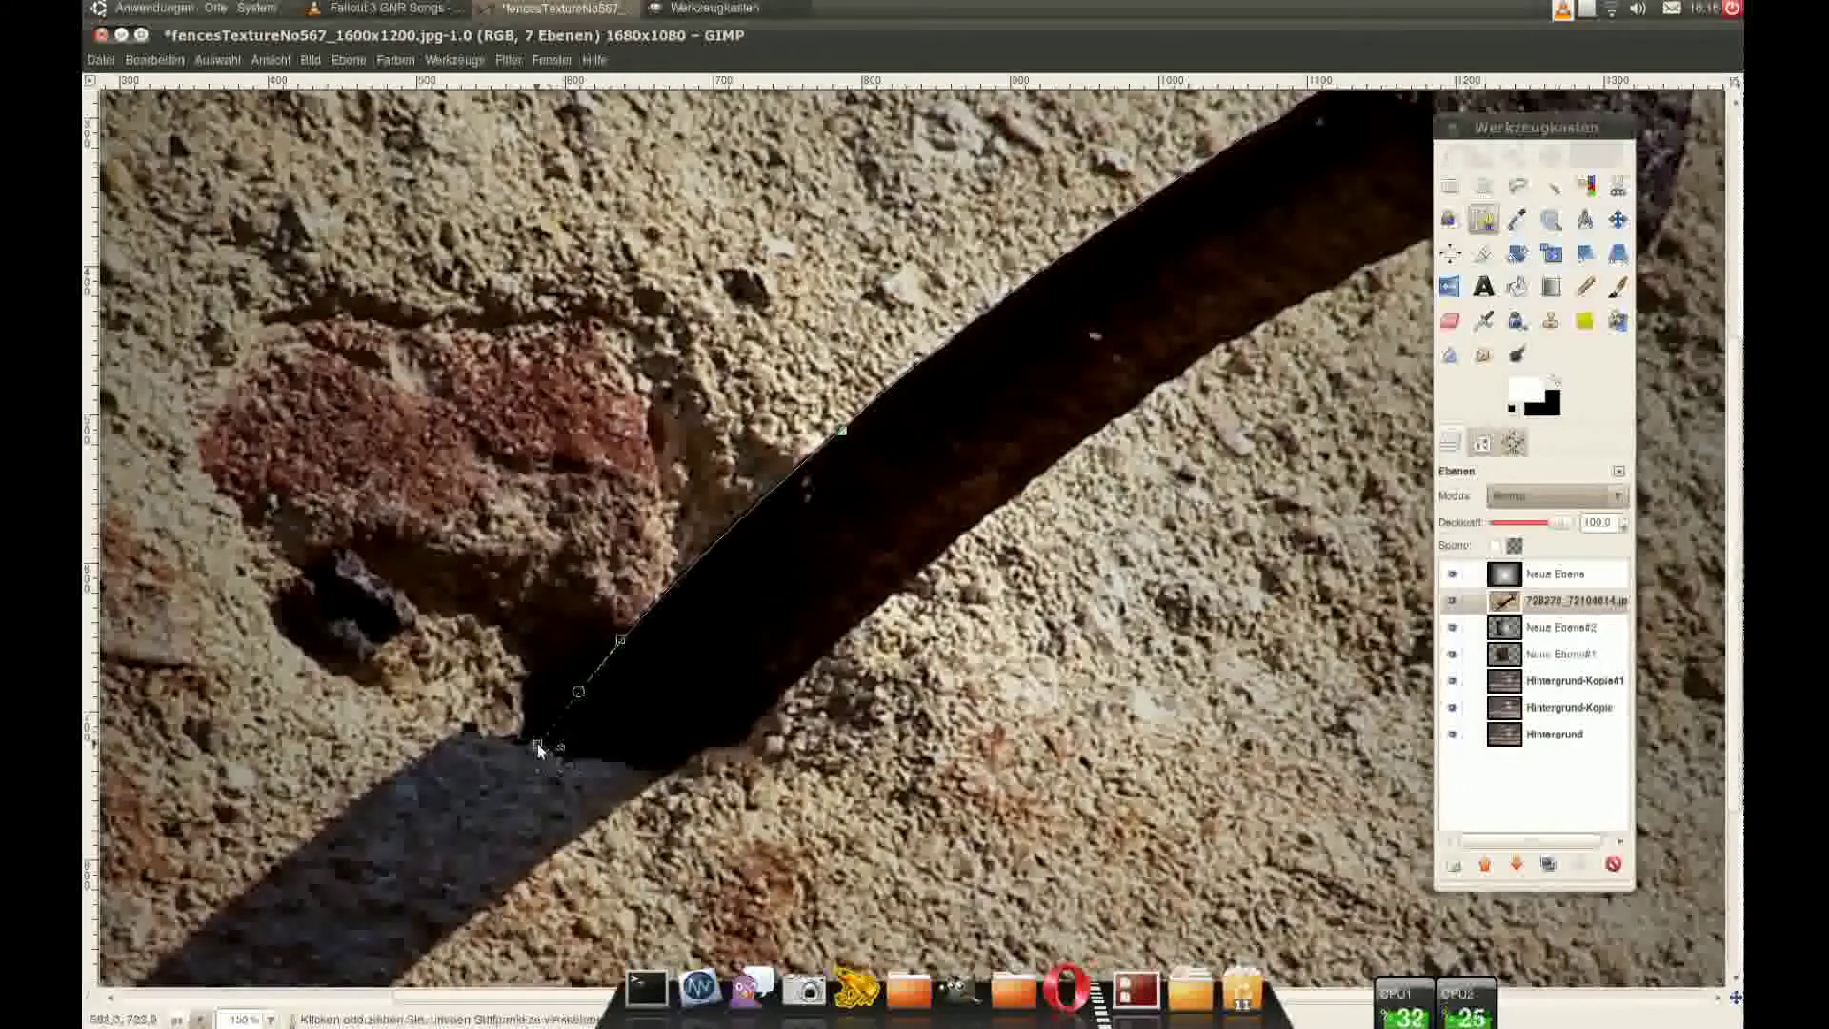
scroll(1055, 464, up, 4)
scroll(1054, 464, right, 5)
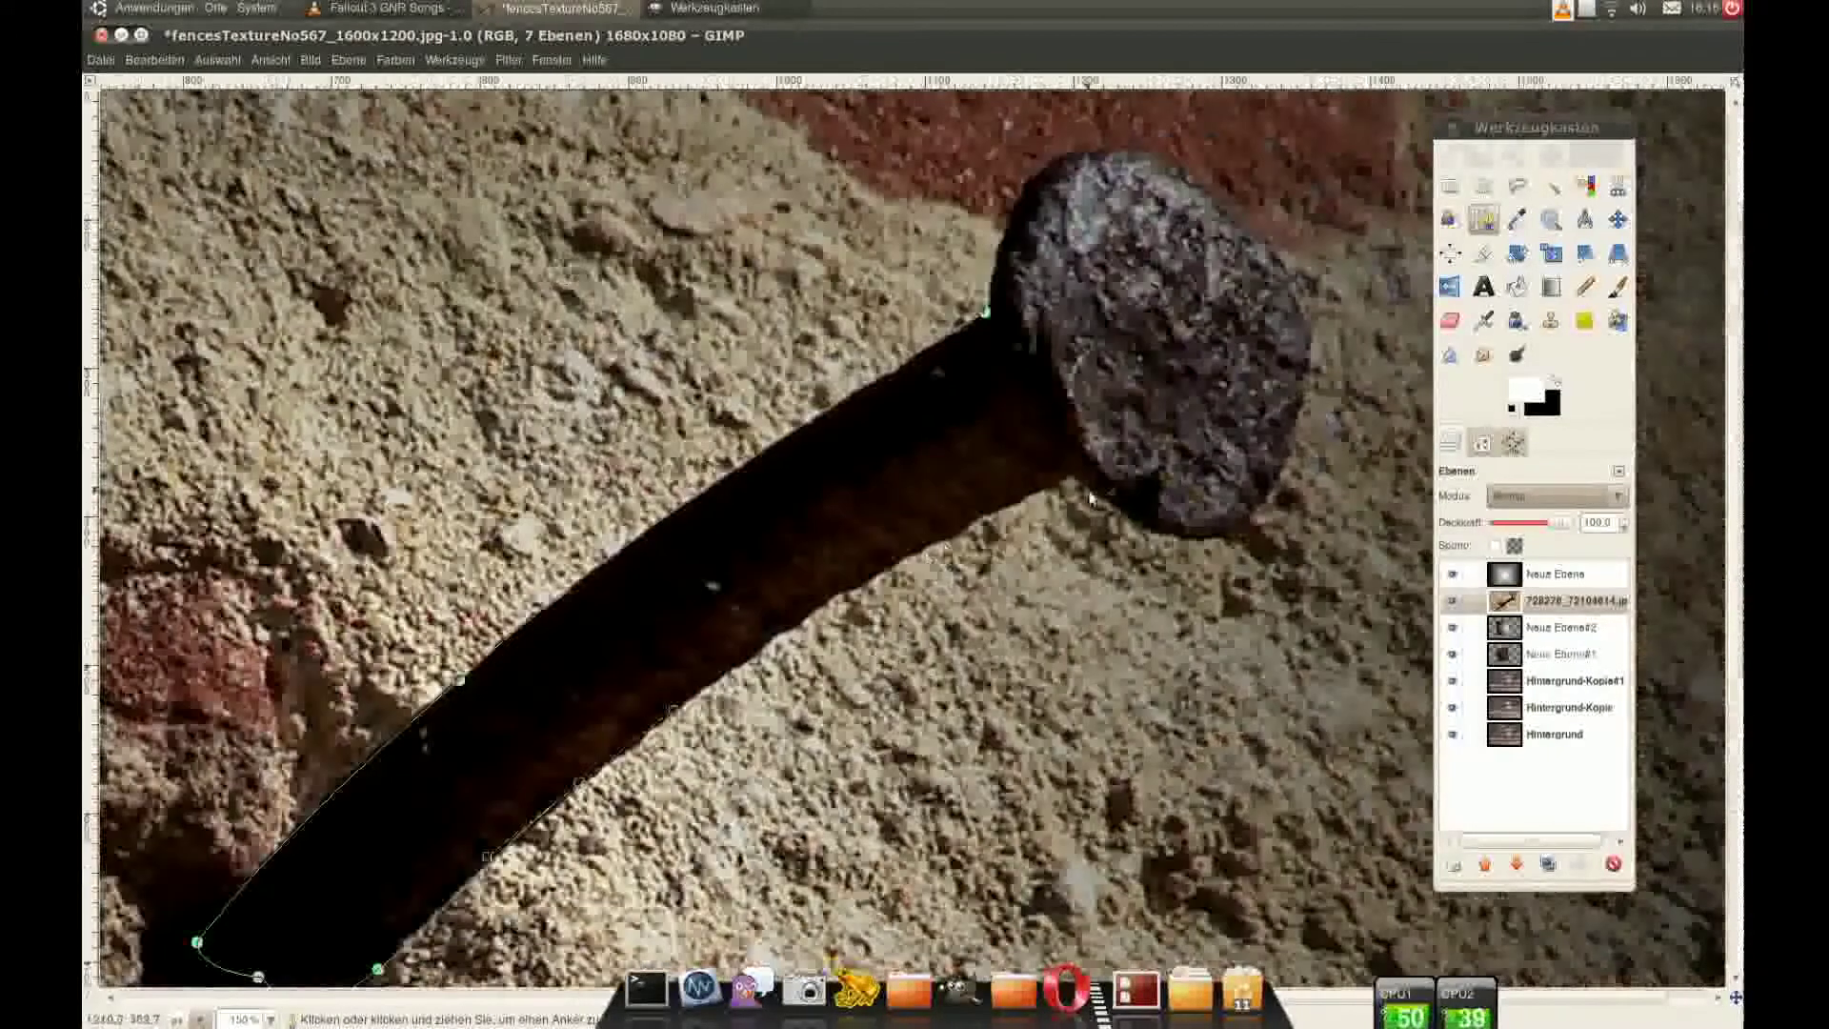
drag(1072, 473, 1339, 365)
drag(1292, 428, 1375, 260)
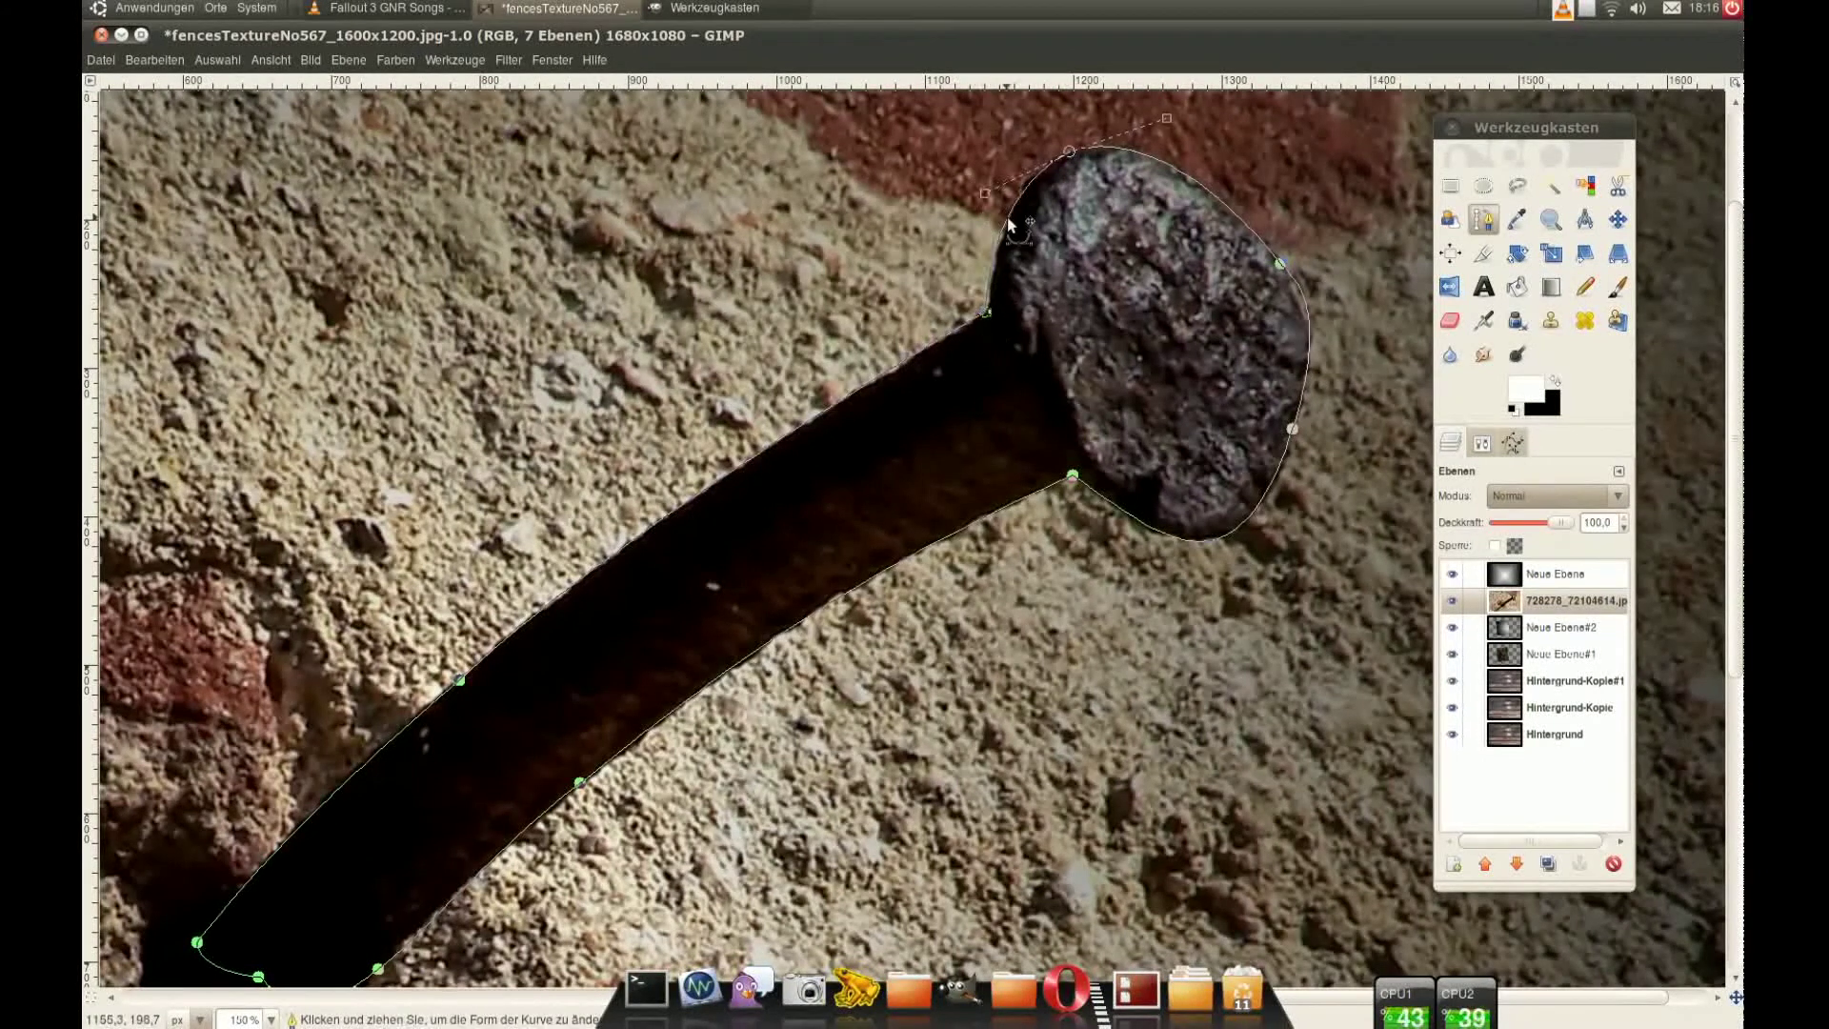
key(1)
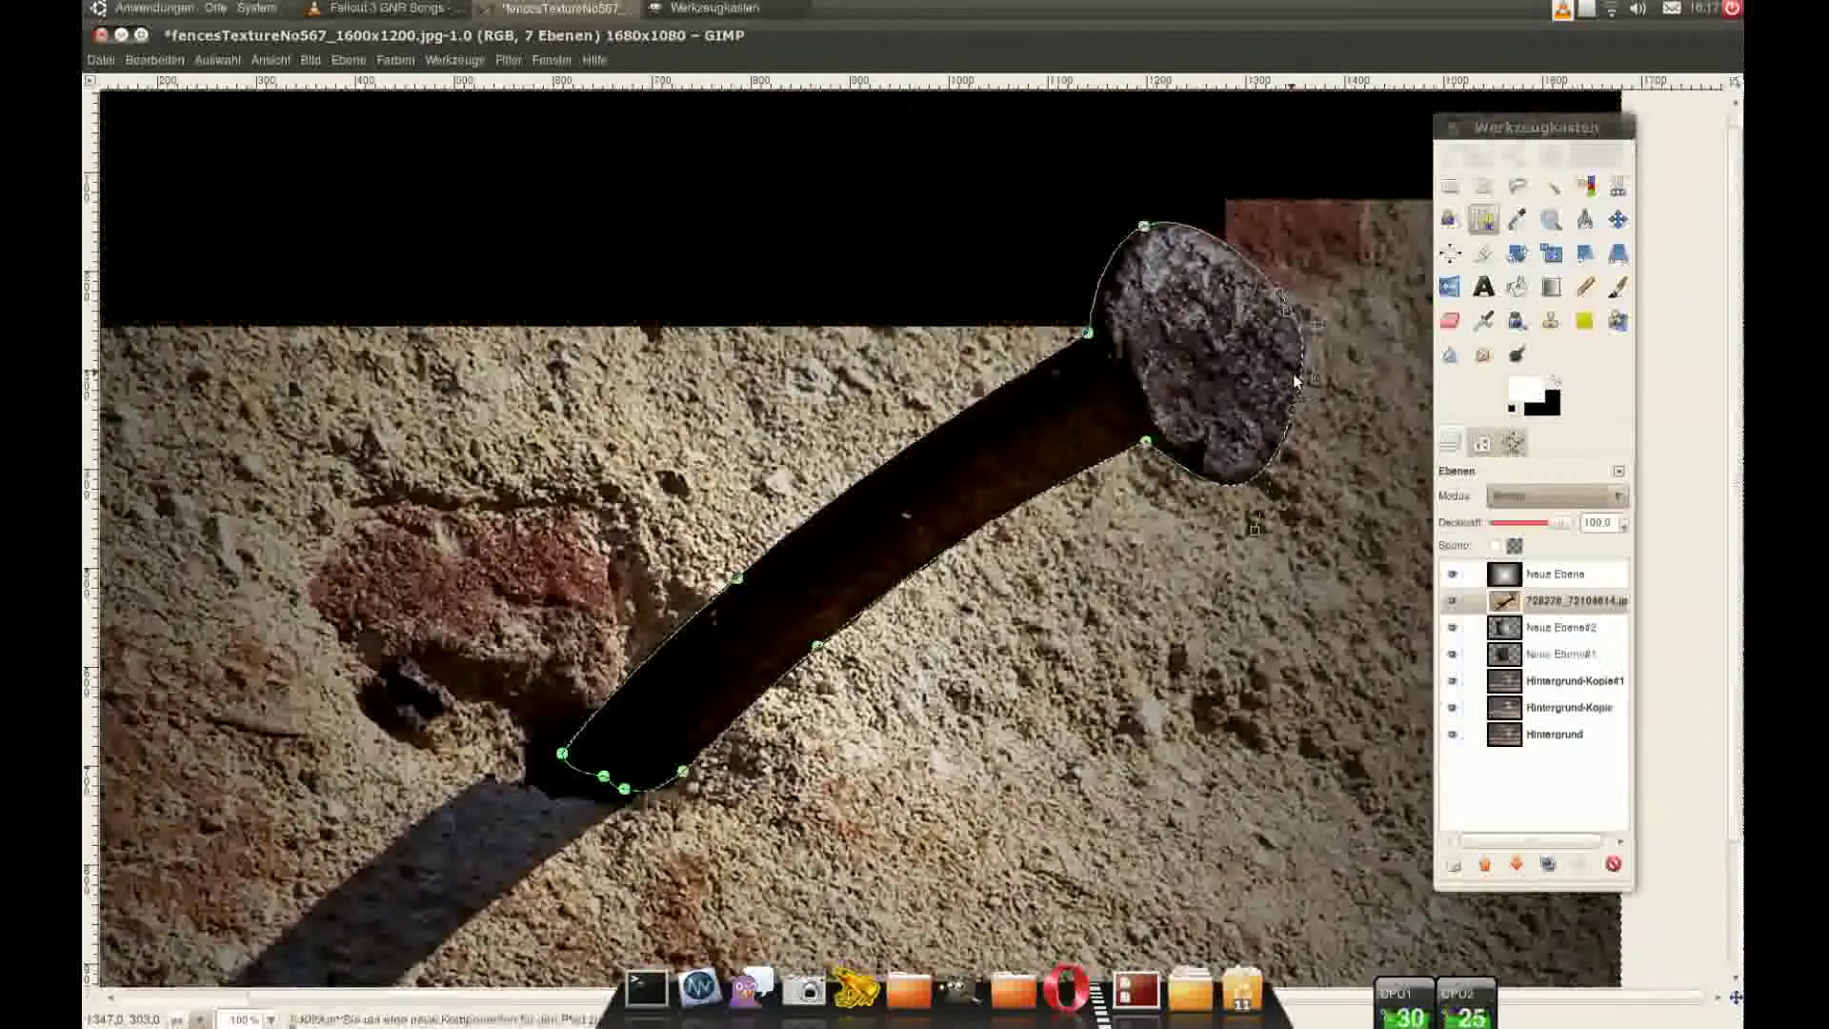
right_click(1572, 601)
click(1472, 505)
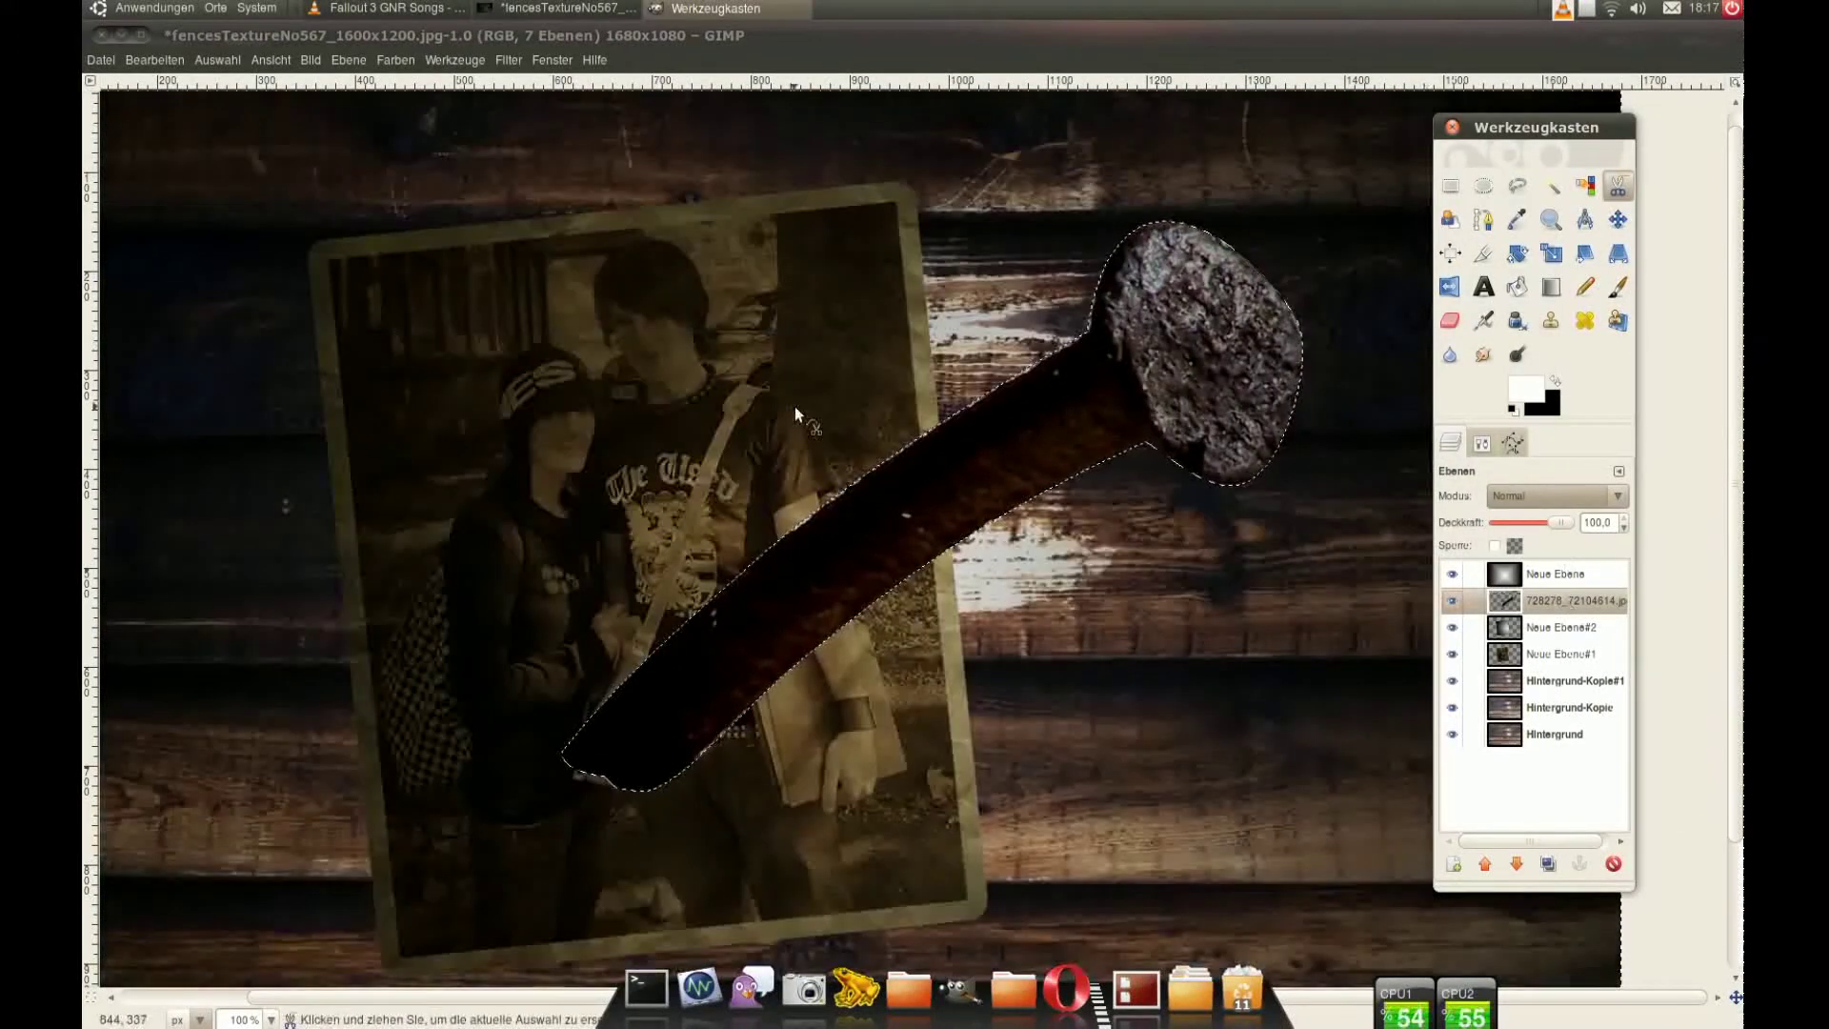
Step: Shrink the nail layer to about 177 by 136 pixels
click(1450, 186)
click(316, 61)
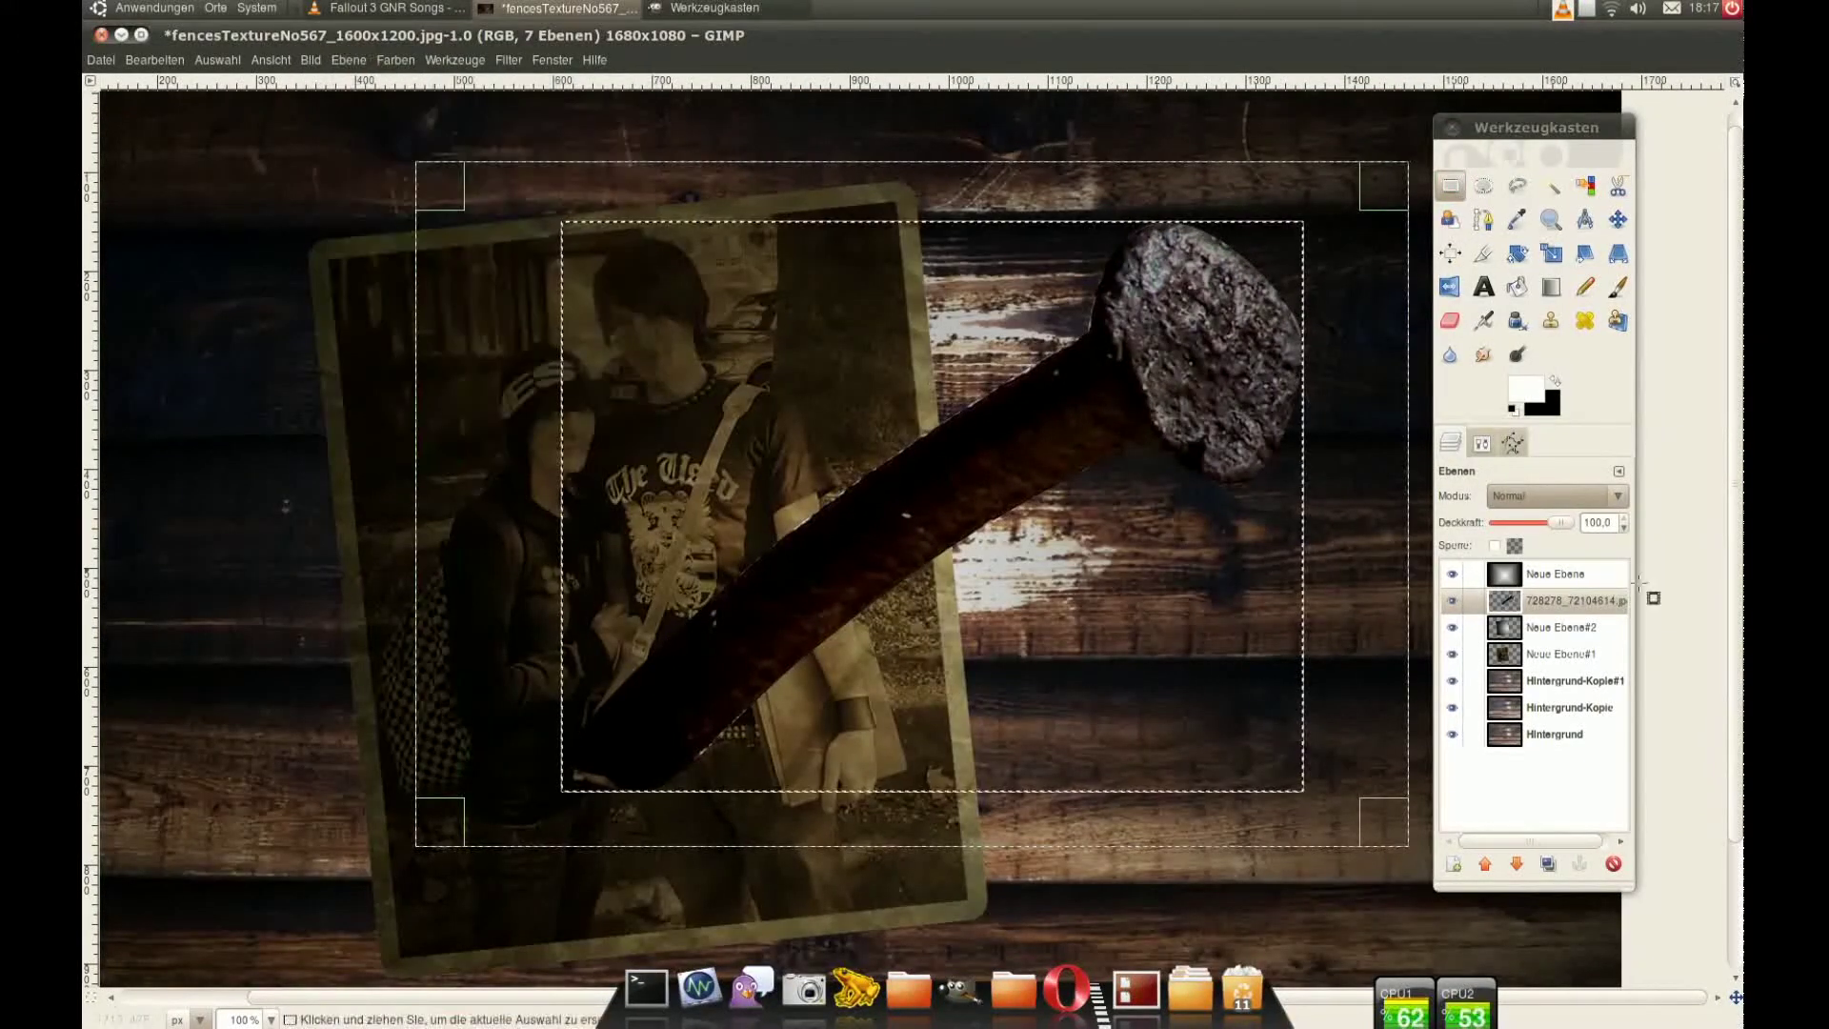
key(shift+t)
click(610, 762)
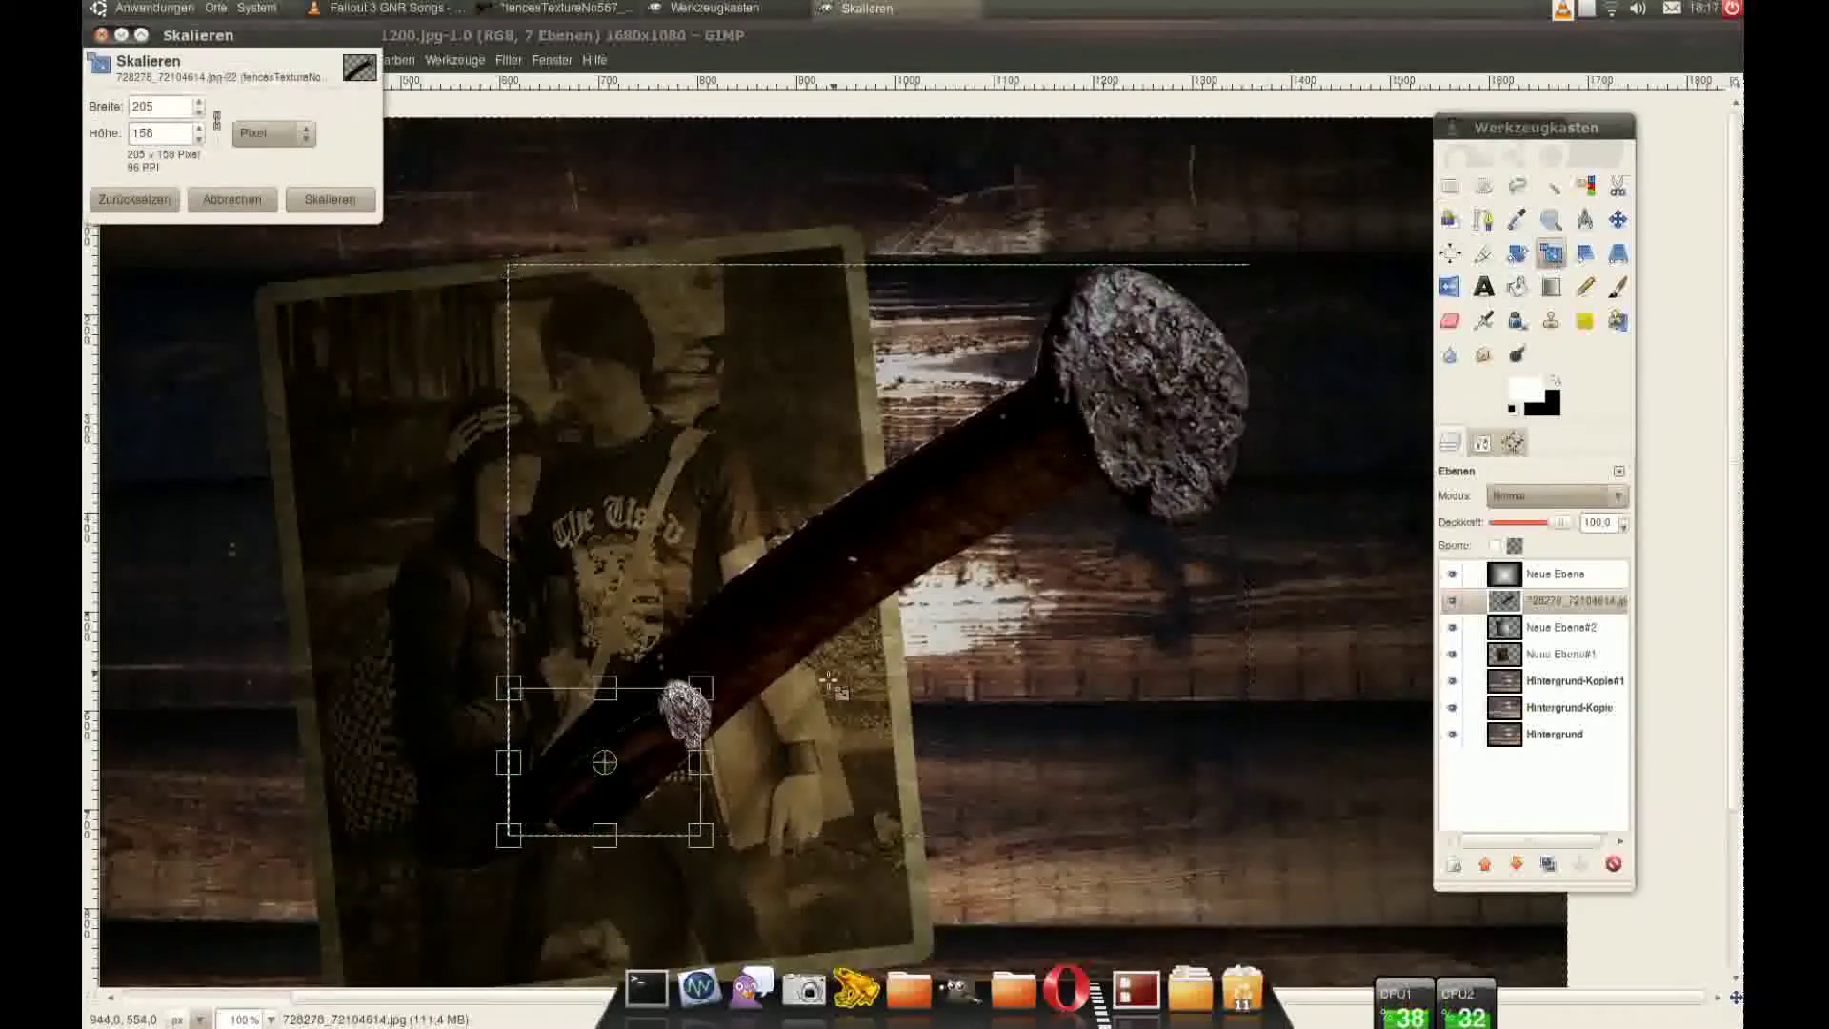
drag(609, 762, 619, 249)
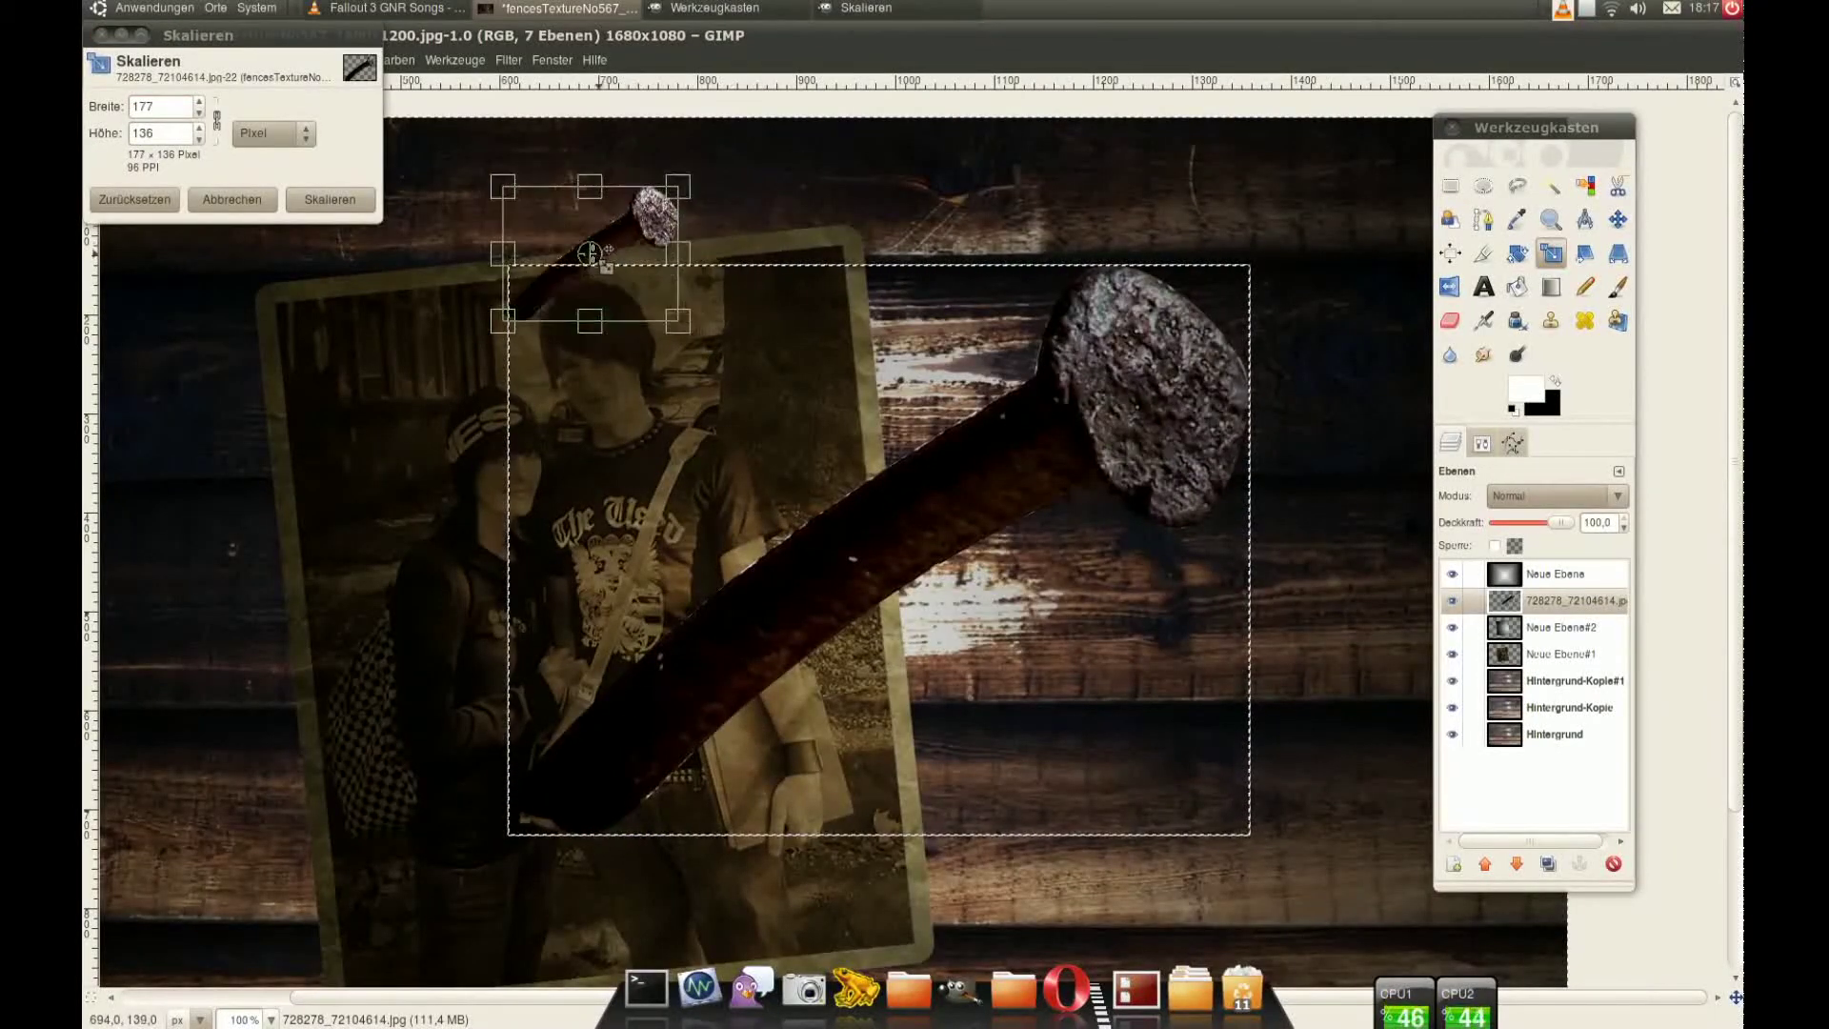
click(330, 199)
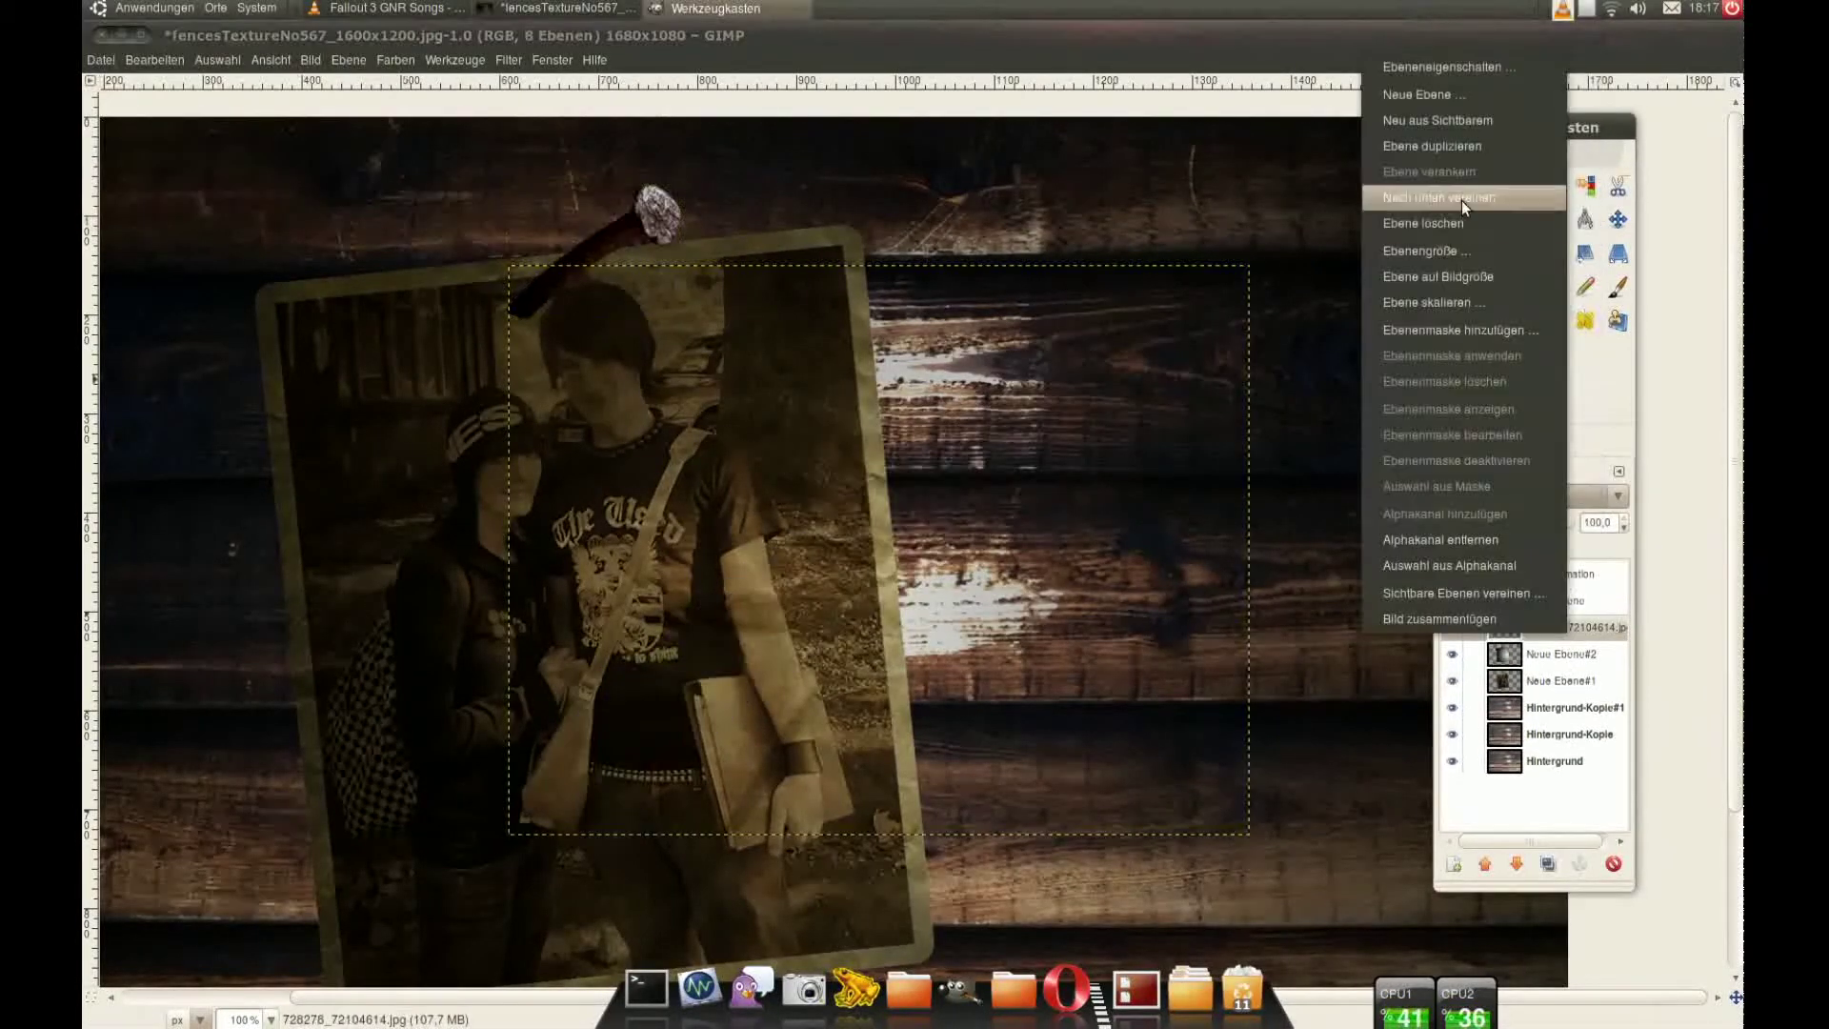
key(m)
Step: Duplicate the nail, rotate the copy about -108 degrees and resize it
key(ctrl+shift+d)
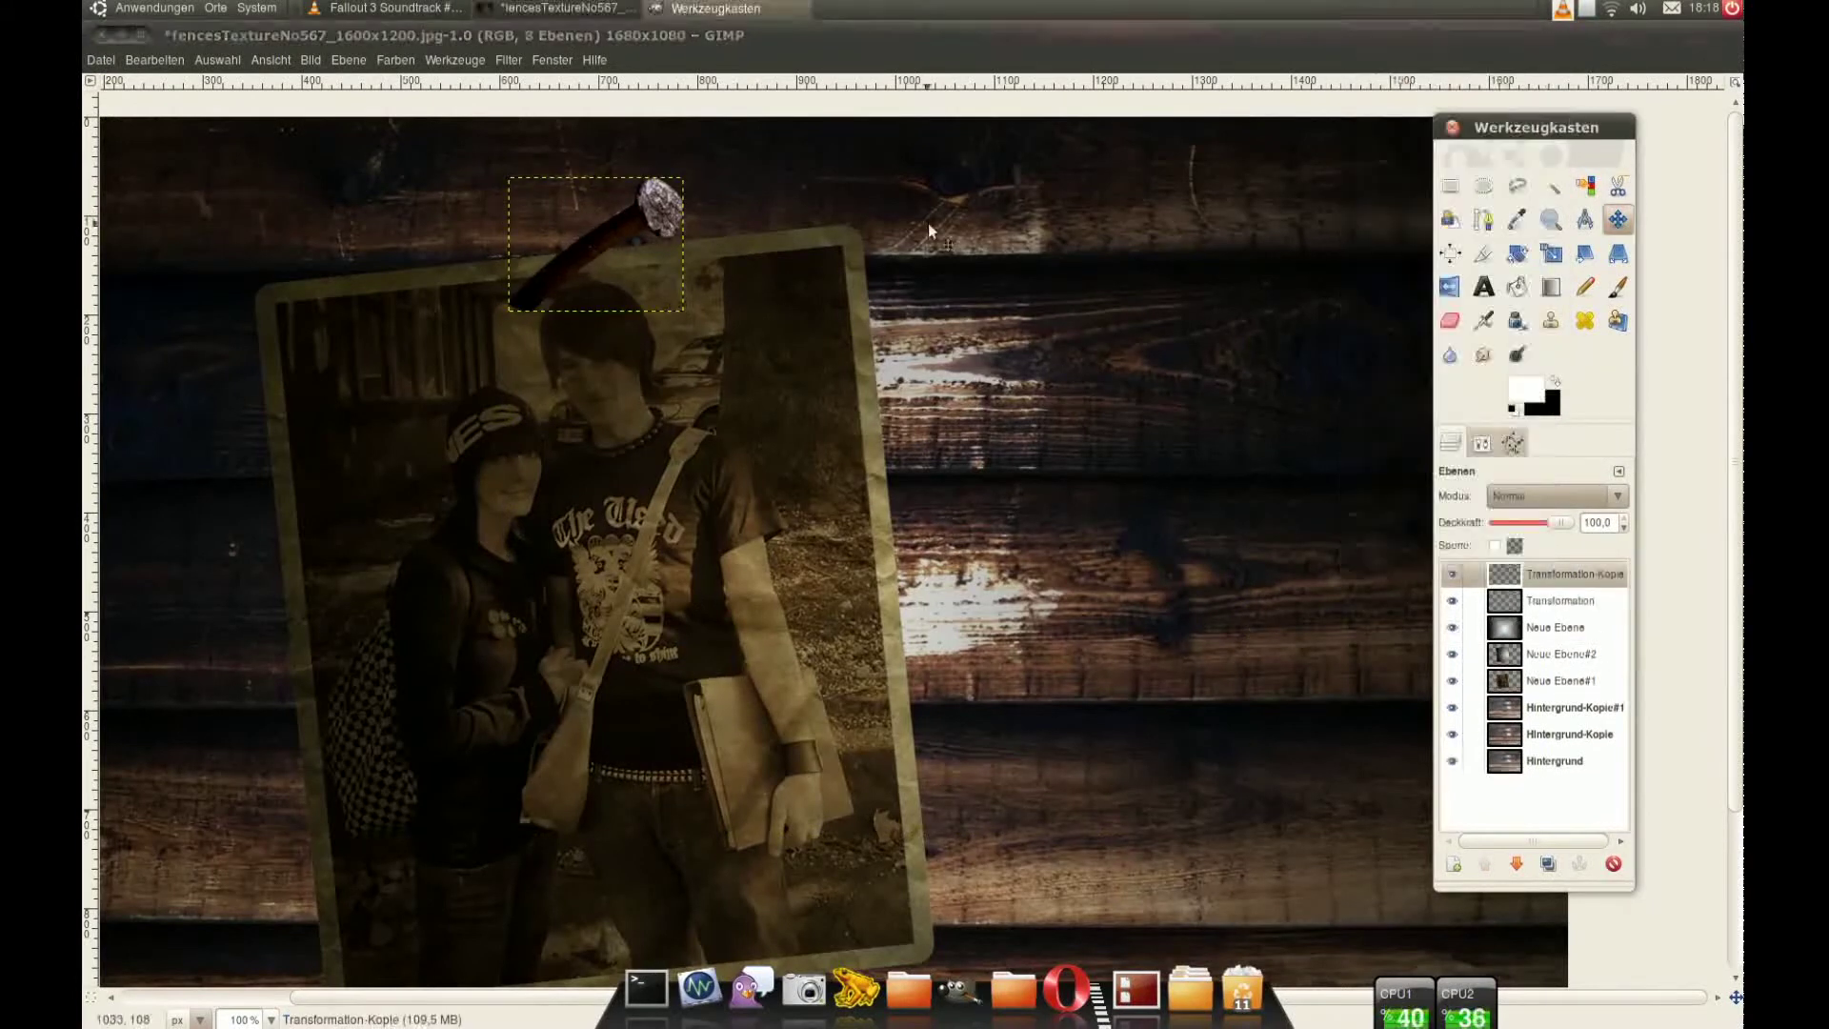
click(1518, 253)
drag(591, 243, 447, 265)
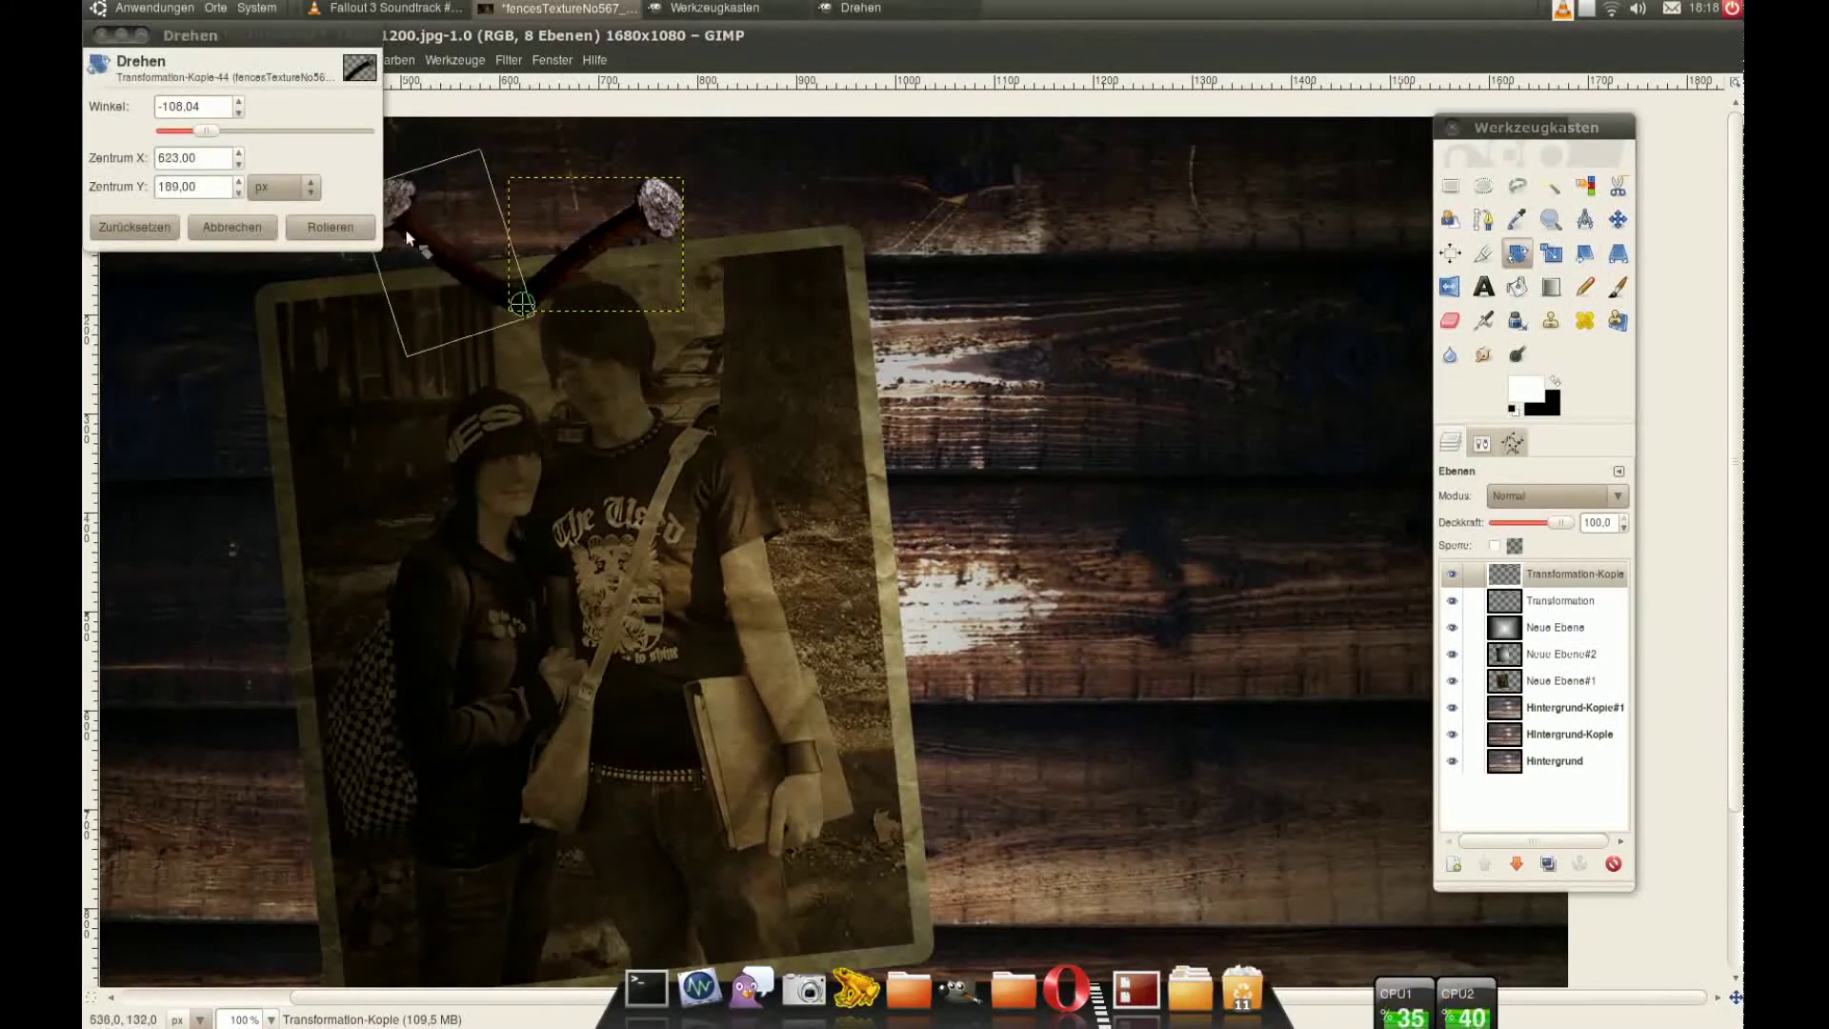
key(Return)
click(438, 171)
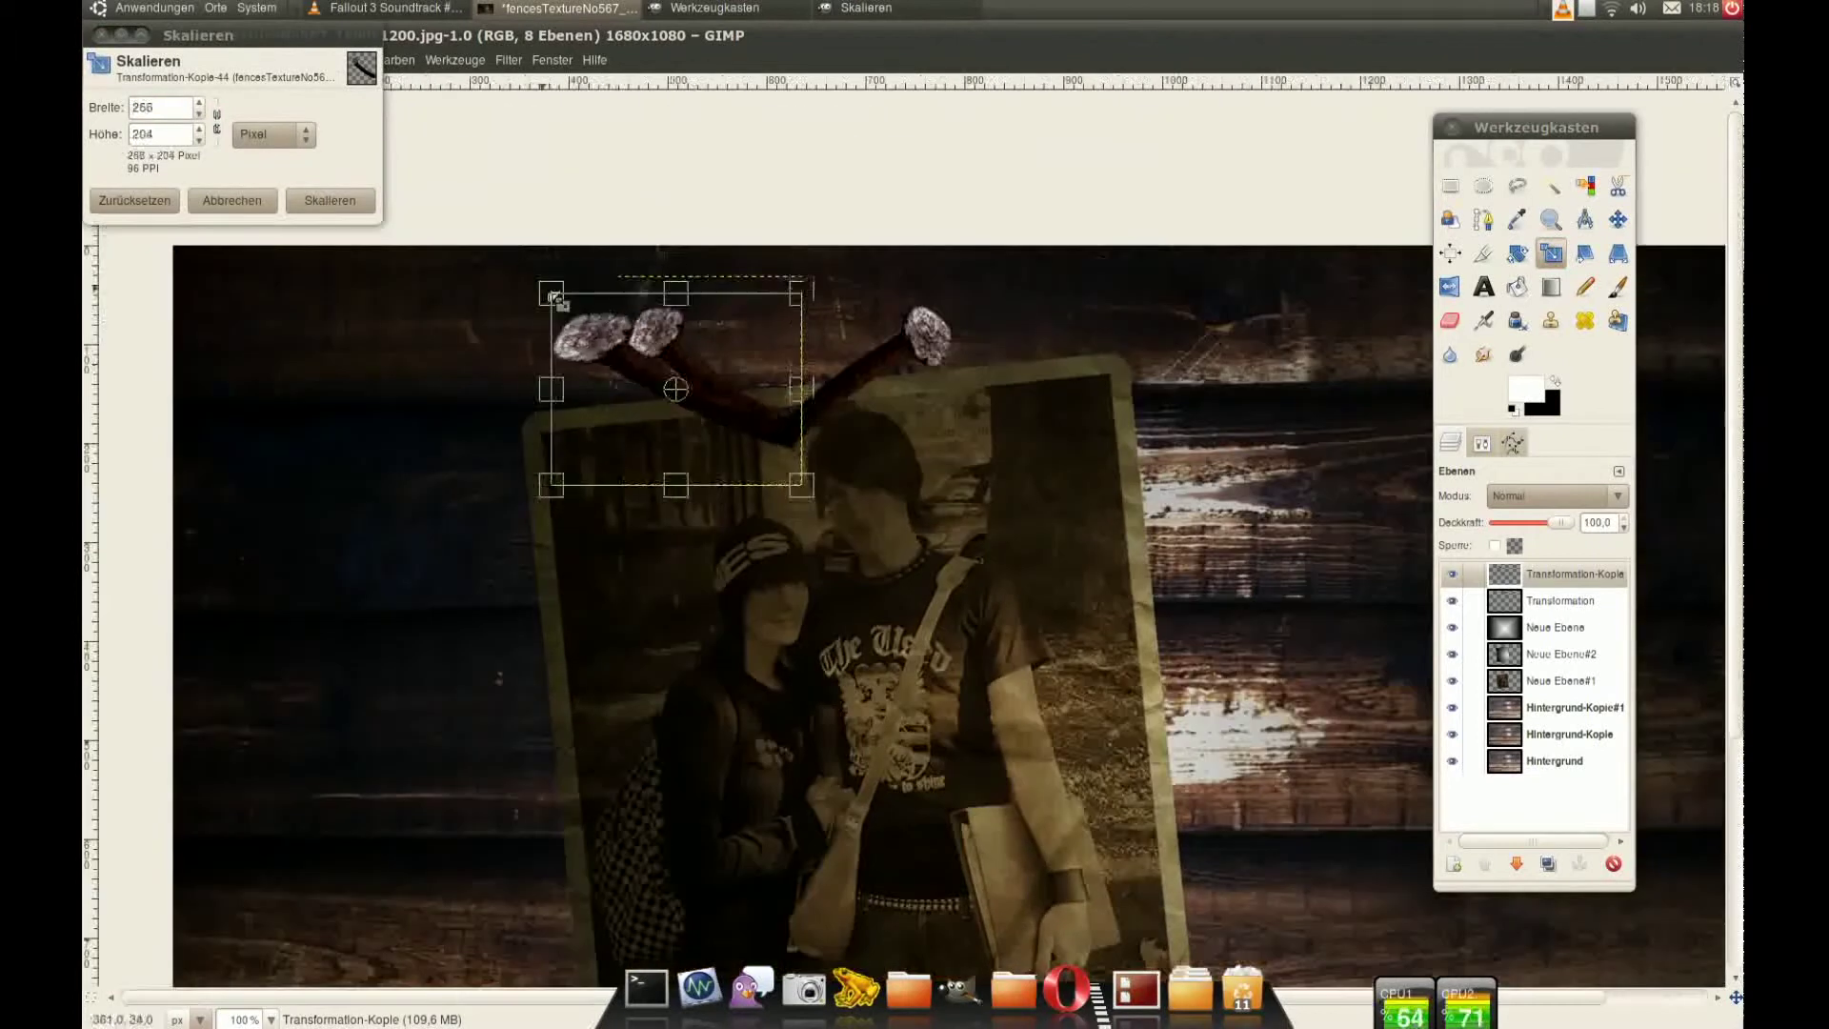
click(324, 205)
Step: Colourize the nail copy black and place it, slightly offset, below the nail
click(395, 59)
click(463, 340)
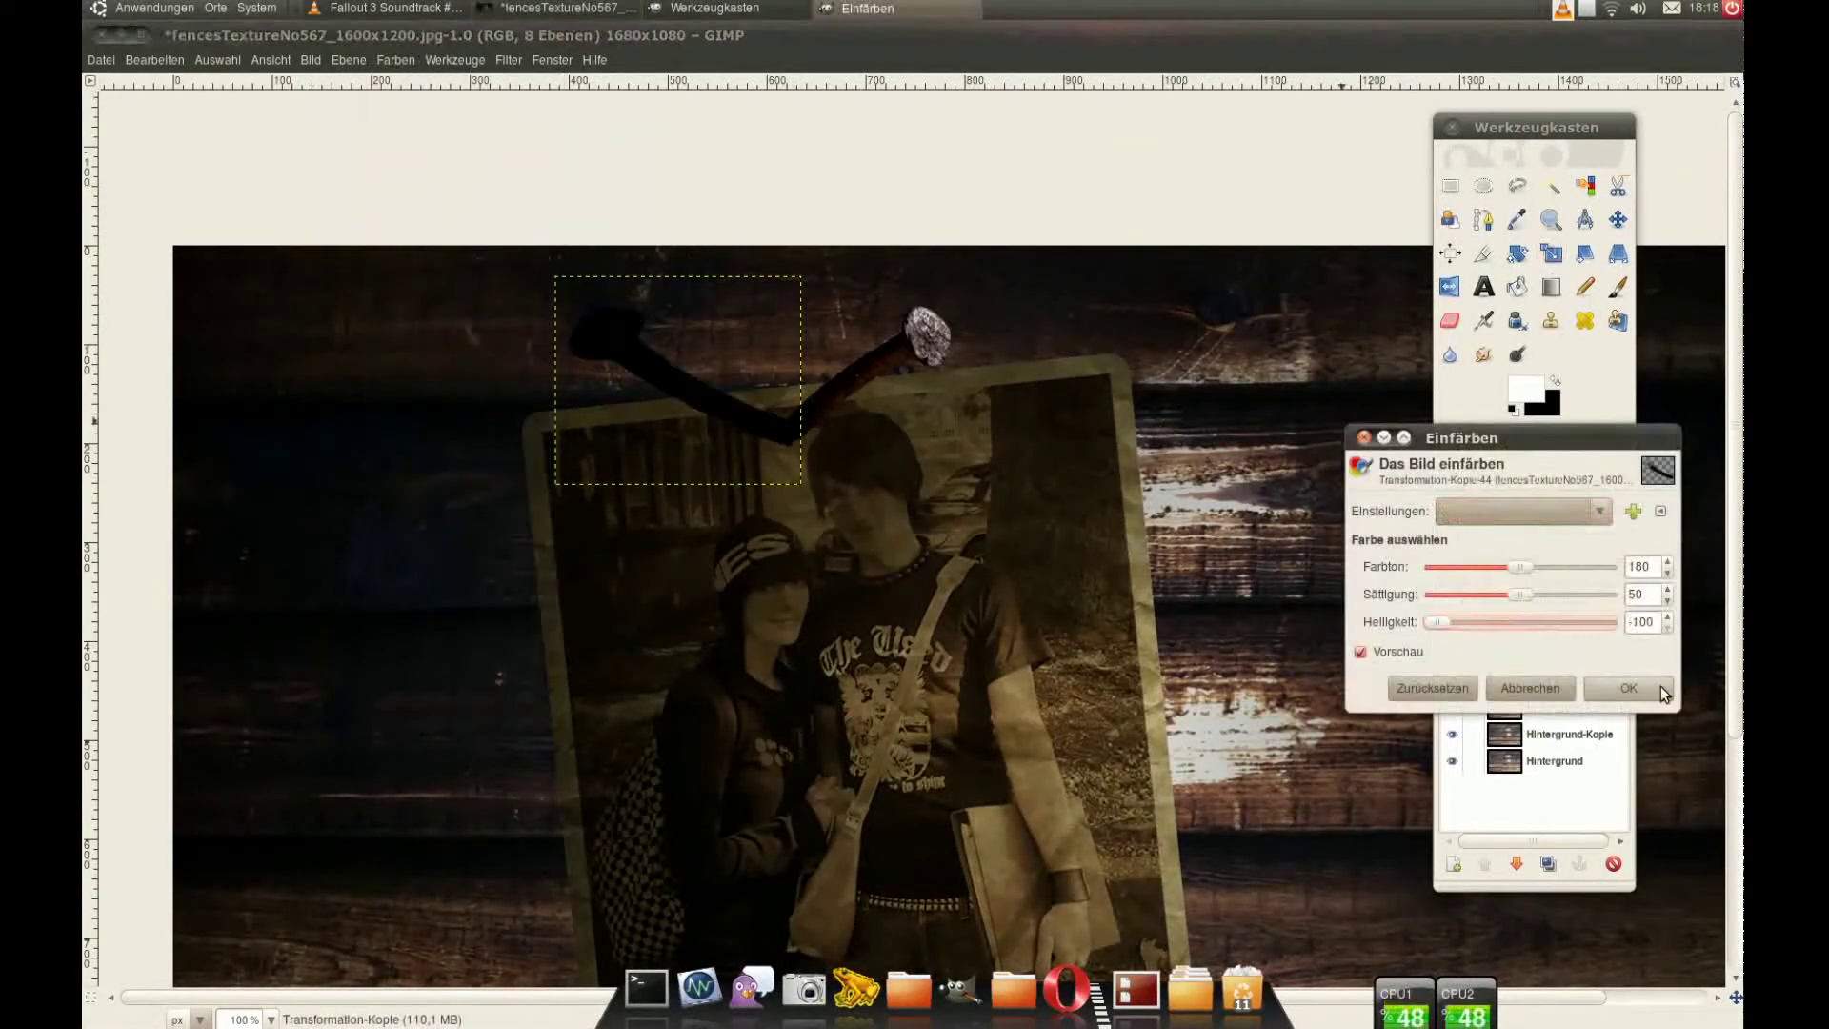
click(1661, 686)
drag(1563, 574, 1563, 606)
key(m)
drag(744, 414, 749, 406)
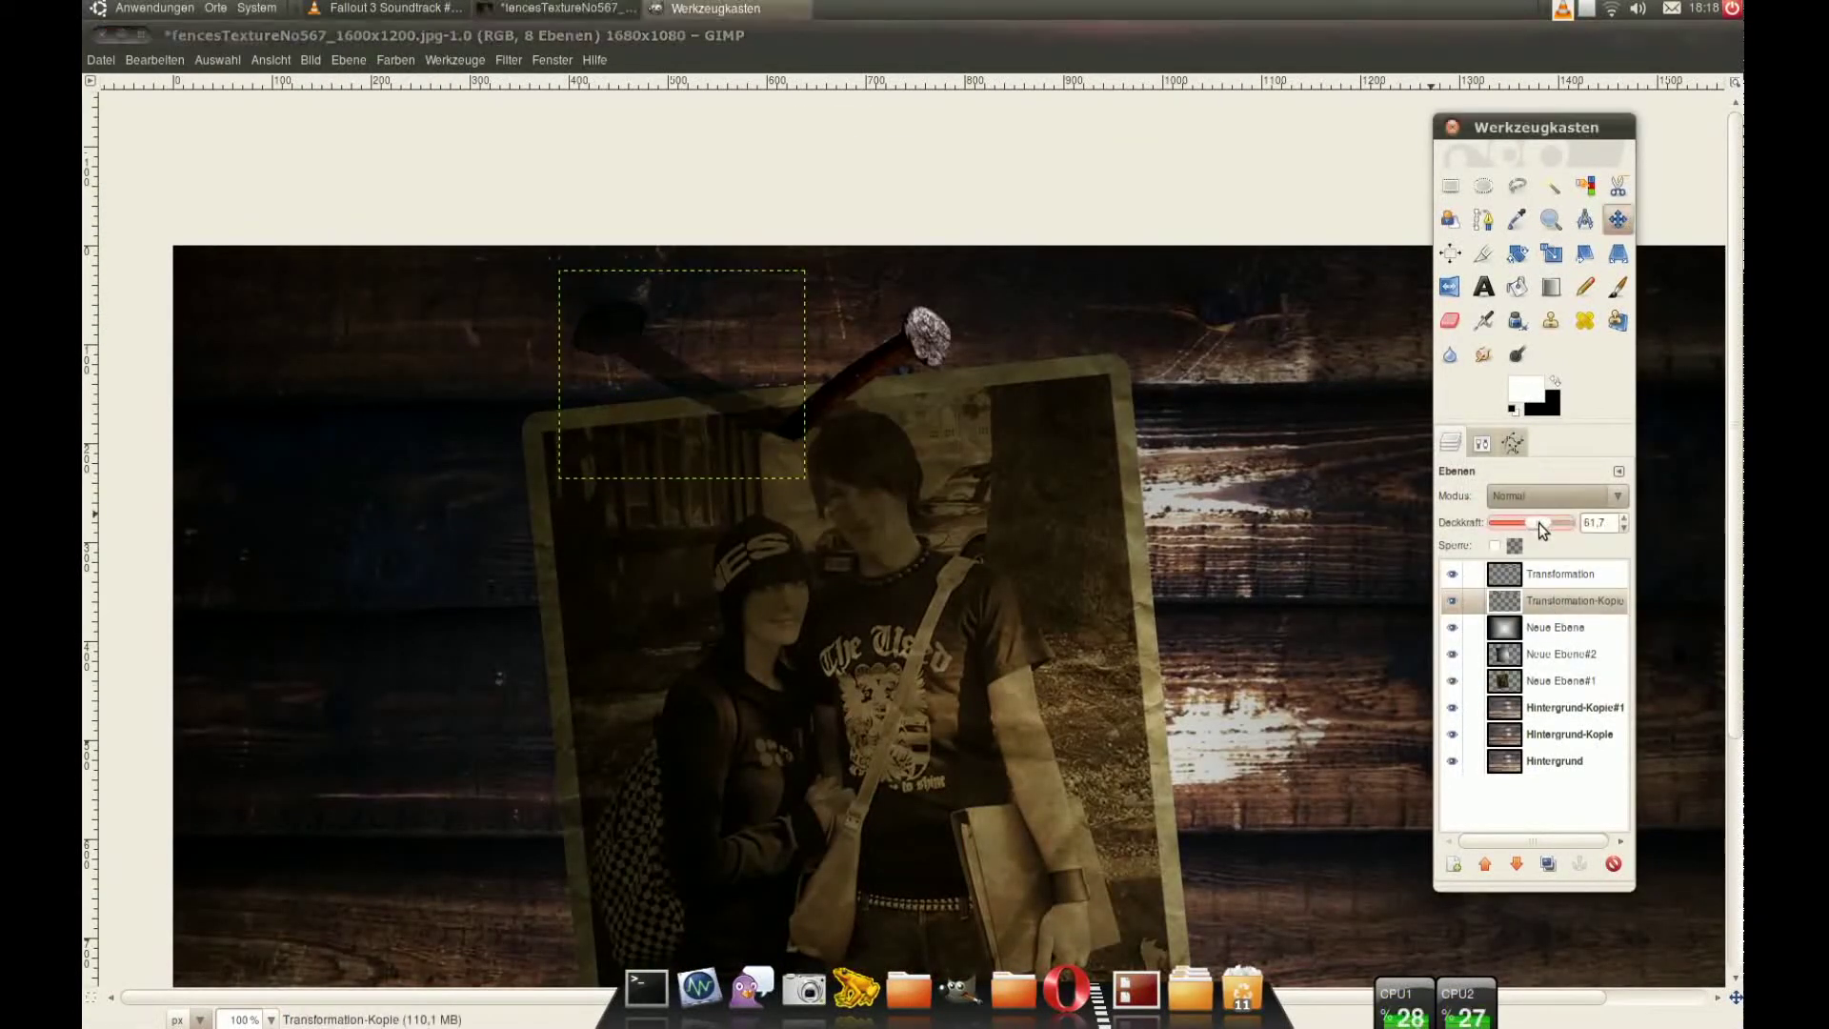
Step: Blend the black shadow copy as Overlay and soften it with a Gaussian blur
click(1553, 495)
click(1572, 660)
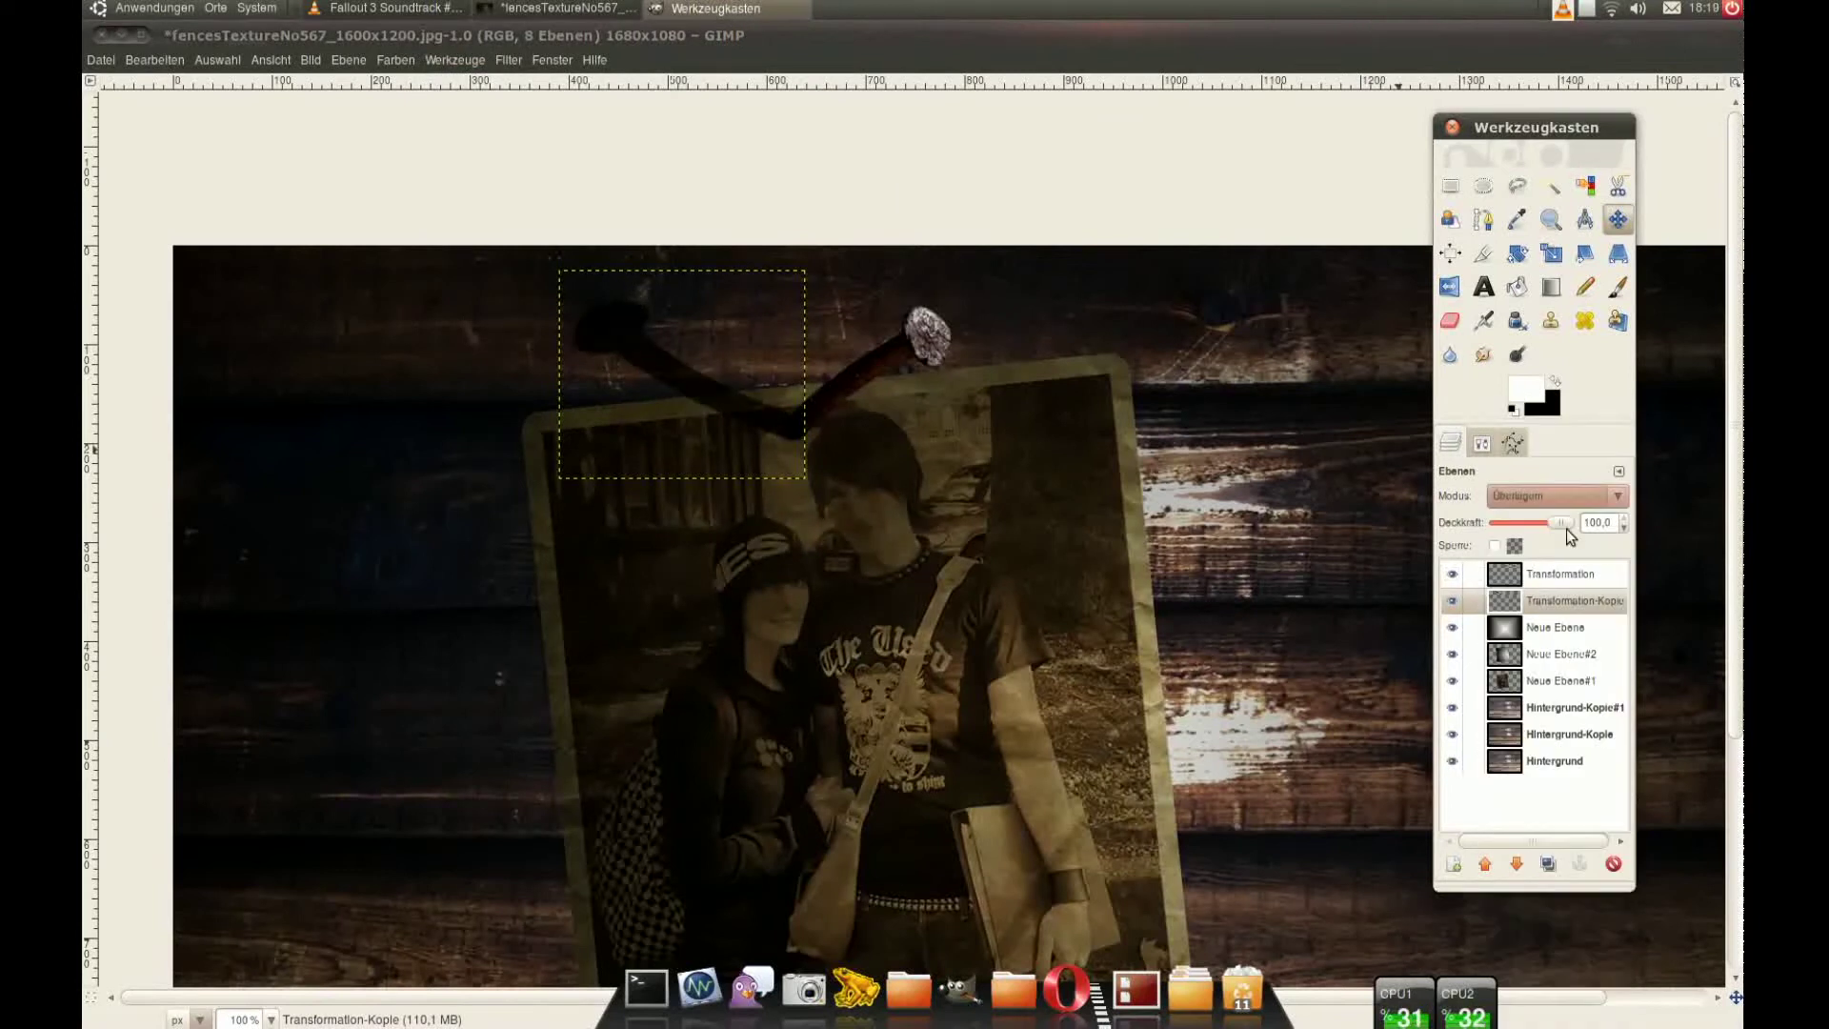
click(527, 60)
click(1033, 237)
key(Return)
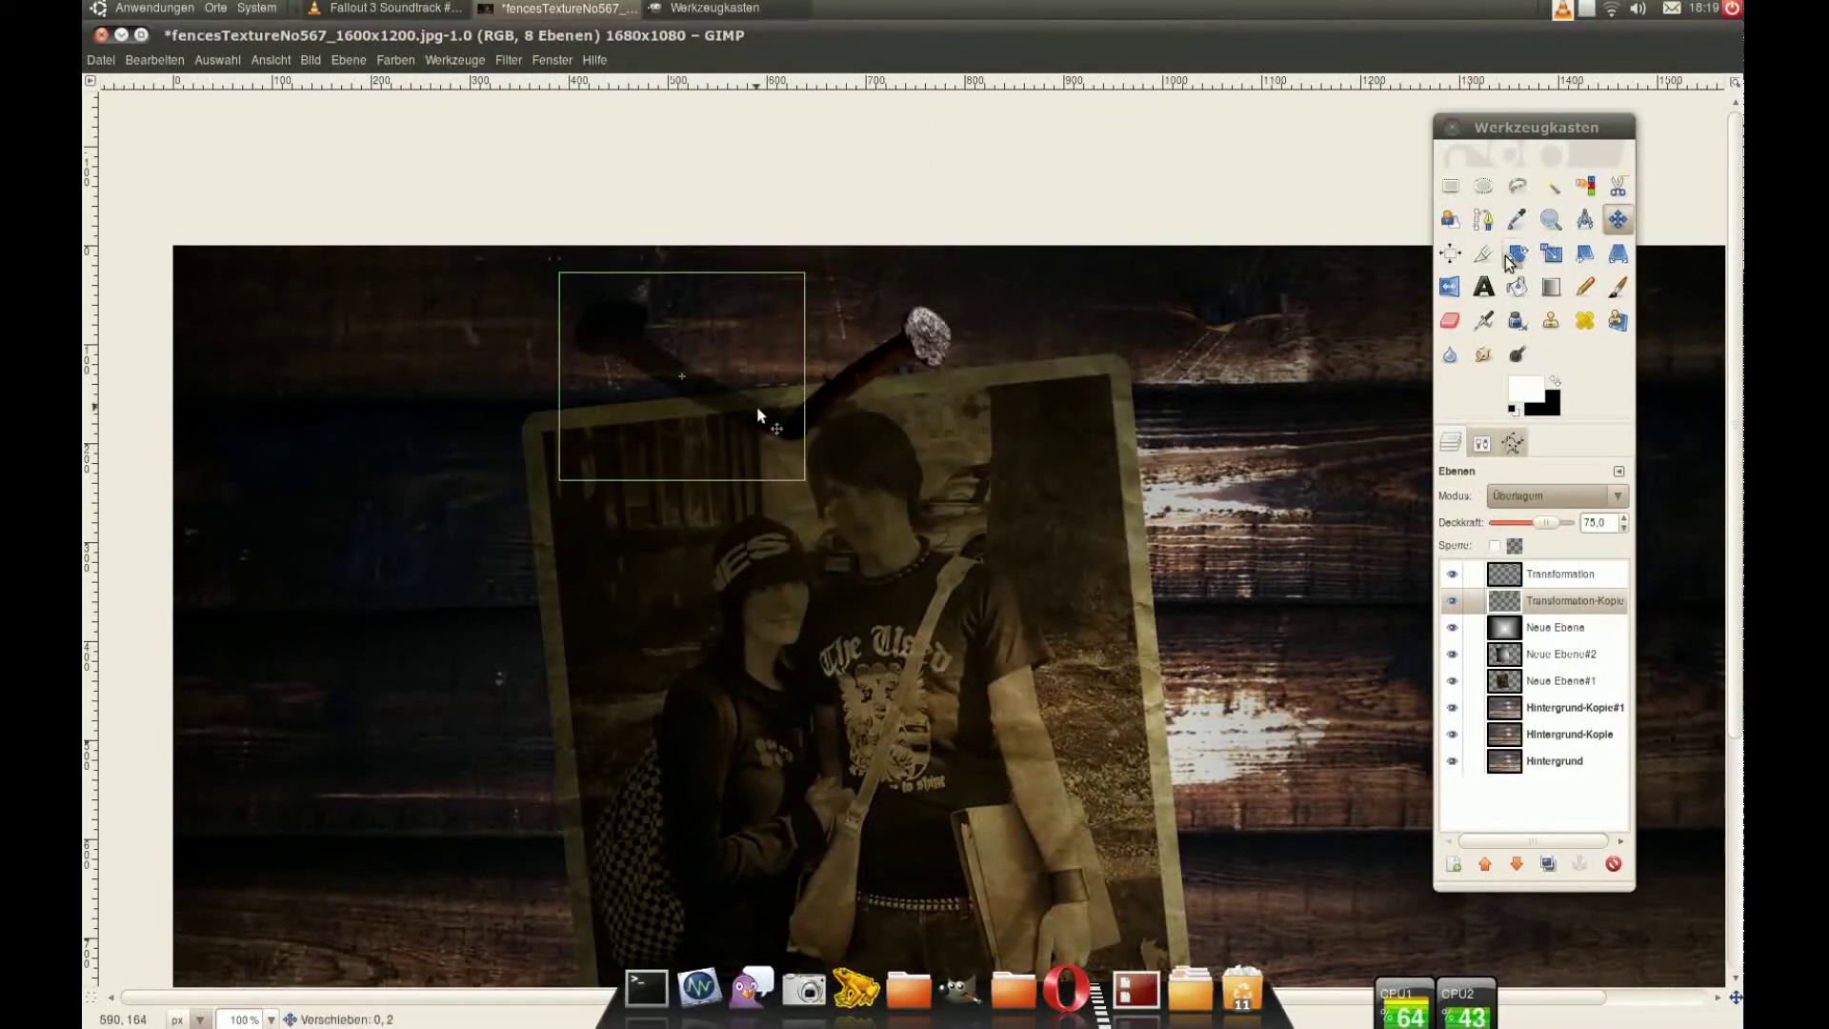
click(1555, 760)
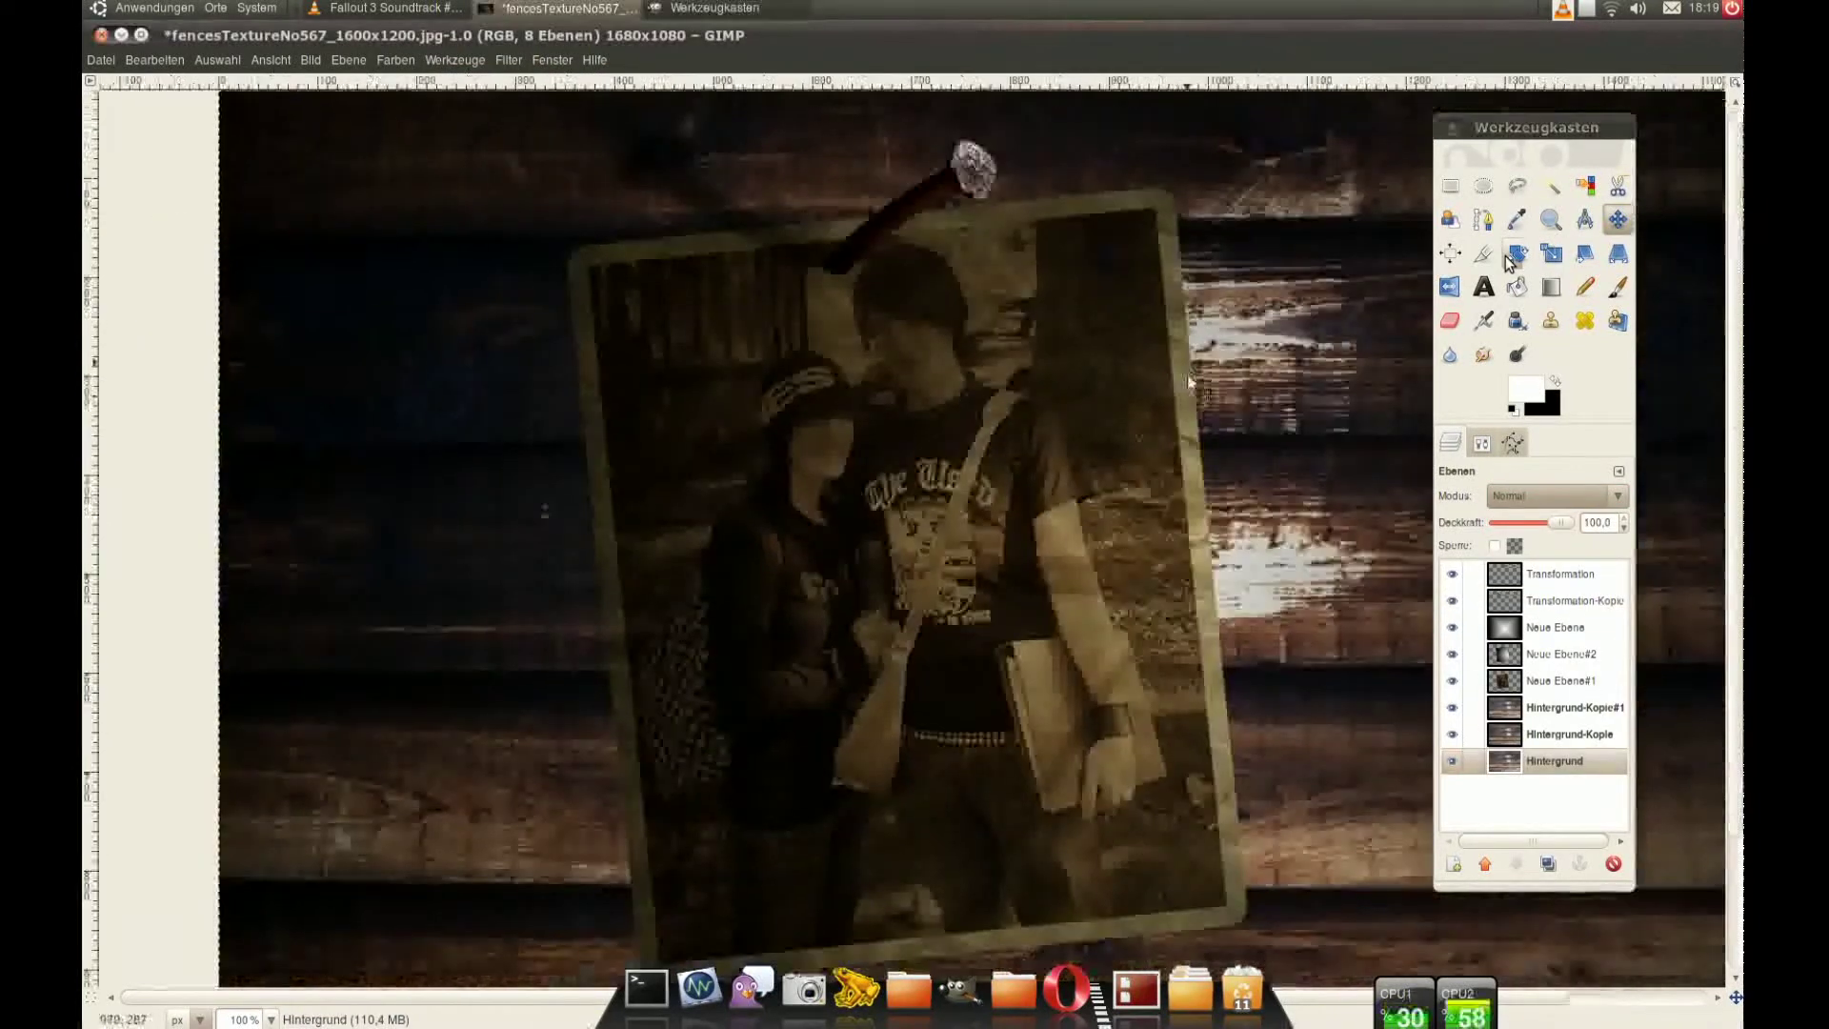
Step: Select the photo's outline and stamp a grunge crack texture near the nail
right_click(1558, 680)
click(1437, 609)
key(2)
key(p)
click(1482, 442)
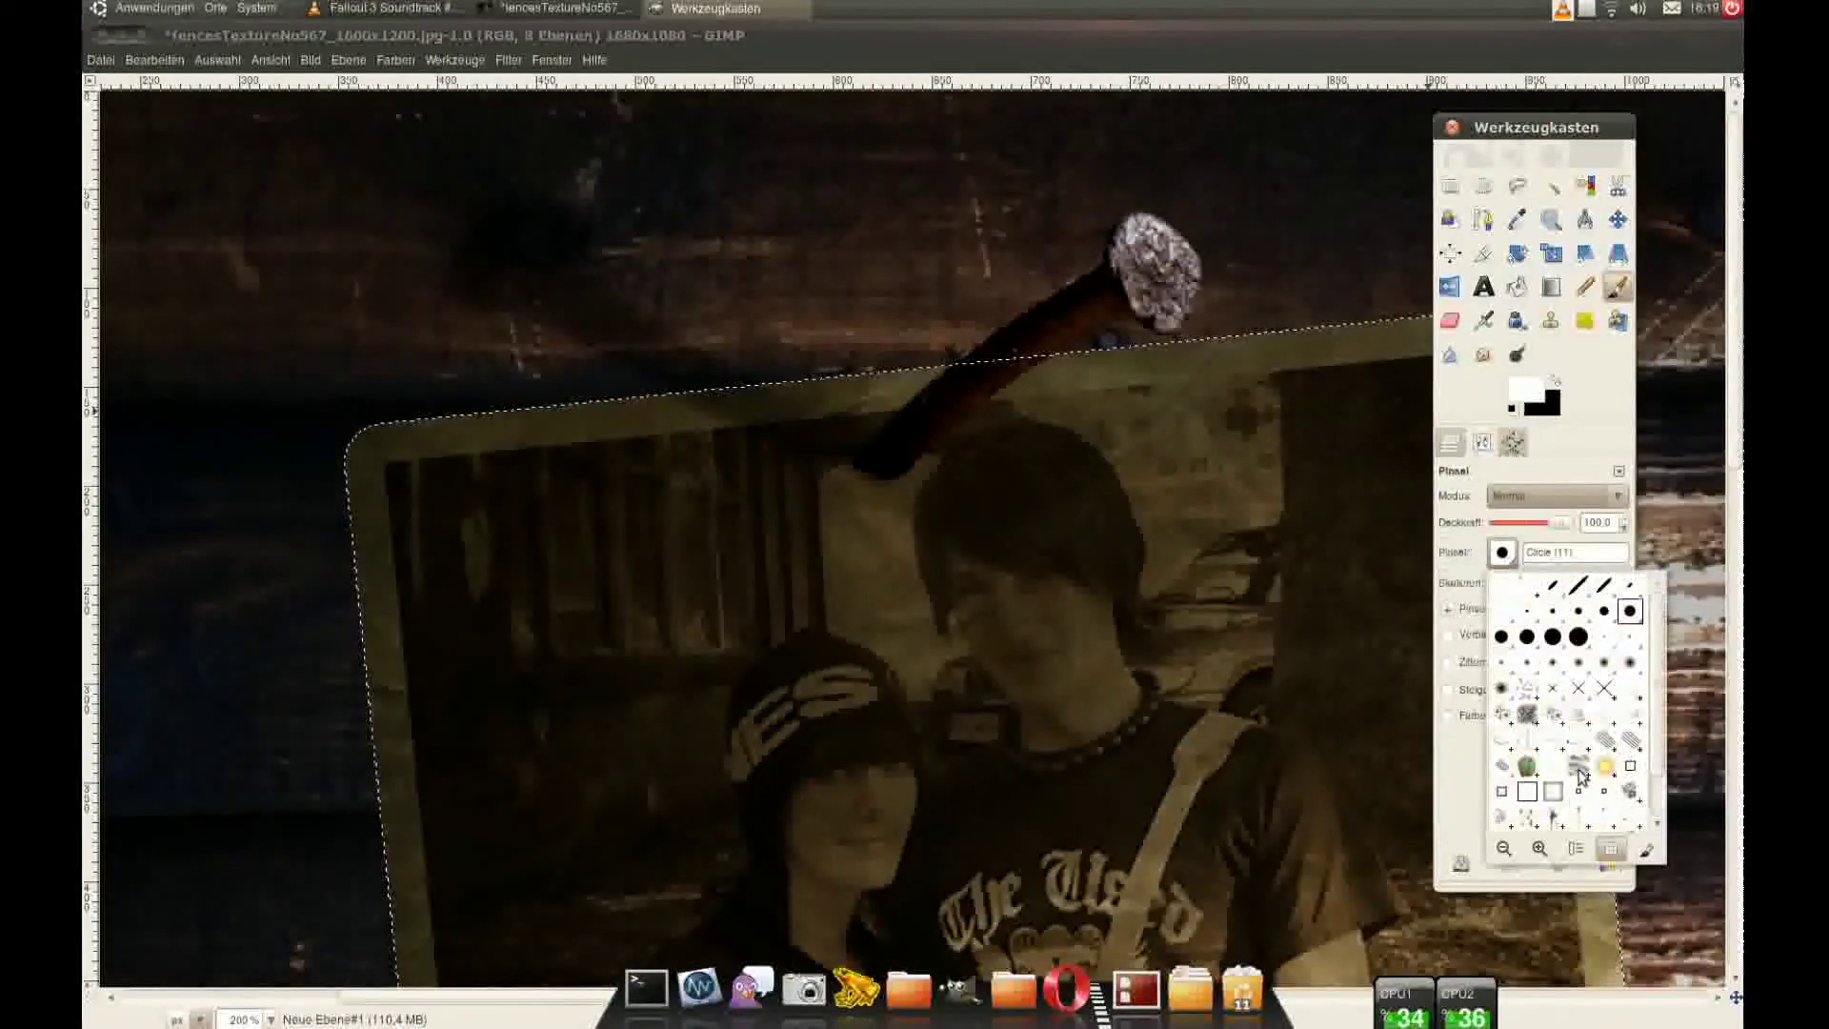
click(886, 467)
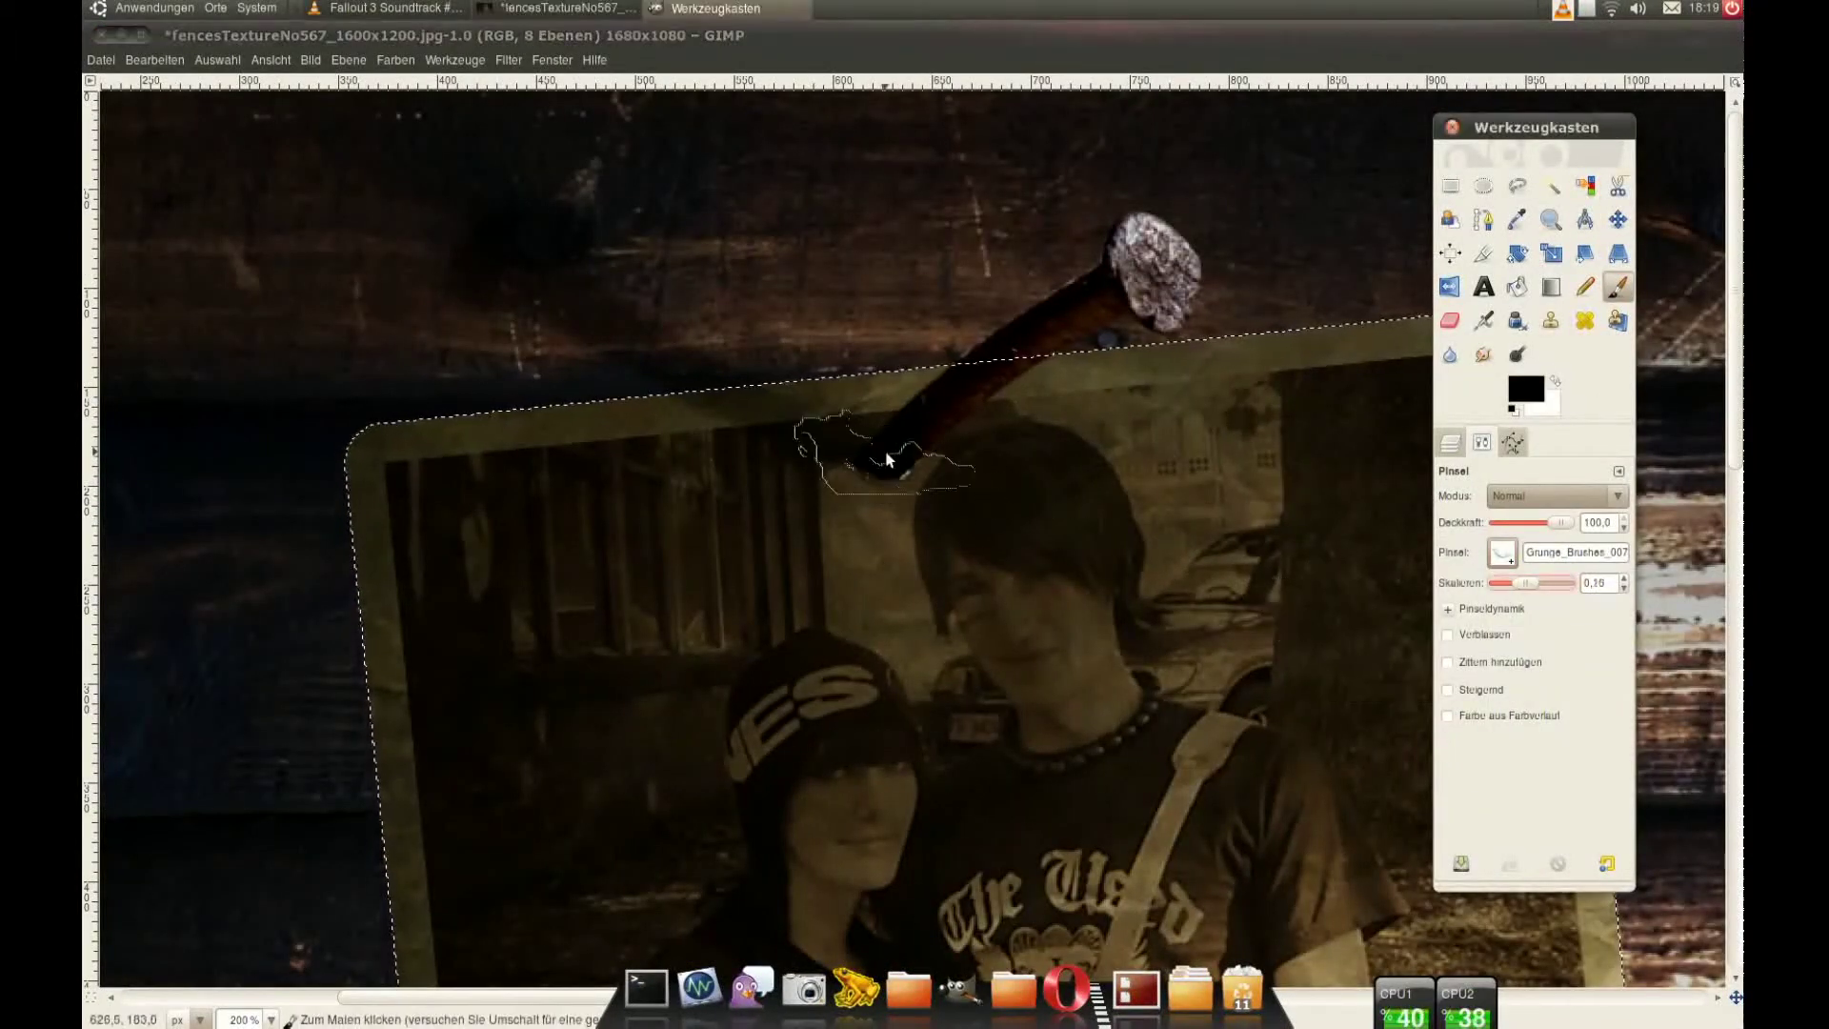
Step: Switch to a different grunge crack brush at scale 1.00 and view the whole image
click(1503, 552)
click(1602, 738)
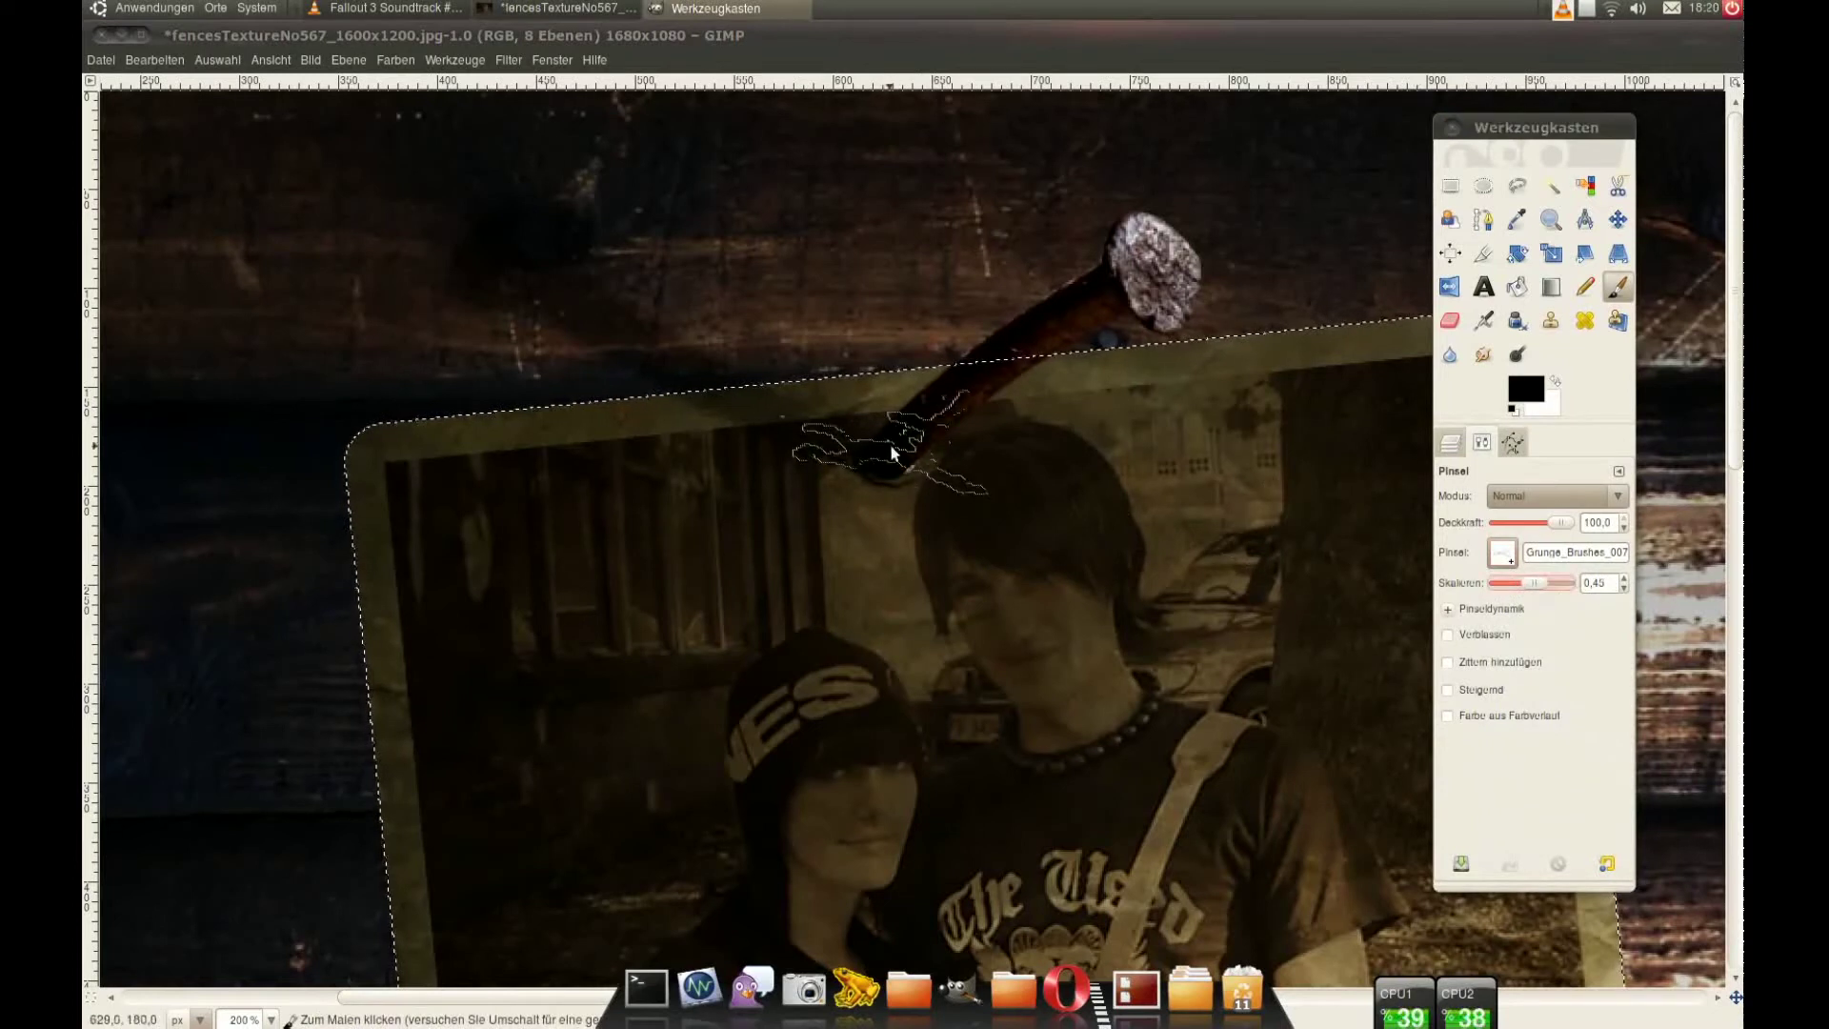
click(1503, 553)
key(1)
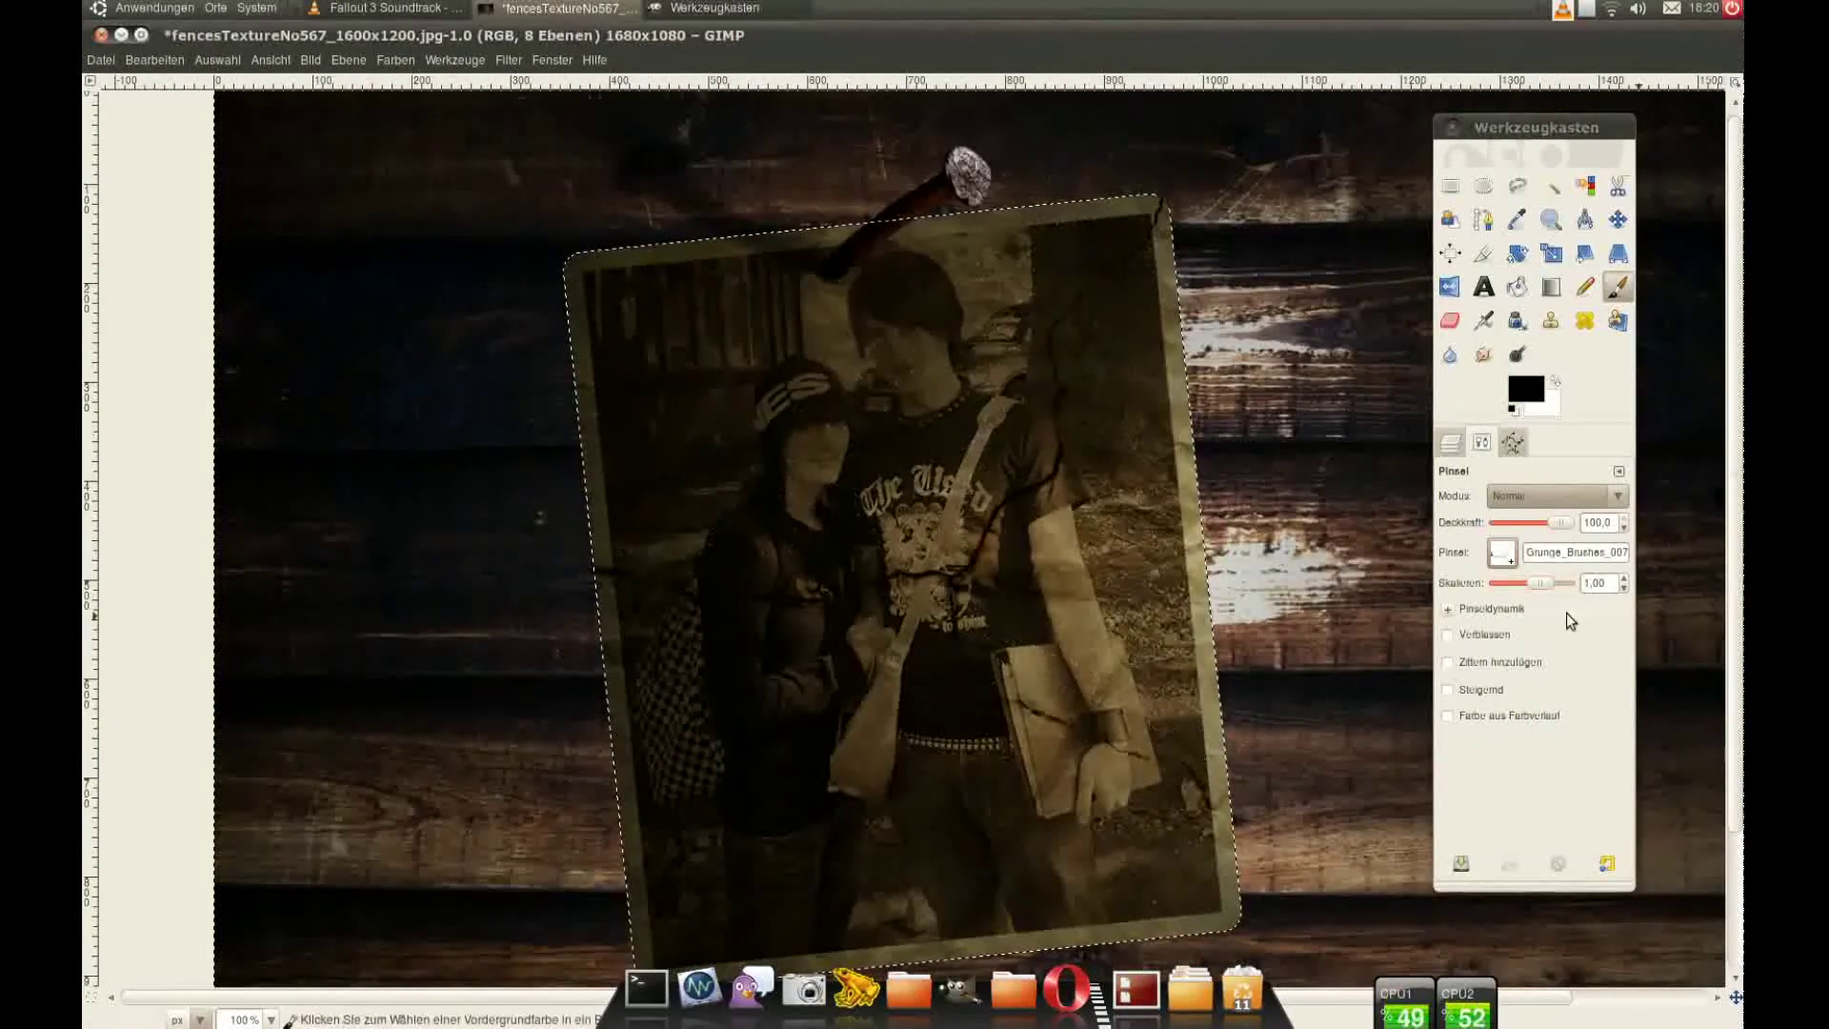
Step: Add a new layer, lower the crack layer's opacity to 58.3, then discard it
click(1450, 443)
click(1454, 863)
click(1001, 654)
drag(1562, 523, 1534, 525)
click(1039, 610)
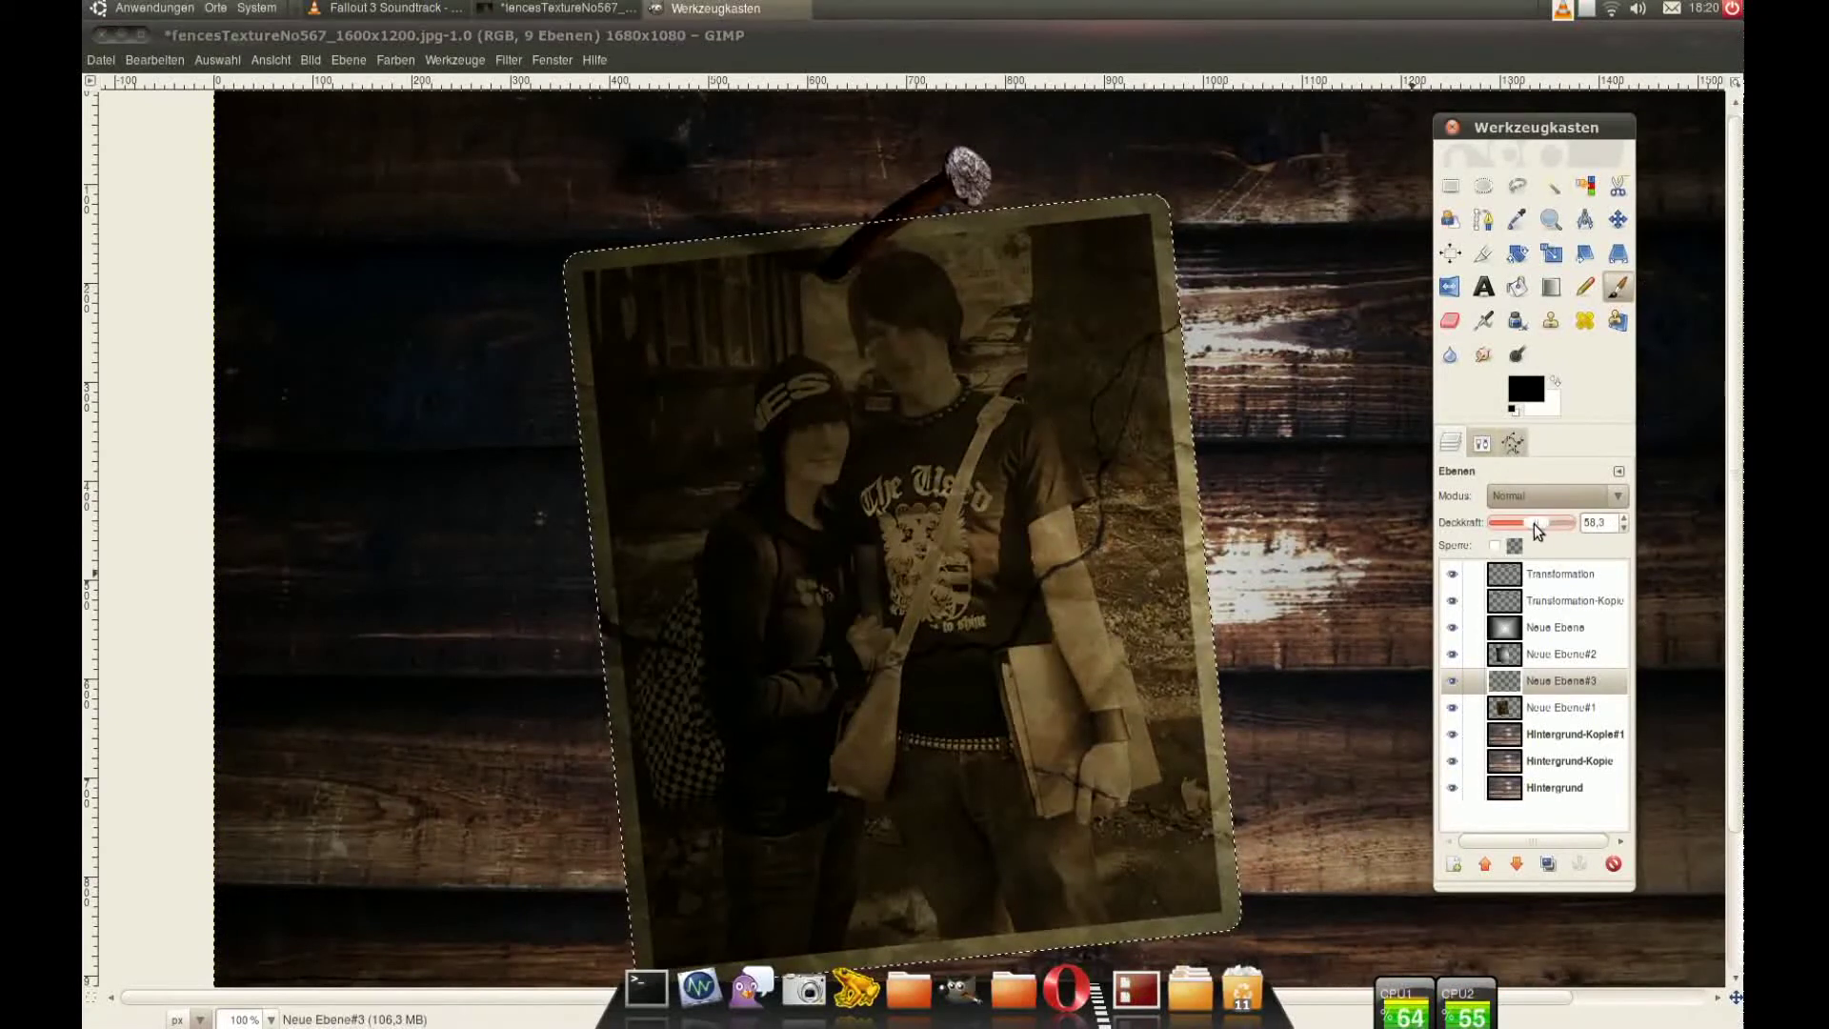
click(1481, 442)
click(1450, 442)
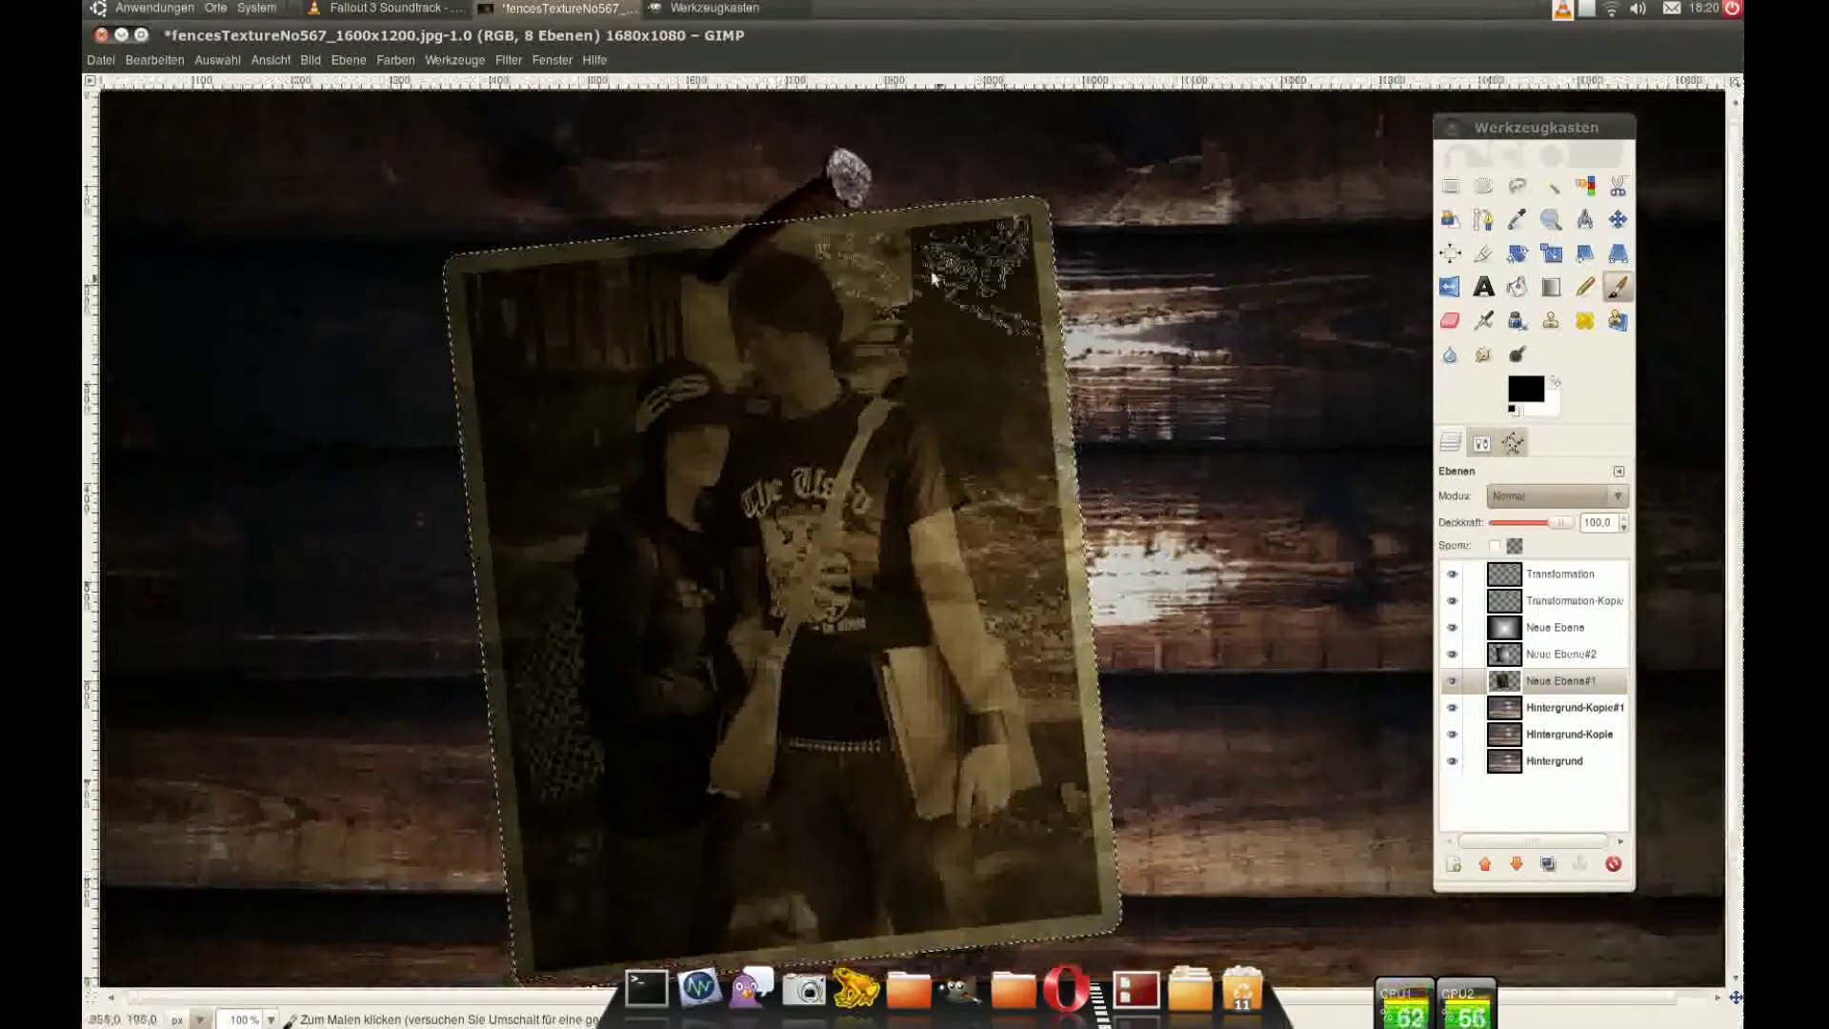
Step: Add a black layer mask to the nail layer, then clear the selection and zoom out
key(2)
click(1560, 574)
right_click(1559, 574)
click(1619, 829)
click(981, 667)
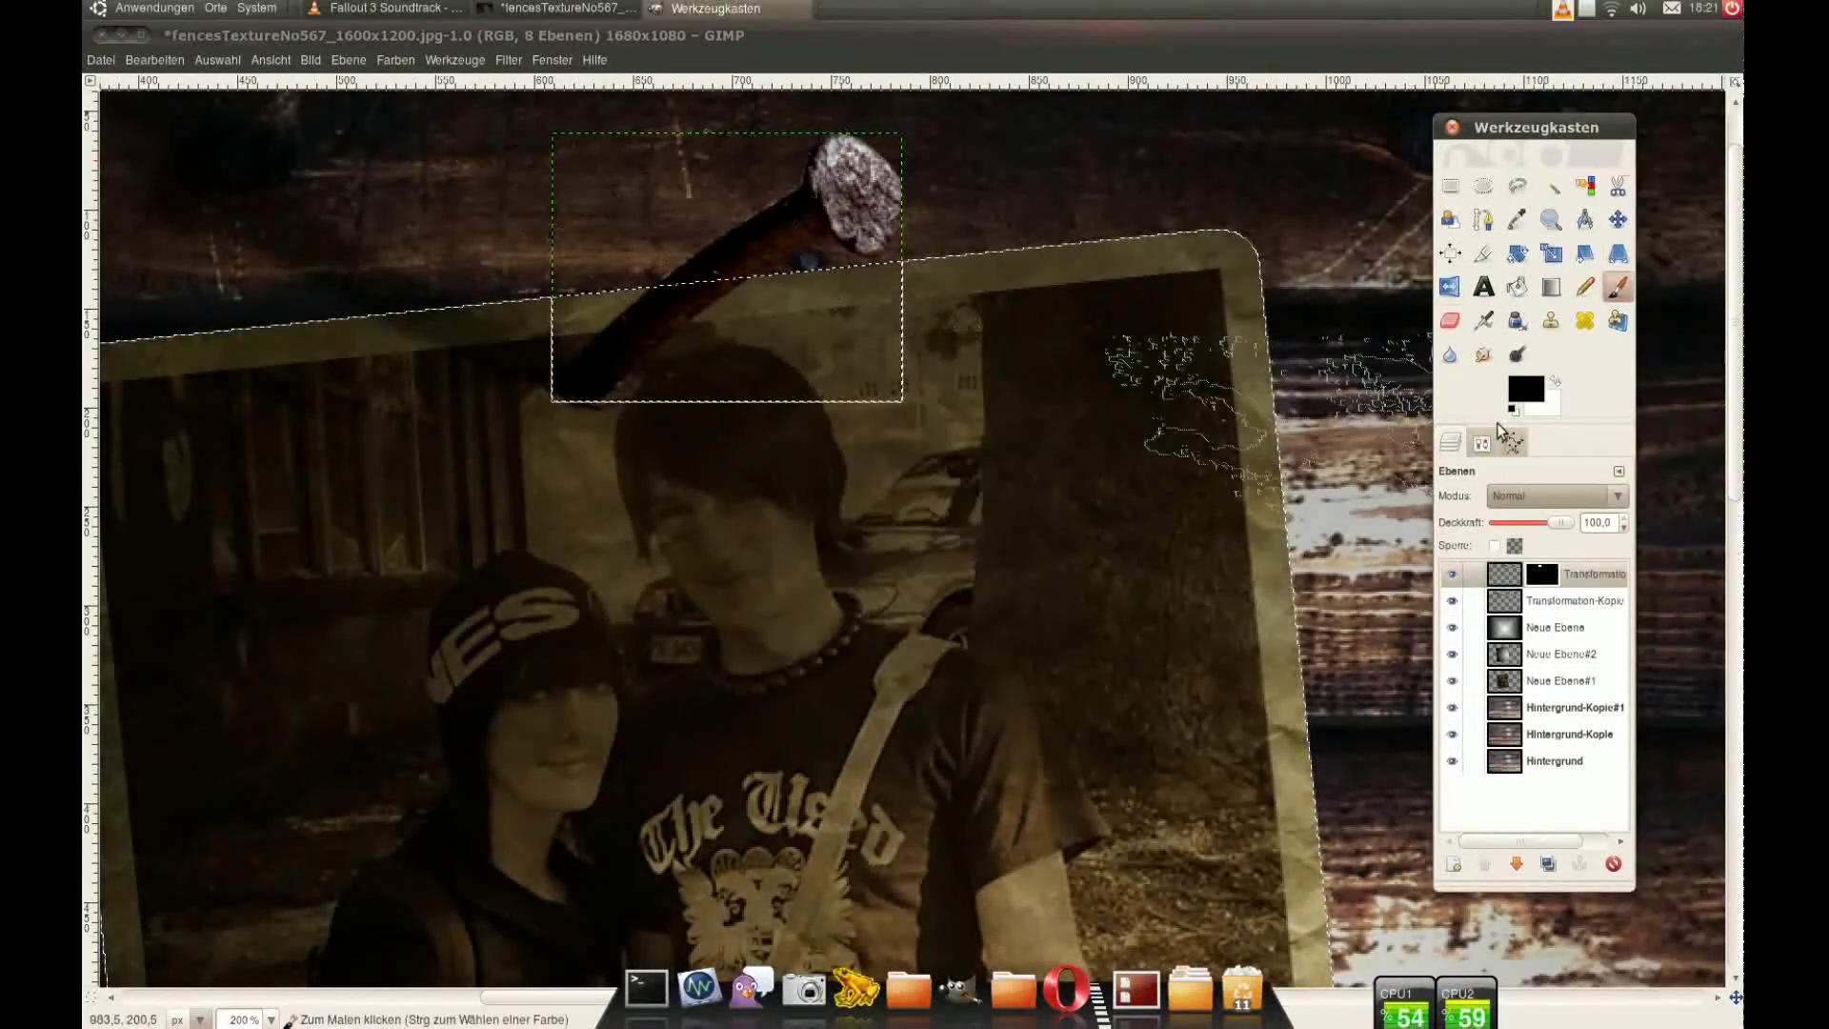
key(ctrl+shift+a)
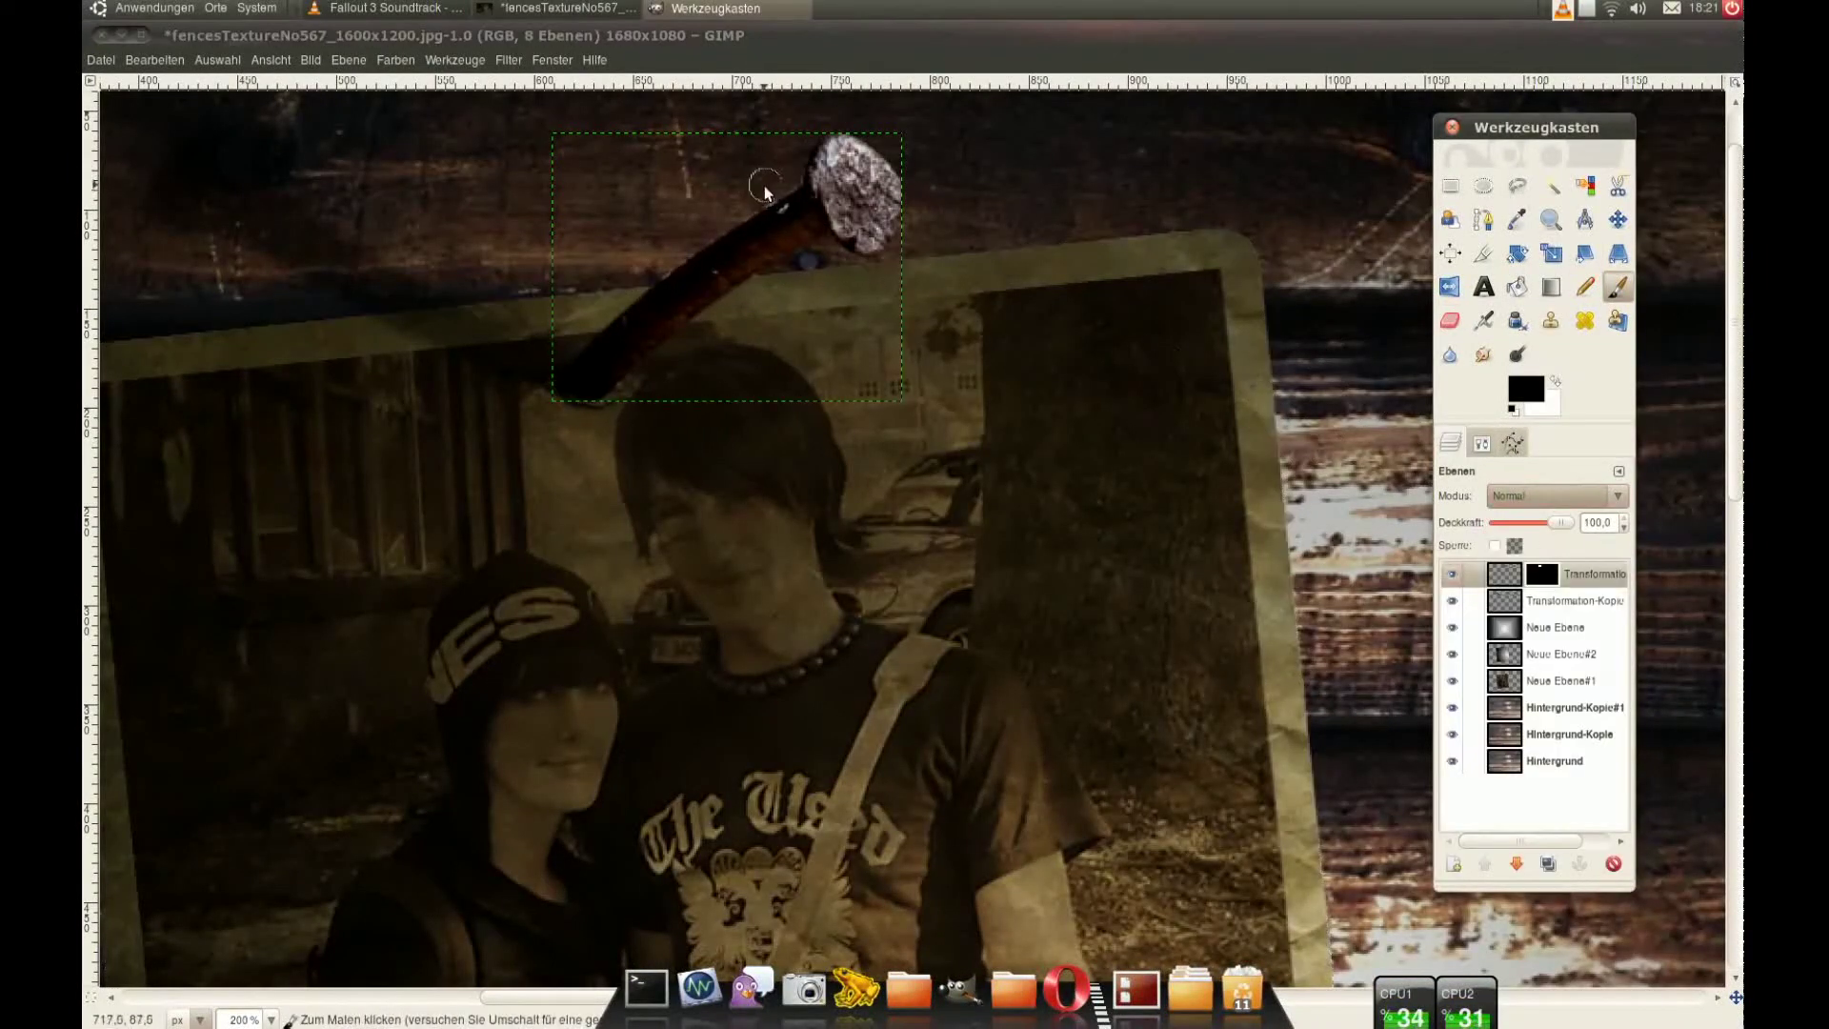
click(765, 190)
key(ctrl)
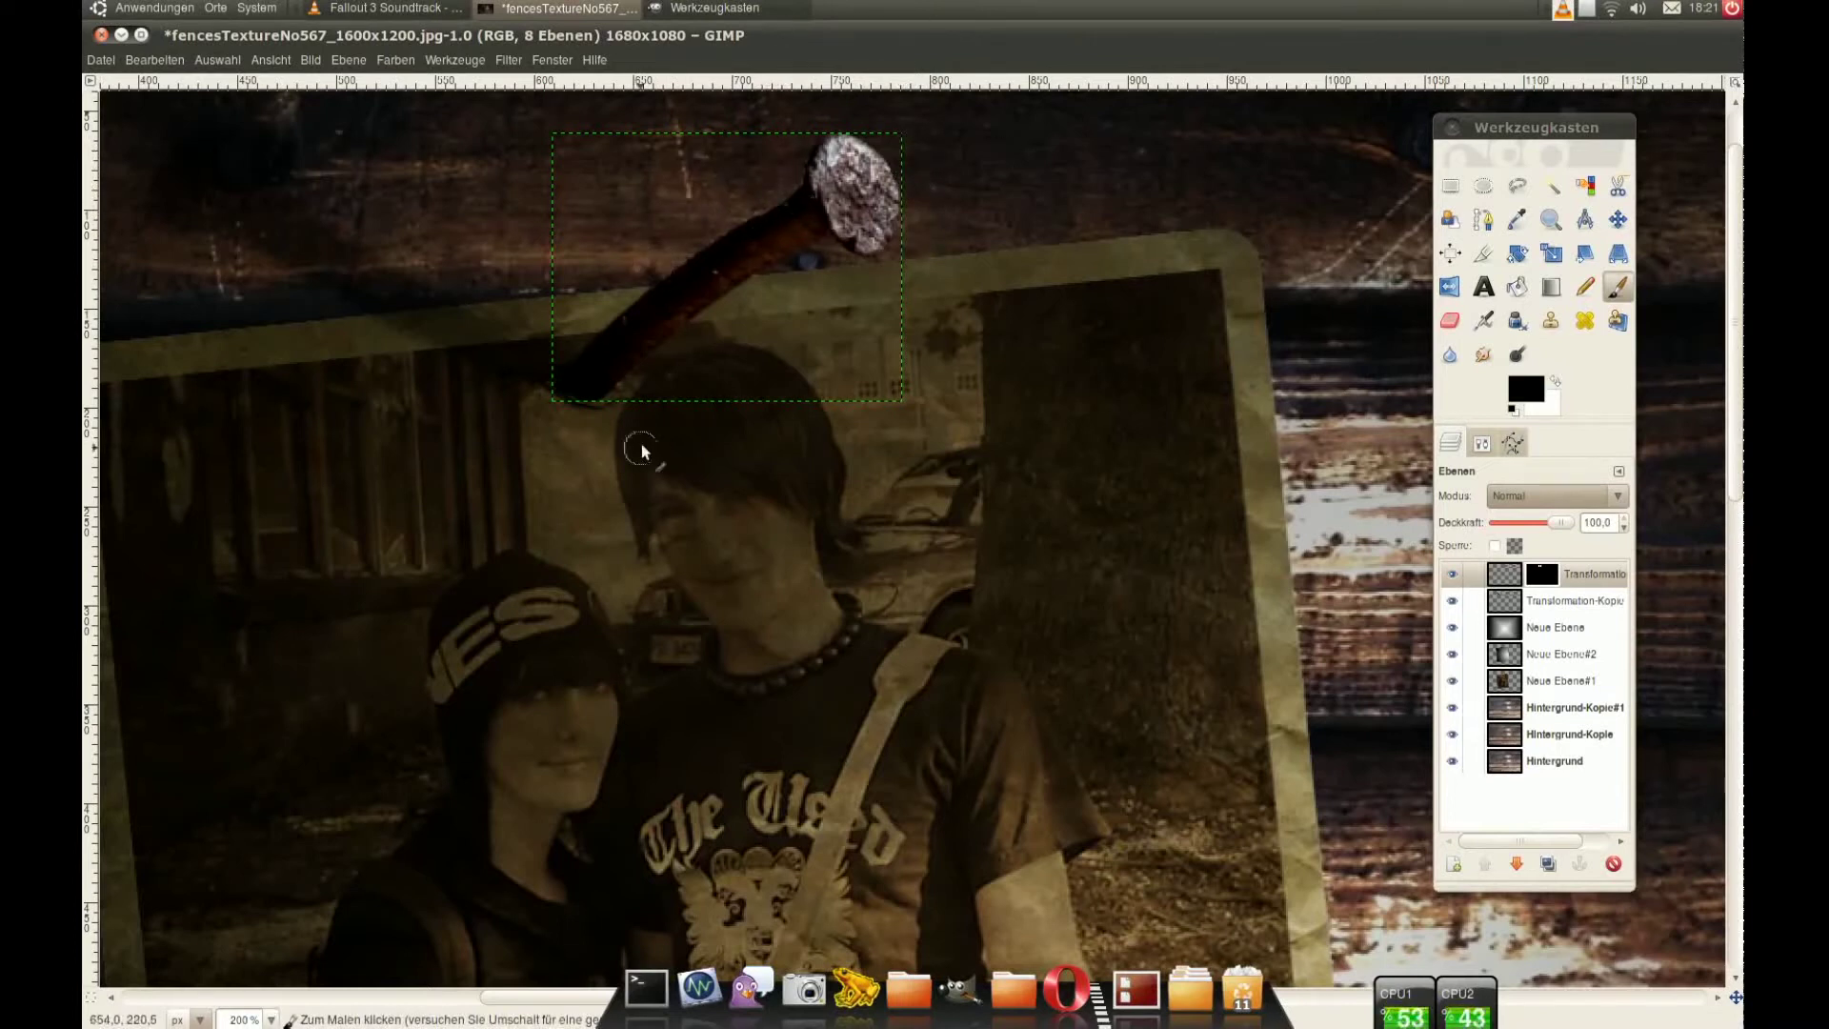
key(End)
key(minus)
key(minus)
key(minus)
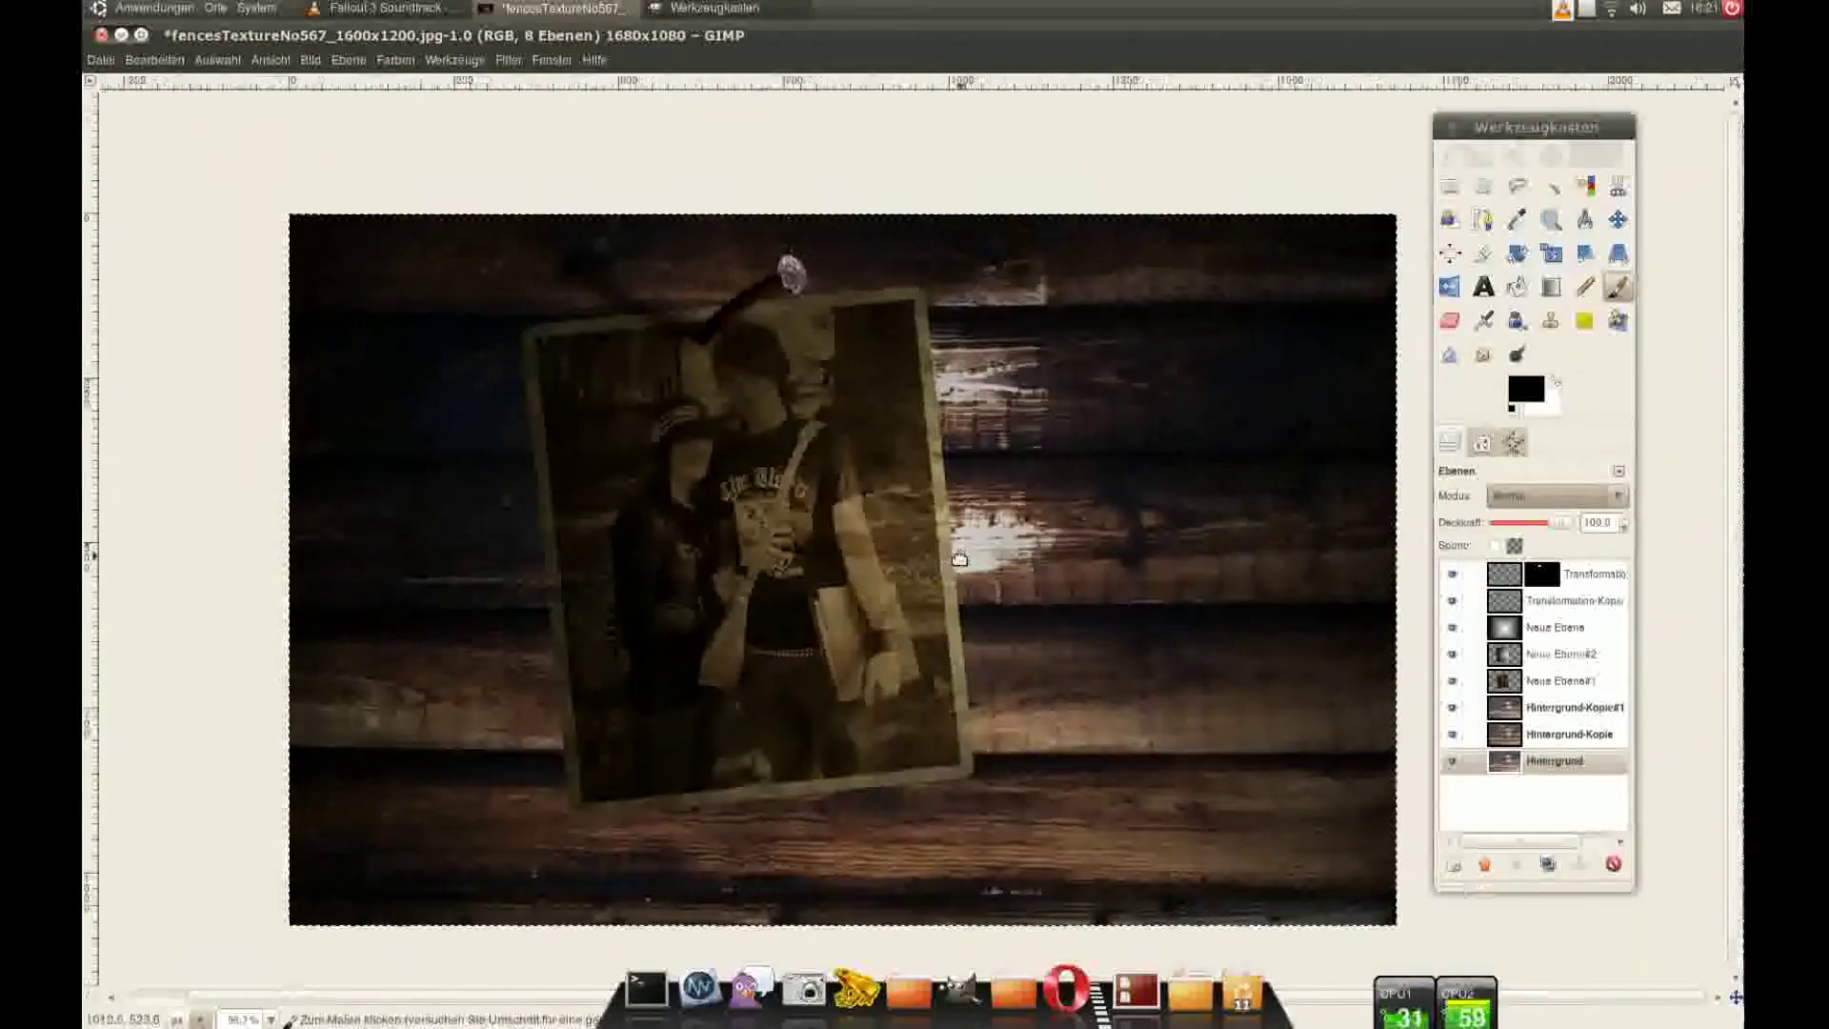
Step: Offset the shadow layer from the photo and blend it in Überlagern mode
click(1618, 219)
click(349, 59)
click(429, 461)
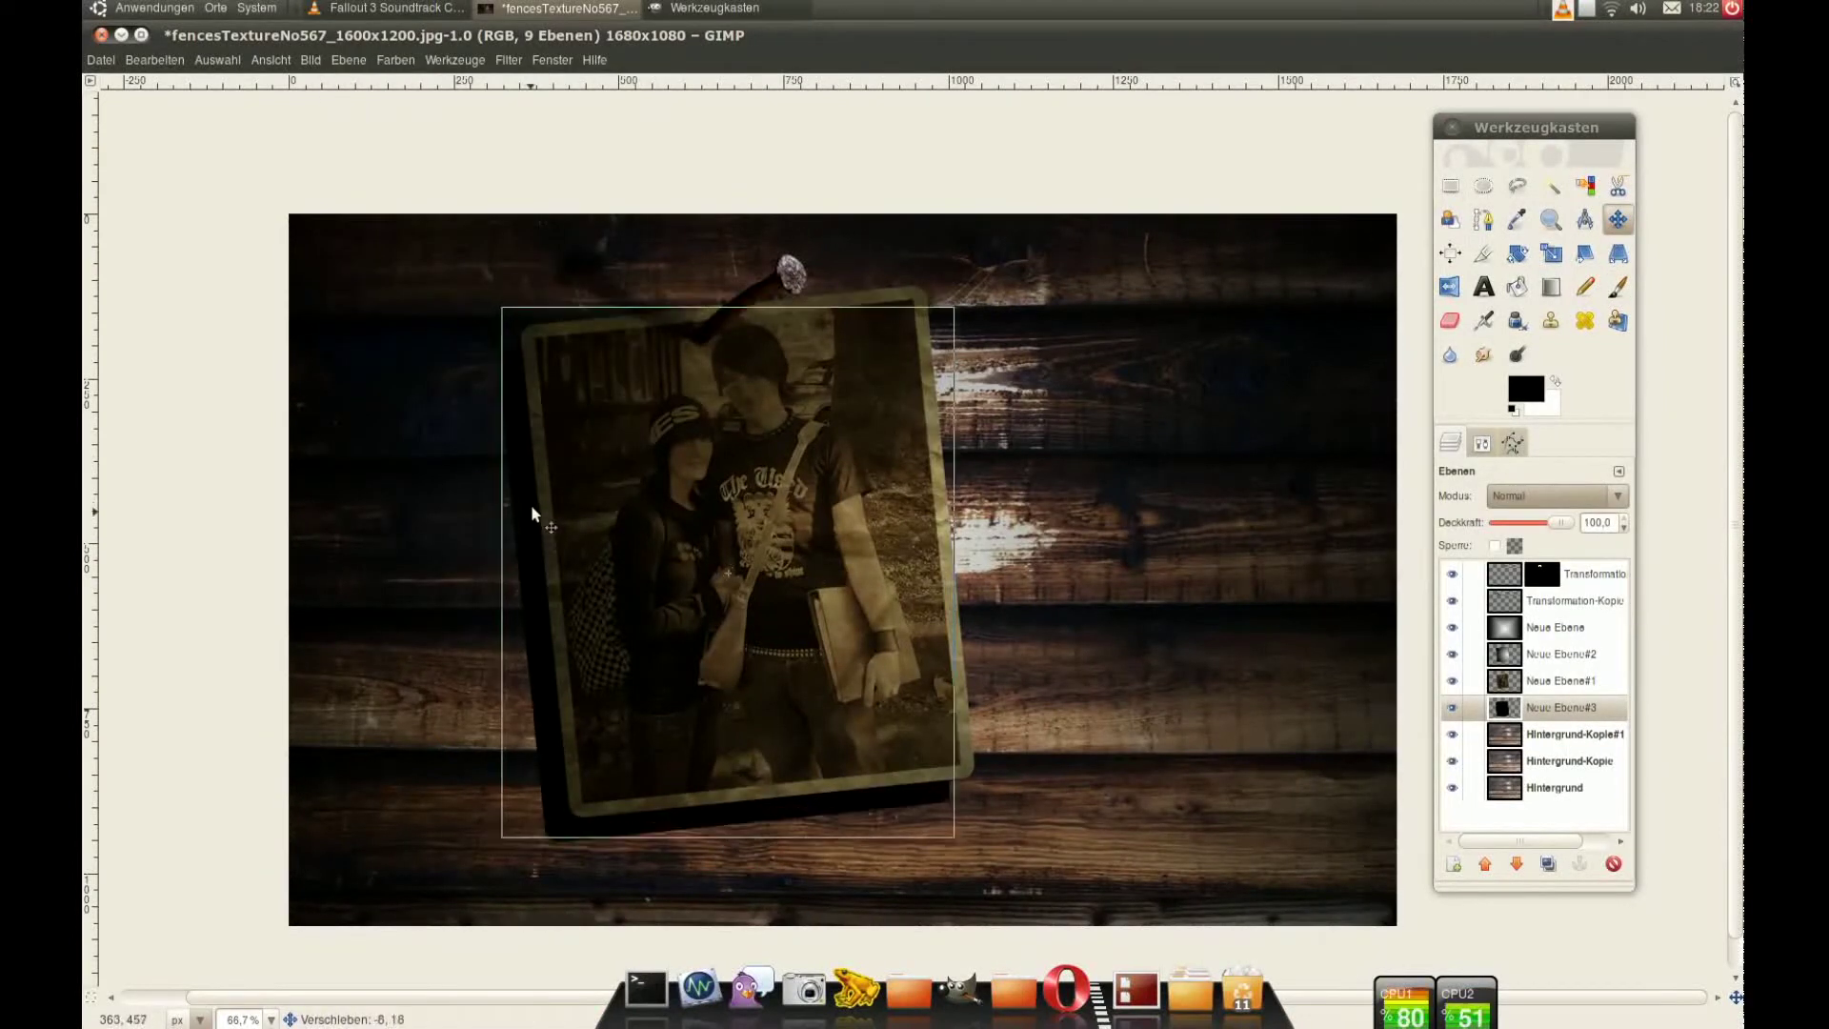
click(1553, 496)
click(1563, 670)
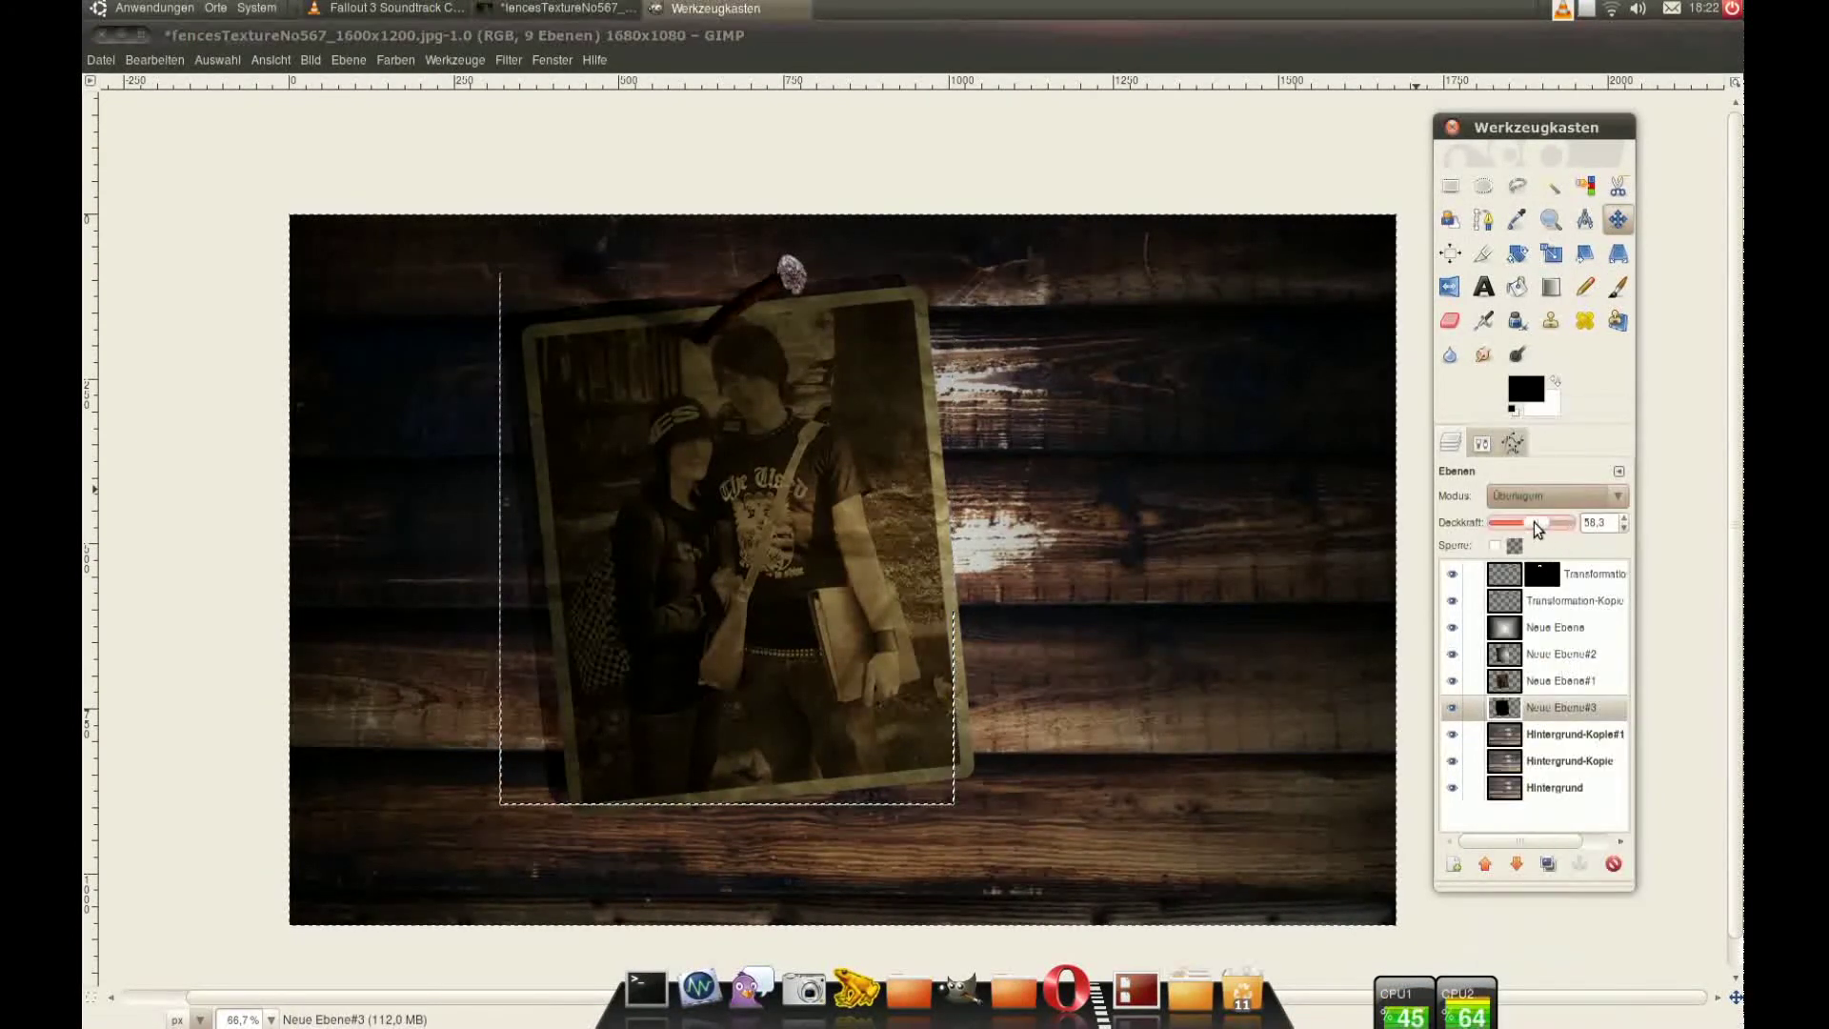
Step: Soften the shadow layer with a Gaussian blur
click(508, 60)
click(572, 110)
click(1070, 654)
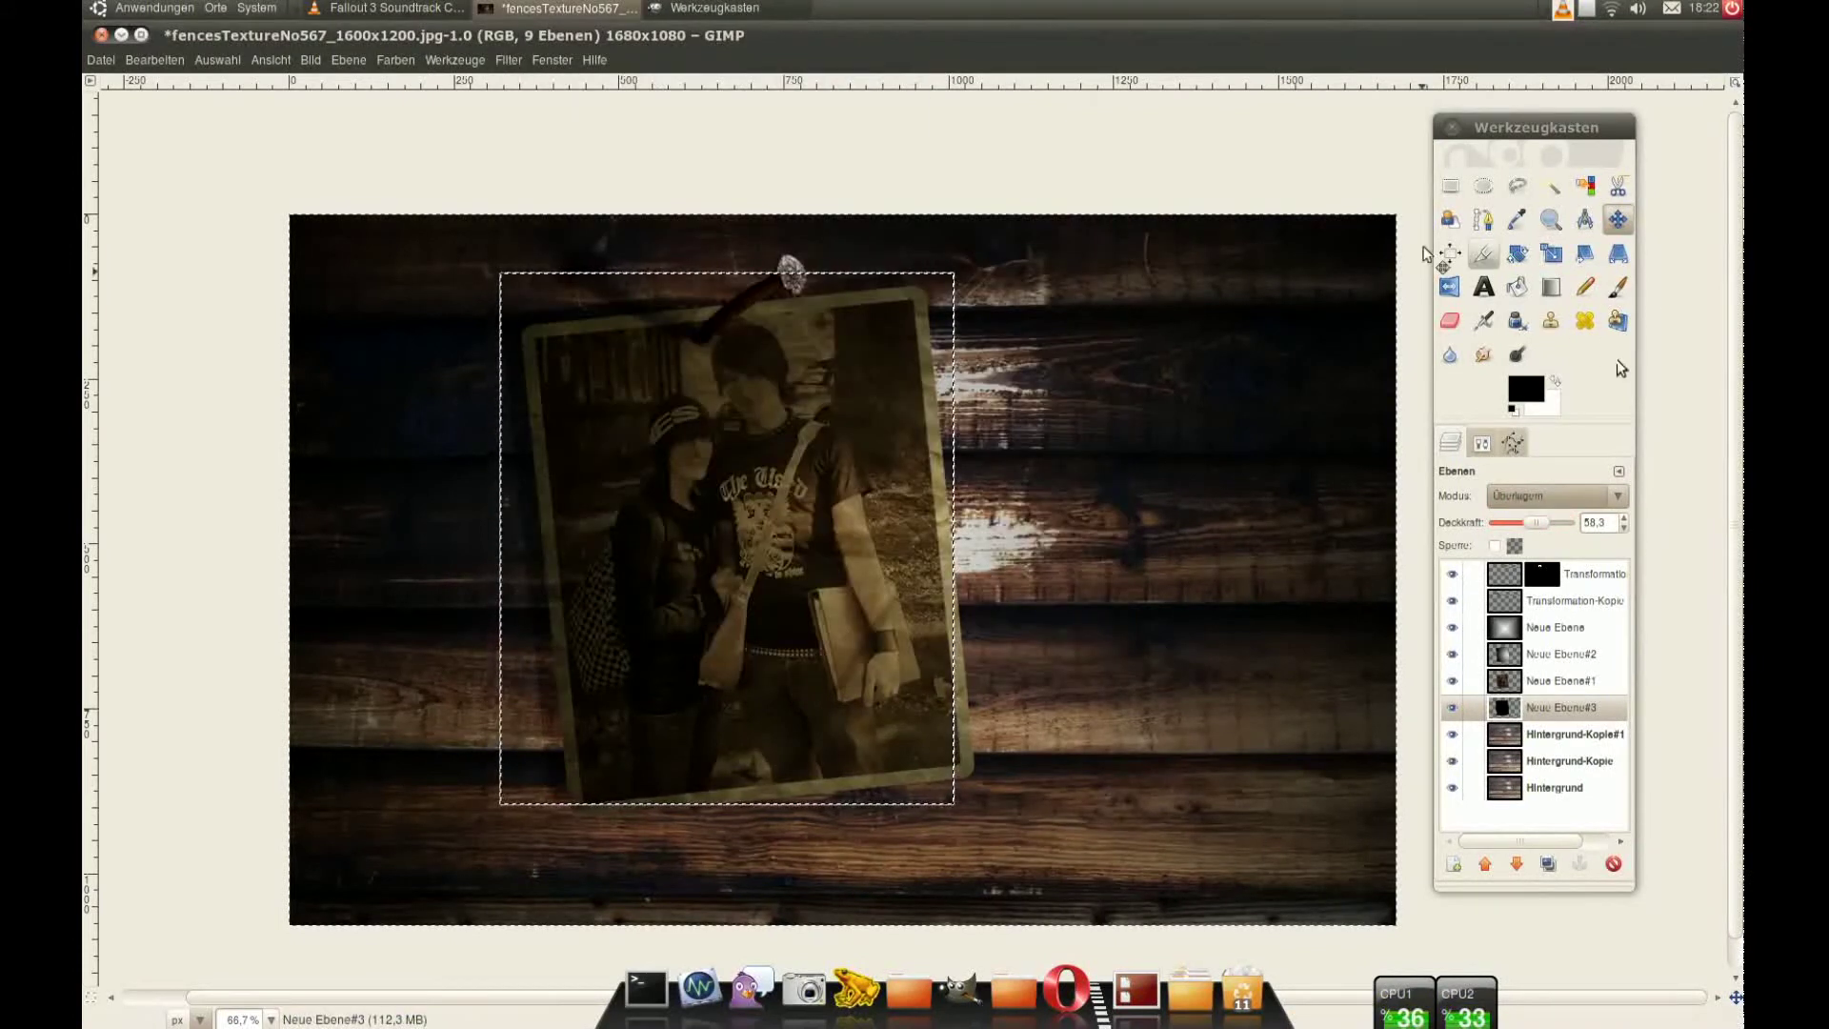
click(569, 693)
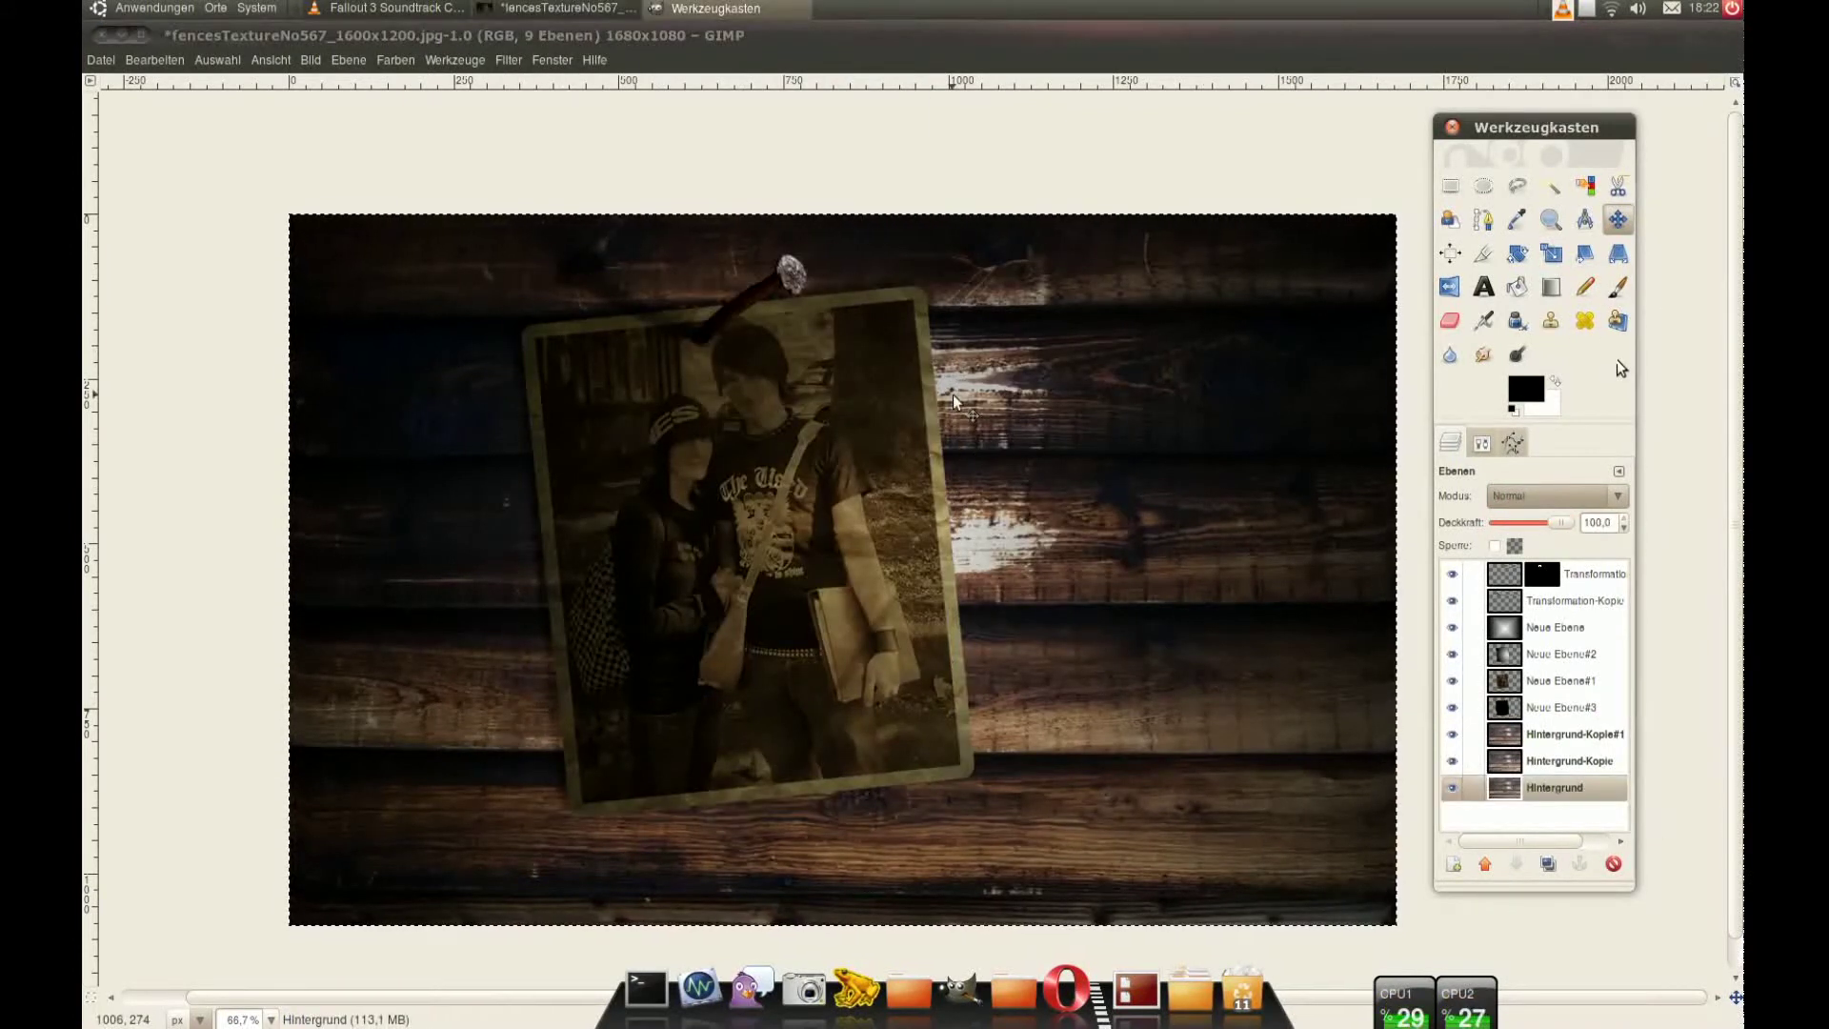
Step: On a new layer, stamp a dark red splatter beside the photo with a stain brush at scale 1.58
key(shift+ctrl+n)
key(Return)
key(p)
click(1503, 553)
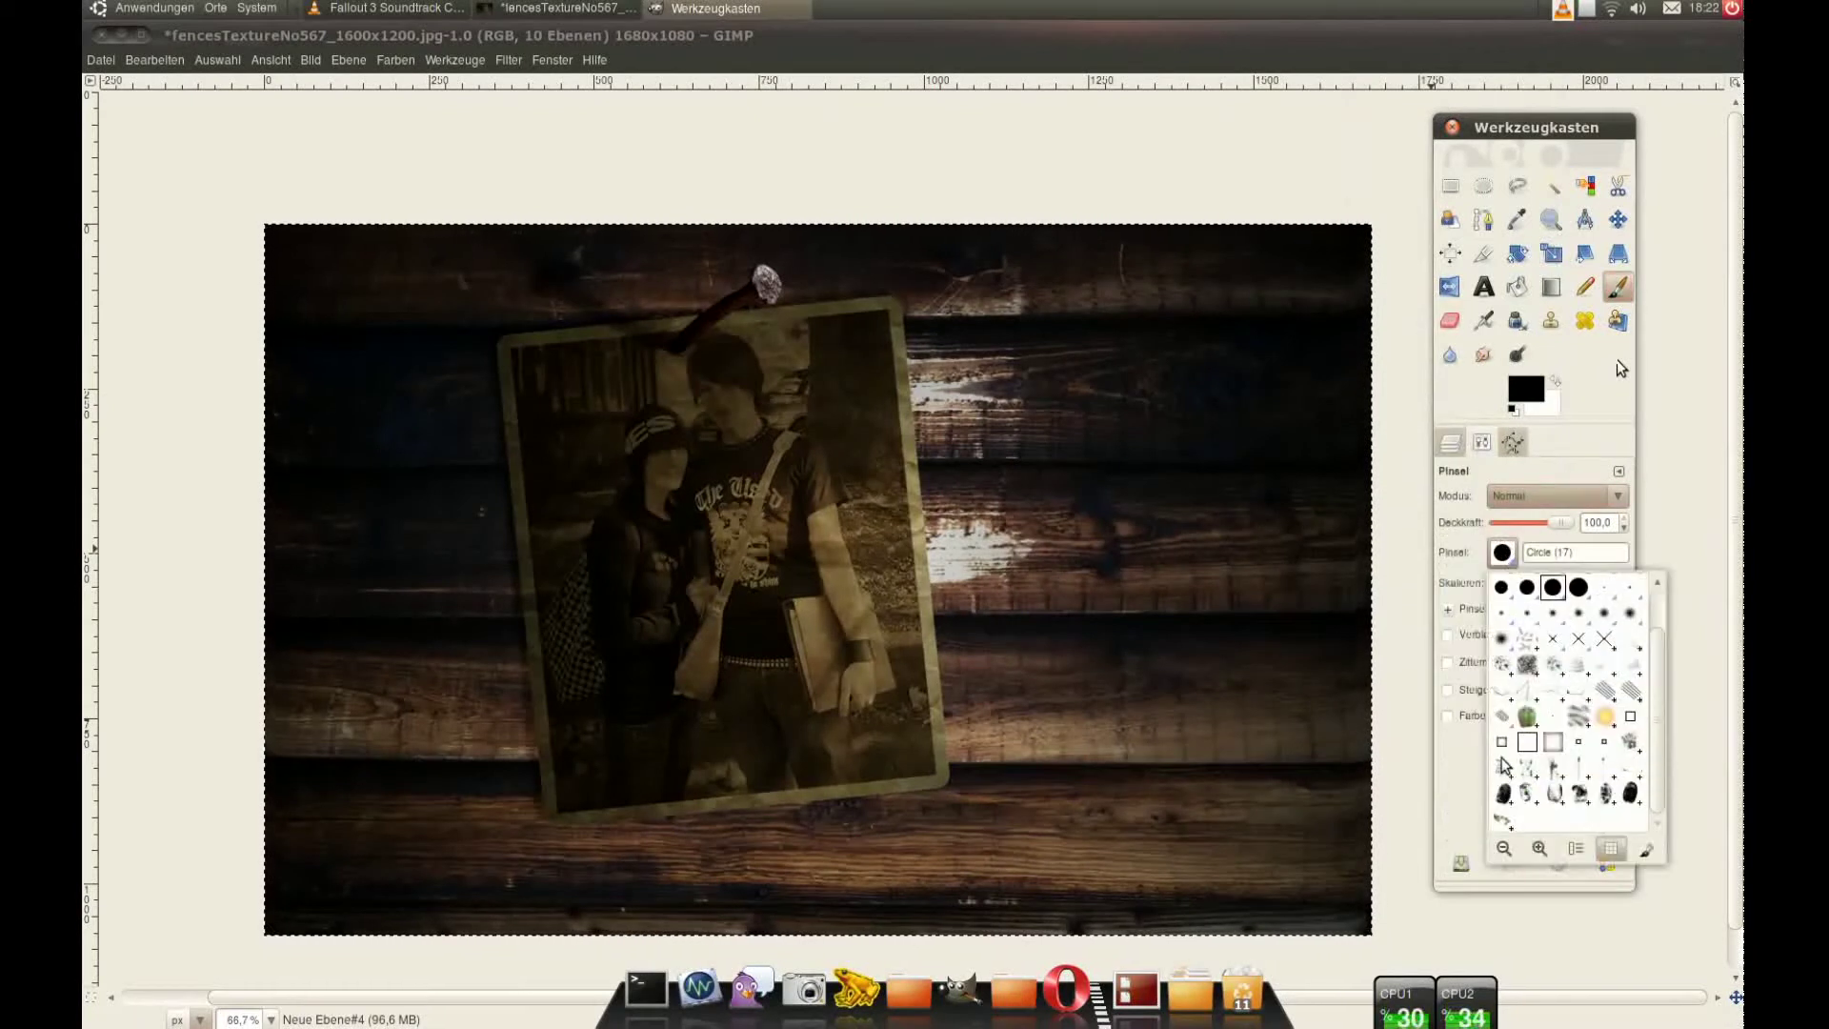
drag(1545, 587, 1552, 587)
click(1525, 389)
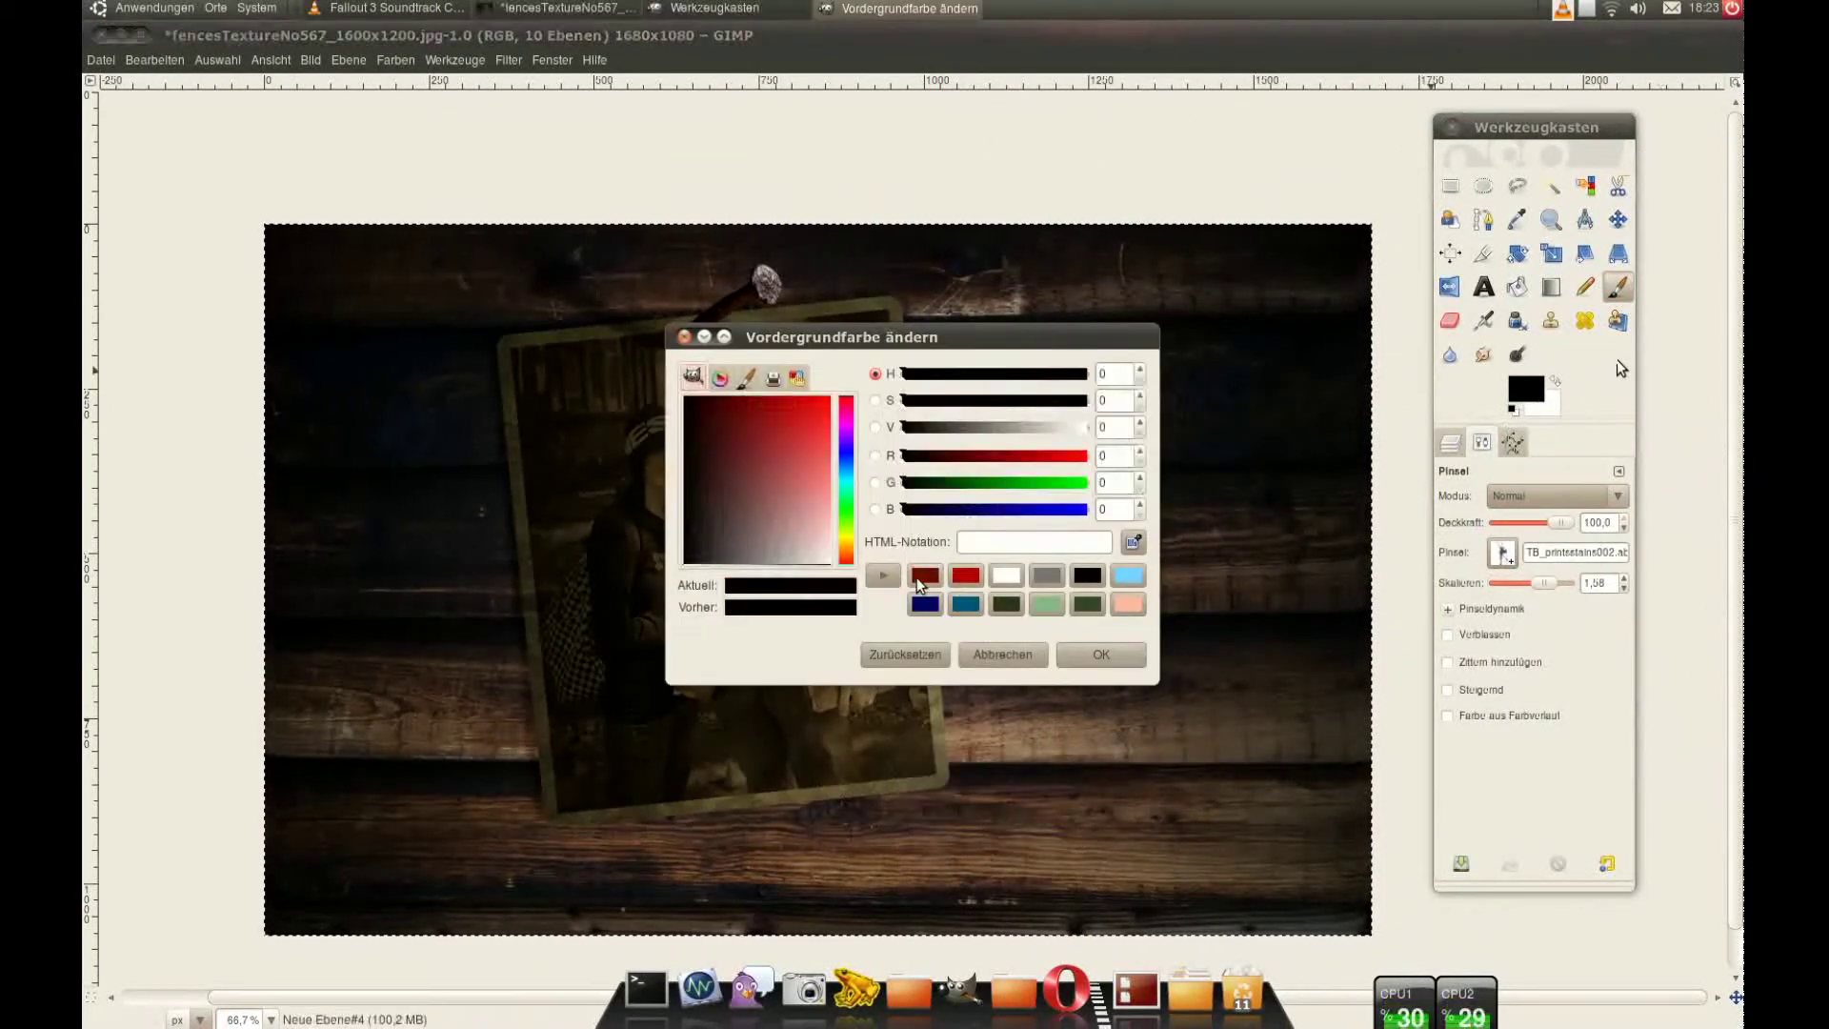
click(1091, 661)
click(1029, 610)
Step: Try other stain brushes, undo a stray splatter, and paint a red stain along the photo's left edge
click(1503, 553)
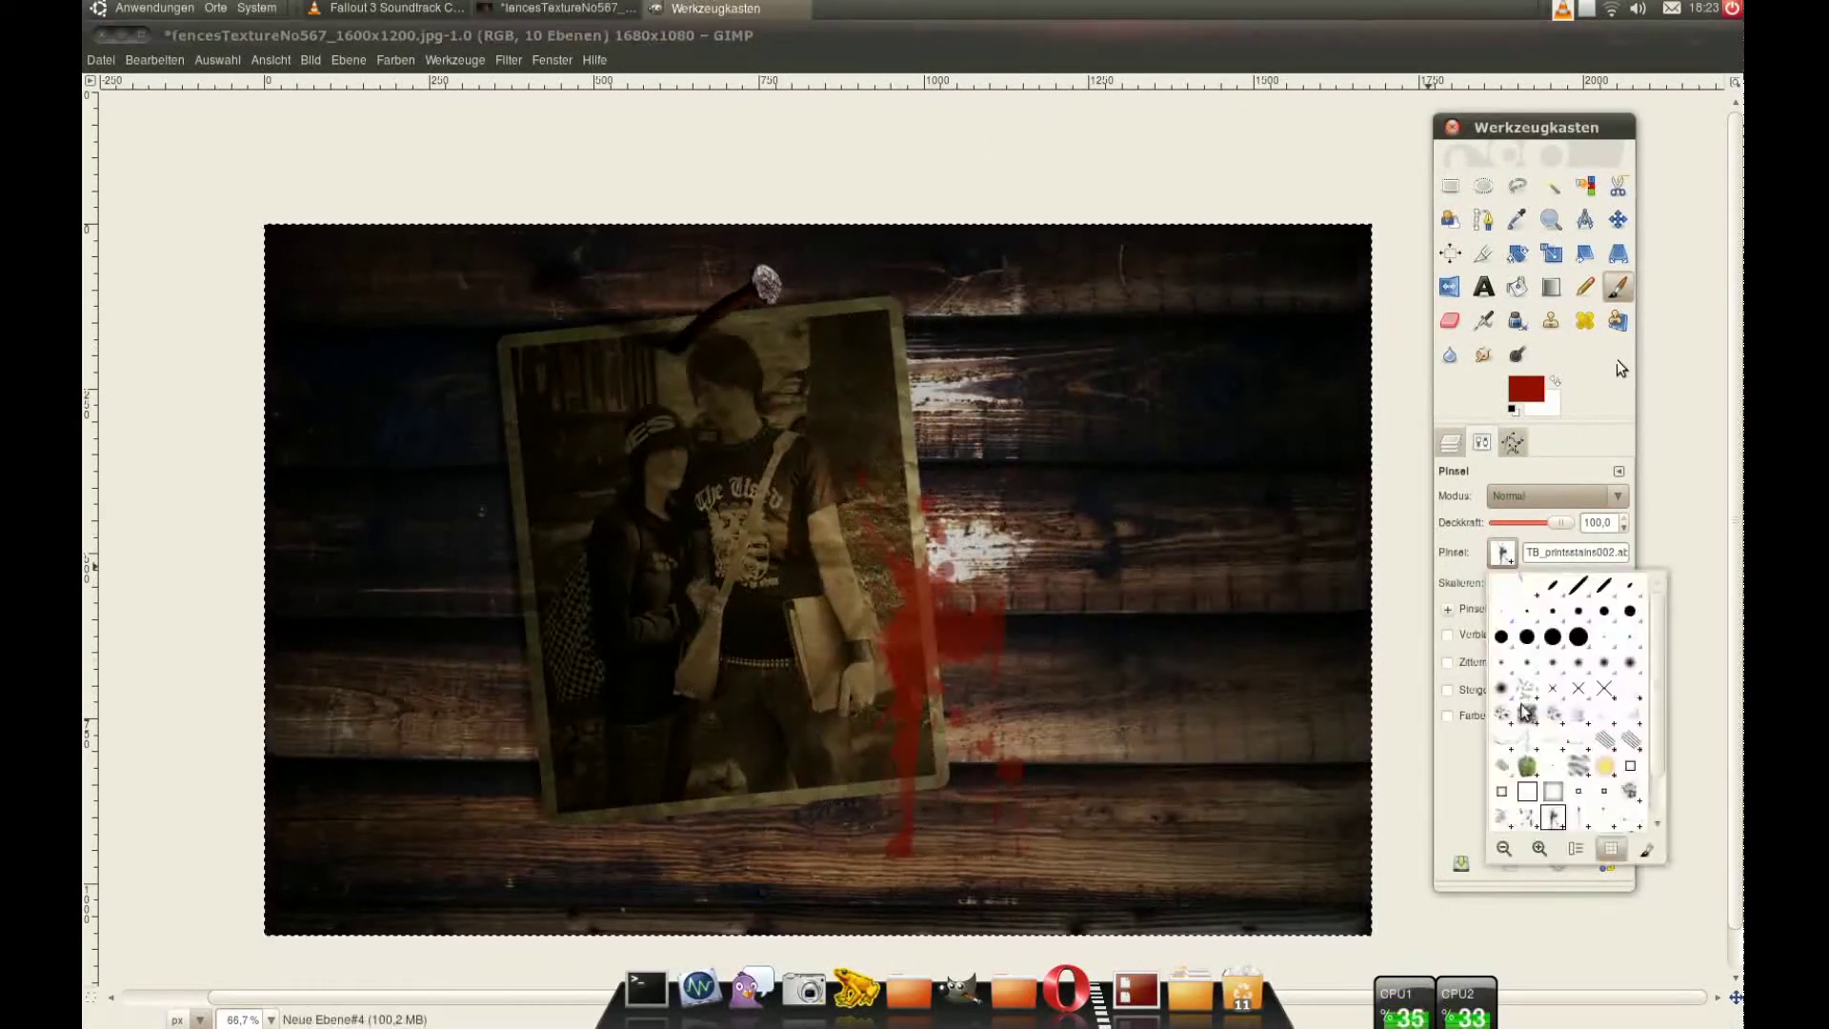
click(1703, 724)
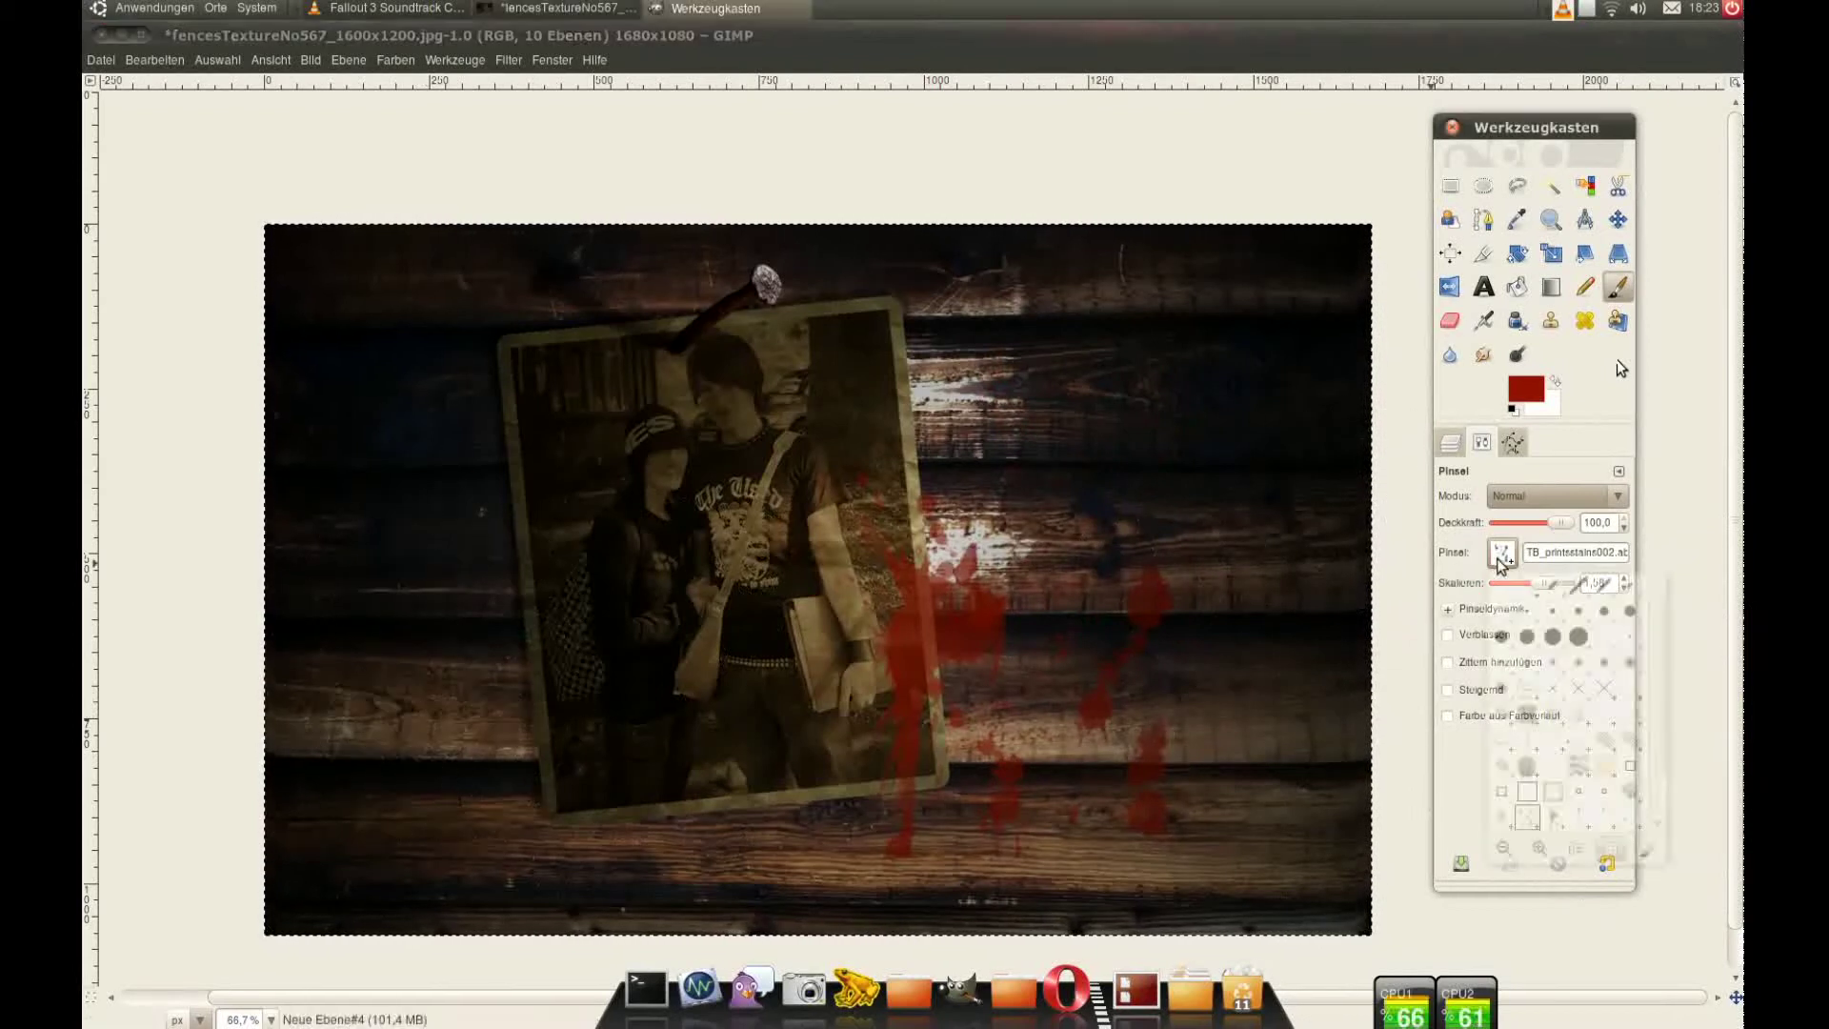
click(600, 601)
key(ctrl+z)
key(ctrl+z)
click(1503, 552)
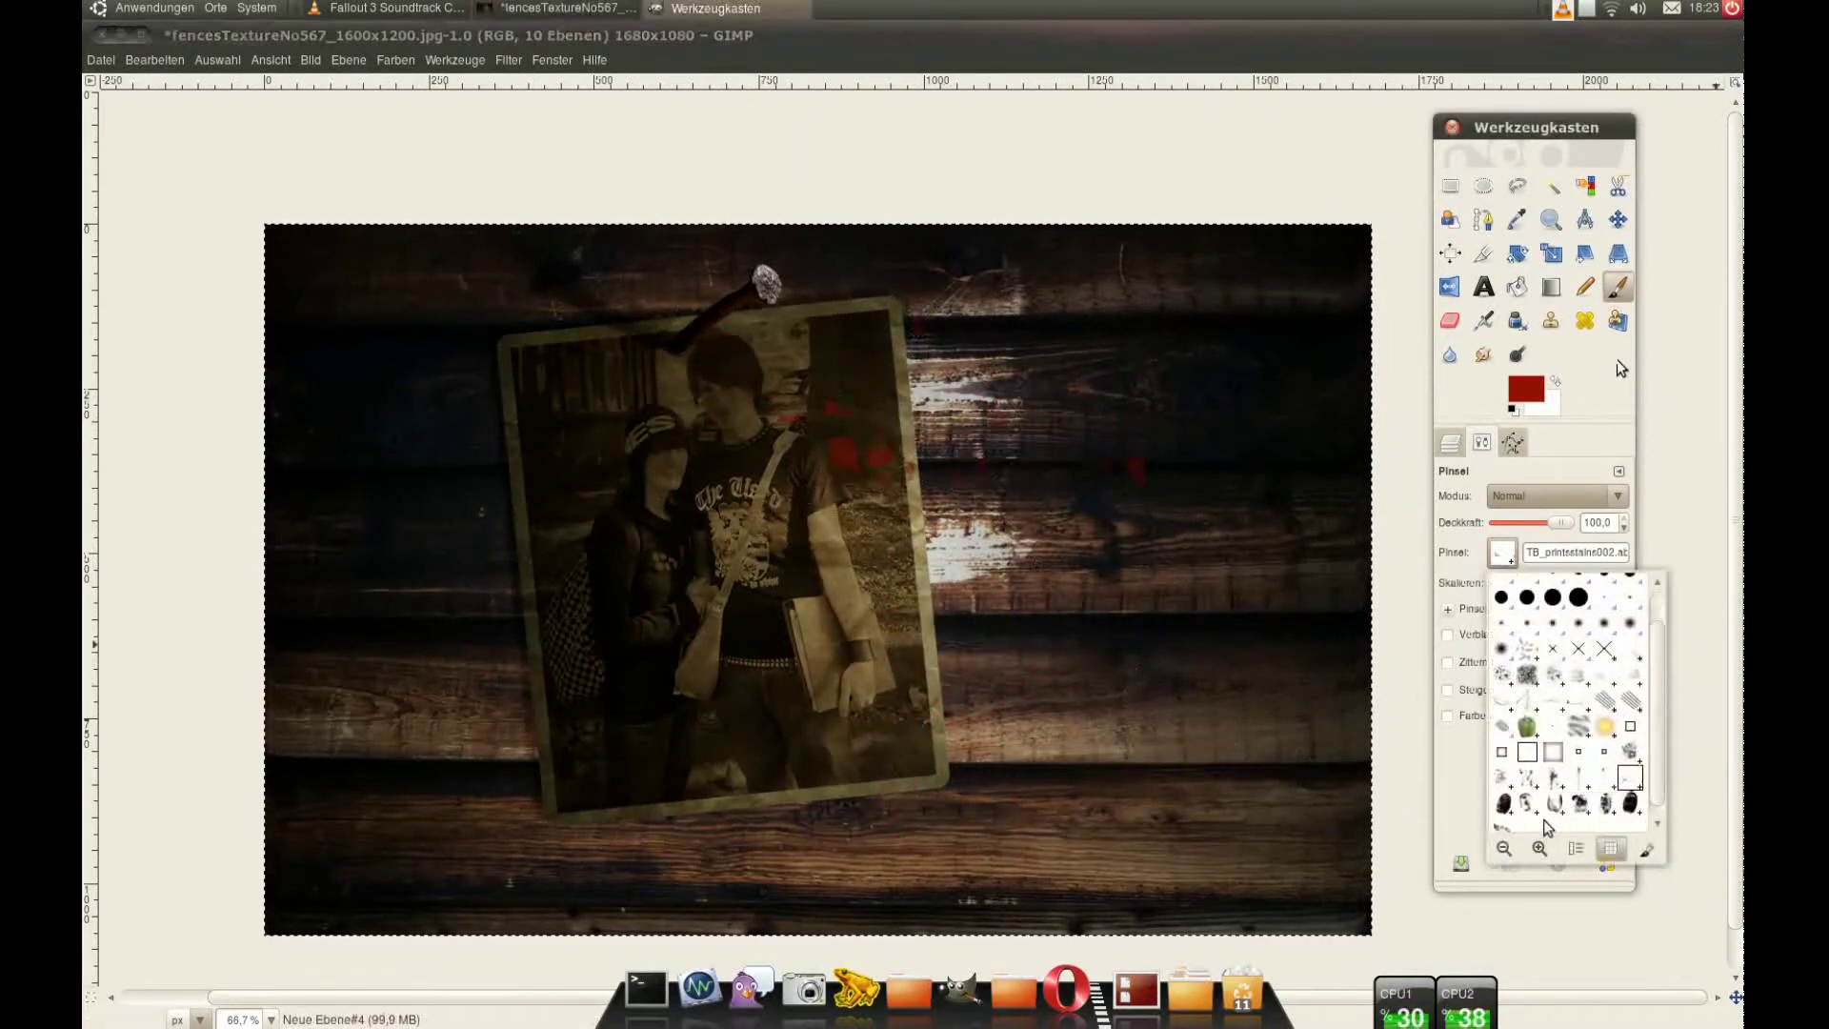
click(1524, 743)
click(557, 686)
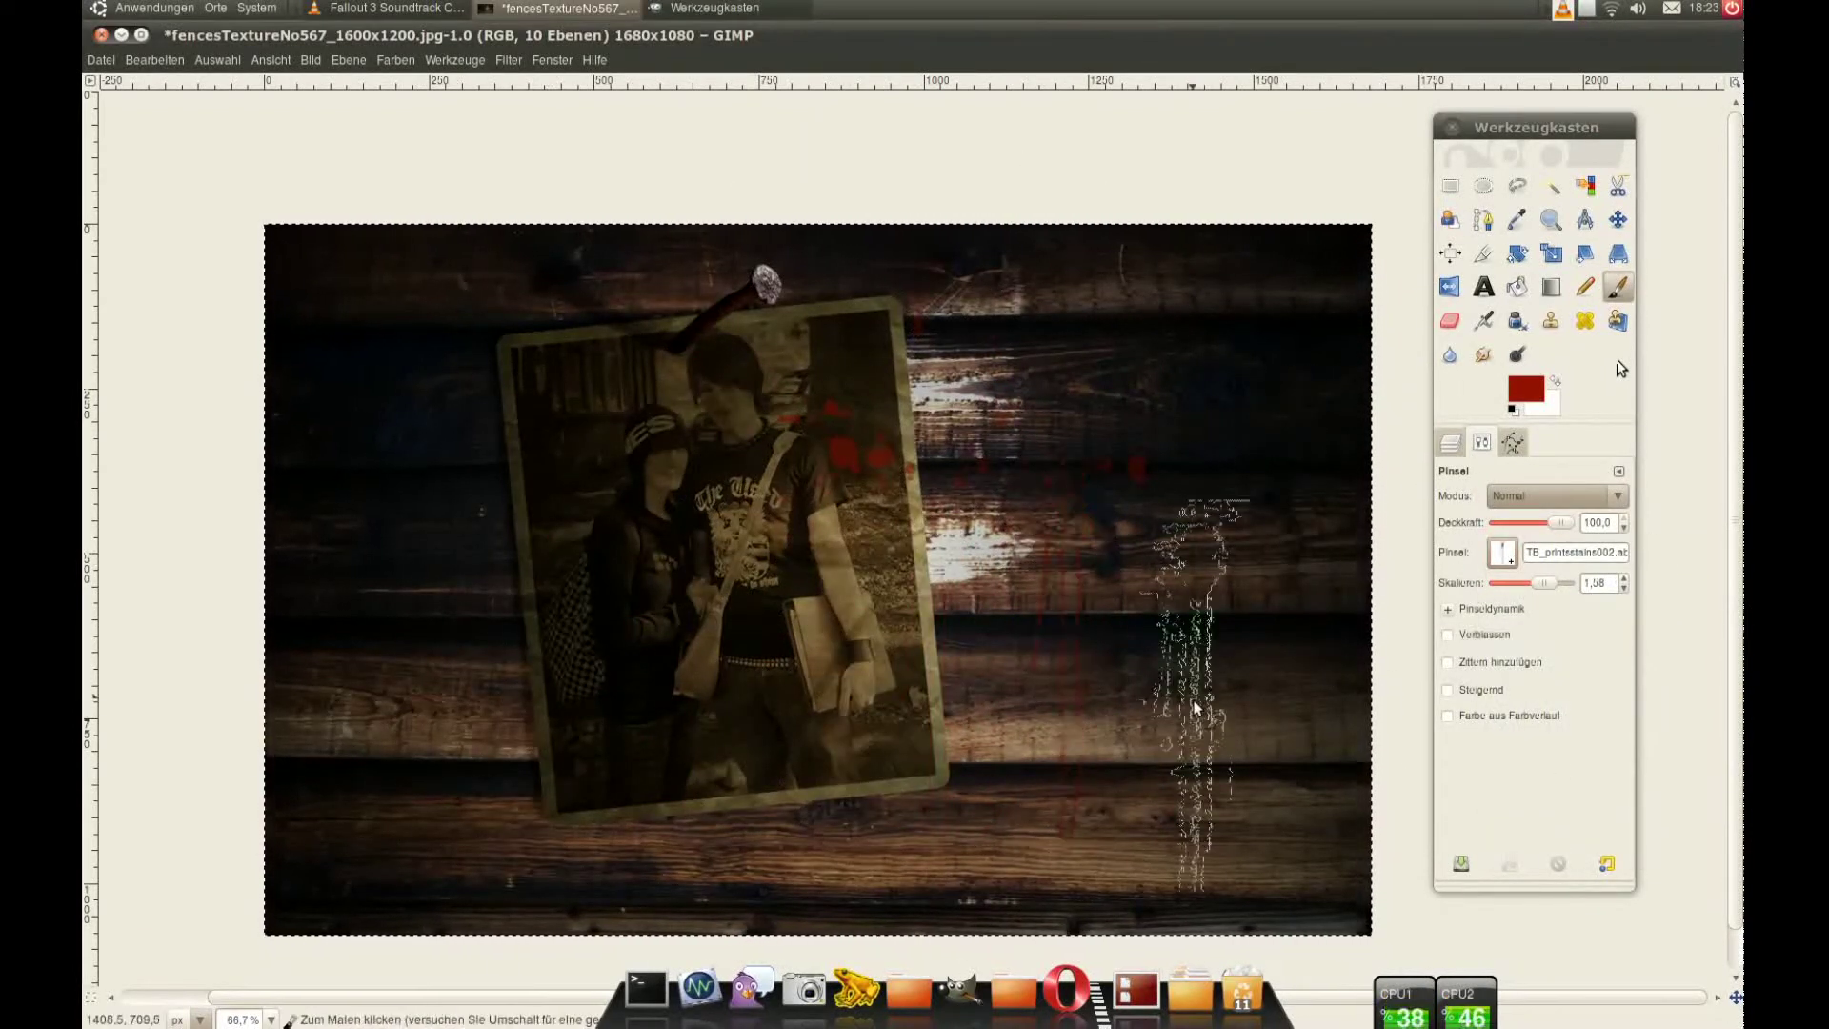
click(1503, 553)
click(1534, 725)
click(448, 562)
Step: Stamp red splotches and large splatters at lower right with brush scales 2.24 and 2.82
click(1502, 552)
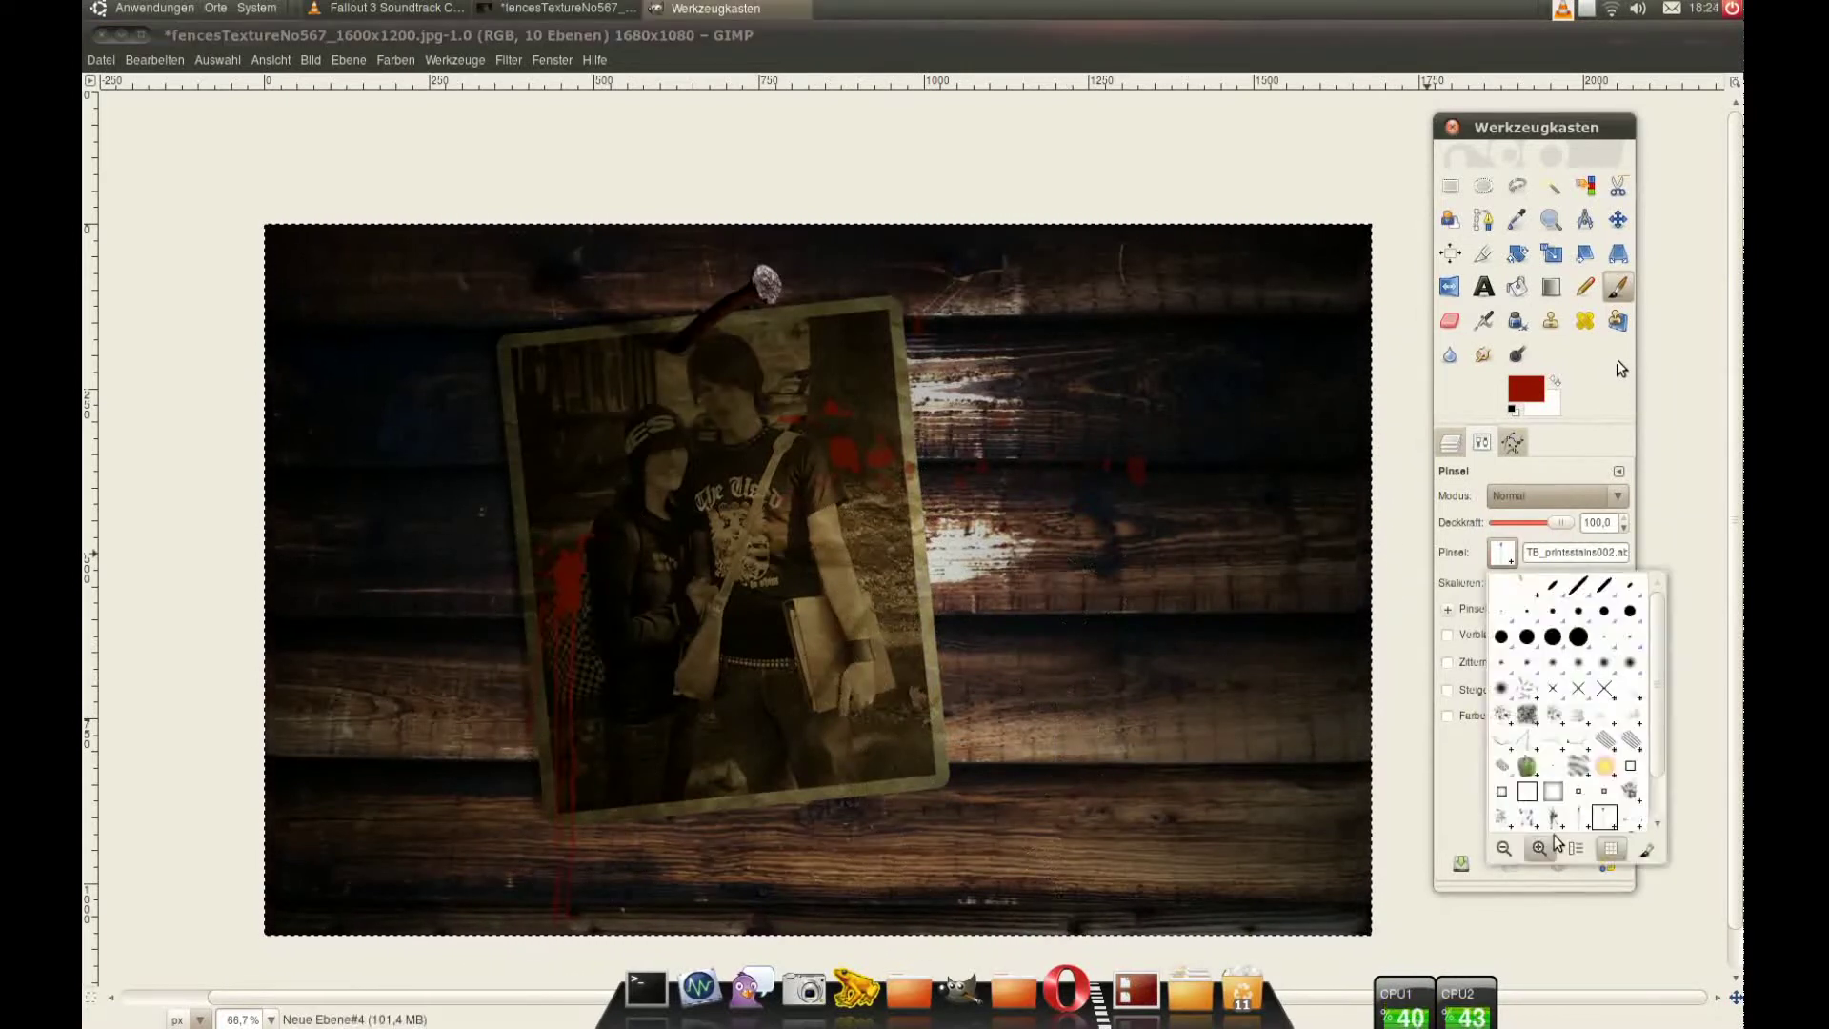
click(1563, 753)
click(1503, 552)
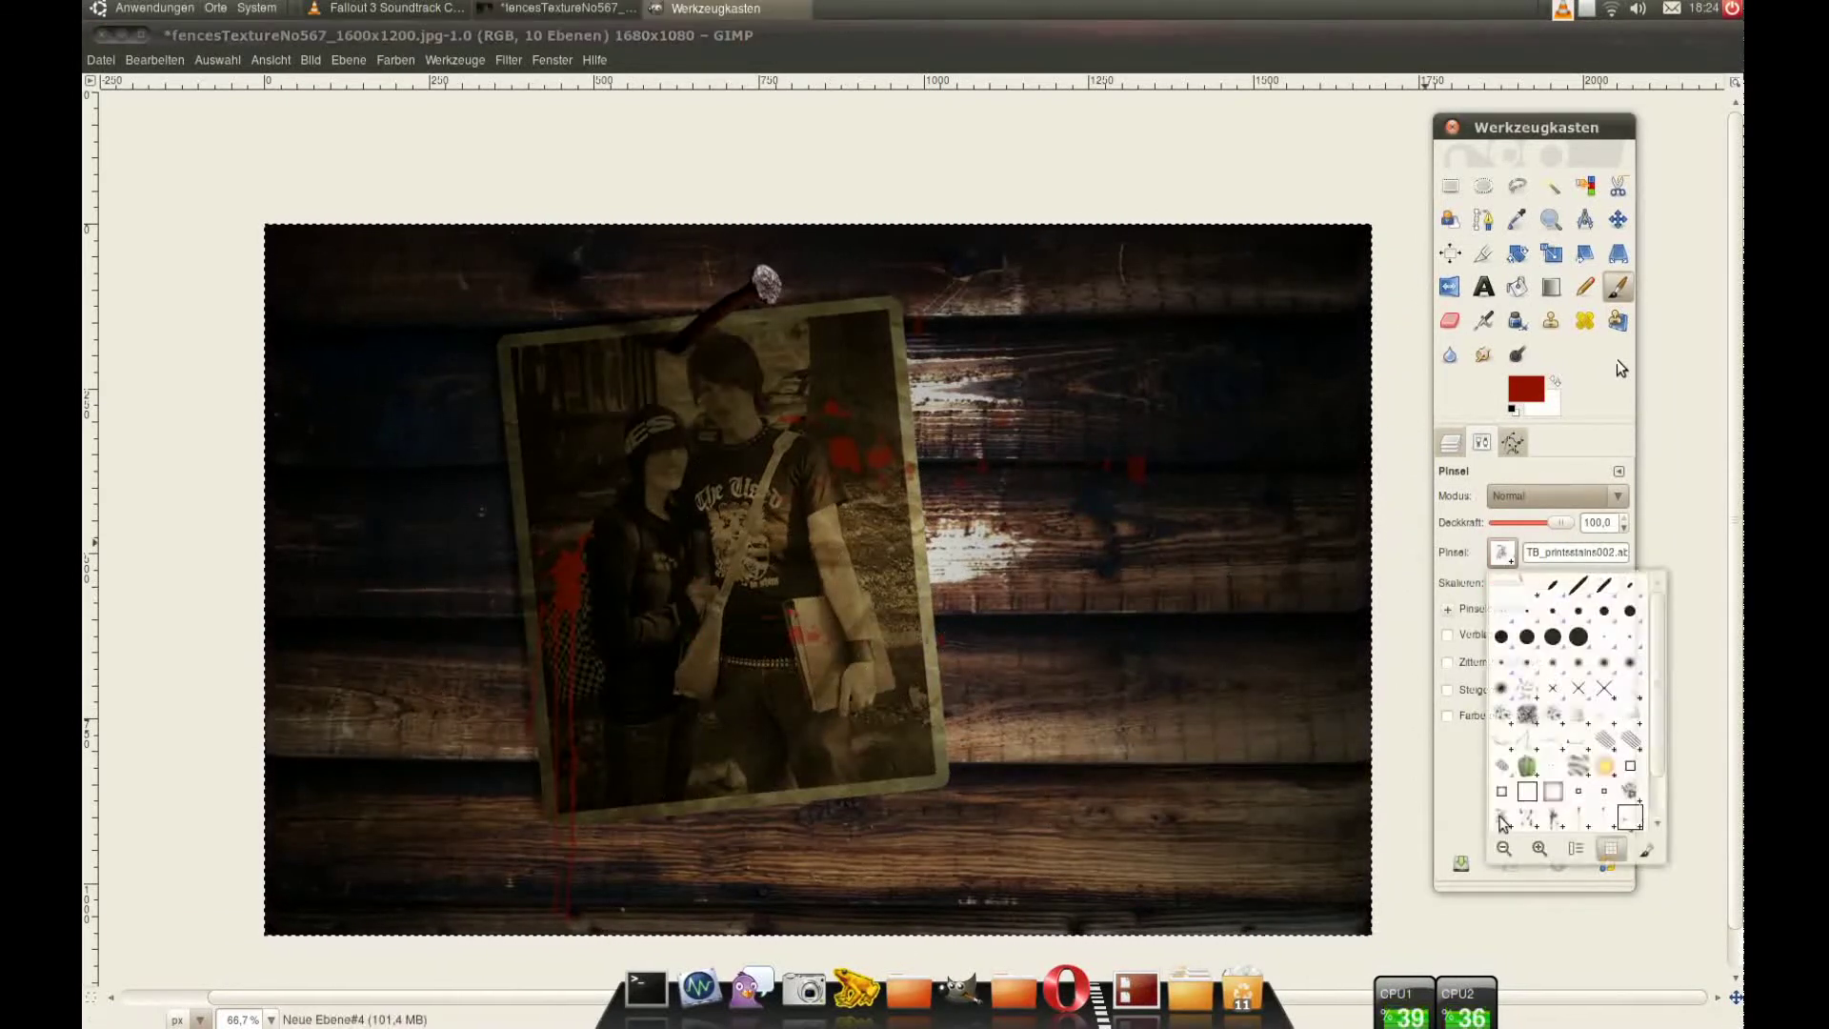
click(1534, 733)
drag(1538, 584, 1556, 589)
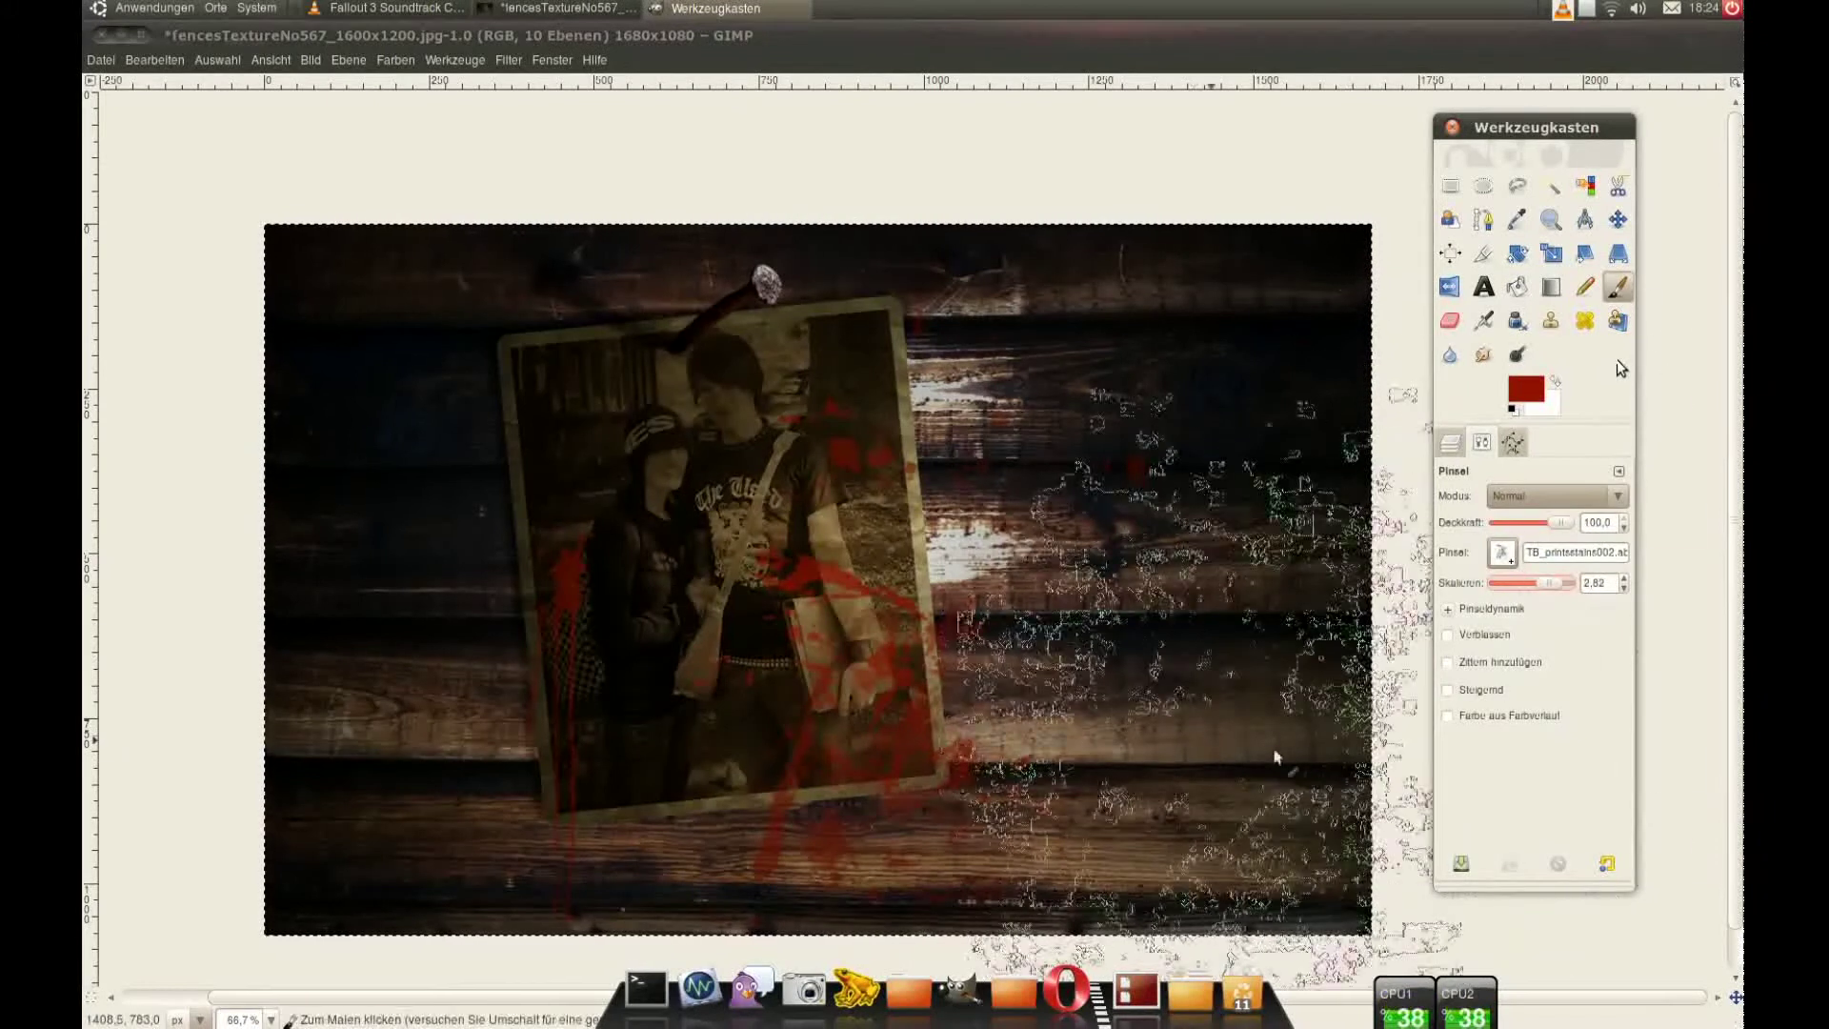
click(1502, 552)
click(1570, 819)
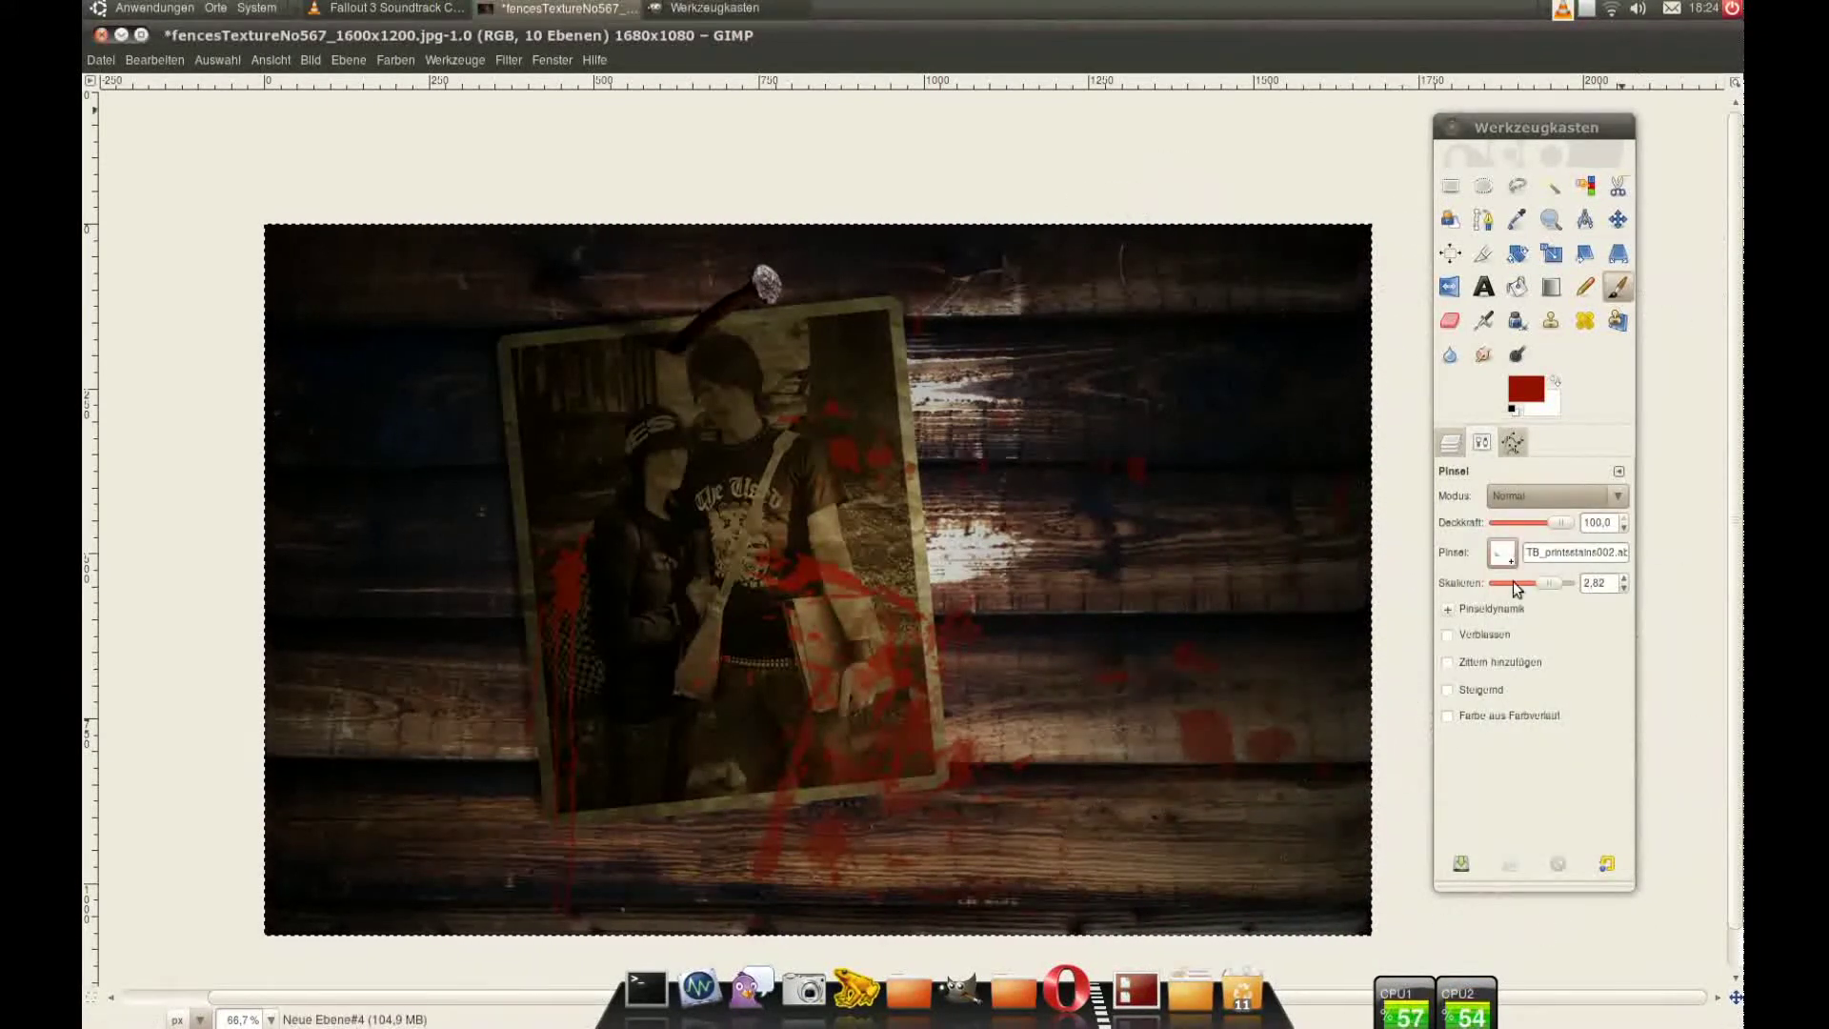
click(1503, 552)
click(1502, 817)
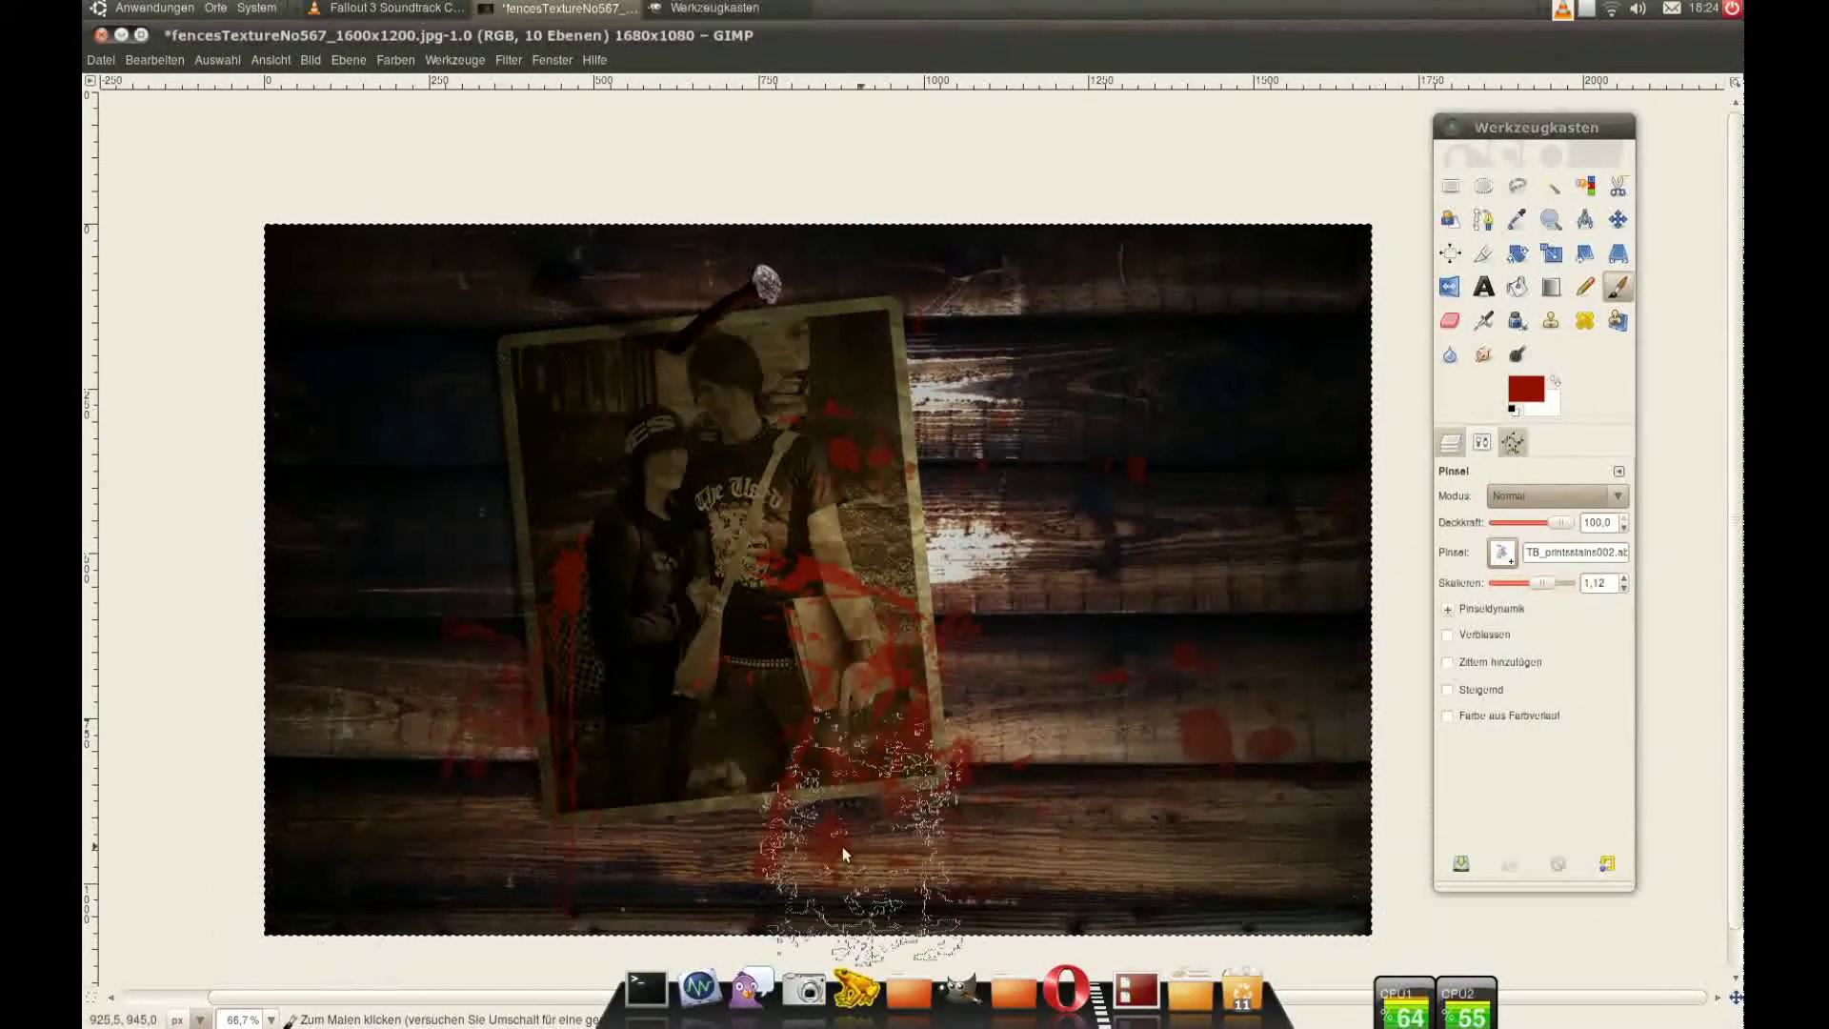
Step: Add red stains below the photo at scale 1.12 and a large splatter on the right at 2.82
click(1503, 553)
click(1548, 710)
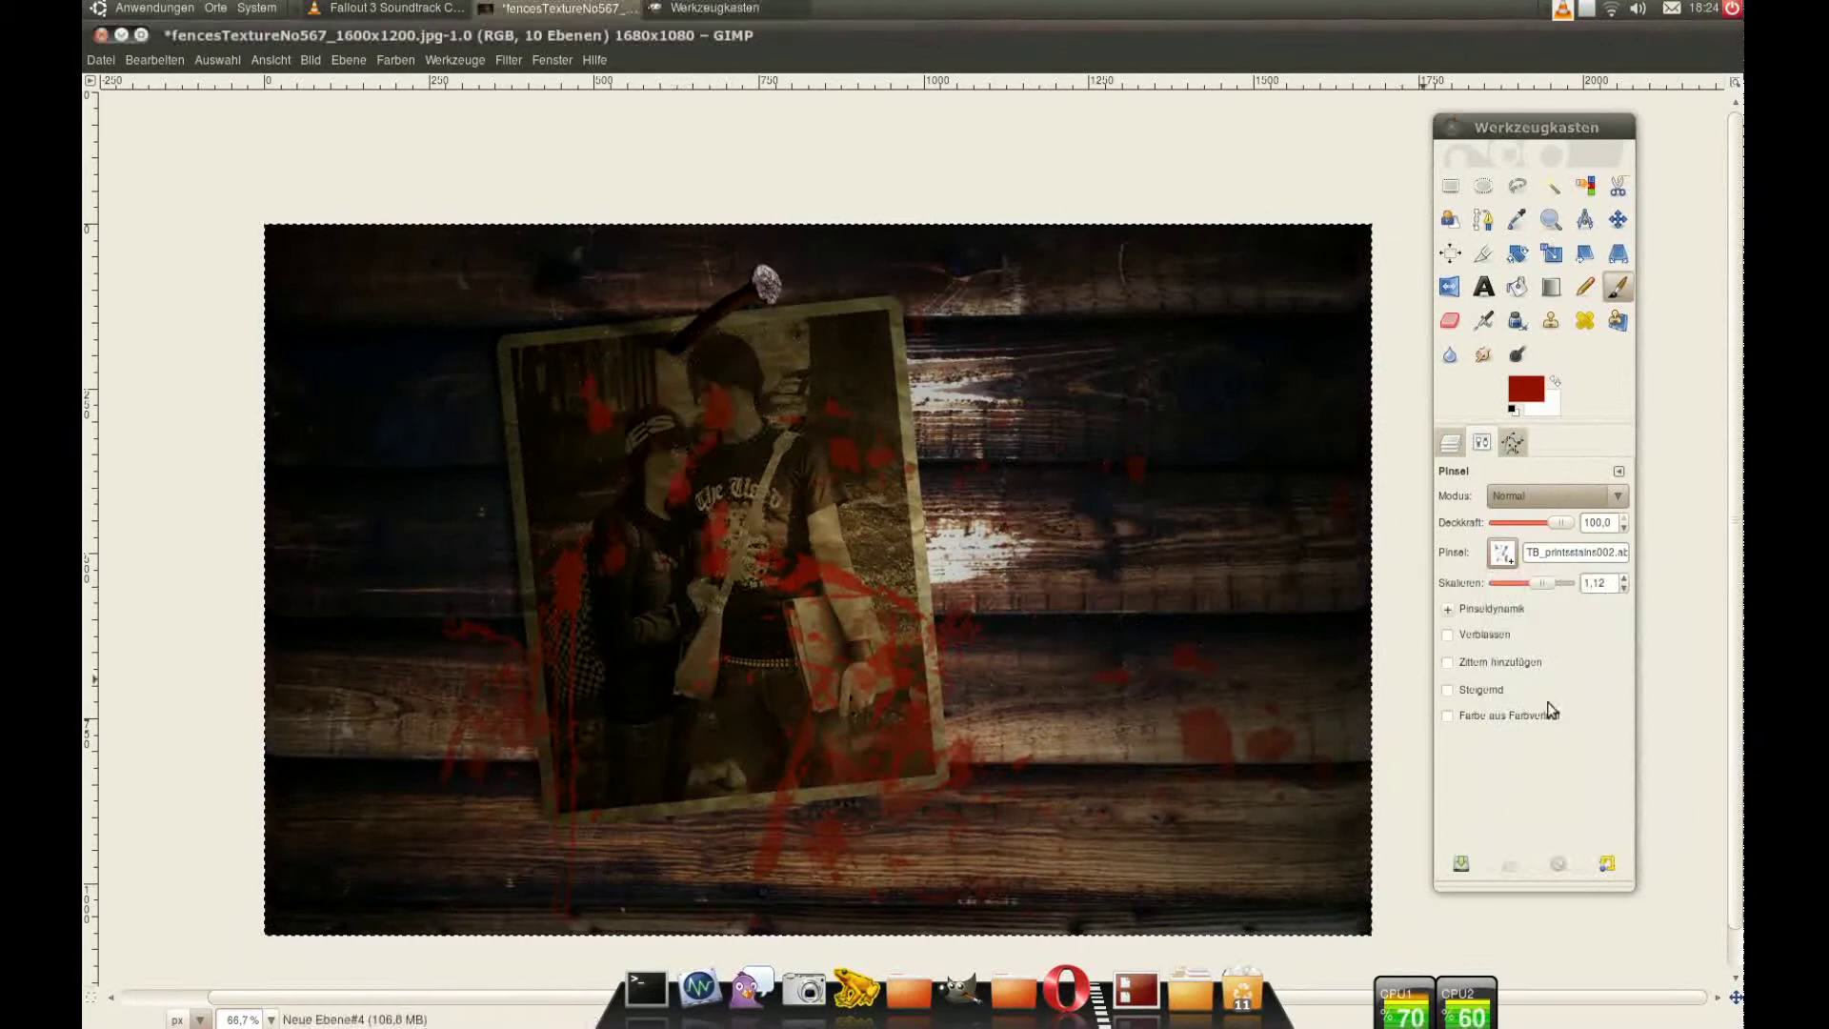
click(1510, 569)
click(1501, 816)
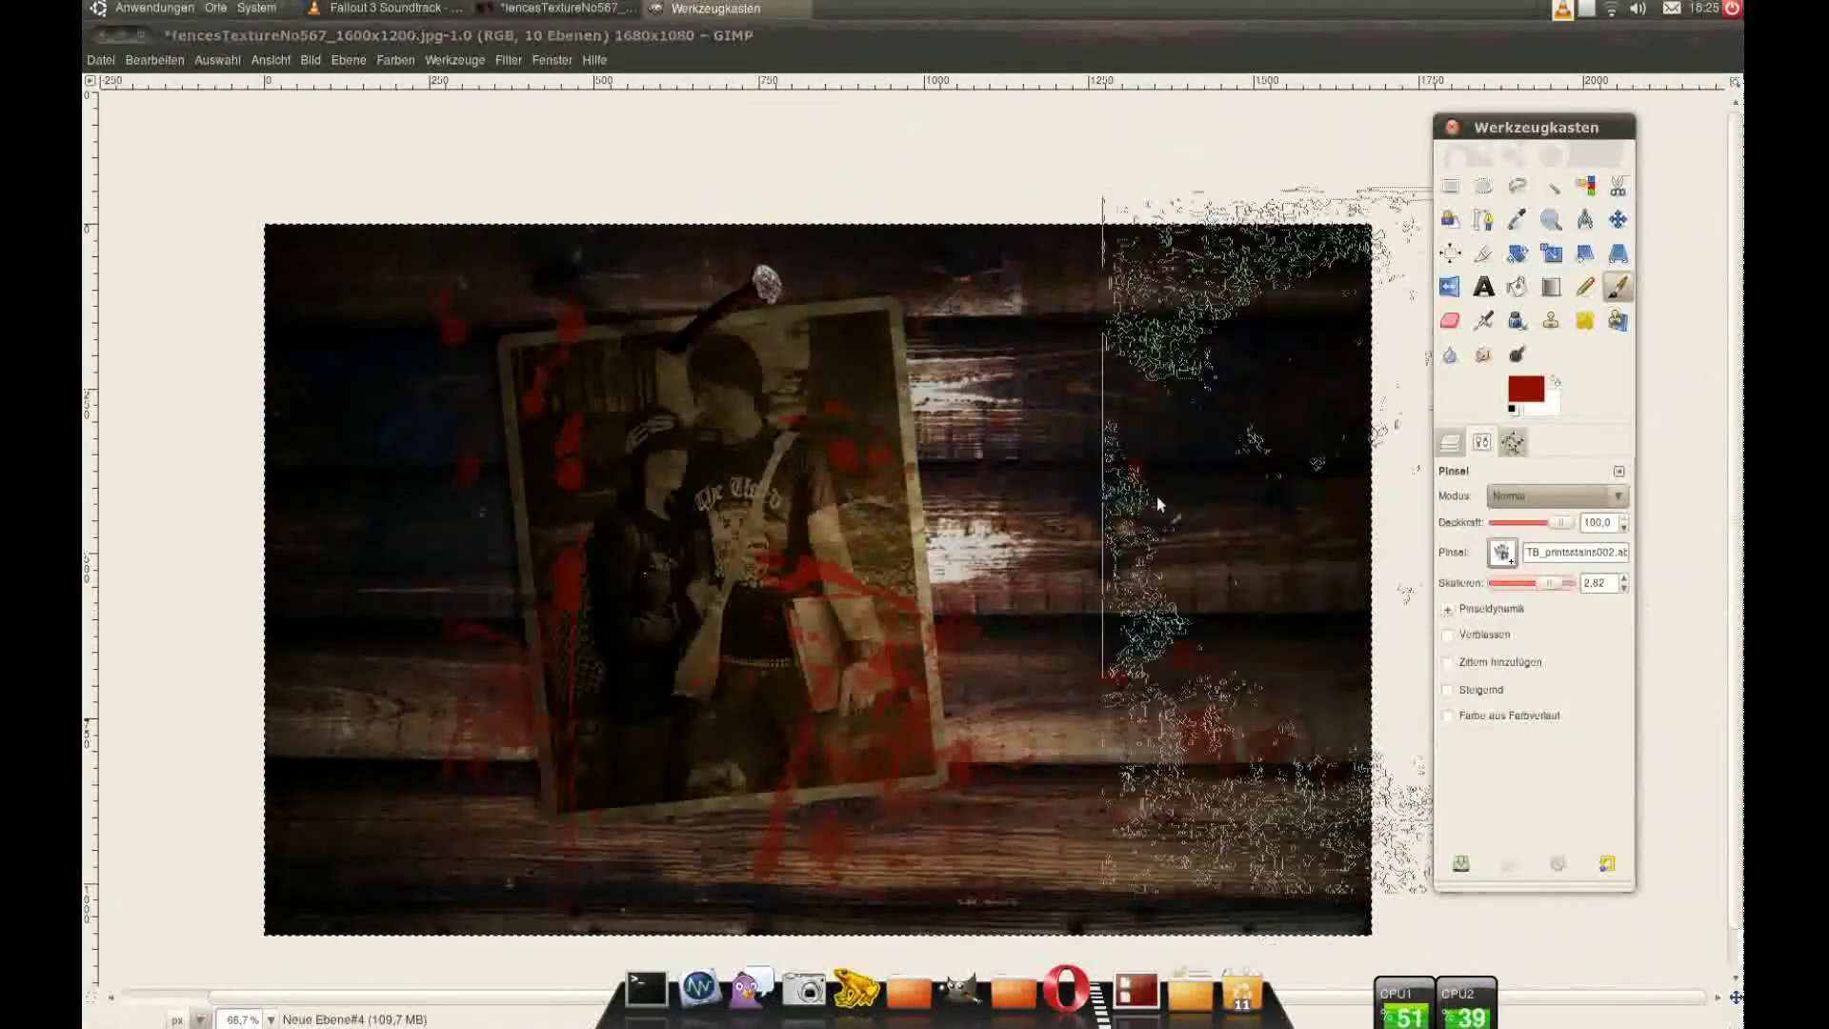
click(1148, 505)
click(1451, 442)
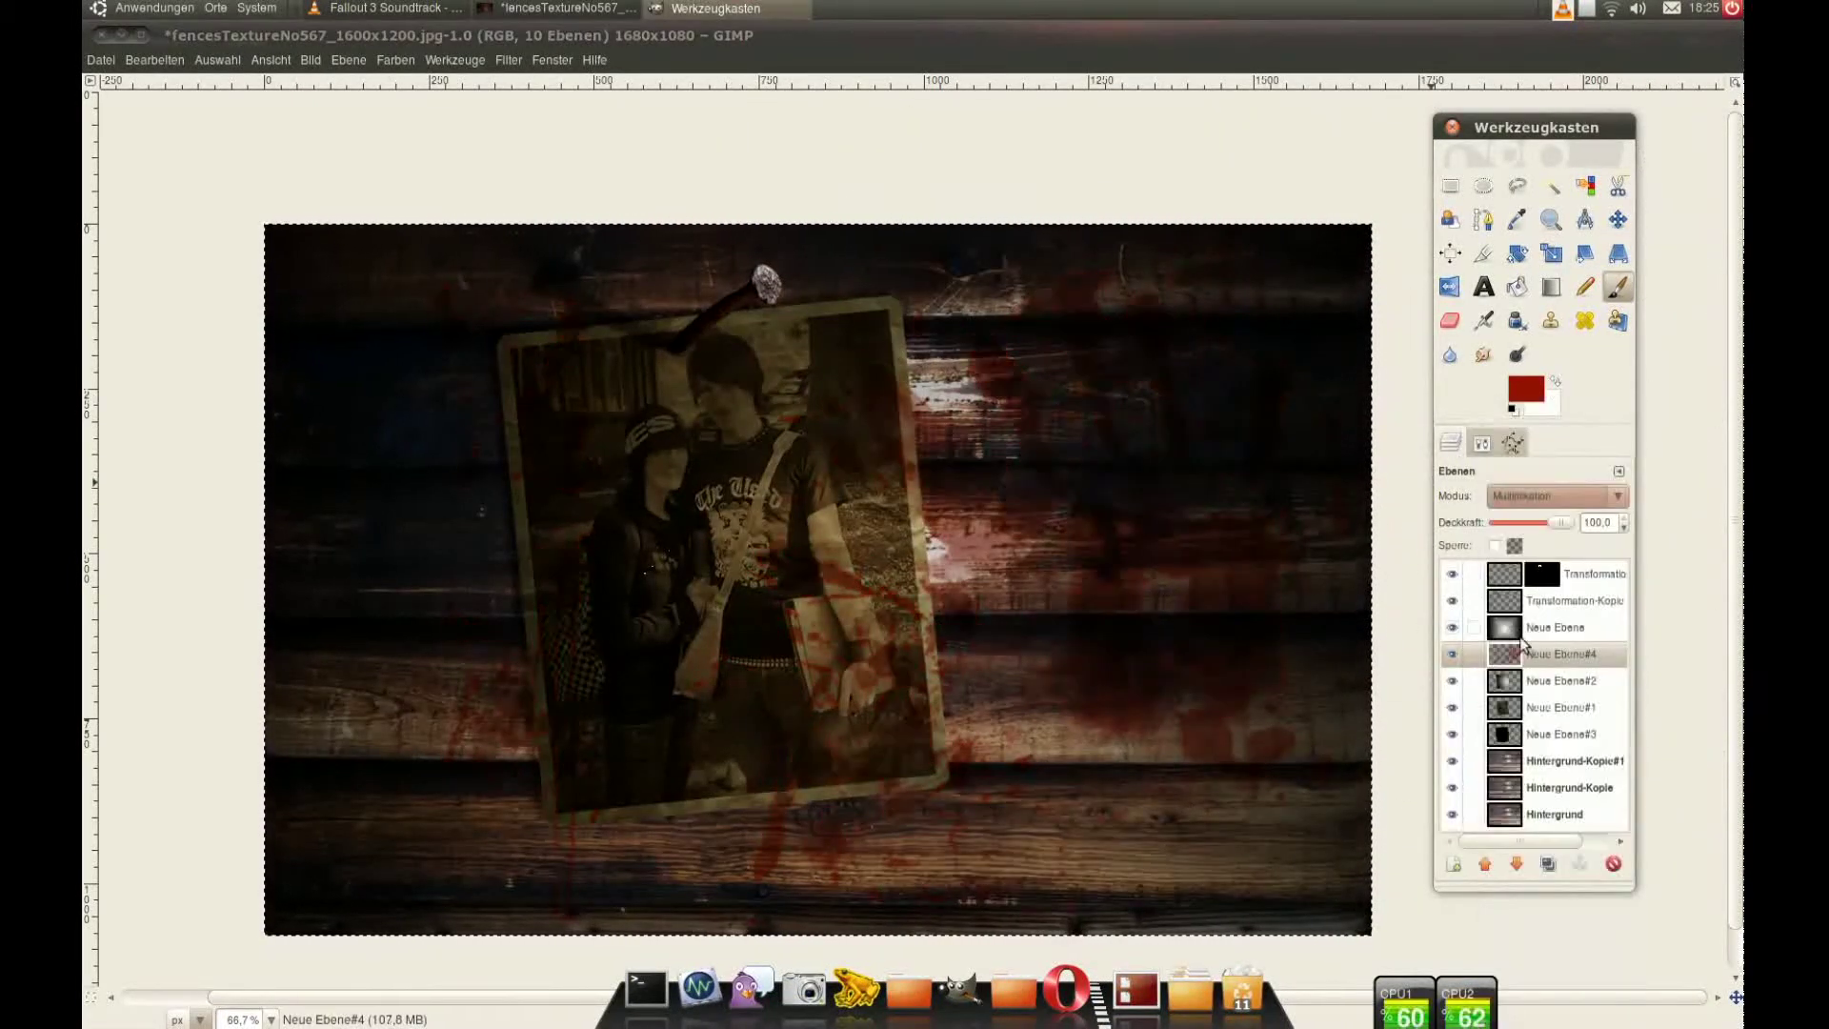
Step: Try a Brightness-Contrast adjustment on the splatter layer, then undo it
right_click(1553, 655)
click(1535, 568)
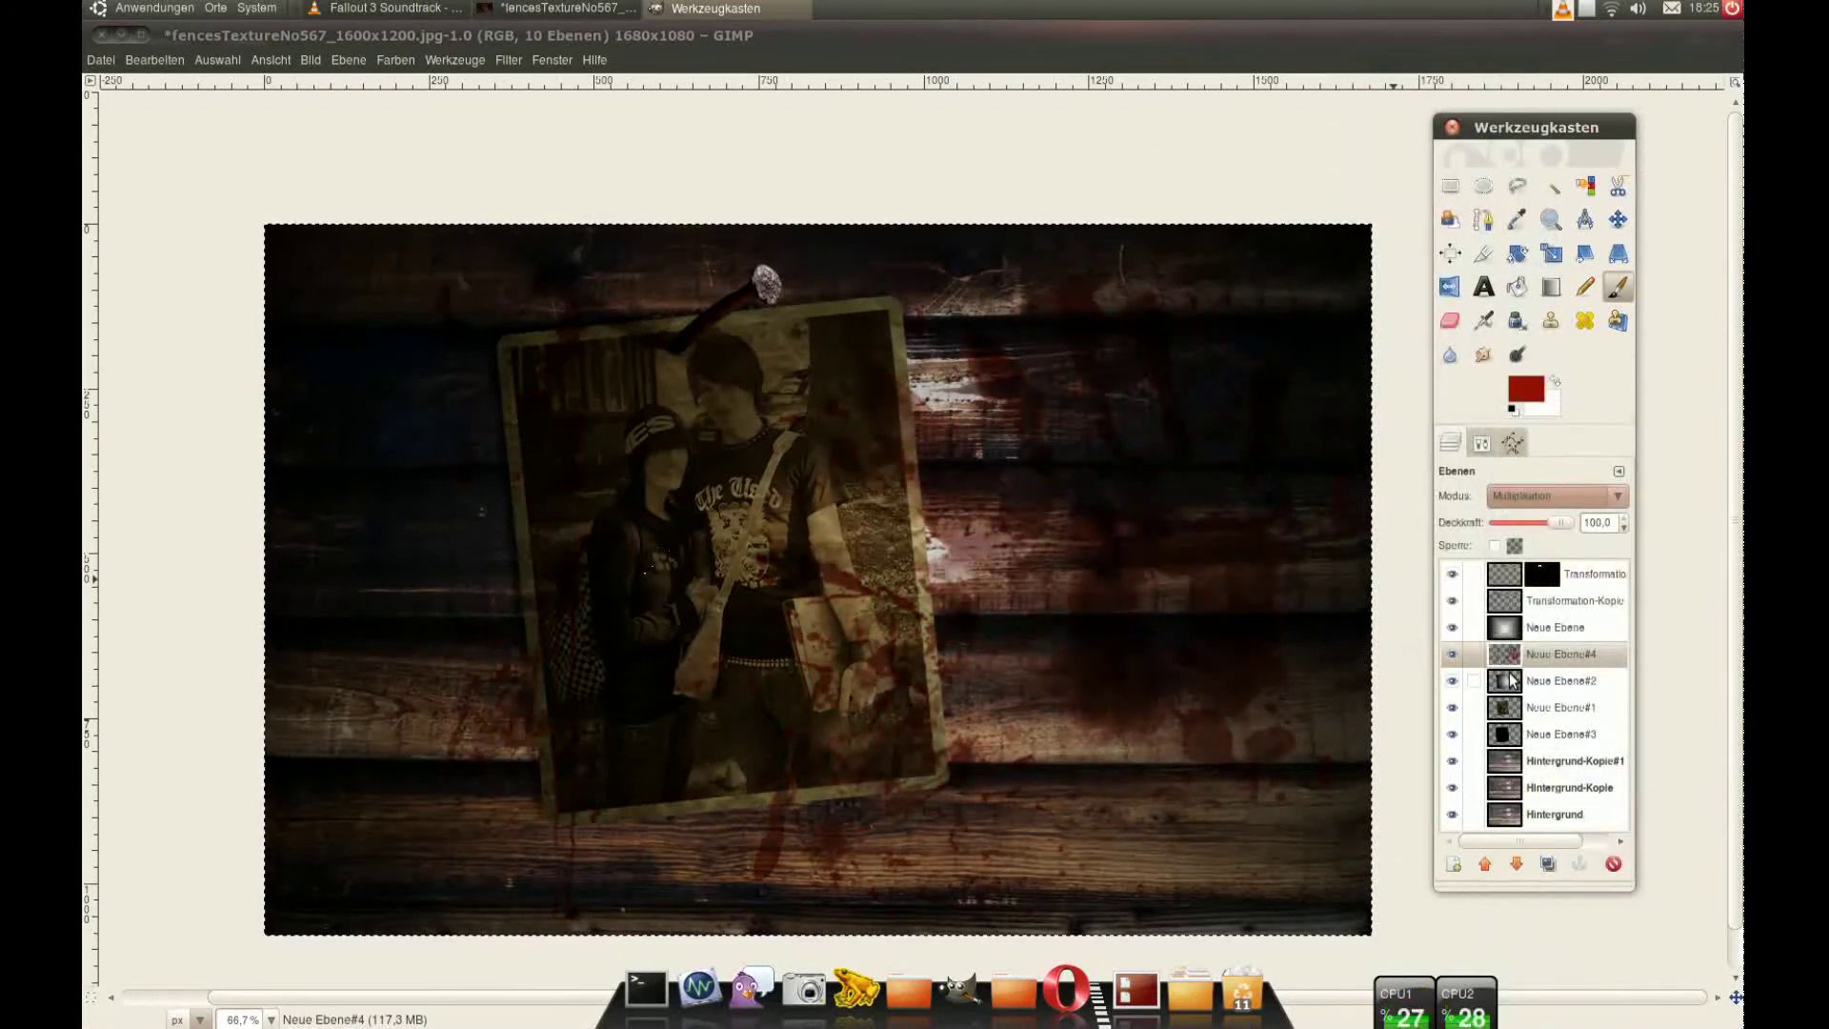
click(509, 59)
click(420, 163)
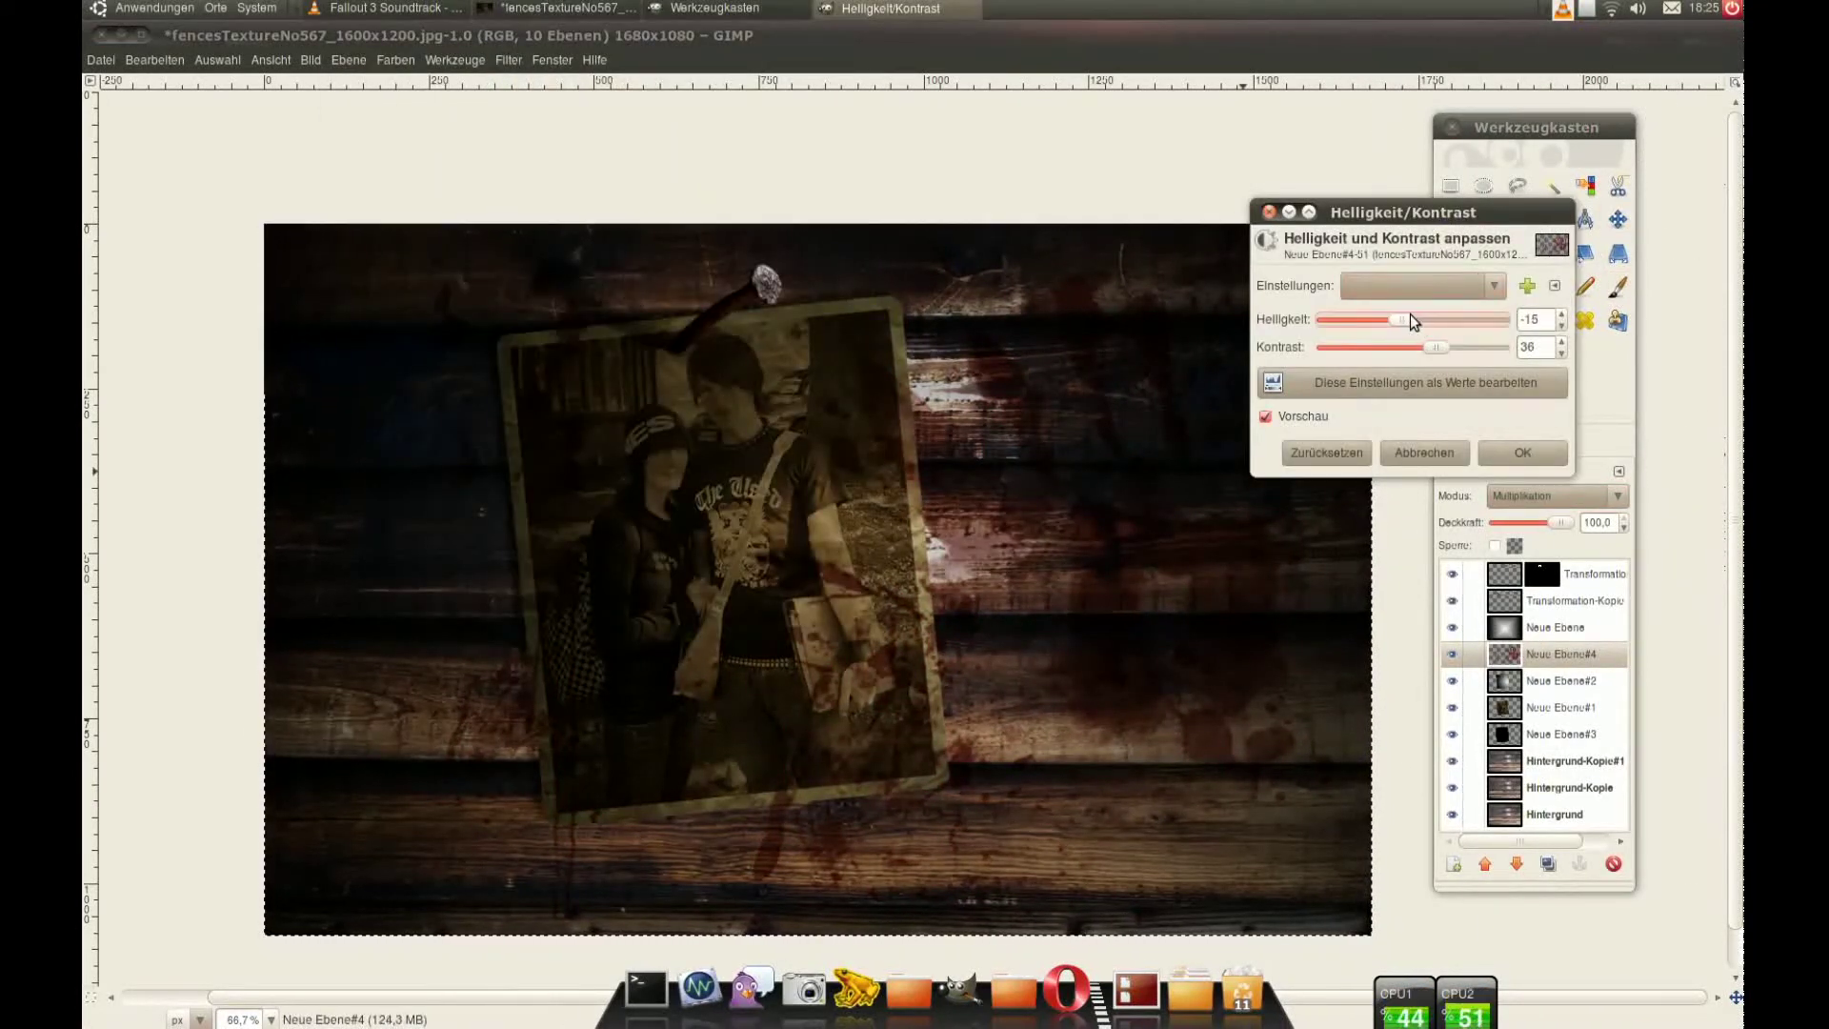
click(1522, 451)
key(ctrl+z)
key(ctrl+z)
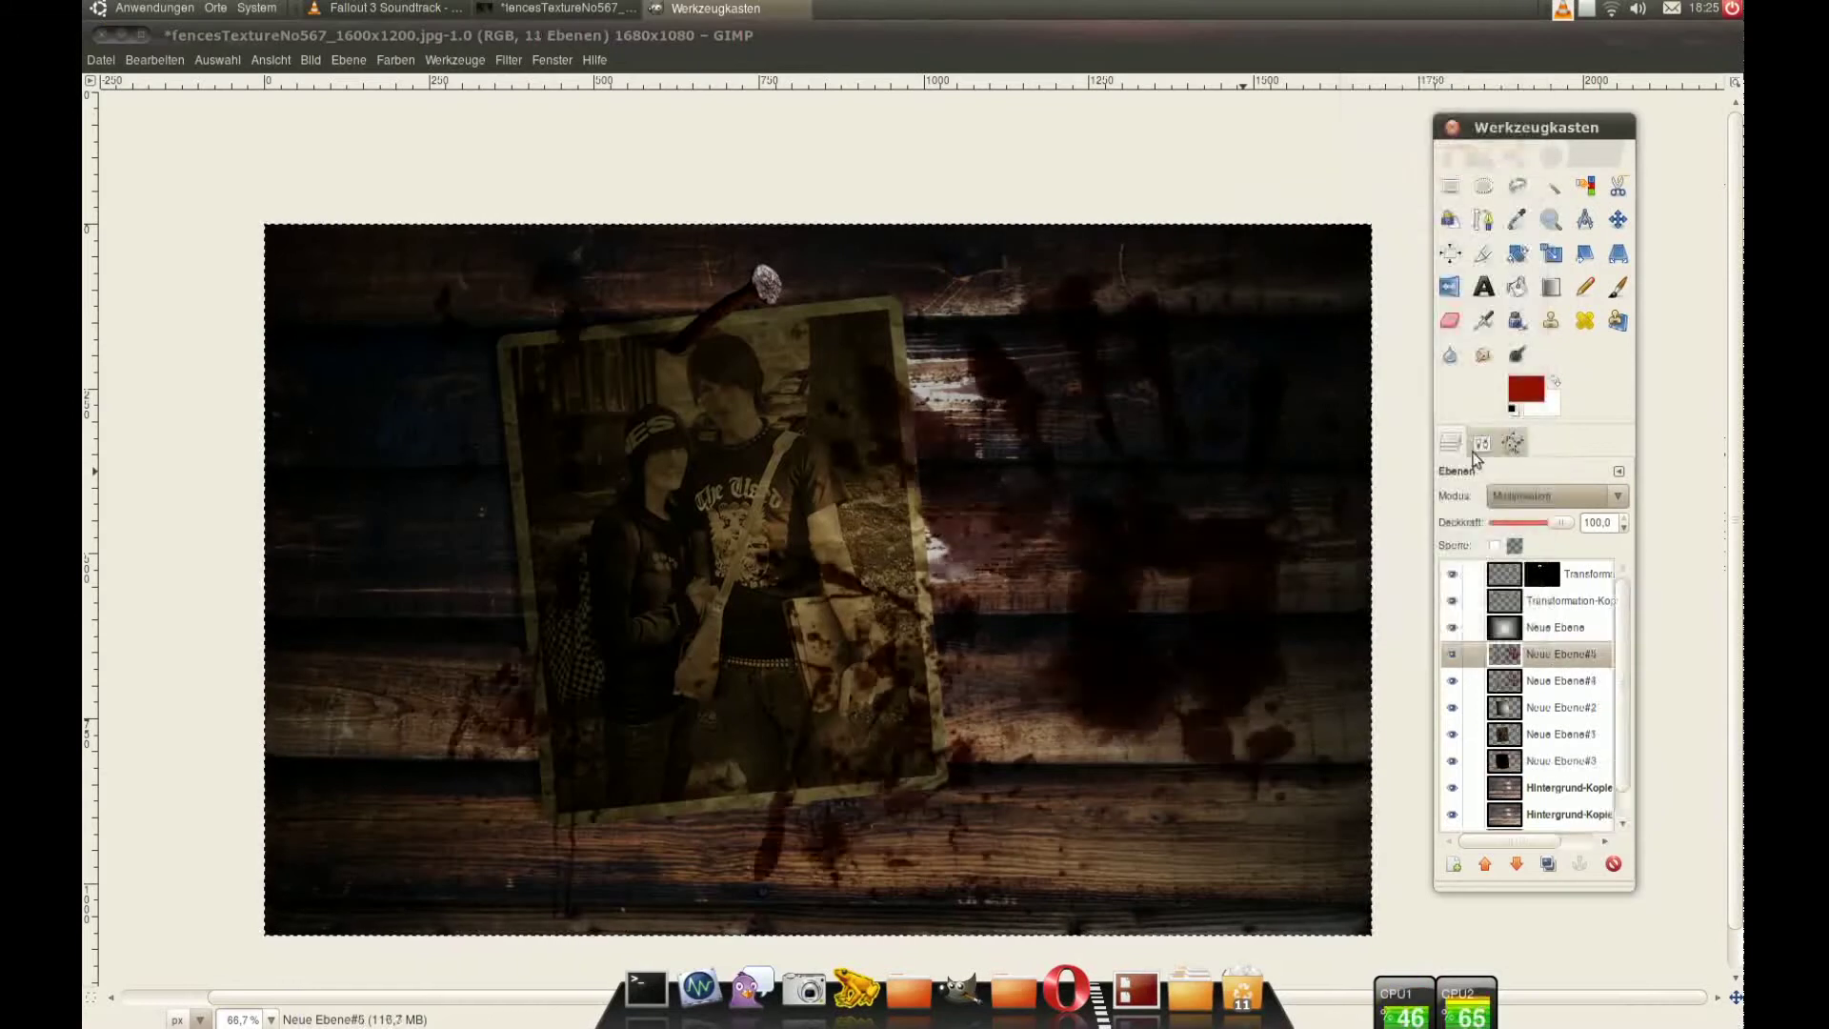
Step: Add a layer mask to the splatter layer
right_click(1524, 653)
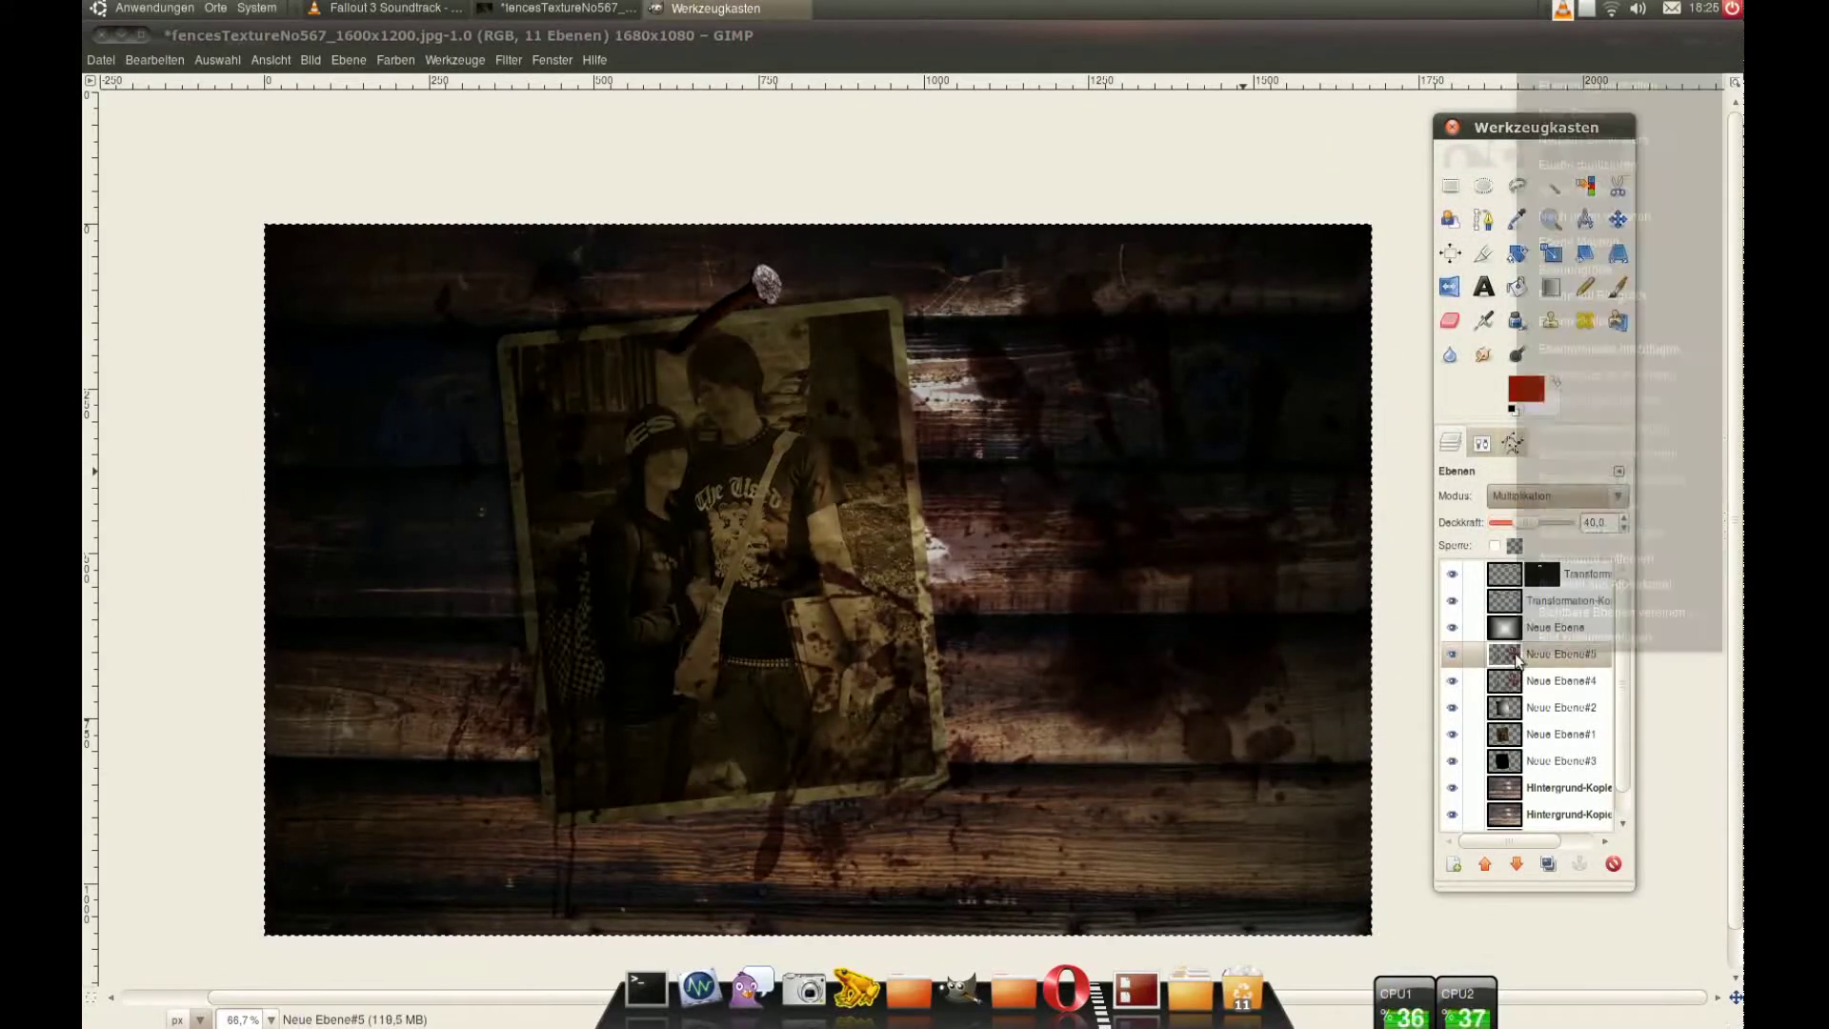
key(1)
right_click(1515, 653)
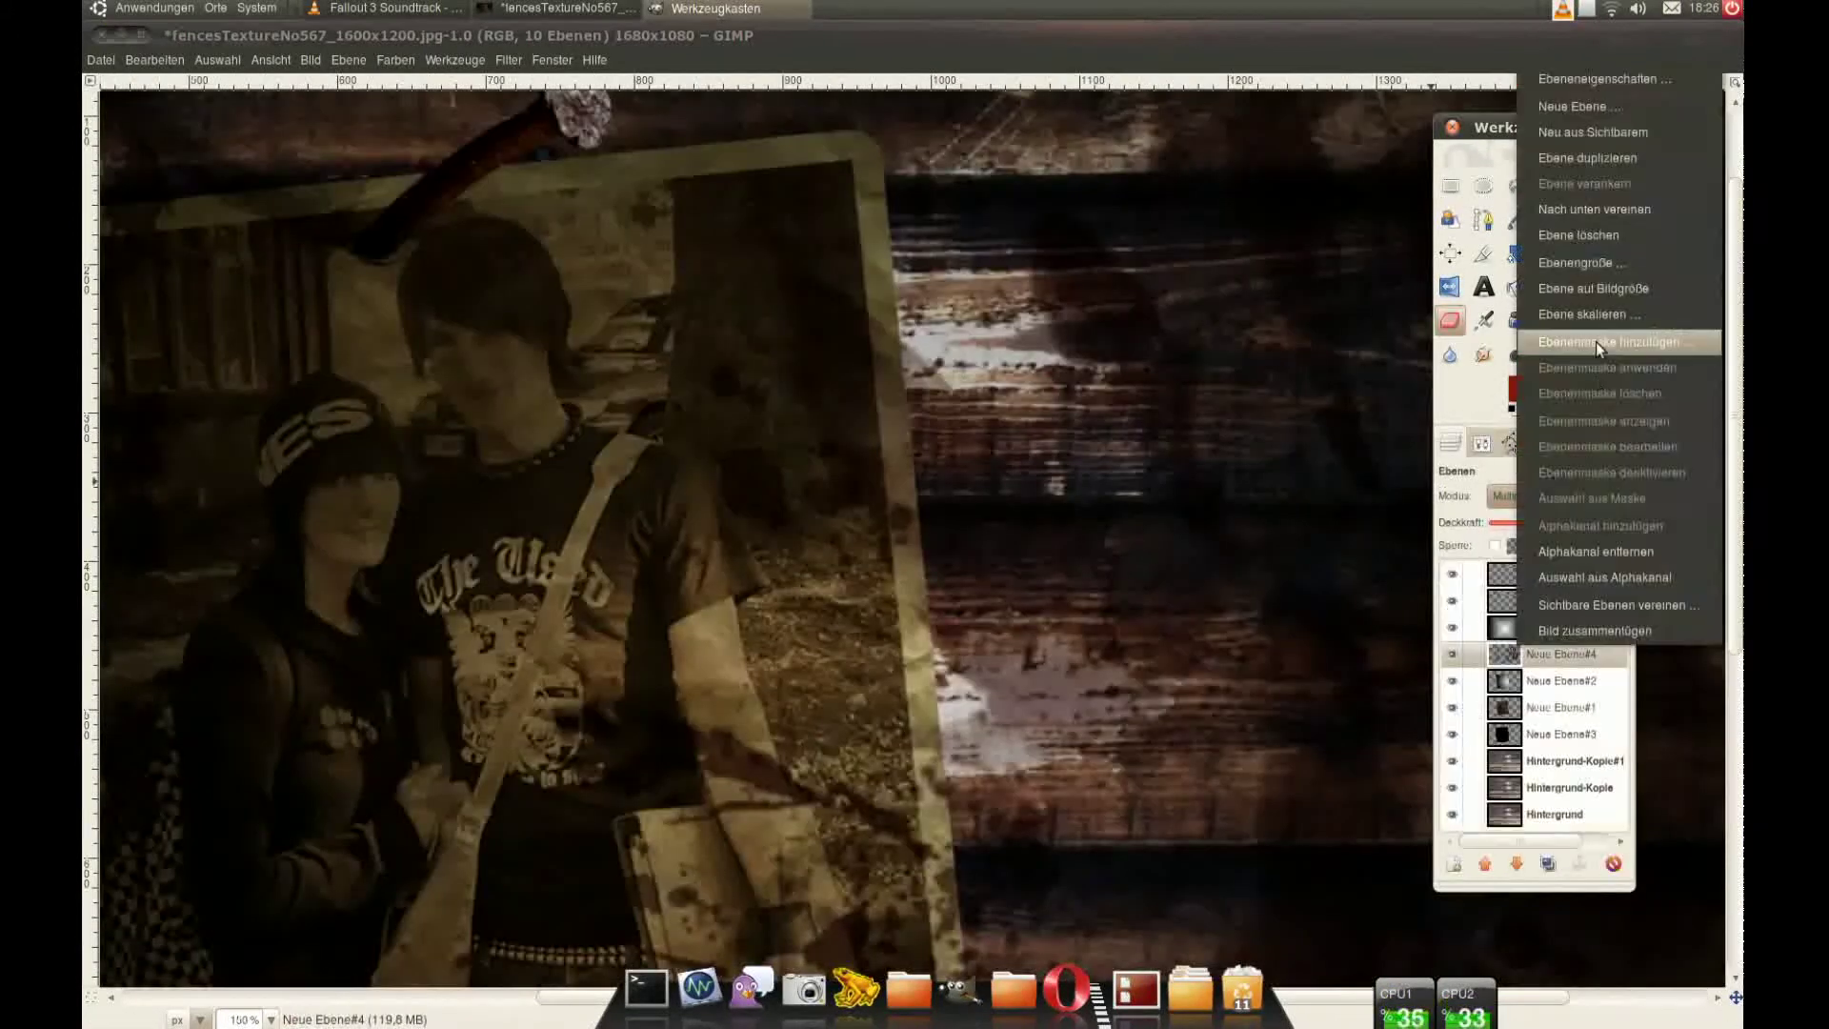
click(1597, 341)
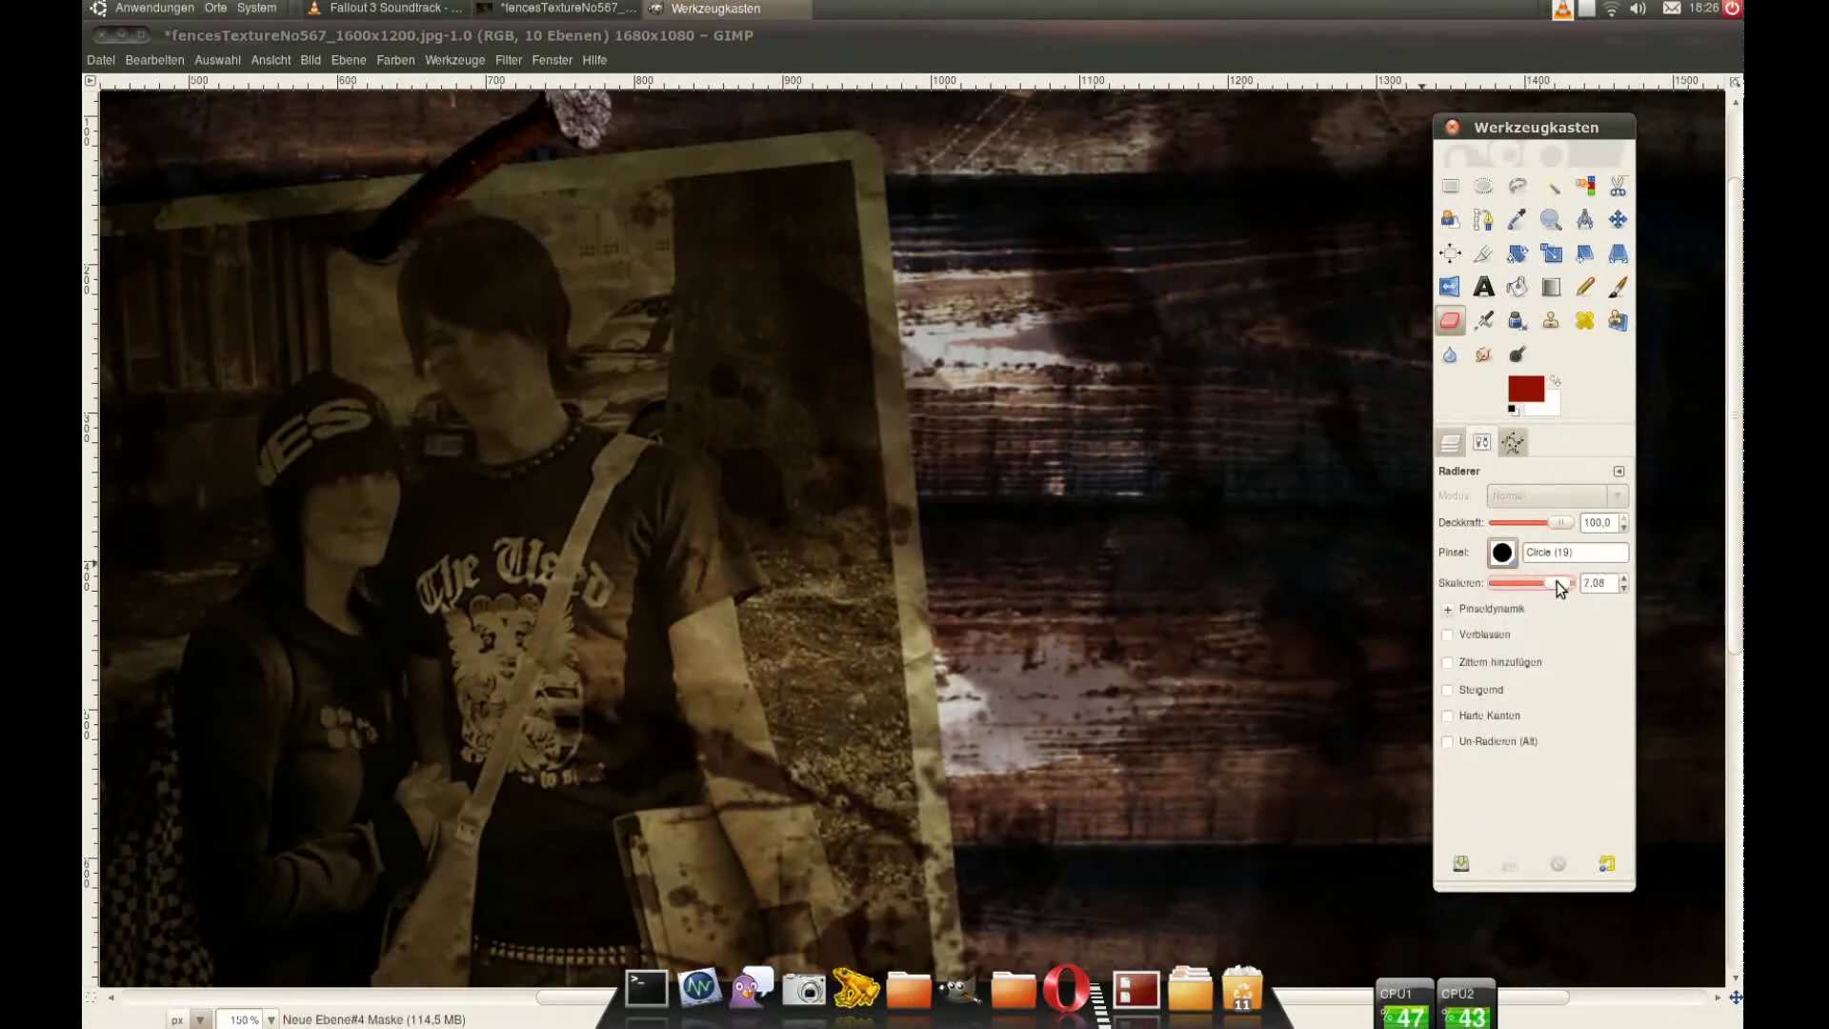
key(ctrl+l)
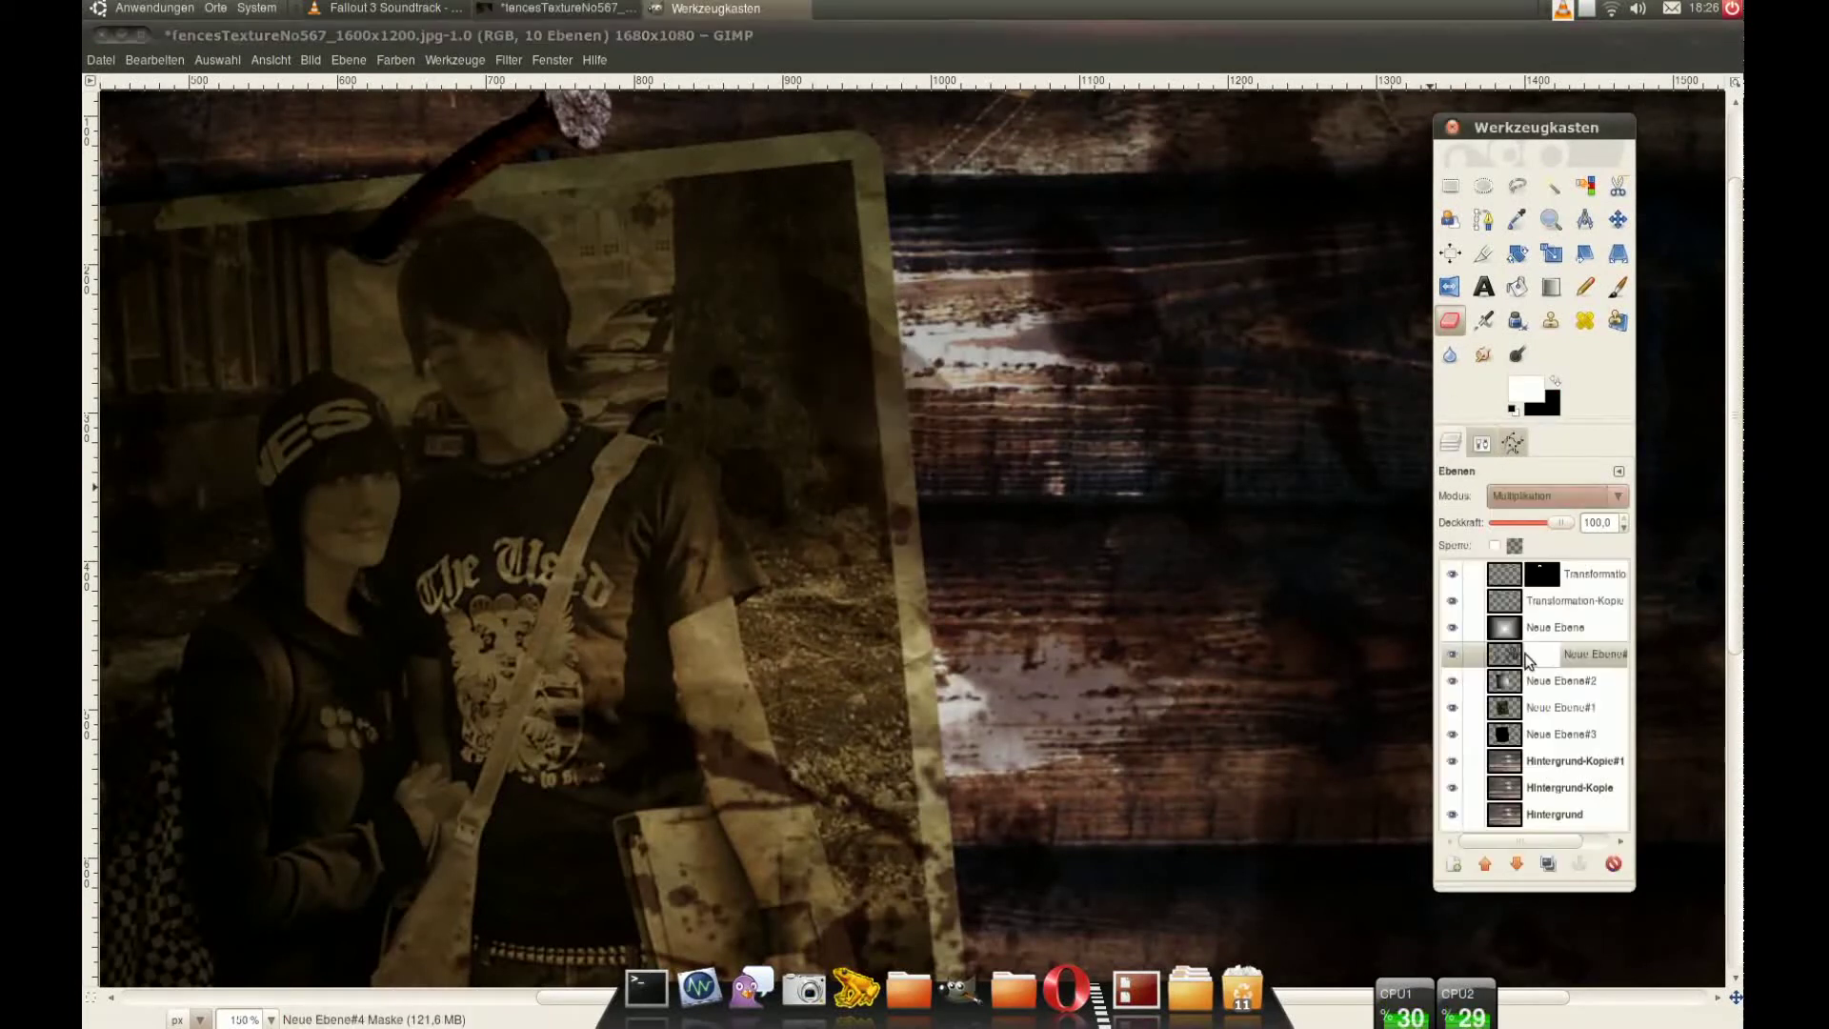
Step: Enlarge the soft Circle Fuzzy (19) paintbrush, zoom out, and select Neue Ebene#2
key(p)
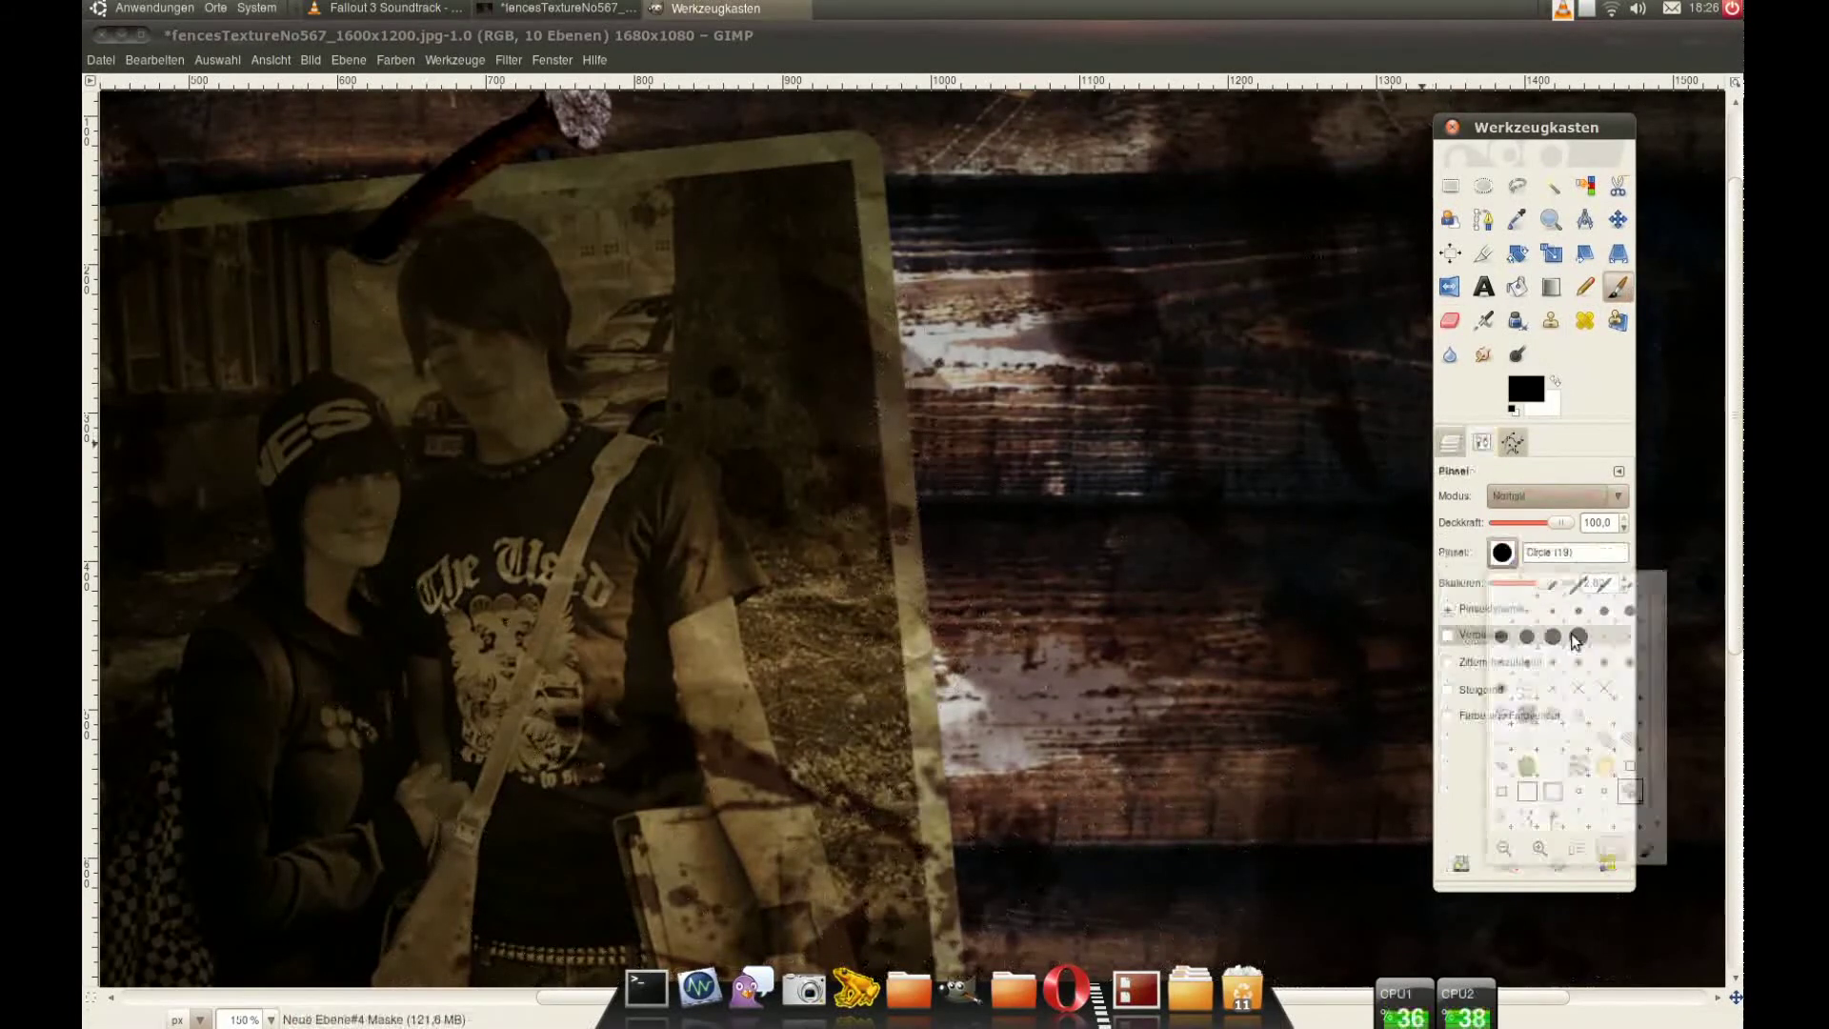
drag(1549, 582, 1559, 596)
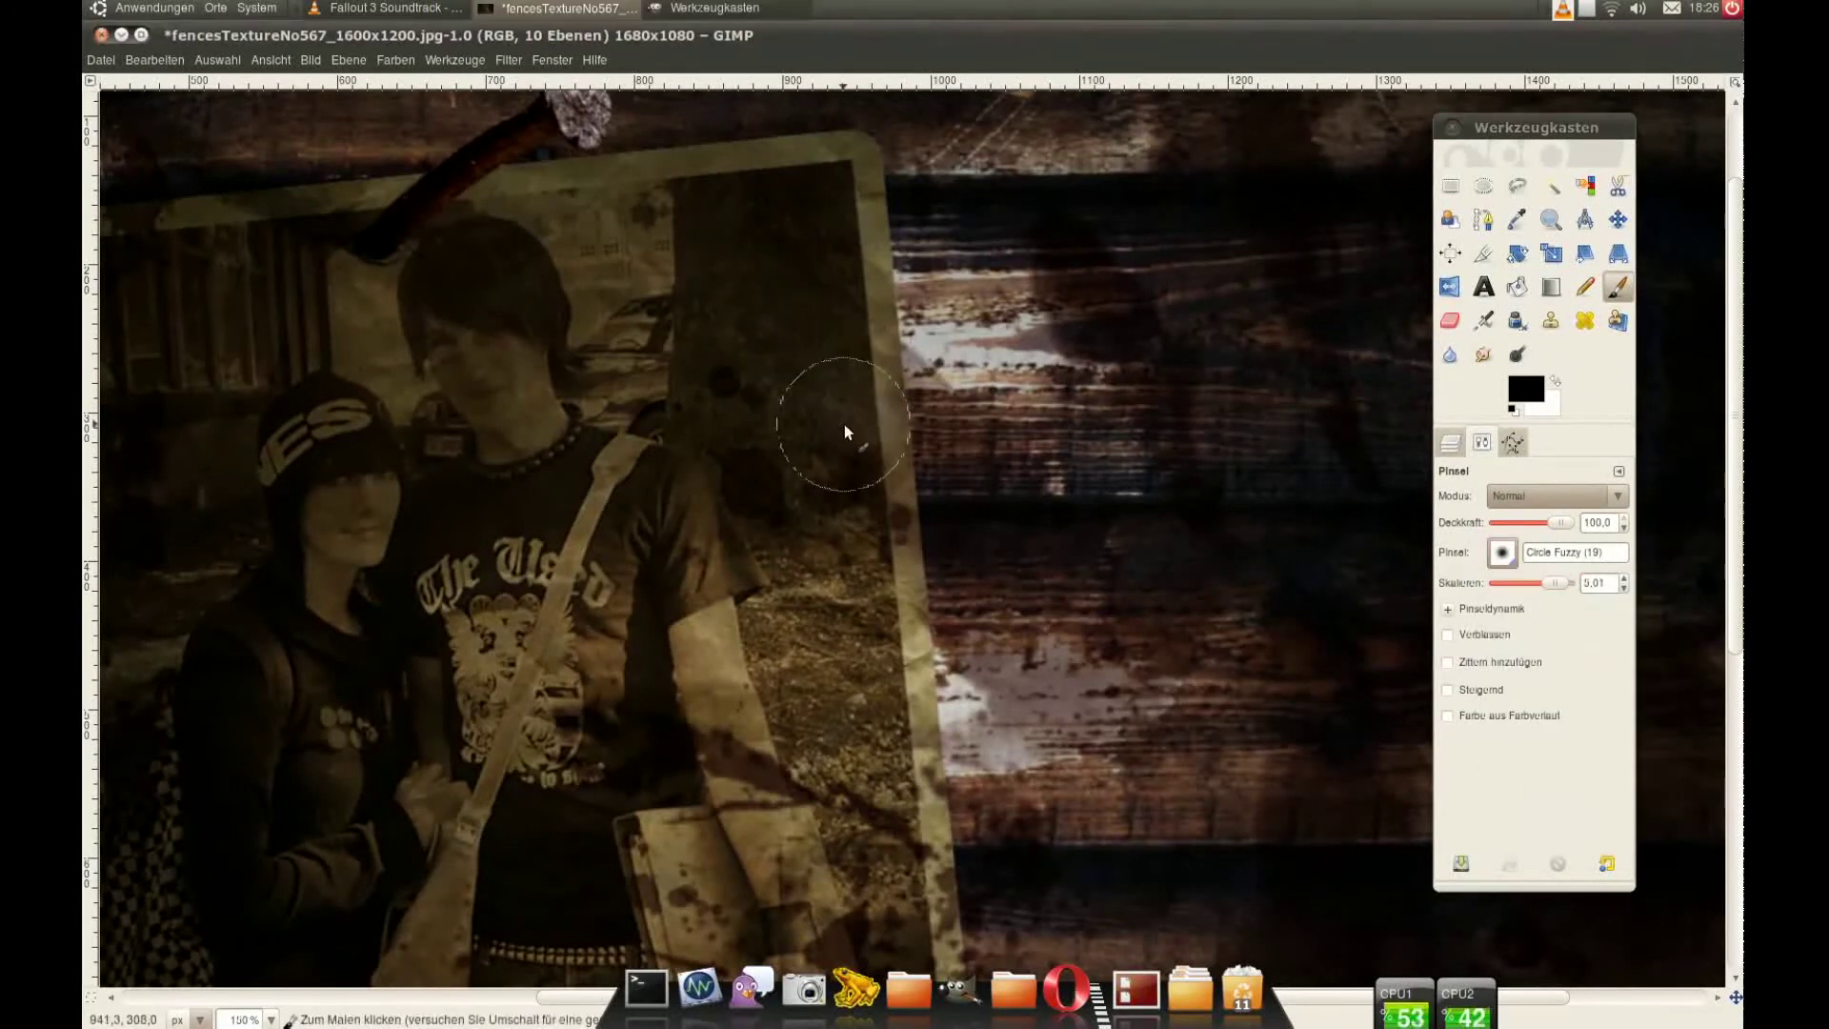
key(minus)
key(minus)
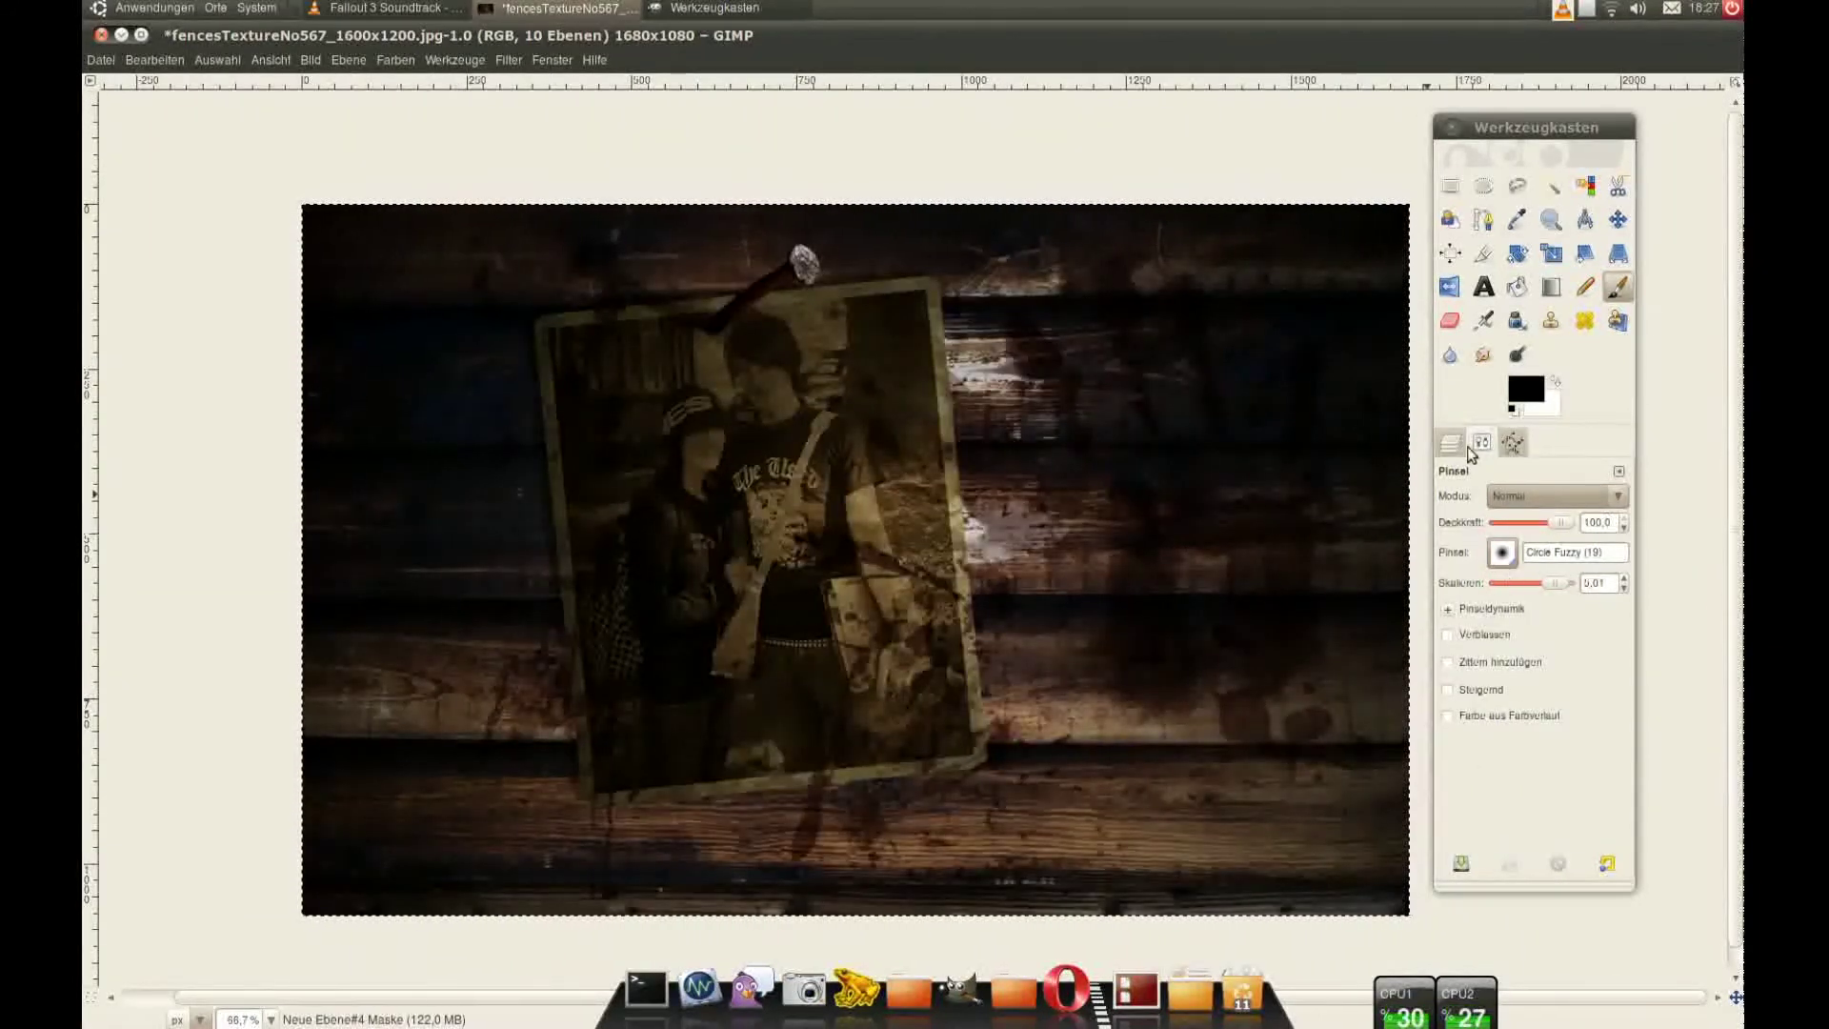
click(1452, 442)
Step: Merge Neue Ebene#2 down, hide Neue Ebene#3 and return to Neue Ebene#1
right_click(1515, 684)
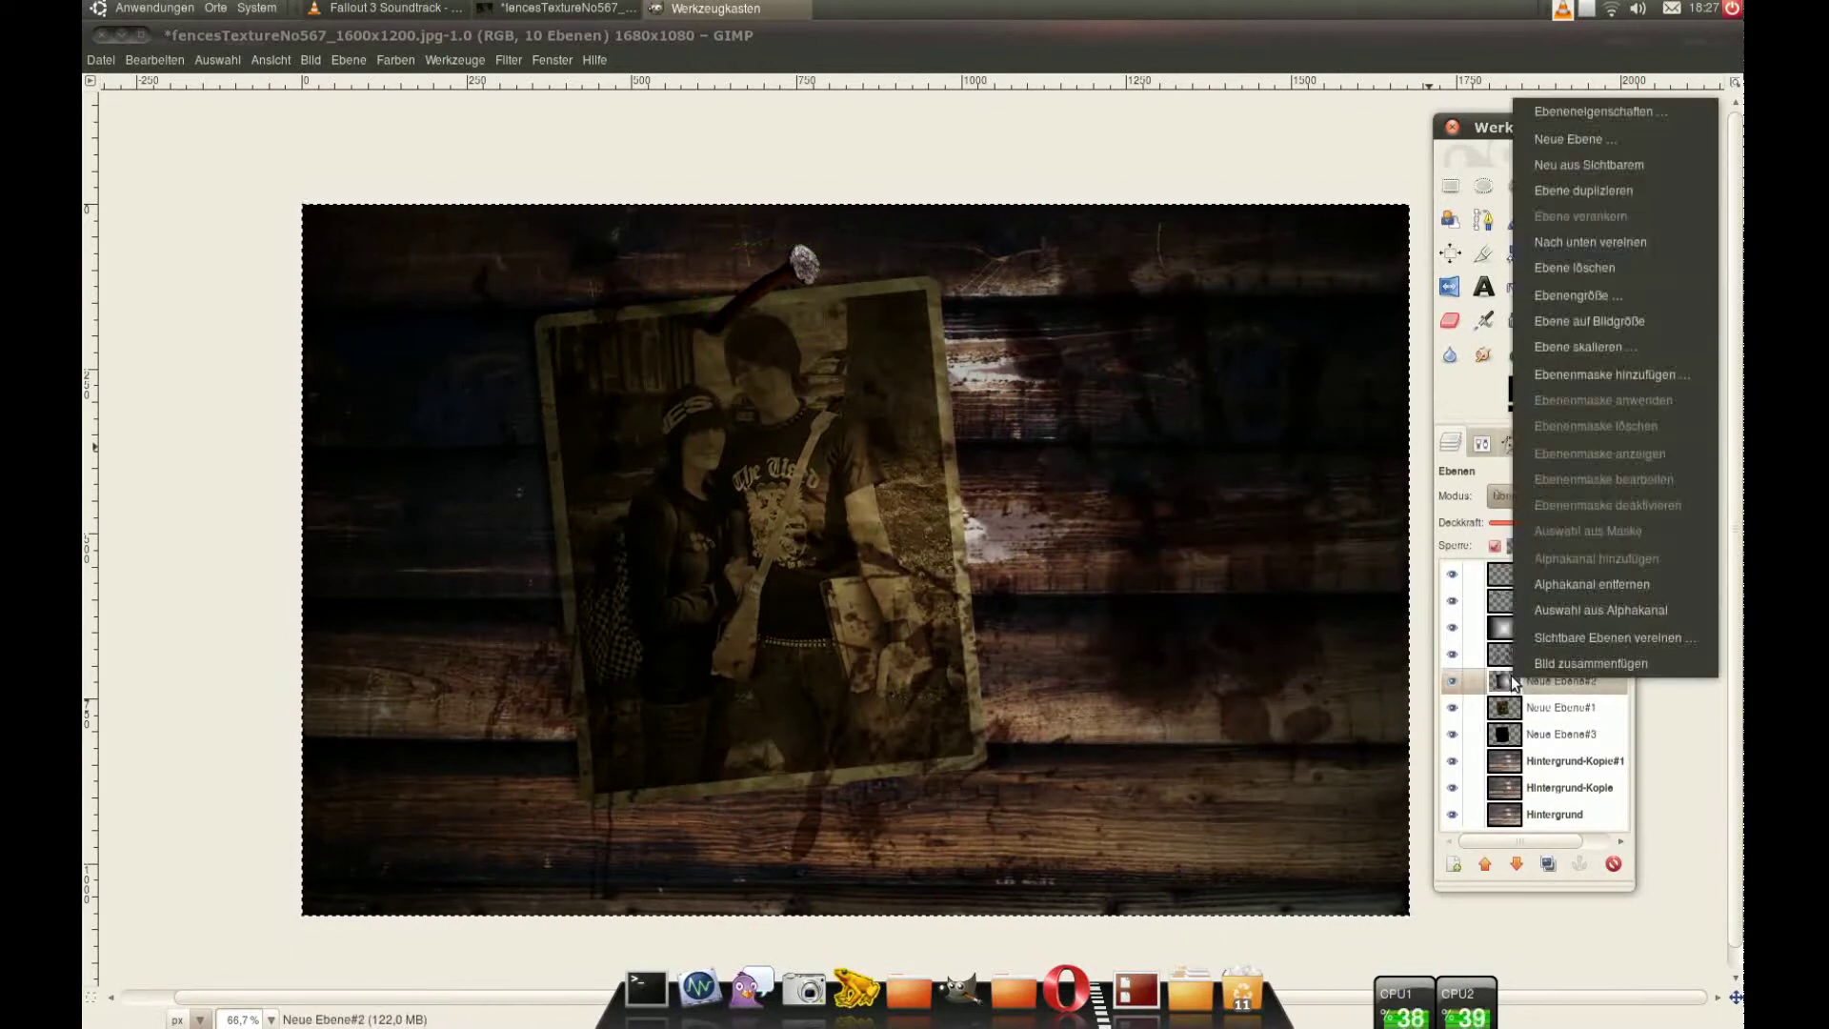
click(1610, 242)
click(1473, 709)
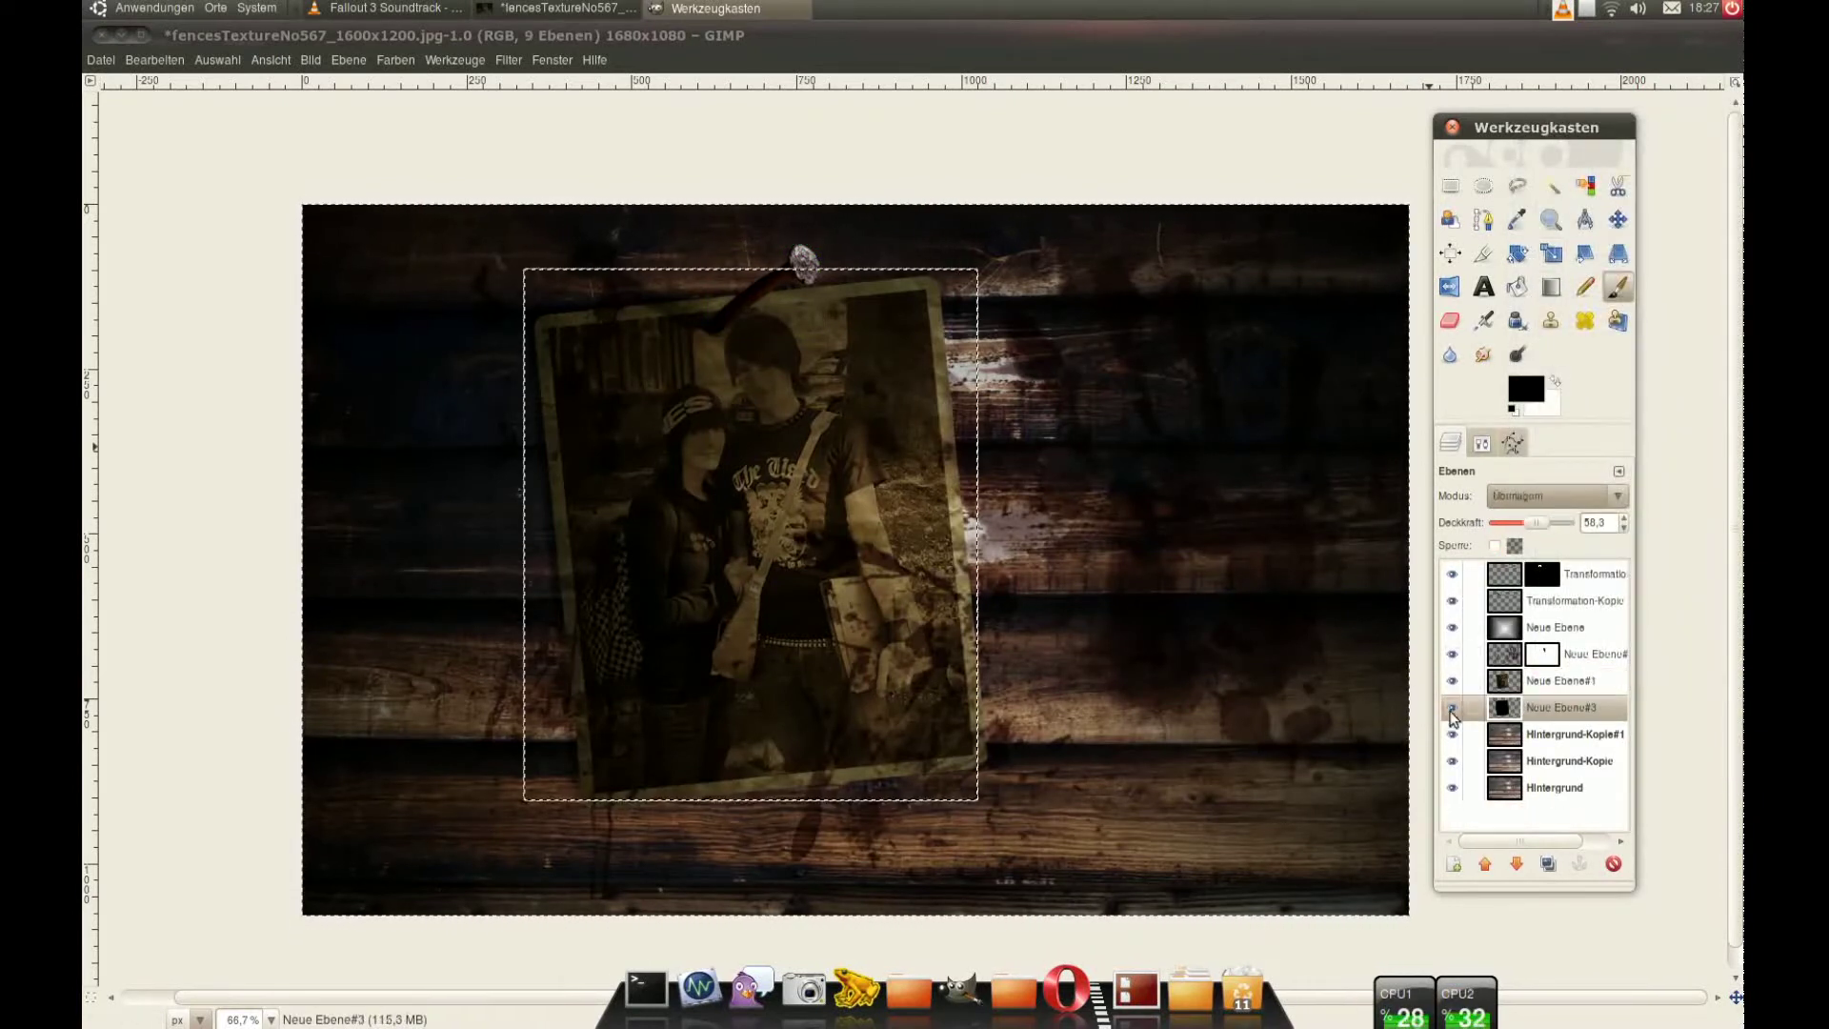
right_click(1534, 680)
key(Escape)
Step: Free-select the man's head at 200% zoom and mask it out of Neue Ebene#1
key(f)
key(2)
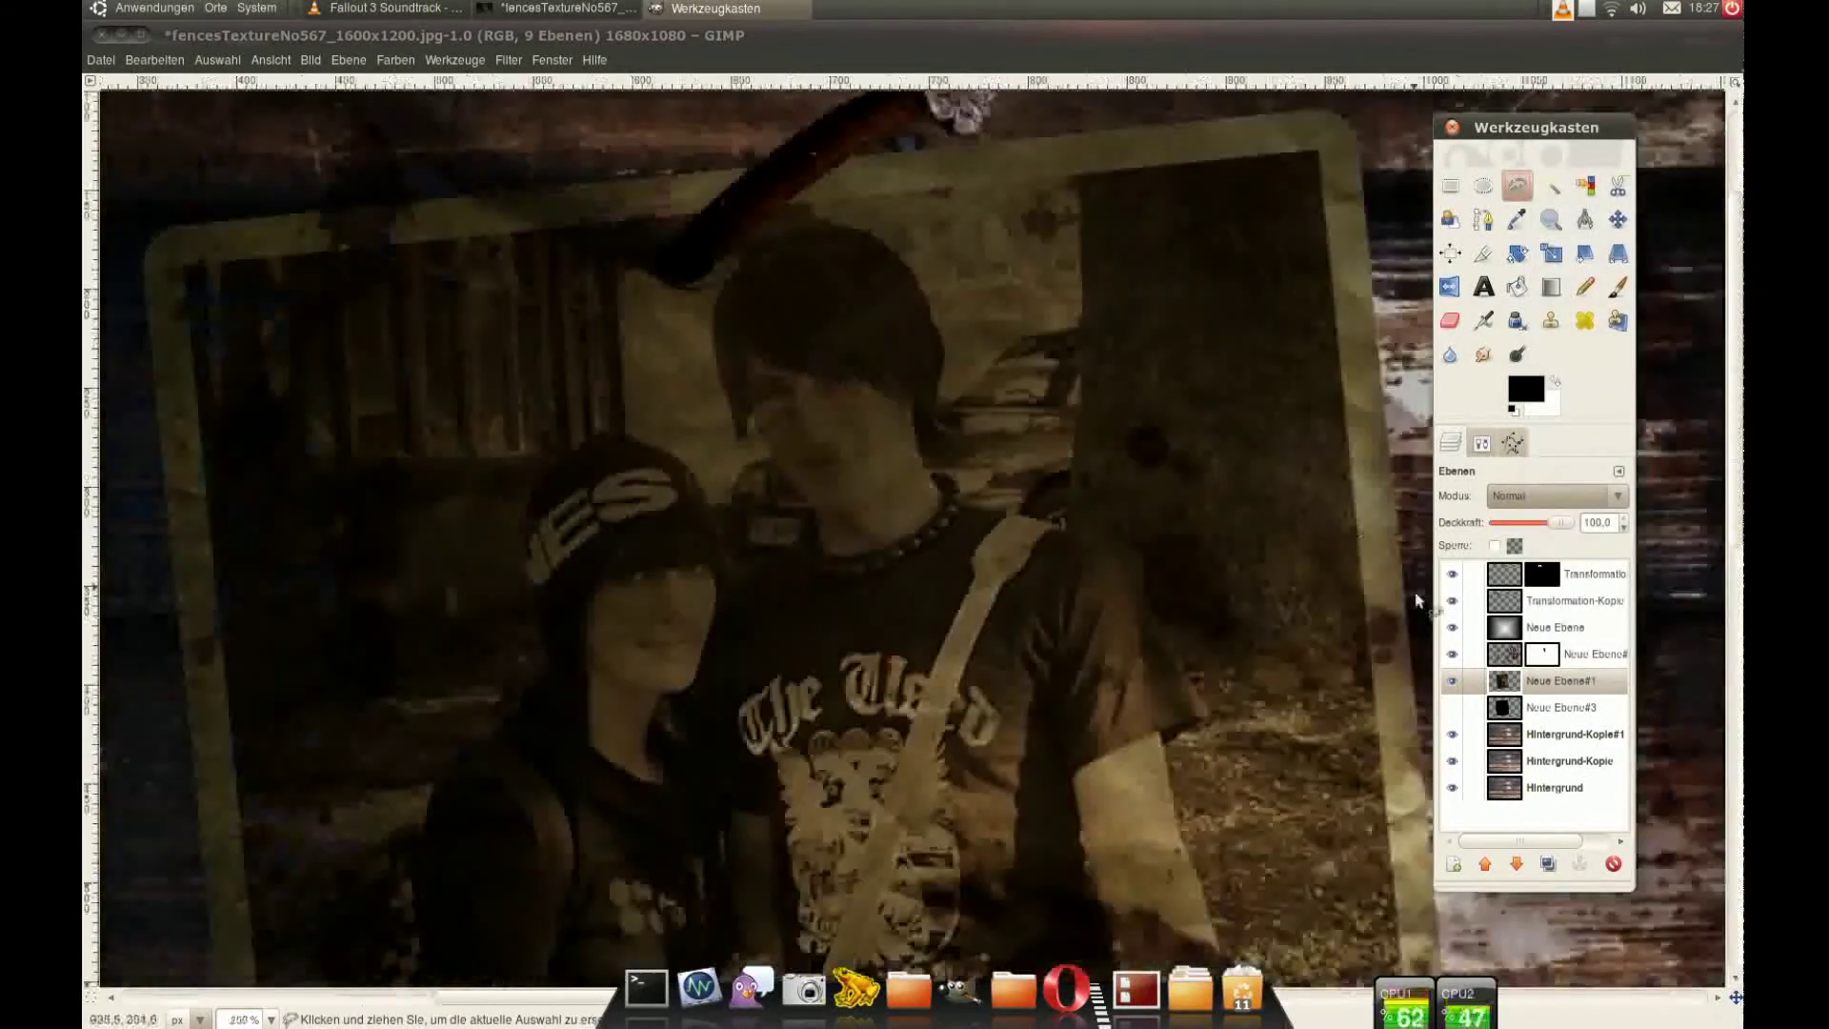
drag(879, 290, 815, 295)
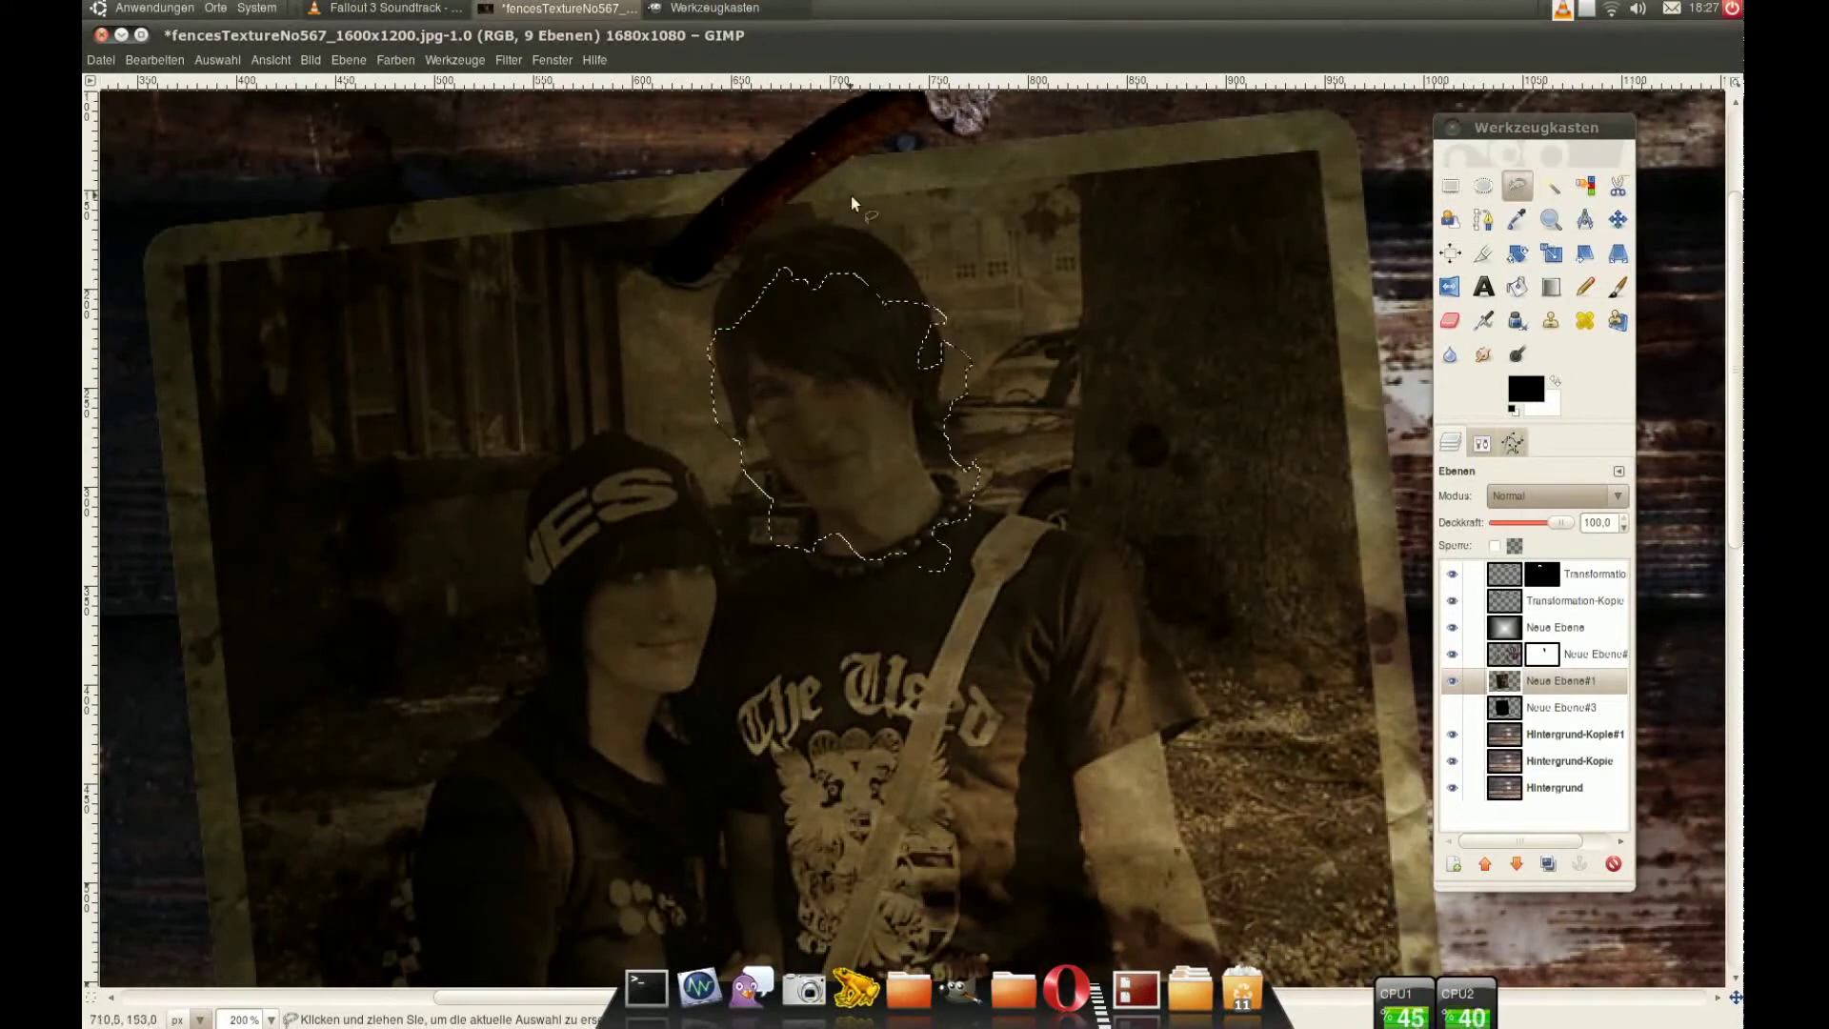
key(shift+b)
click(884, 423)
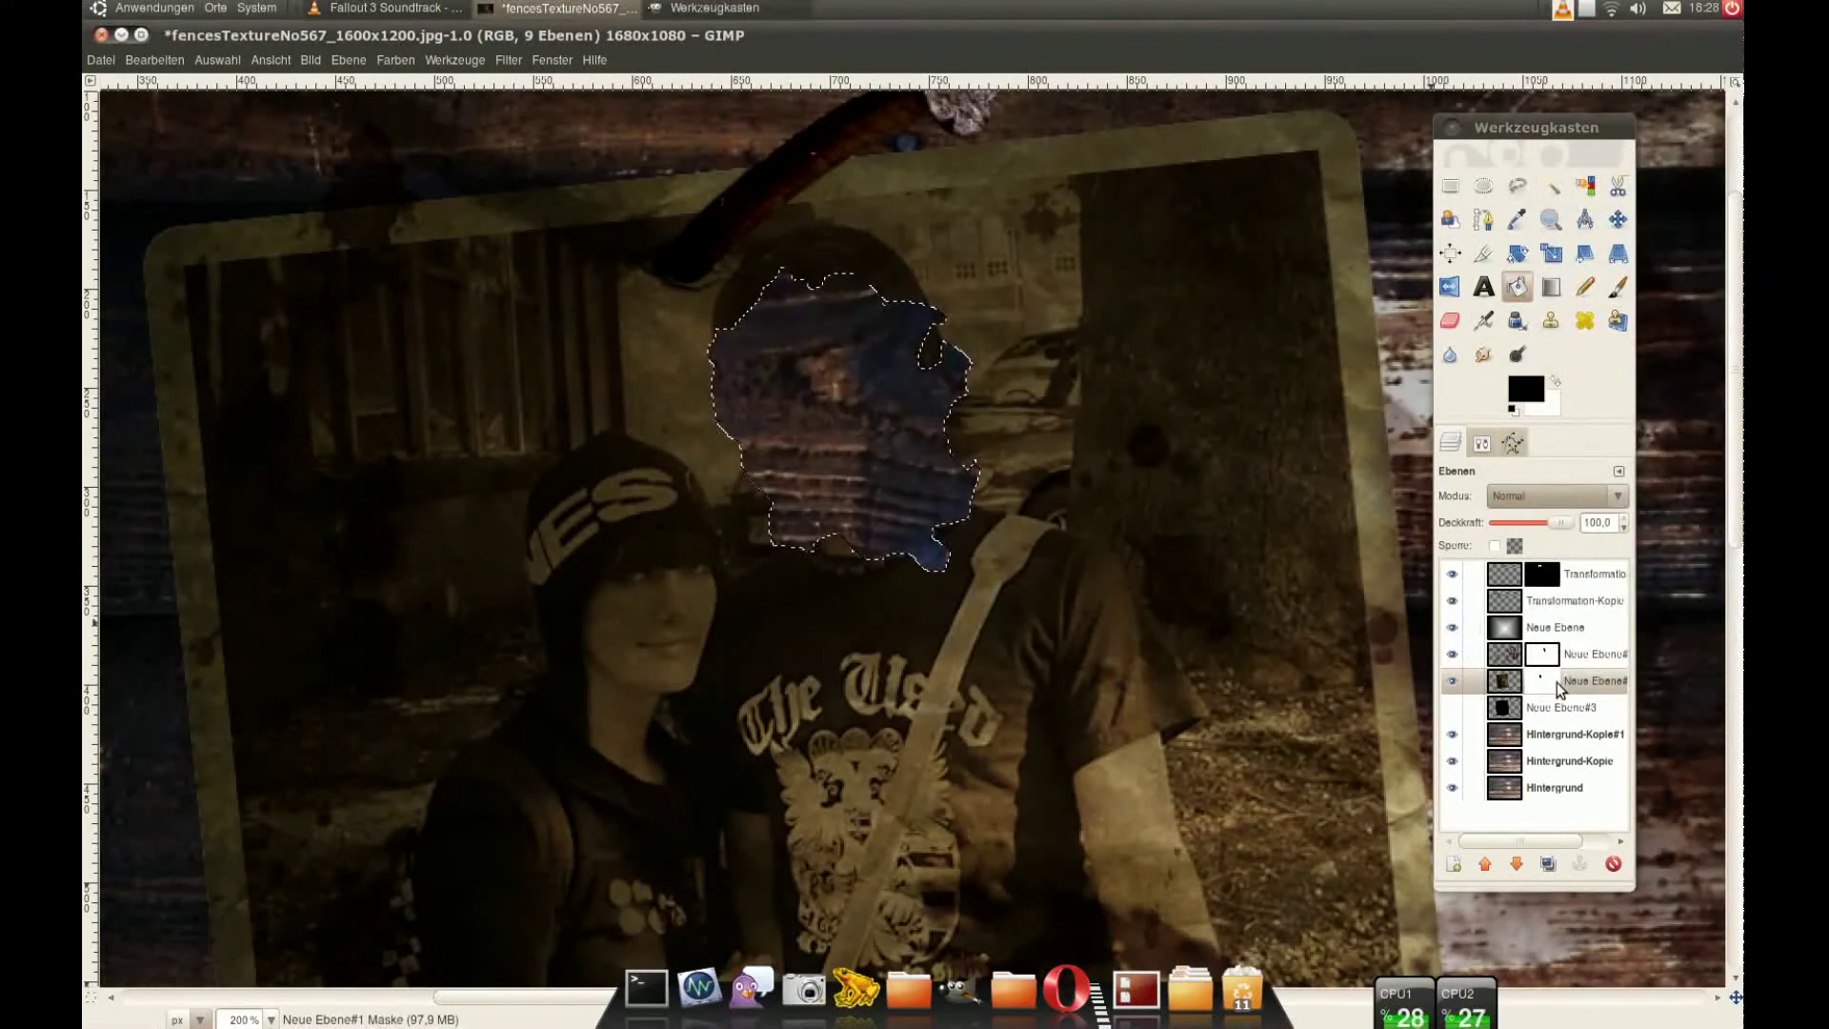
Step: Duplicate the masked layer, grow the head selection, fill it black, then shrink and clear it to leave an outline
right_click(1559, 686)
click(1468, 192)
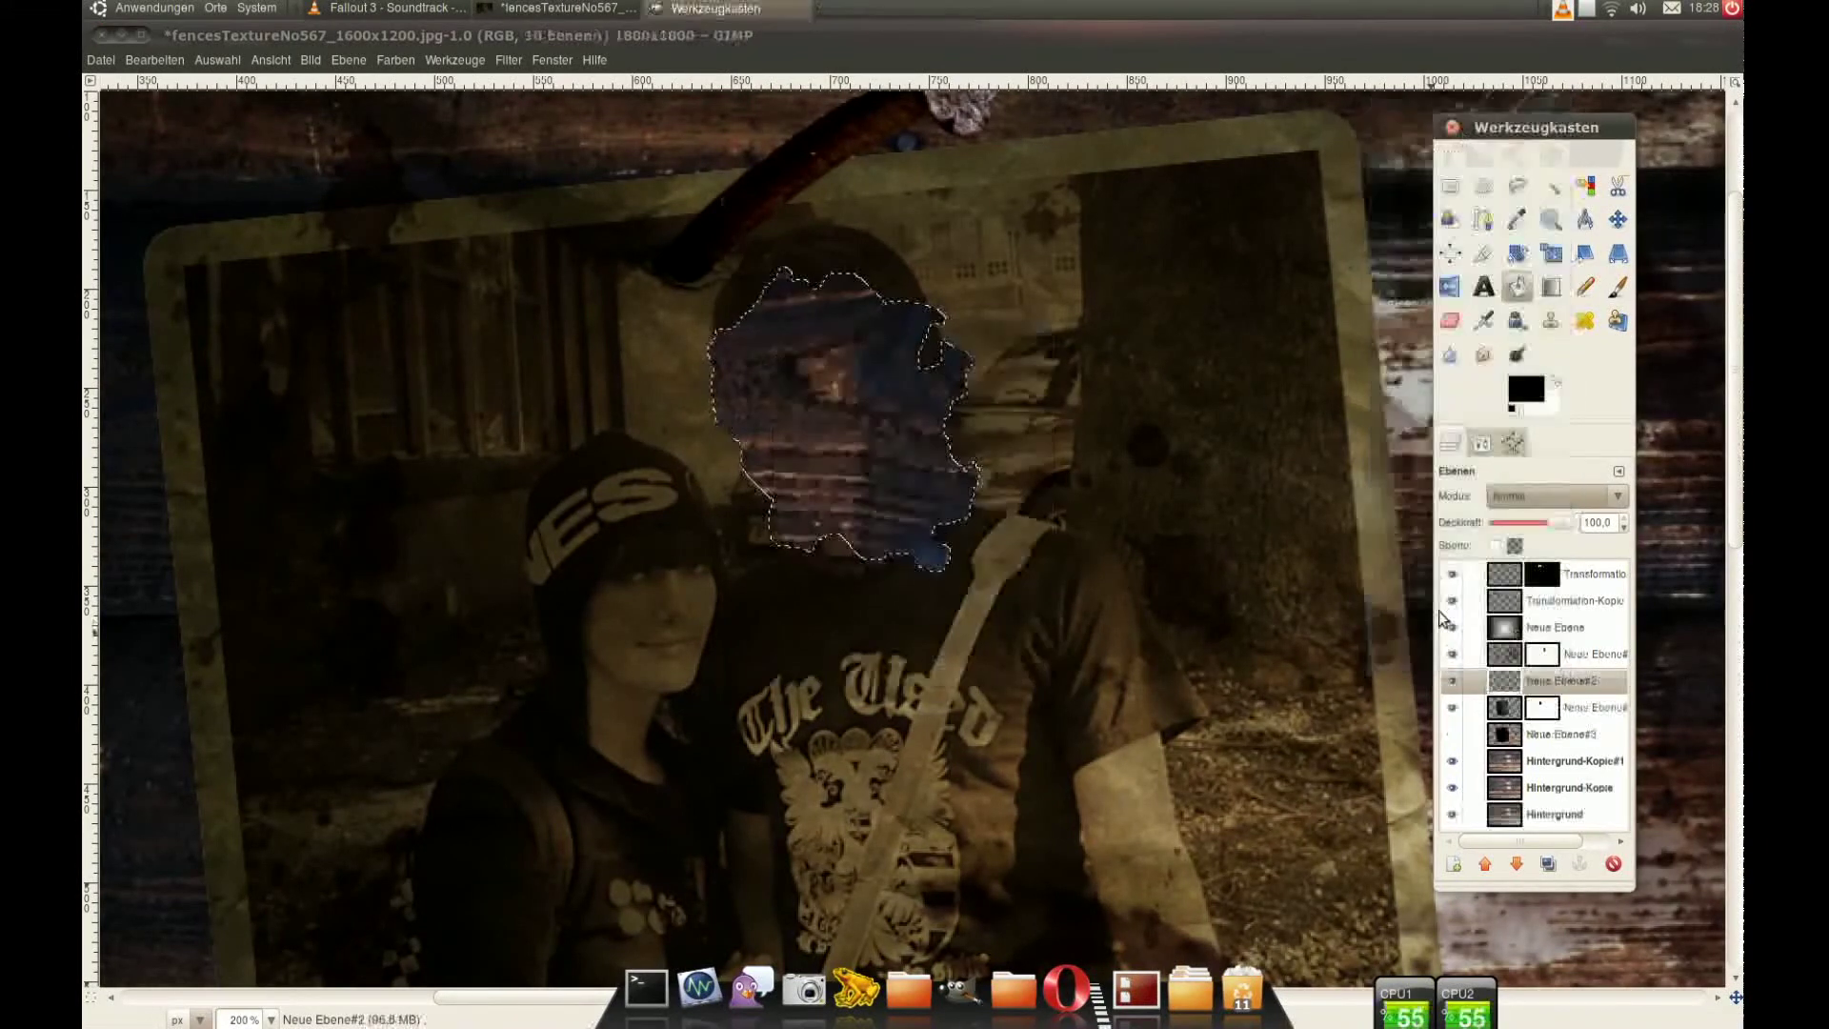
click(218, 59)
click(245, 261)
click(1000, 610)
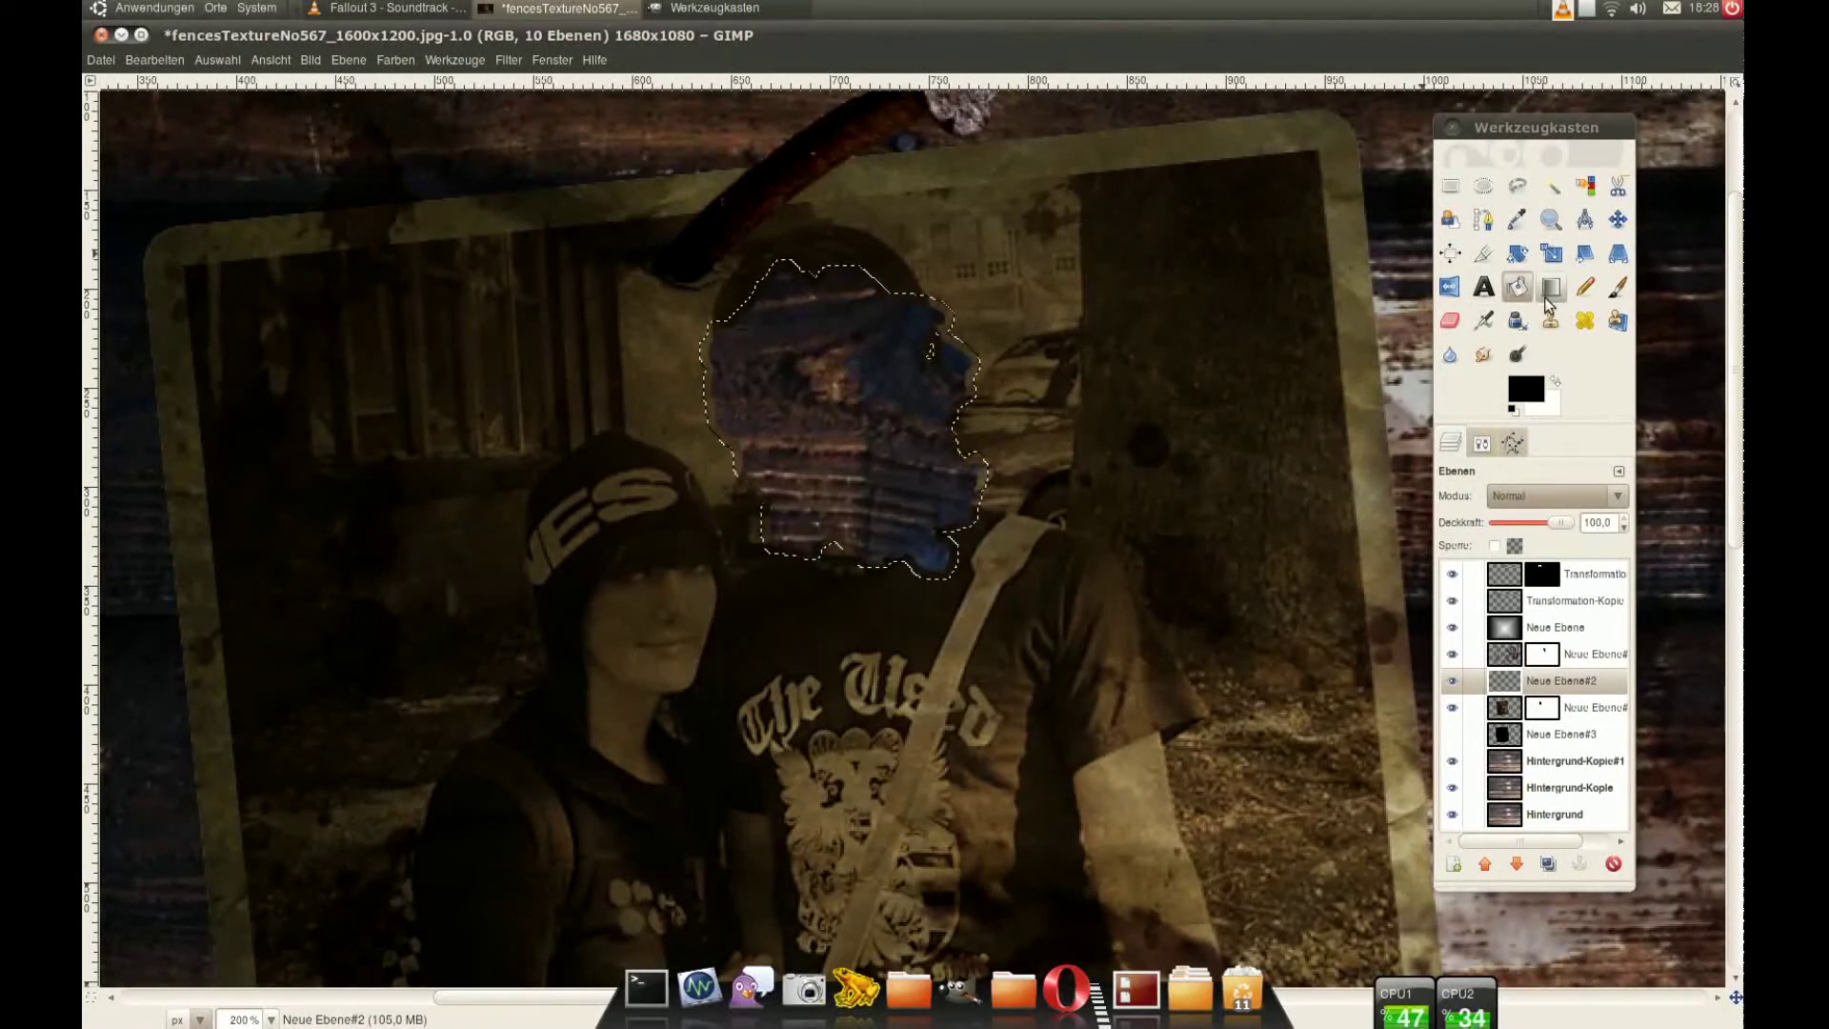
key(ctrl+comma)
click(217, 59)
click(245, 241)
click(1001, 624)
key(Delete)
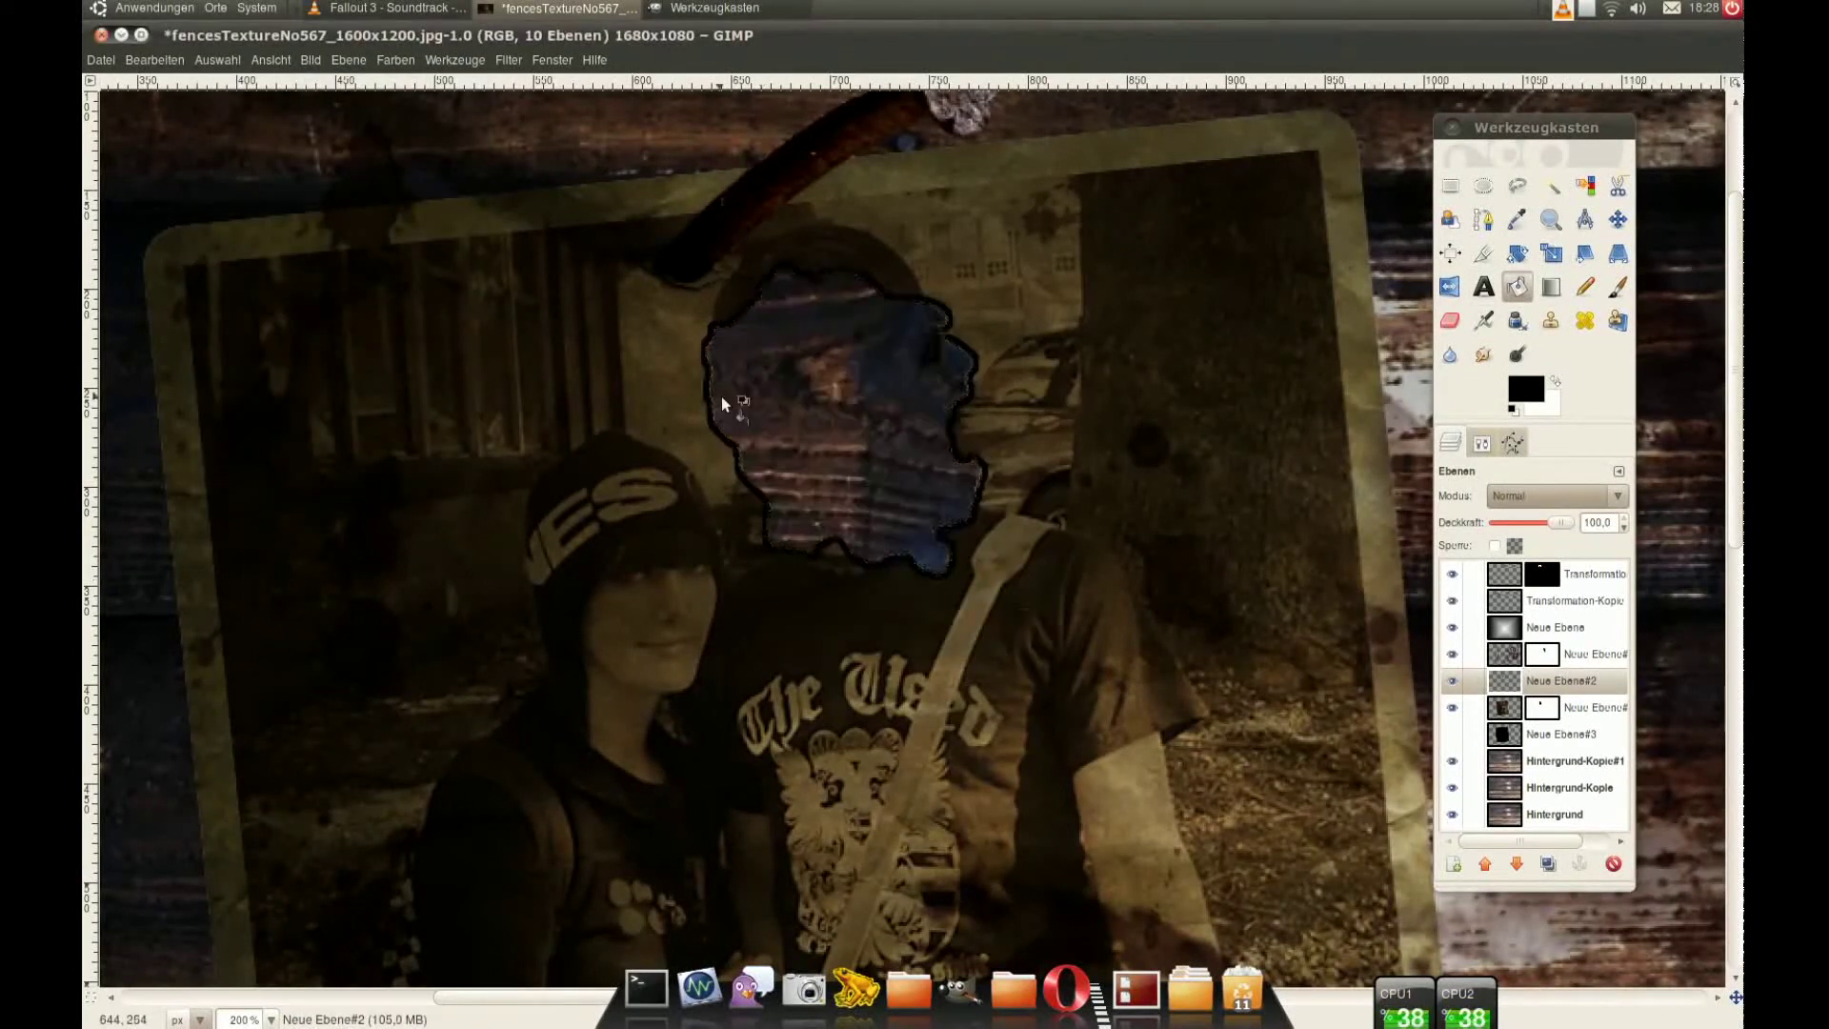
Step: Shrink the head selection again and clear it to refine the black outline
key(ctrl+comma)
click(217, 59)
click(245, 241)
click(1023, 623)
key(Delete)
Step: Soften the black outline with a 10 px Gaussian blur and lower the layer's opacity
click(508, 59)
click(572, 101)
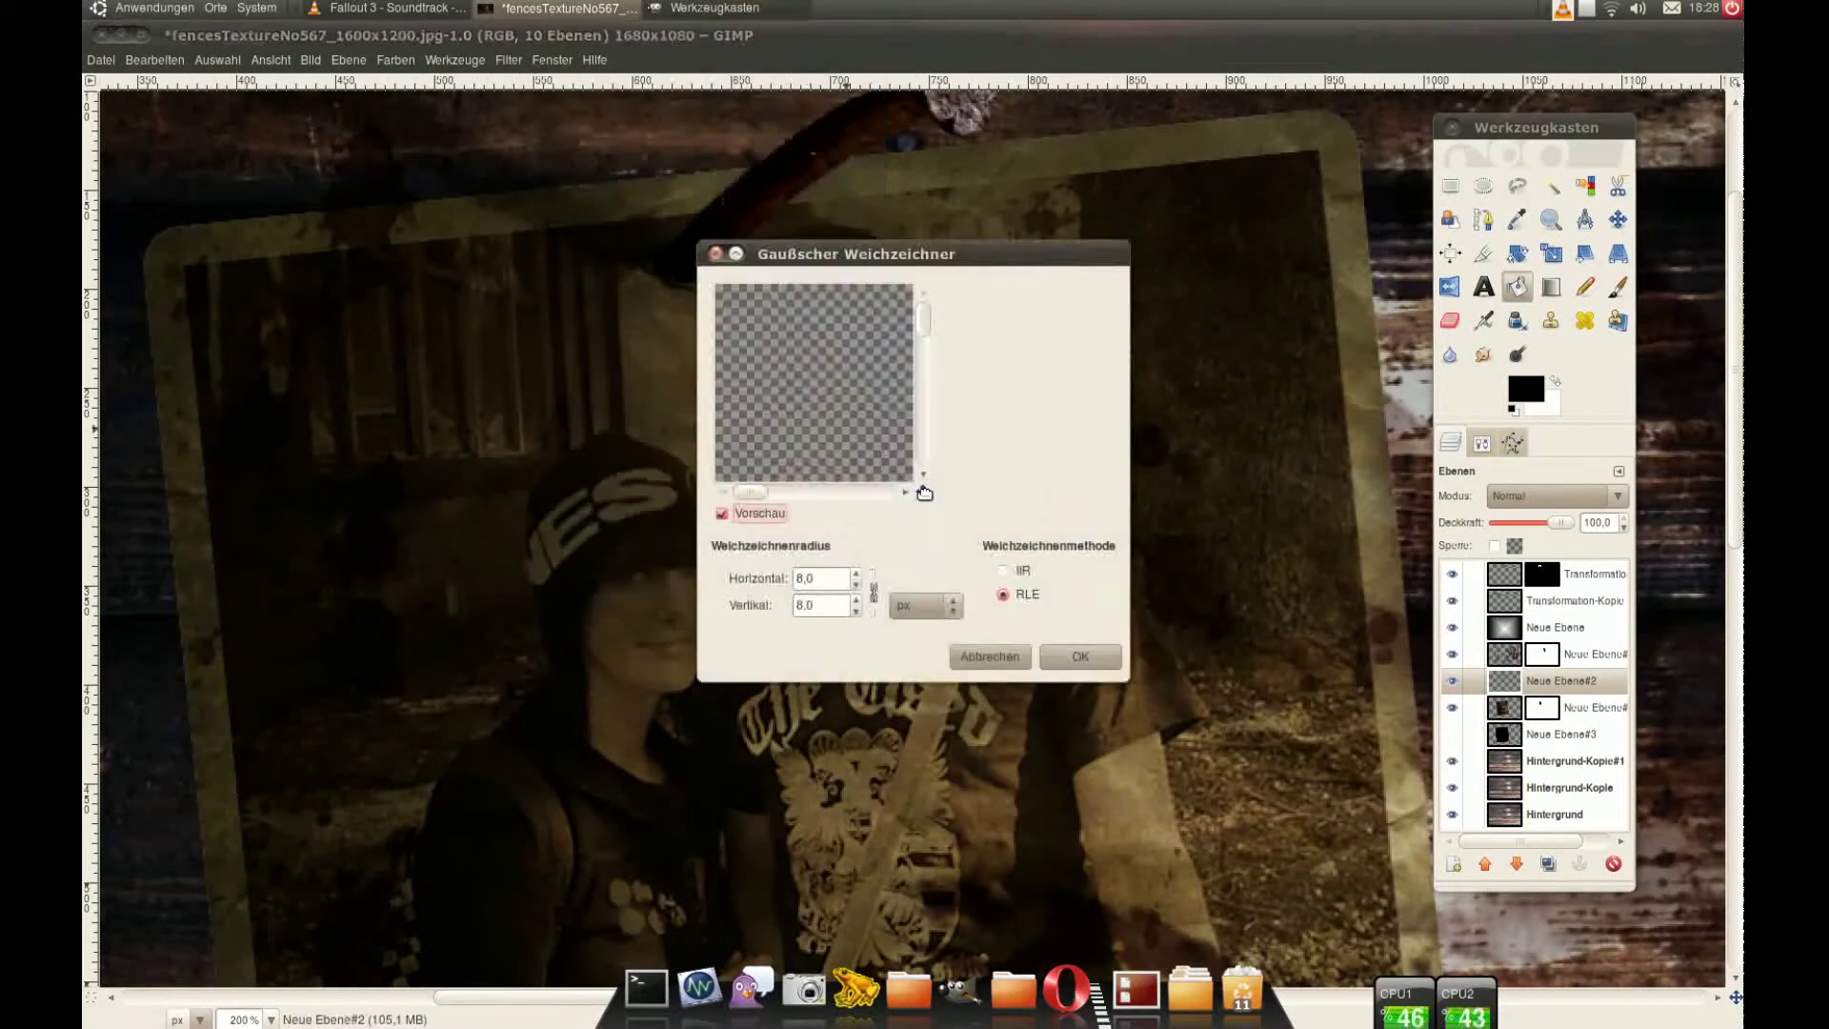
click(1086, 655)
text(10)
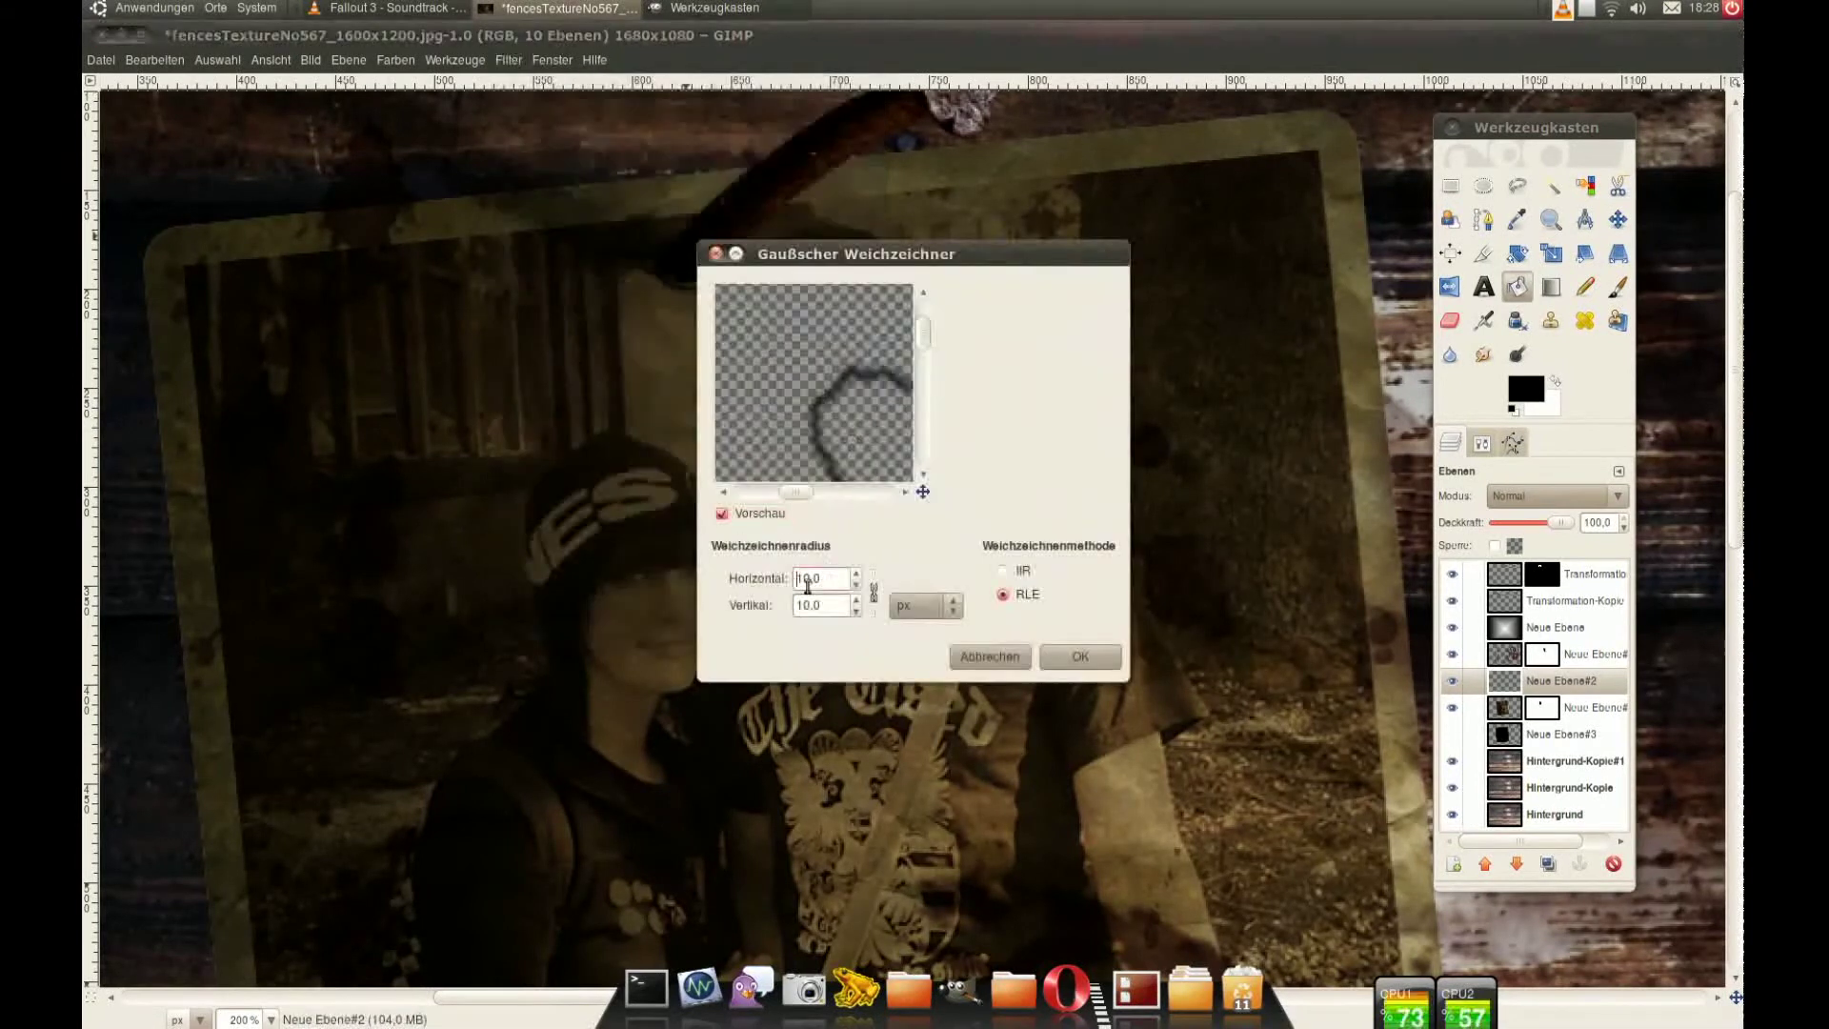
click(1077, 653)
click(1453, 863)
drag(1560, 522, 1522, 526)
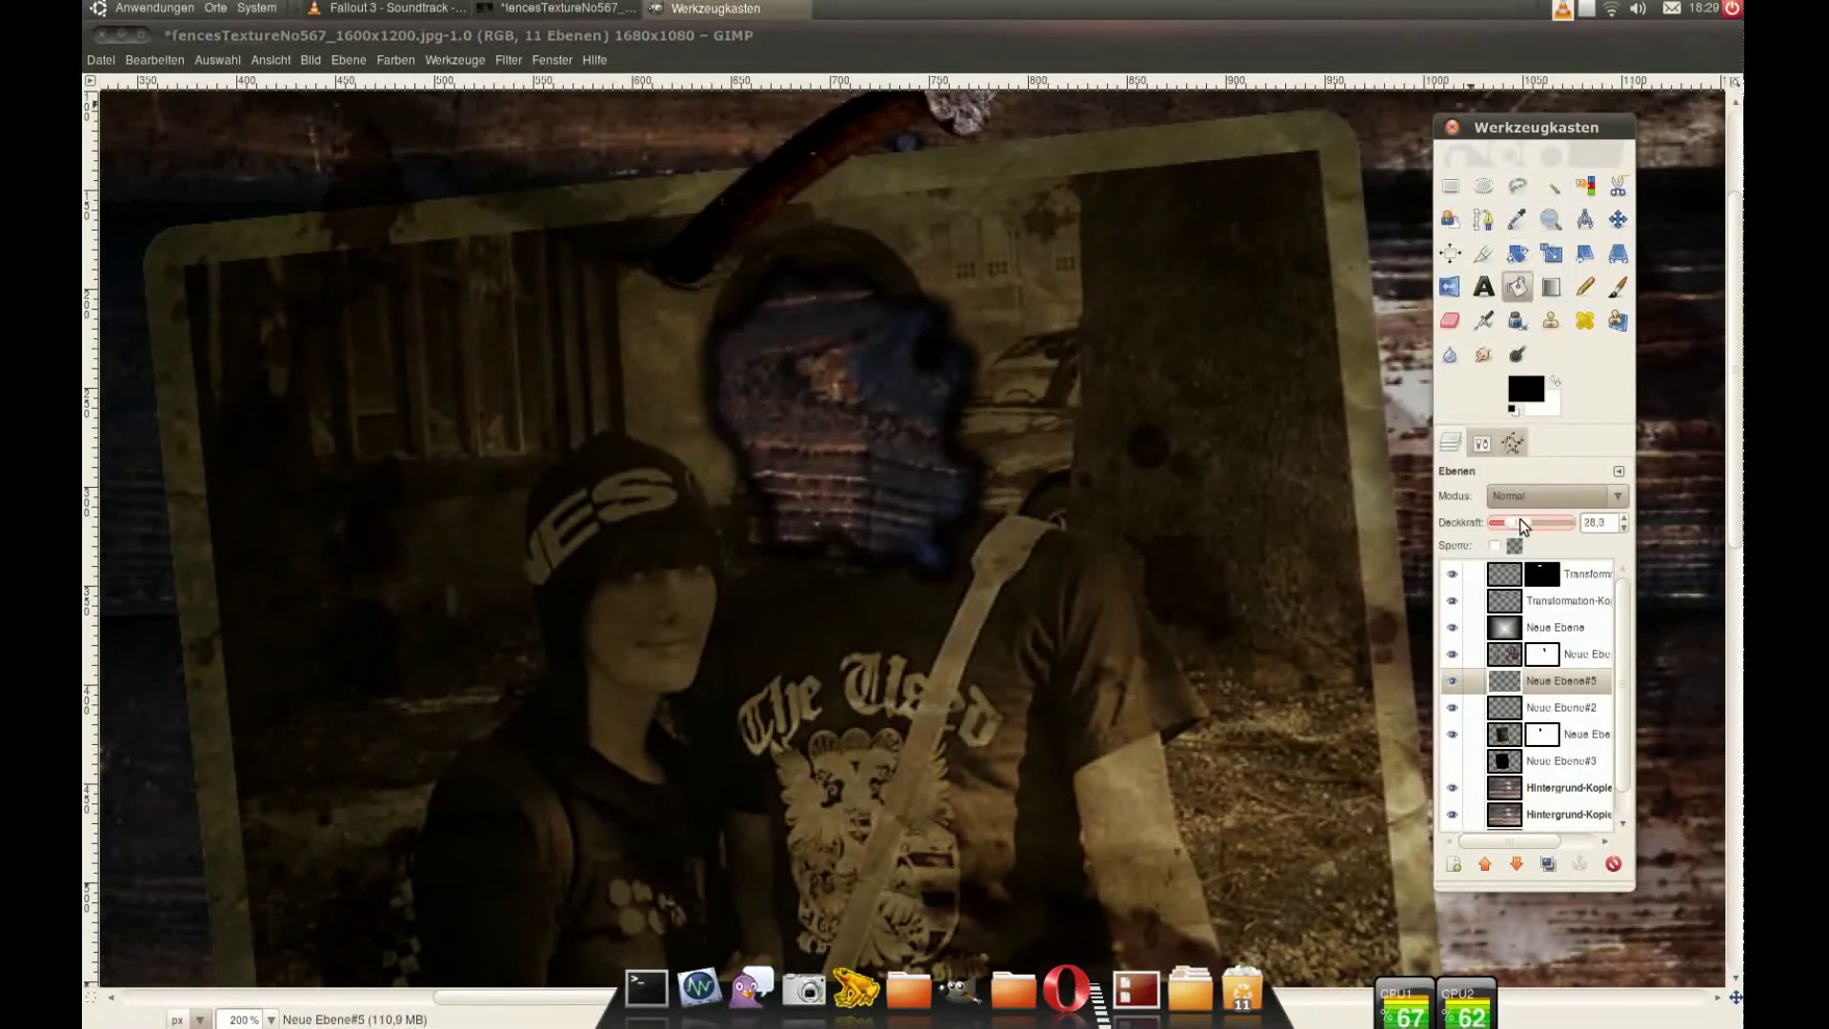
right_click(1601, 682)
Step: Delete Neue Ebene#5 and set up the Paintbrush with a dark red TB_printstains002 brush for the face
click(1608, 273)
click(1617, 285)
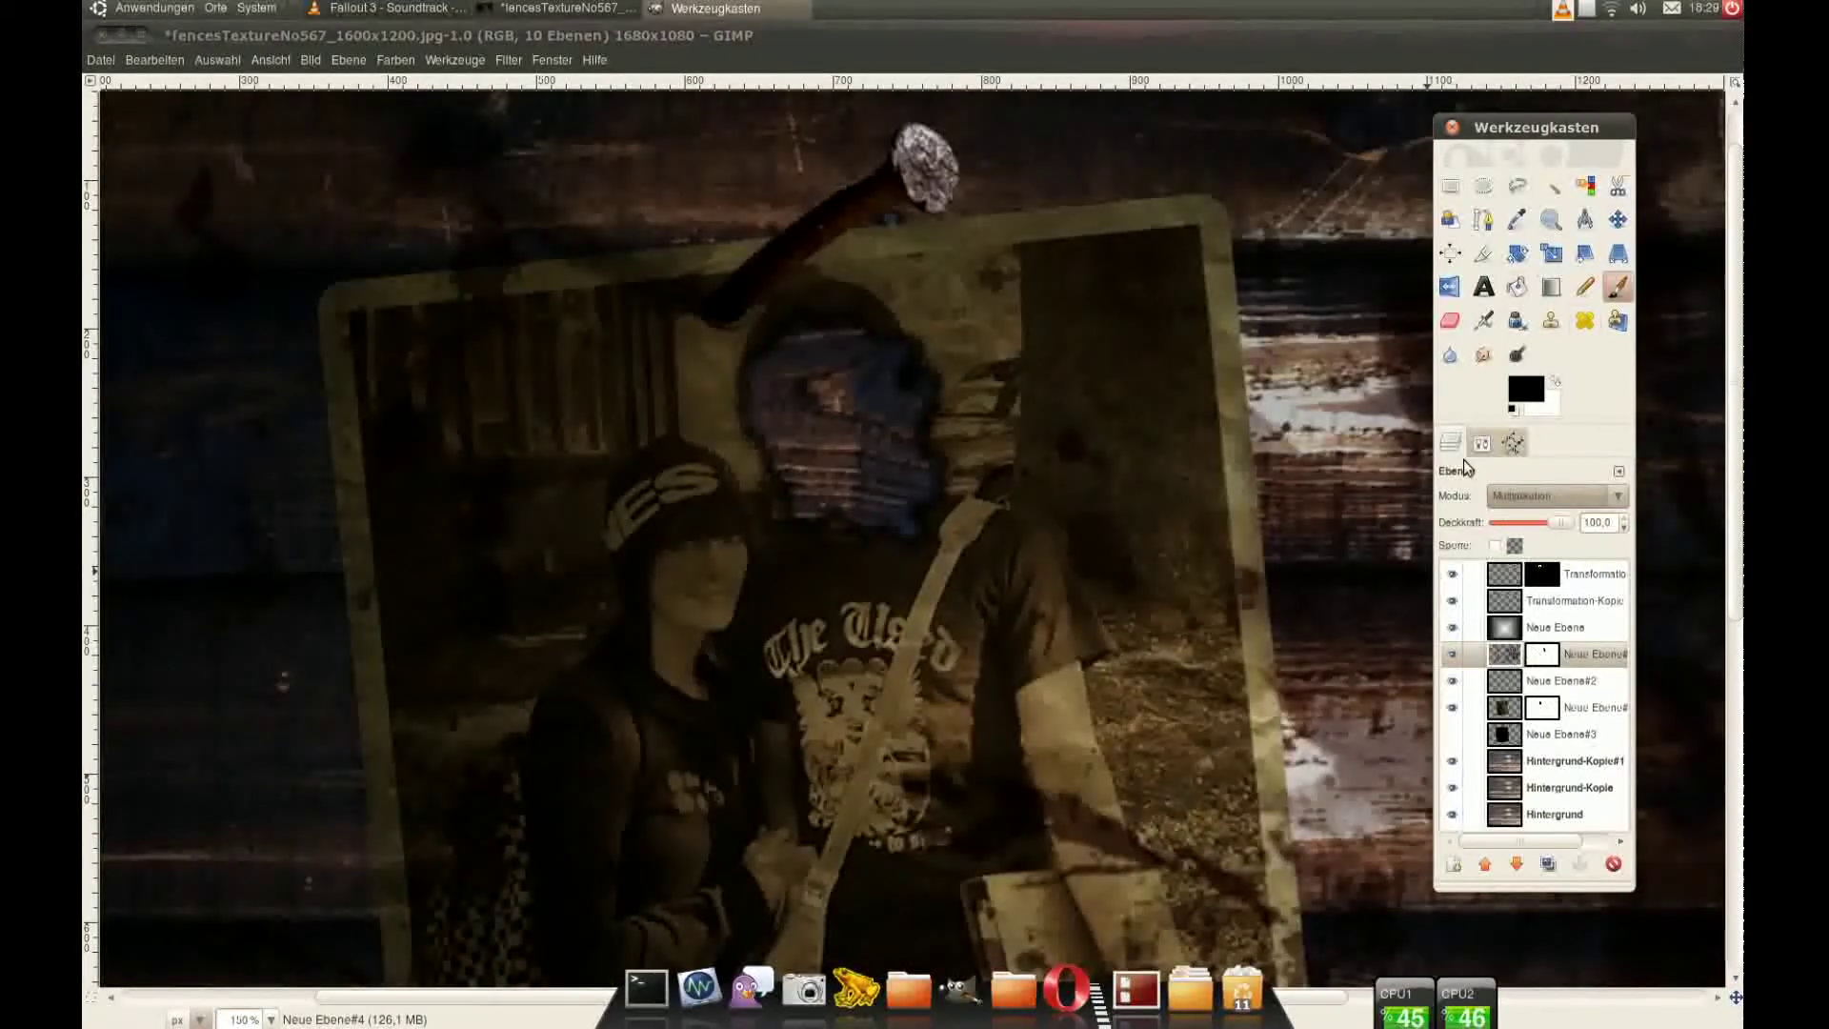
click(1503, 552)
click(1526, 388)
click(1082, 654)
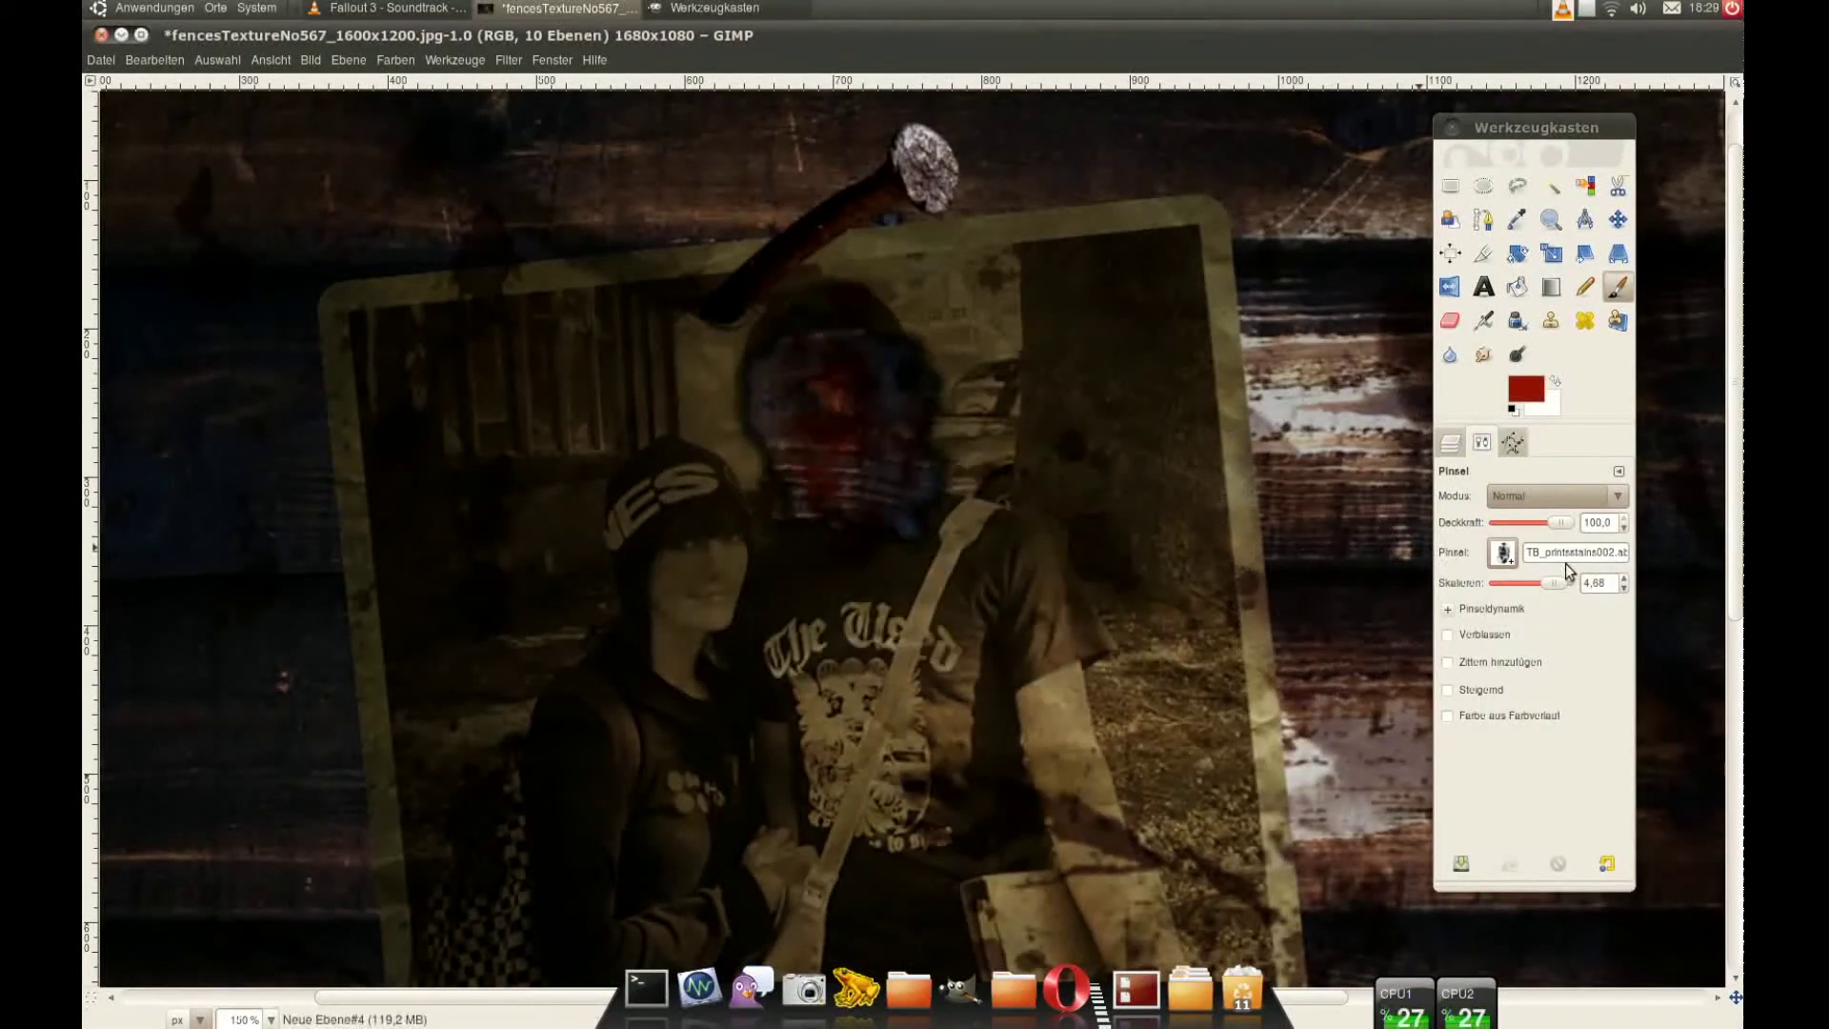
click(1450, 442)
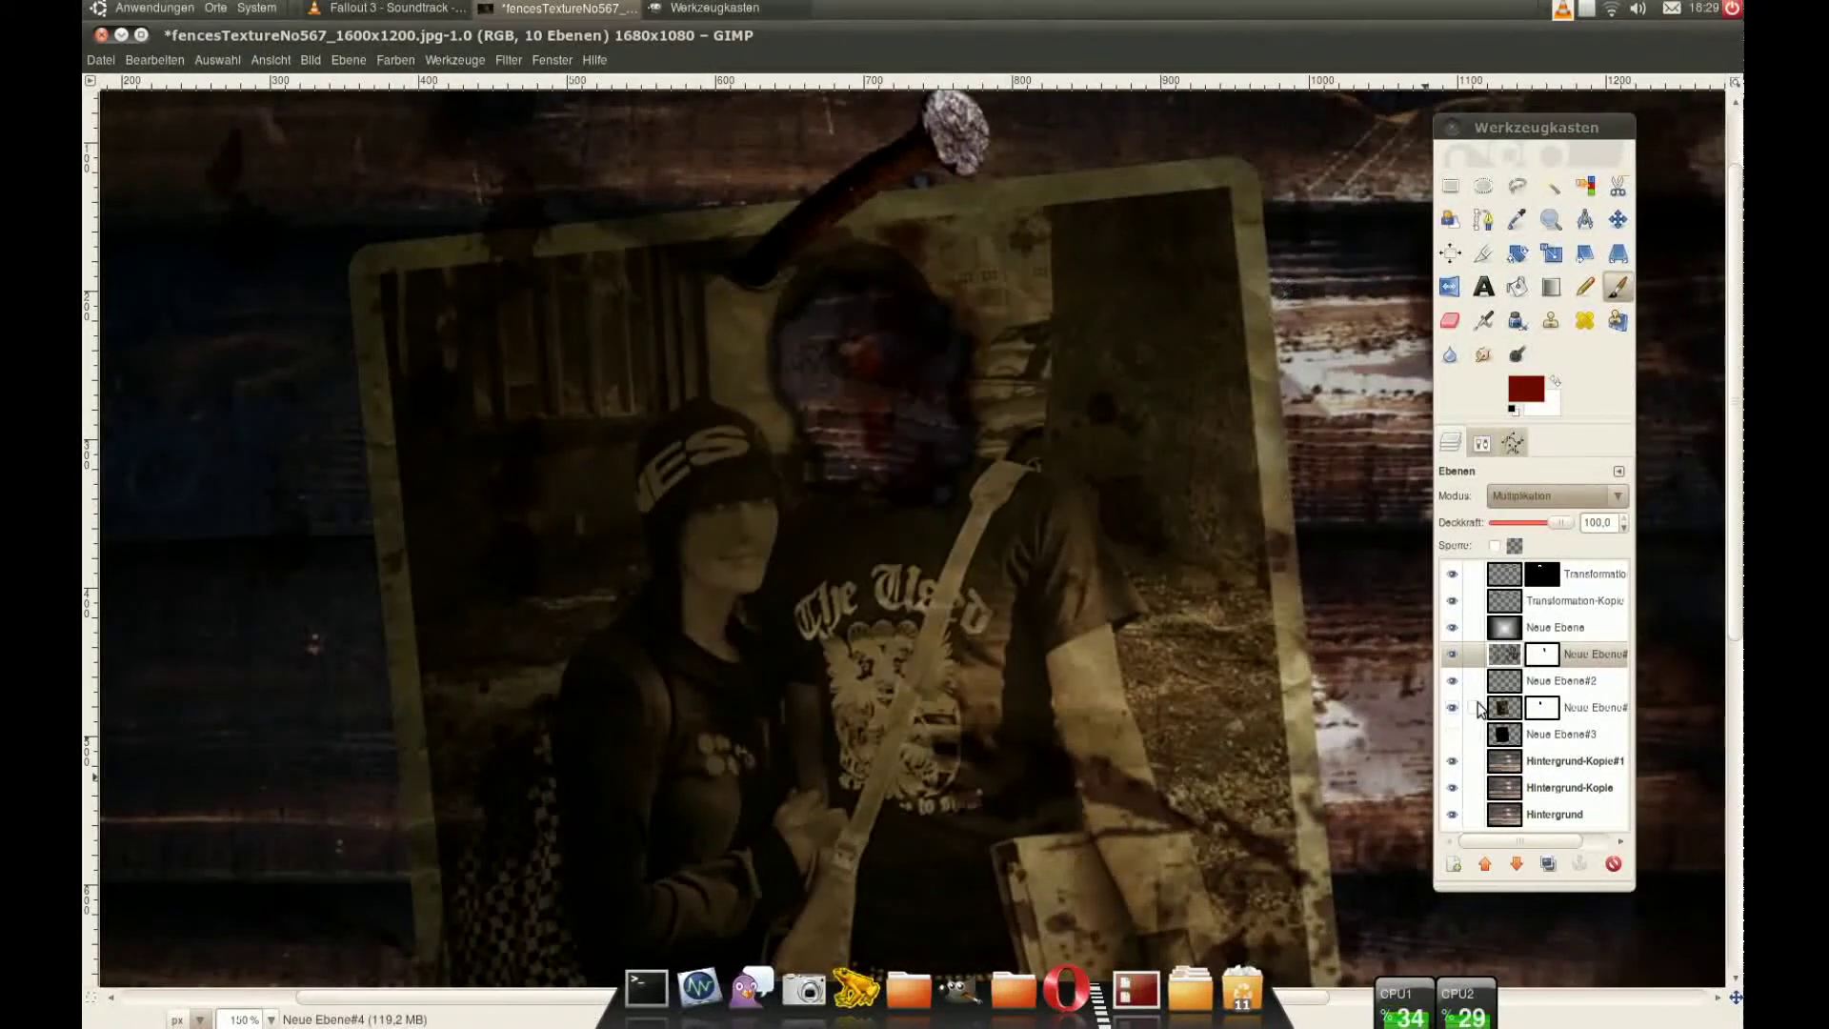
key(1)
right_click(1543, 707)
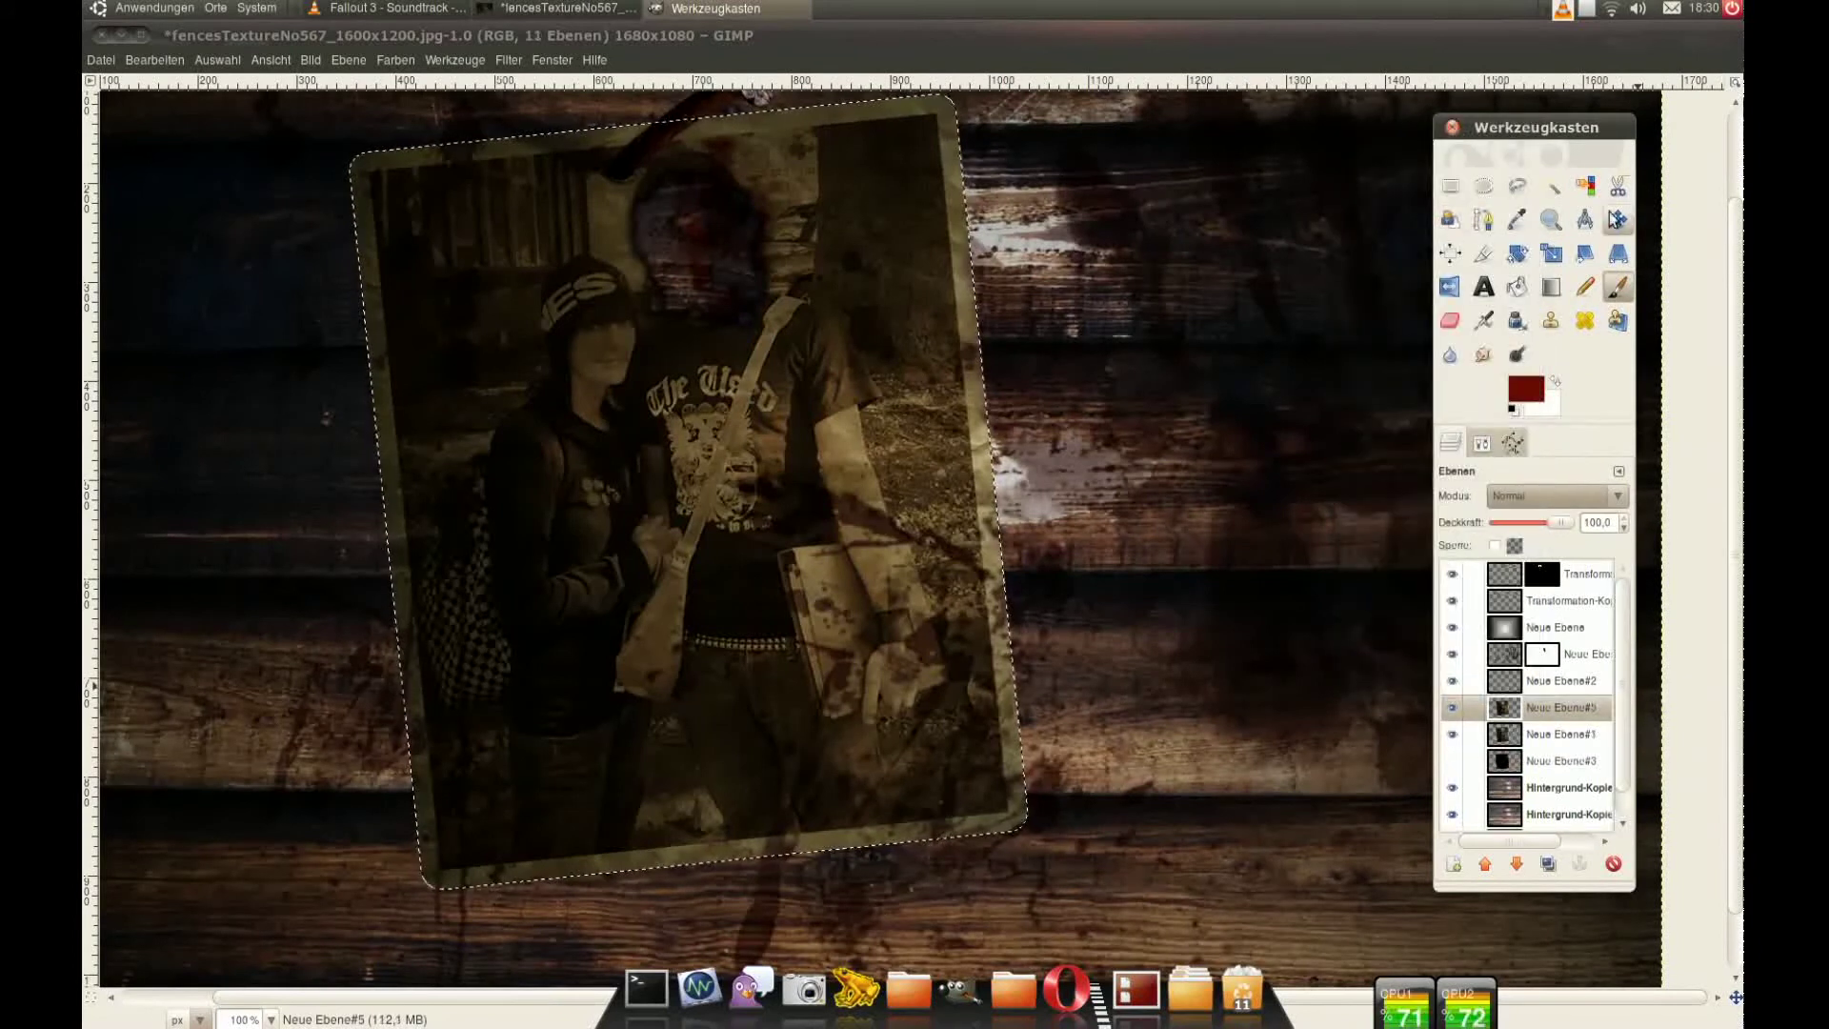
Step: Add a drop shadow behind the photo and raise its opacity to 75
click(509, 59)
click(527, 95)
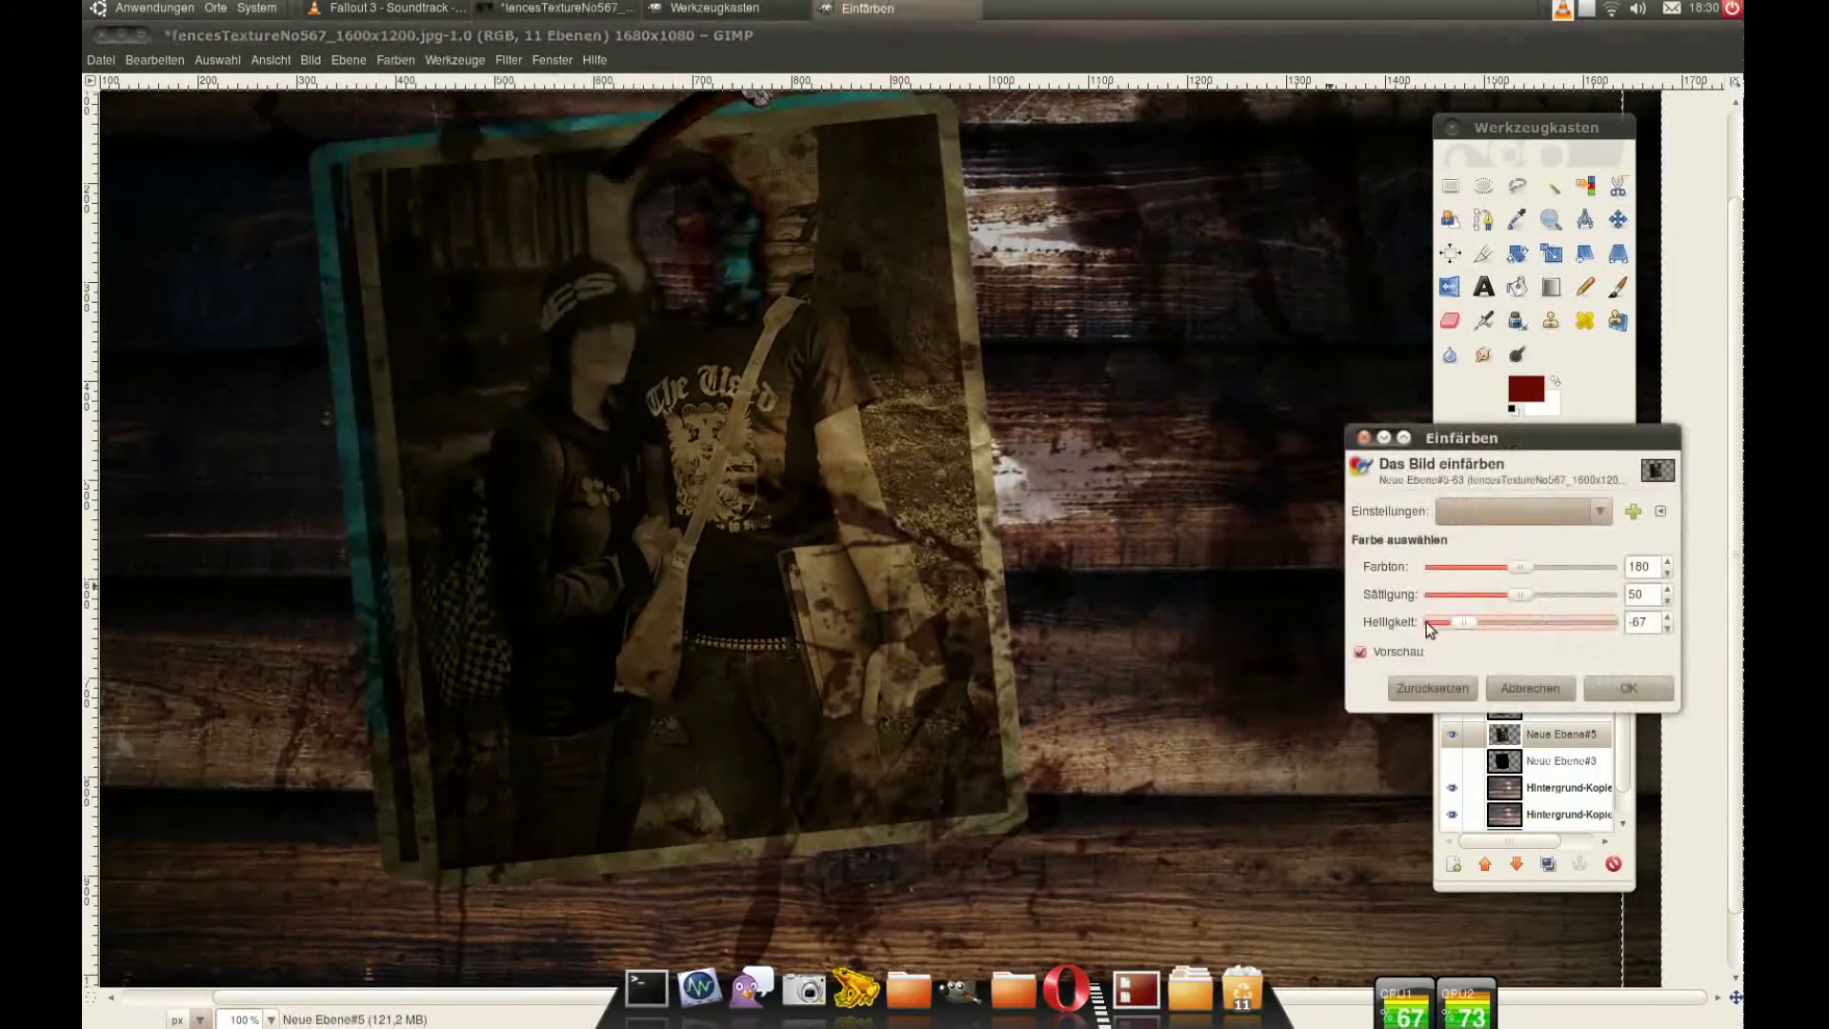
key(Return)
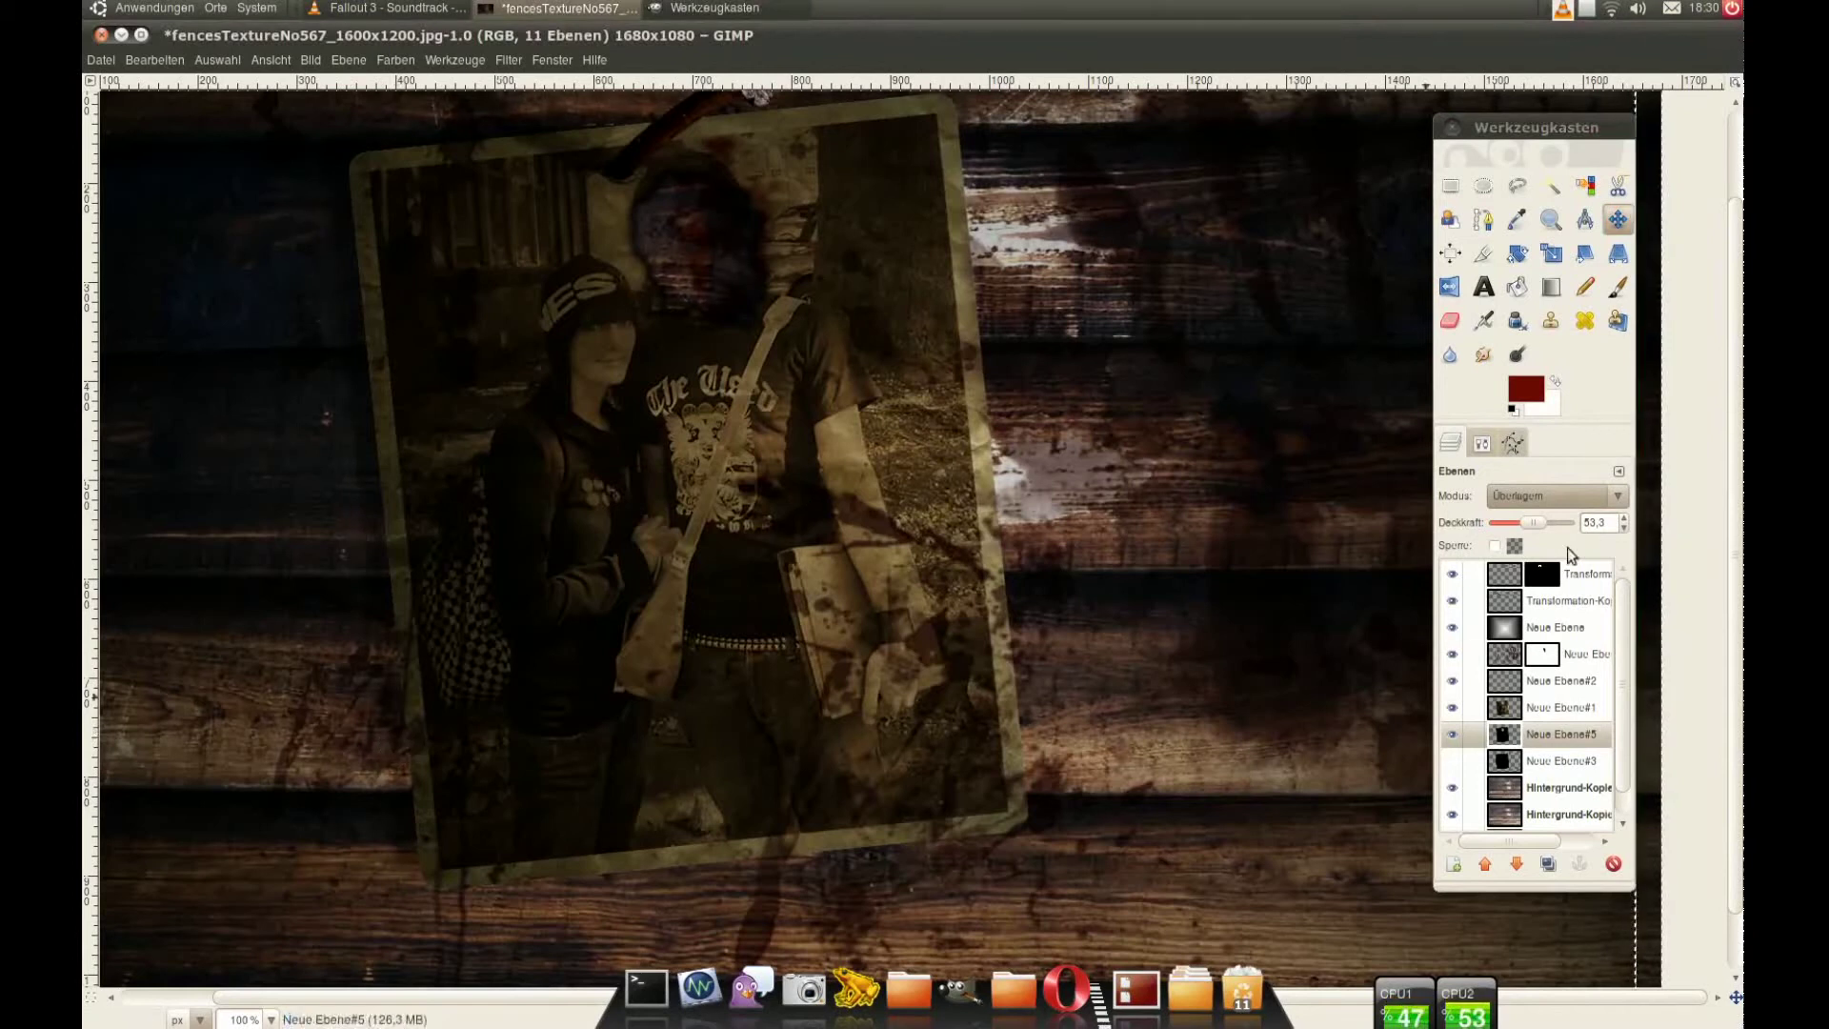
drag(1534, 522, 1553, 522)
Step: Adjust the top layer's brightness and contrast
click(1589, 574)
click(395, 60)
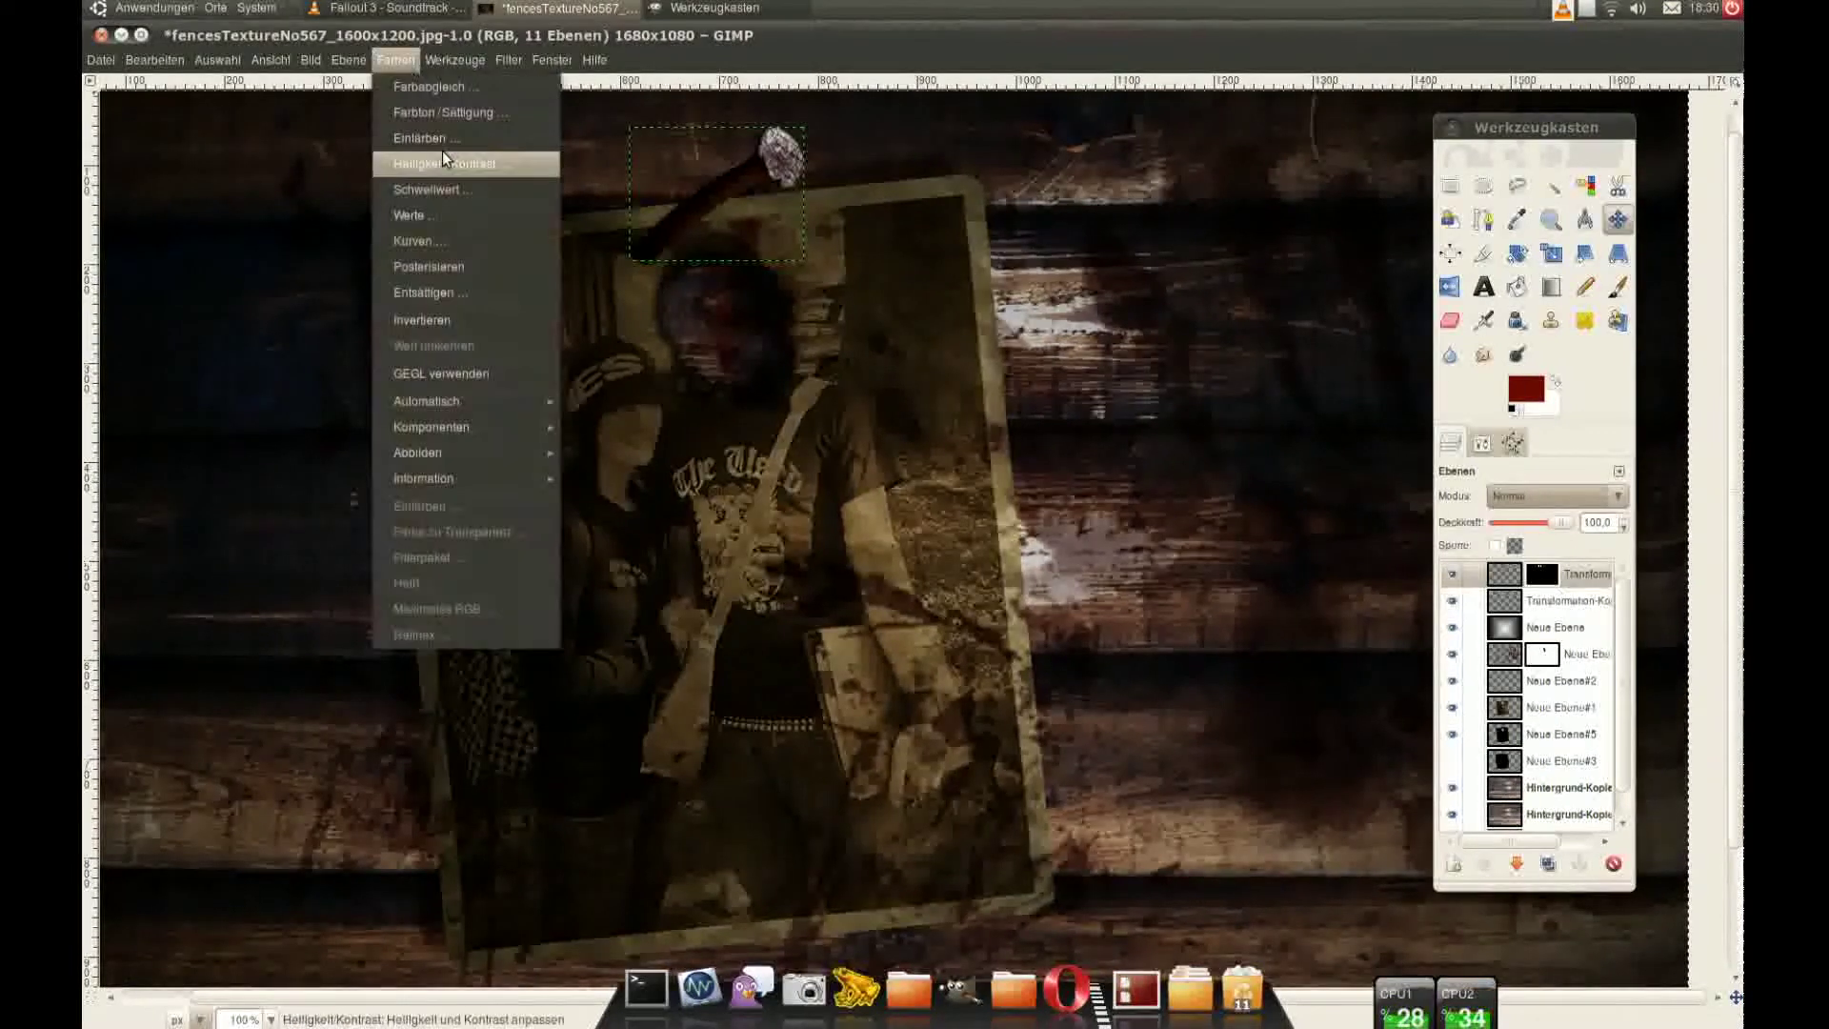
click(429, 152)
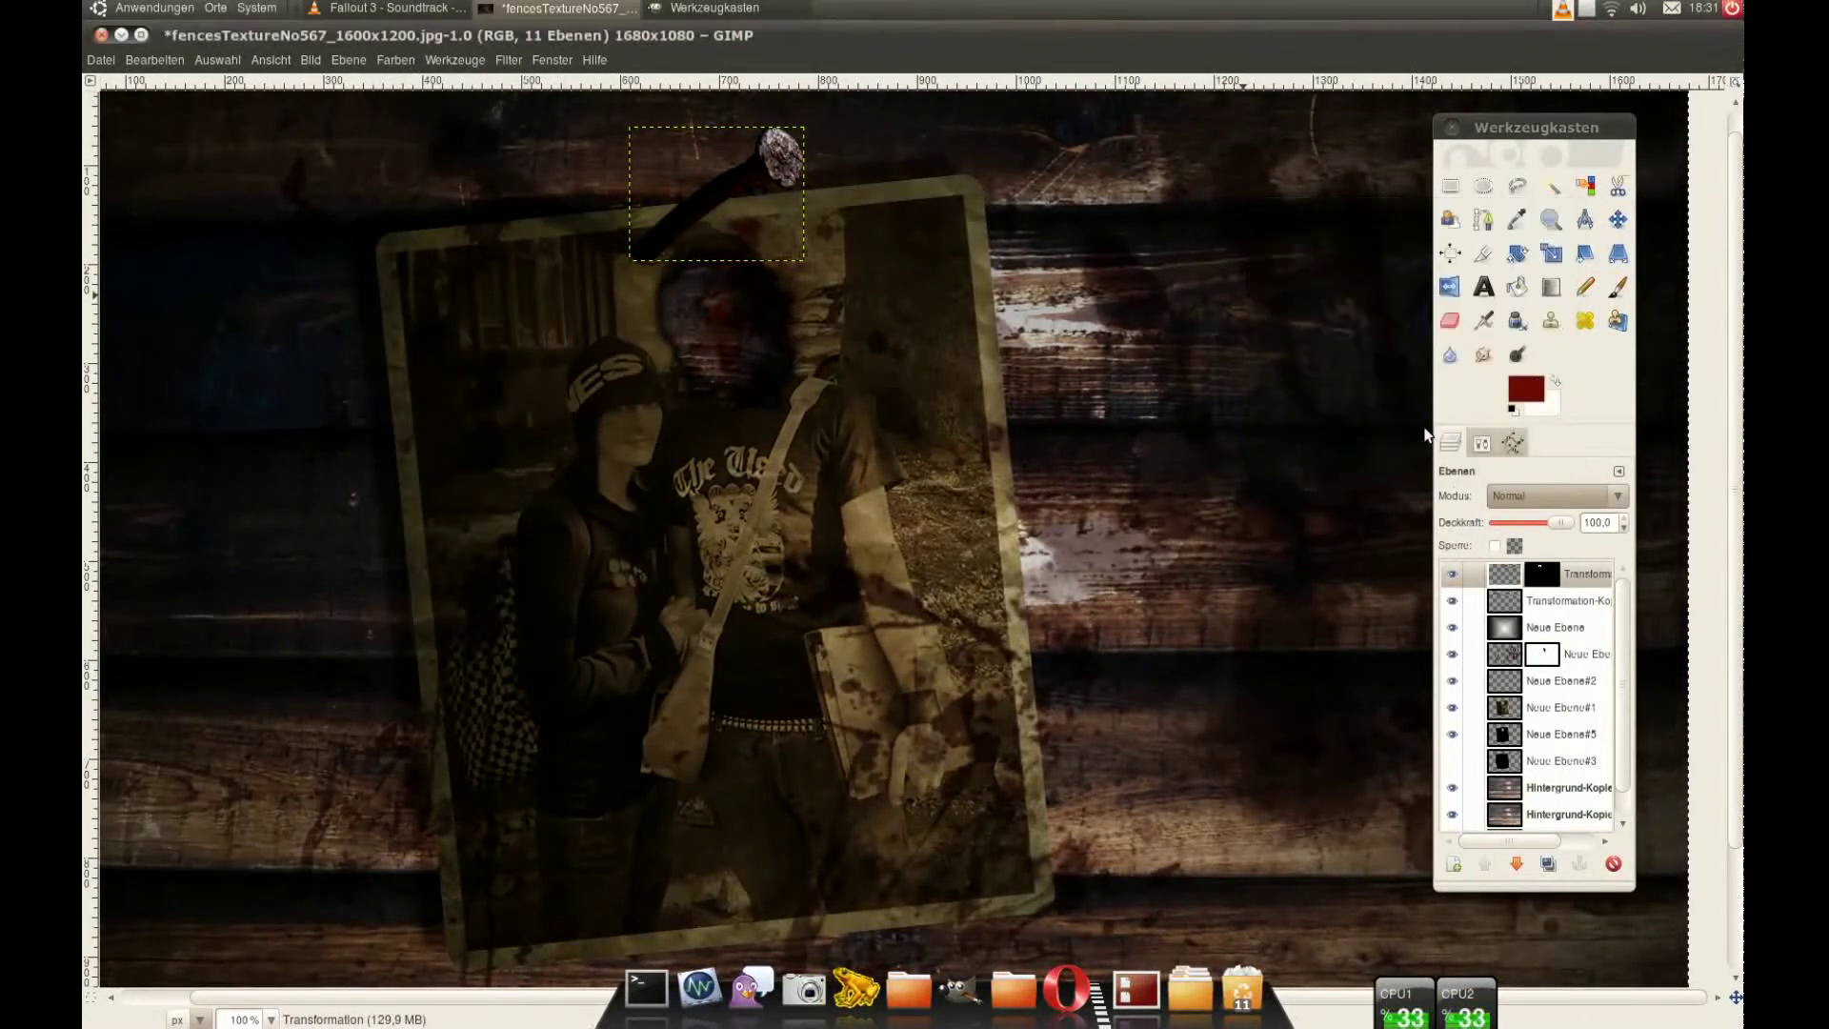
click(1522, 452)
click(1541, 707)
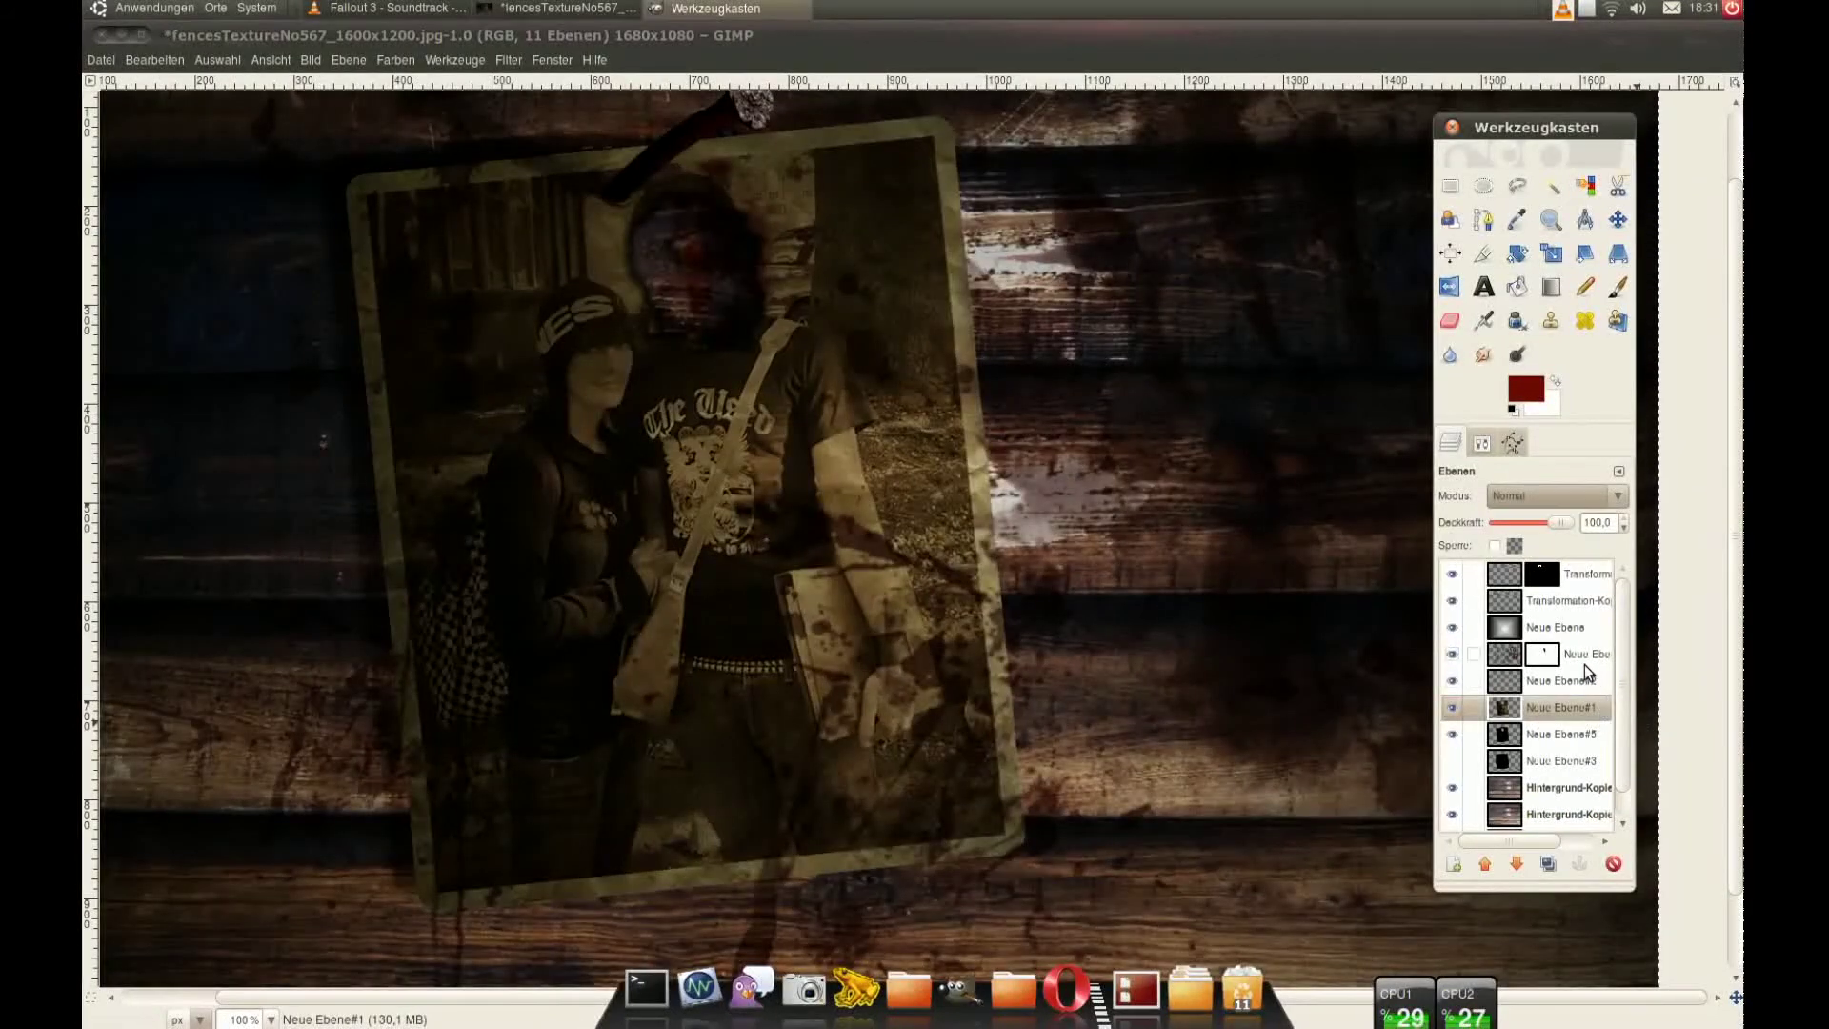
Step: Create a Texture1 layer and paint black brush streaks across the image
key(shift+ctrl+n)
text(Text)
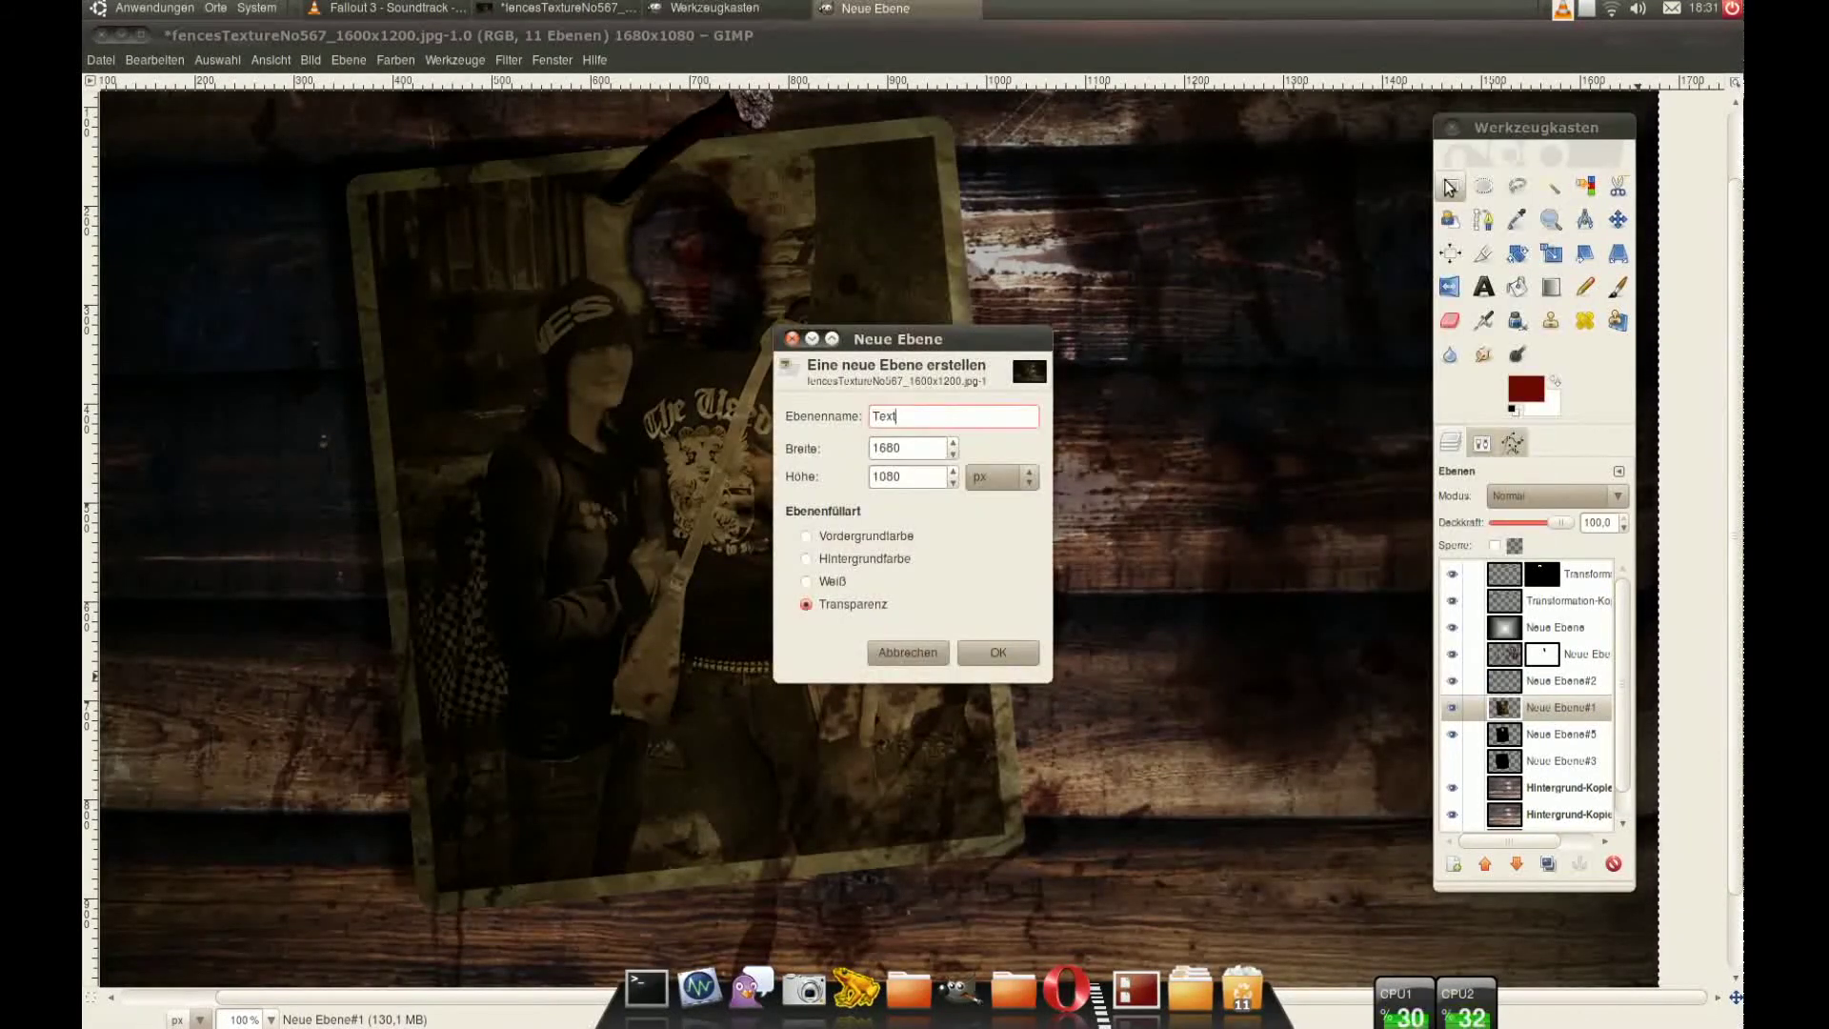
text(ure1)
key(Return)
double_click(1618, 287)
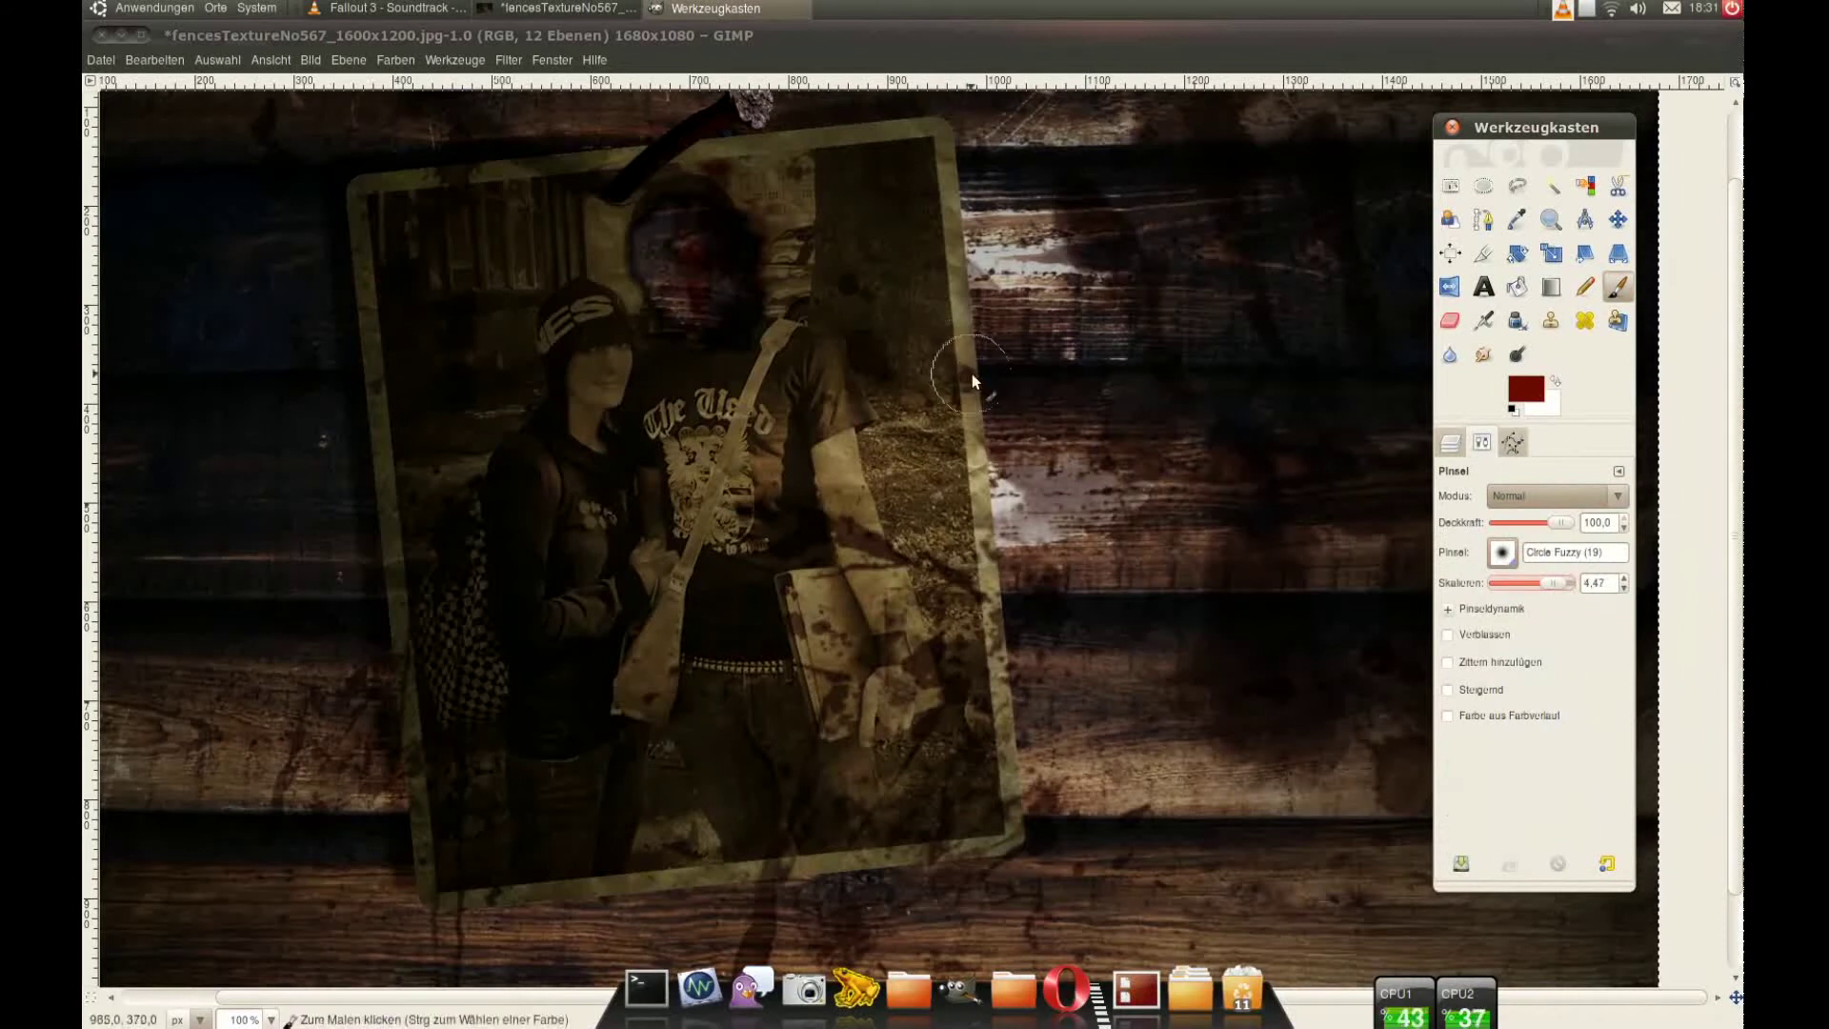
key(d)
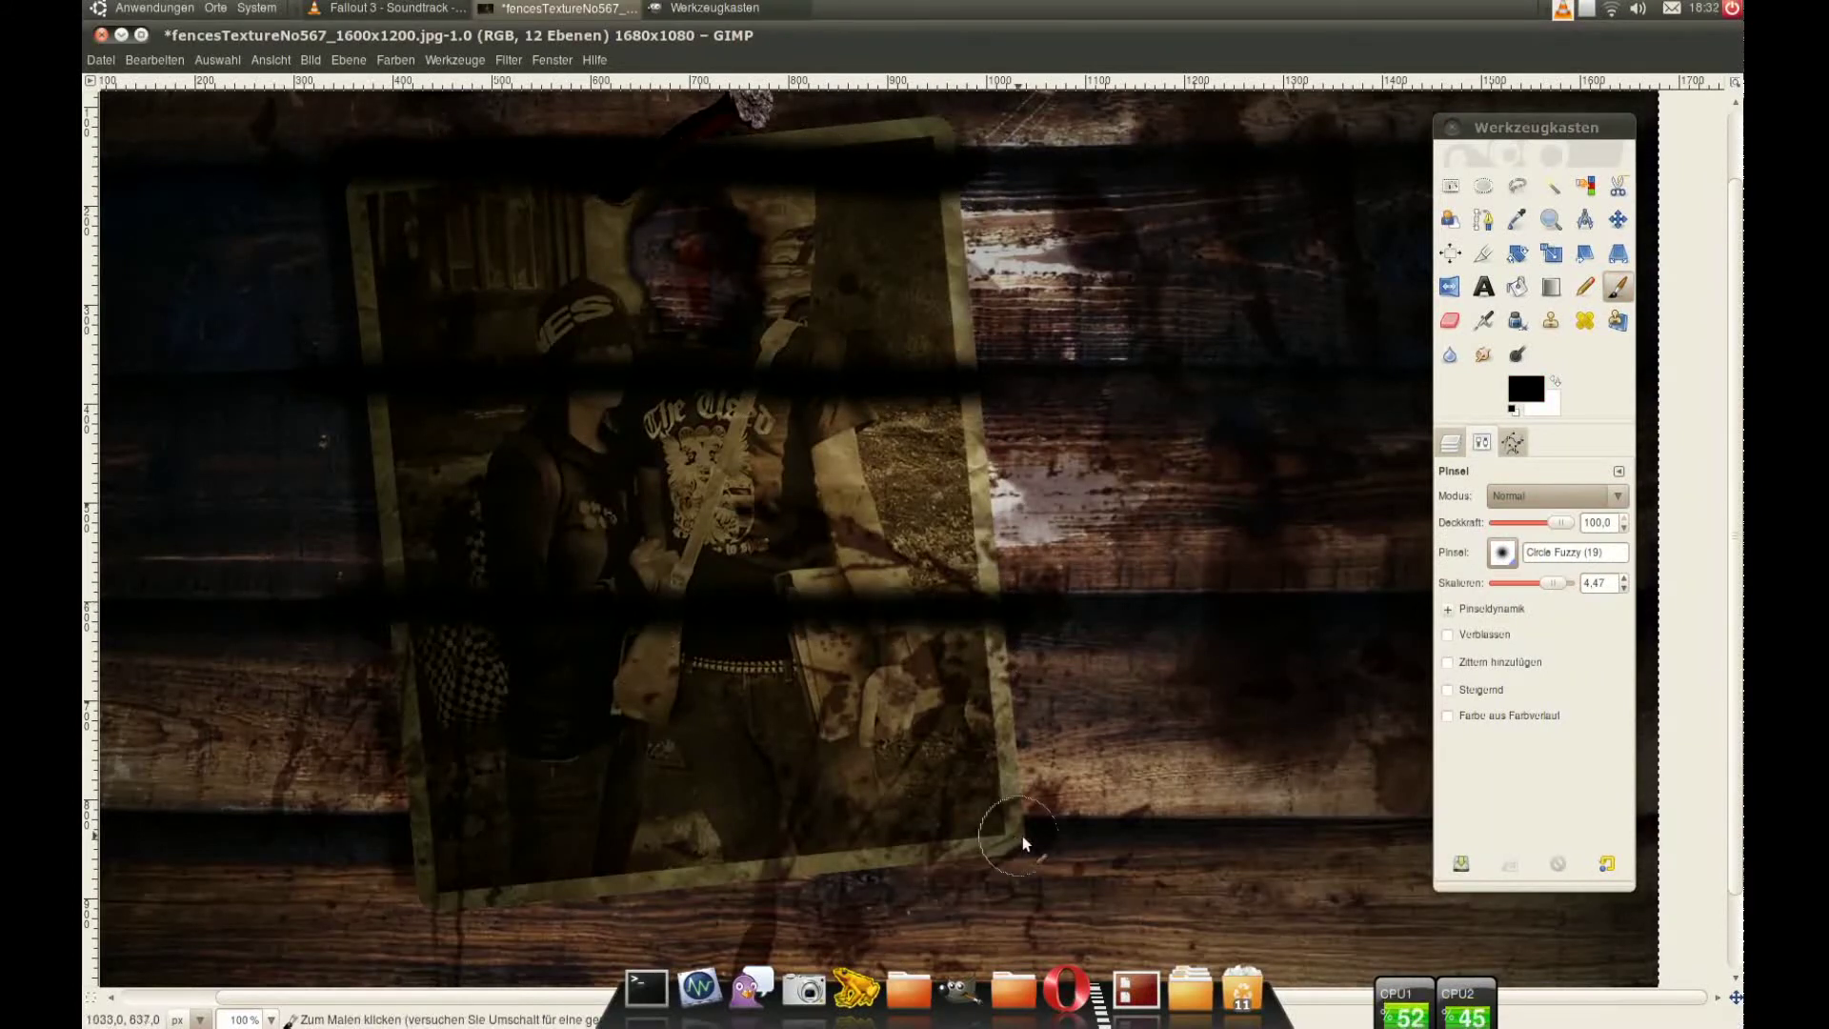
drag(1024, 843, 641, 858)
Step: Set the Texture1 layer's blending mode to Harte Kanten (hard light)
key(minus)
click(1450, 442)
right_click(1530, 736)
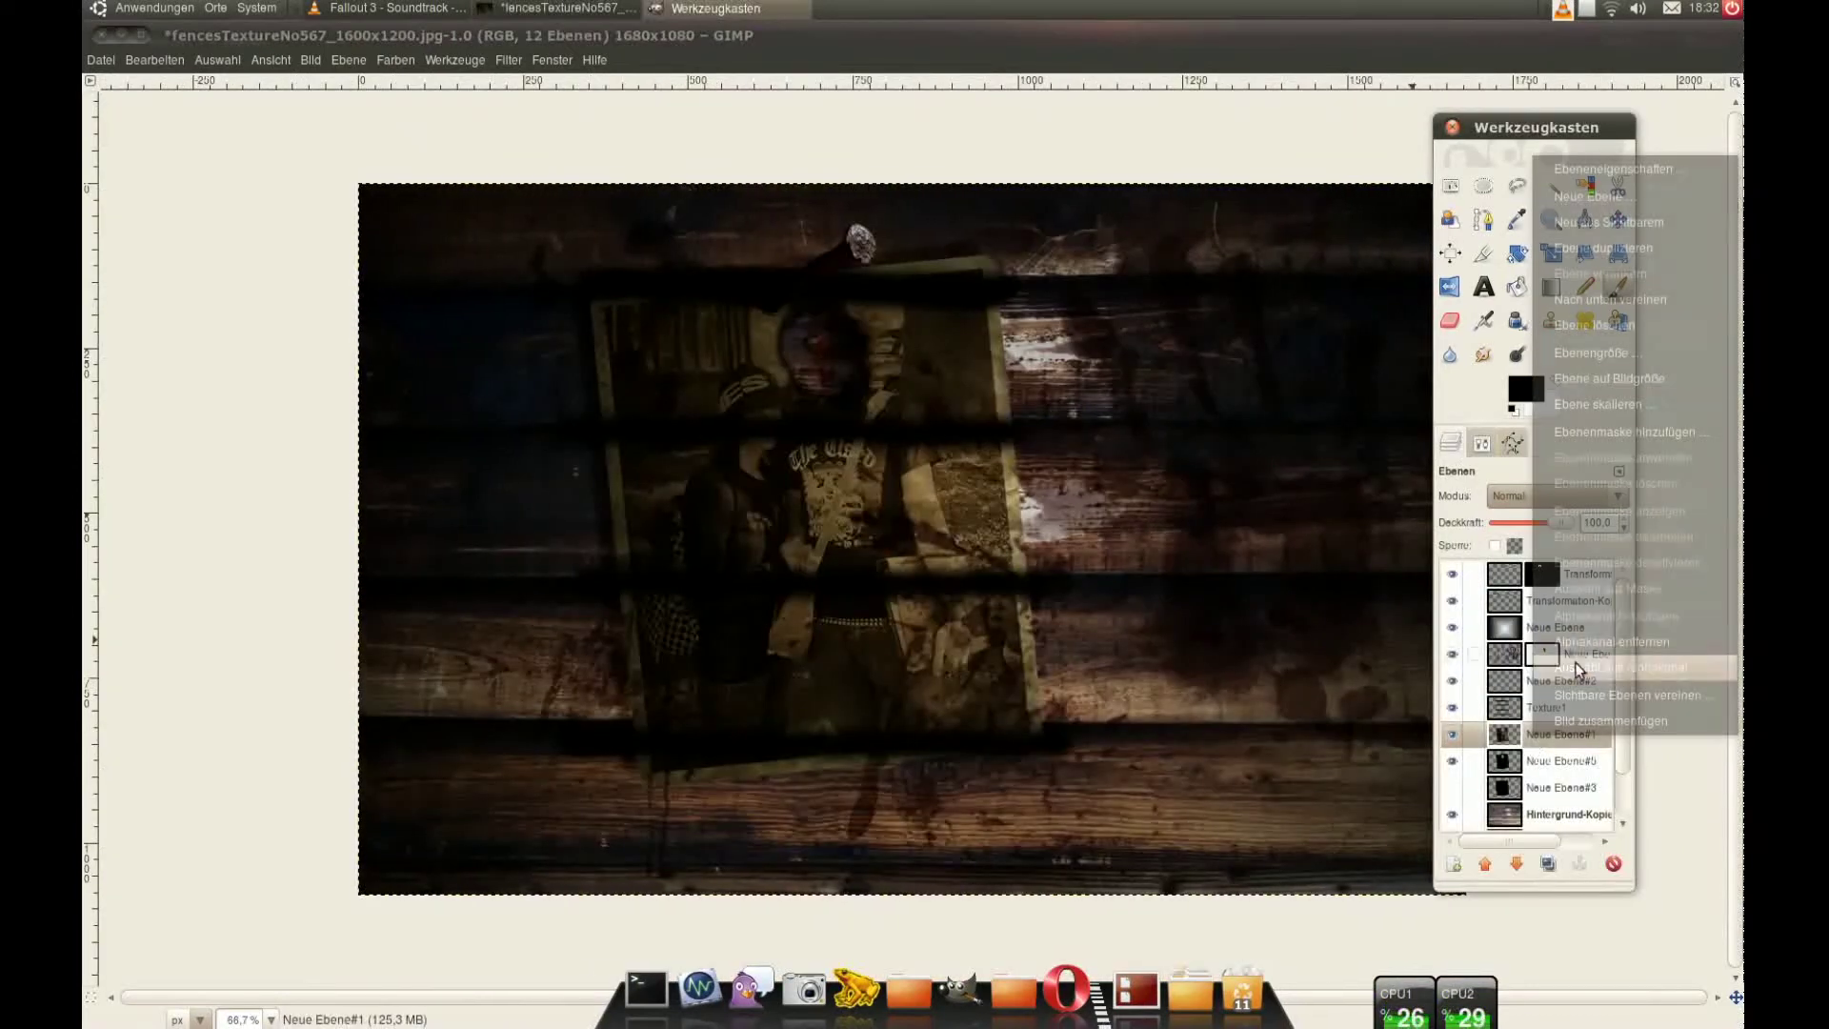
click(1601, 648)
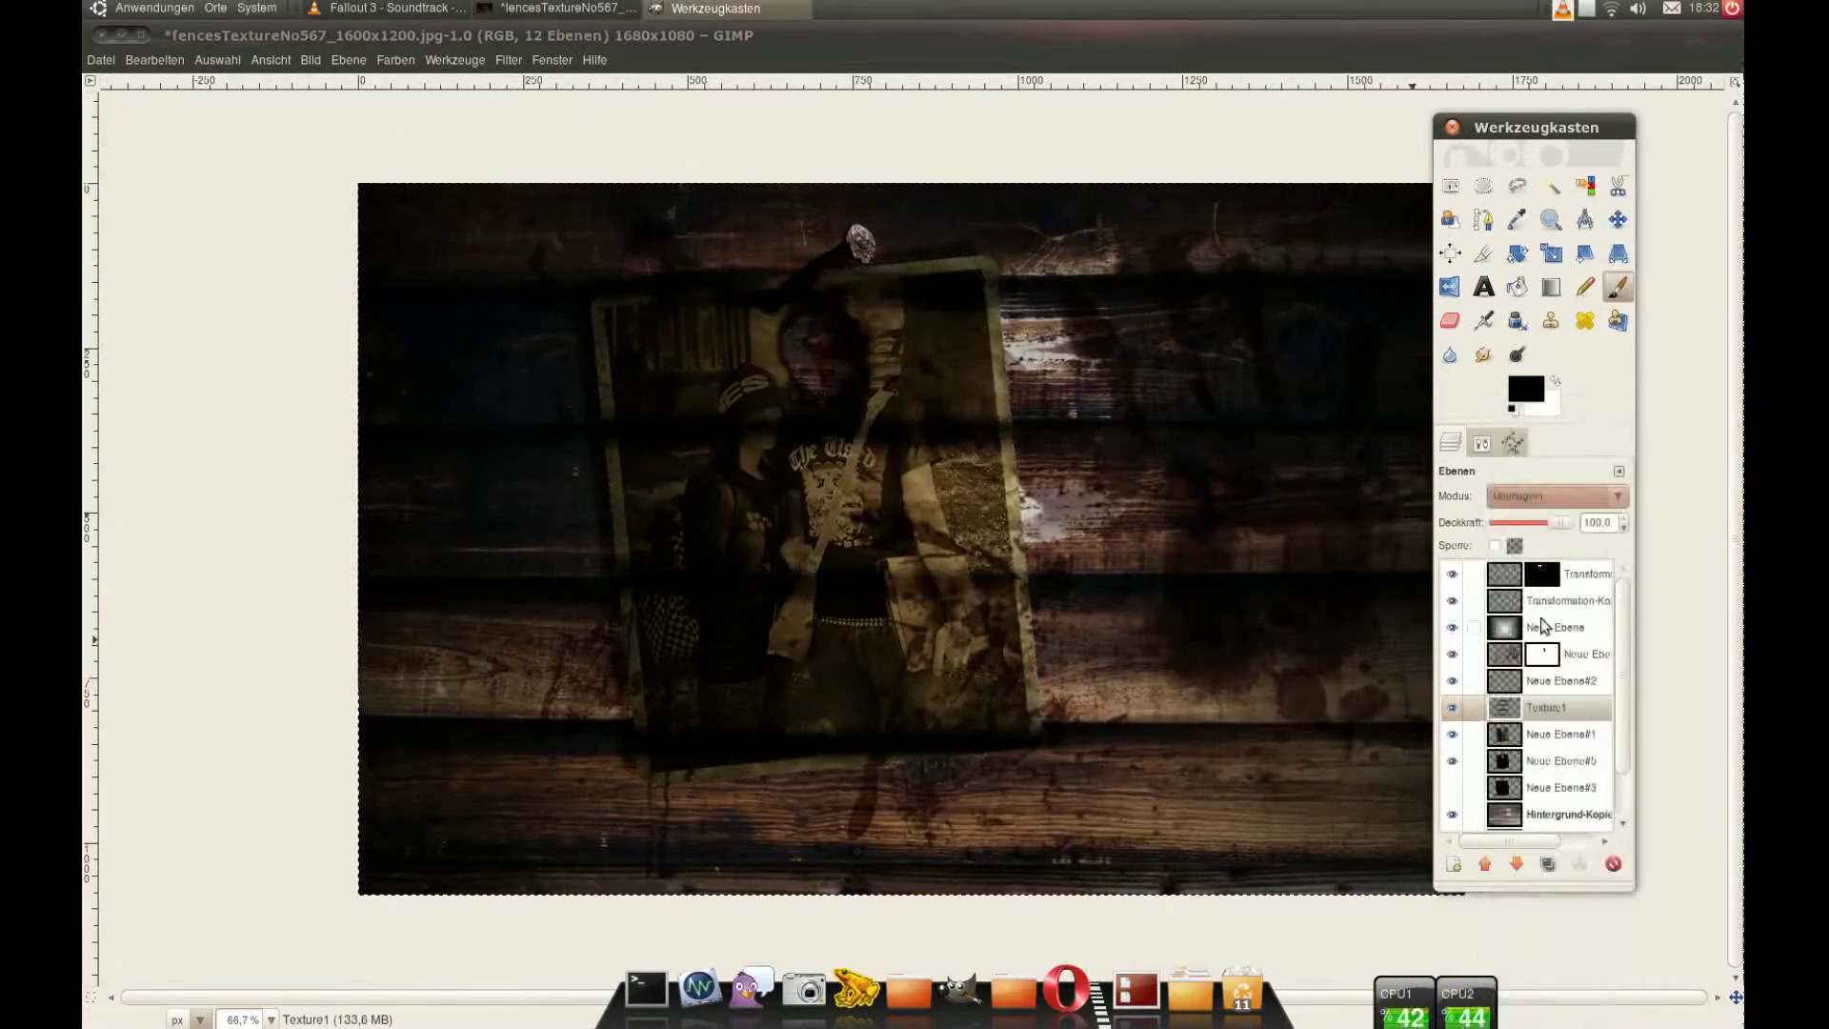
click(1528, 499)
click(1547, 588)
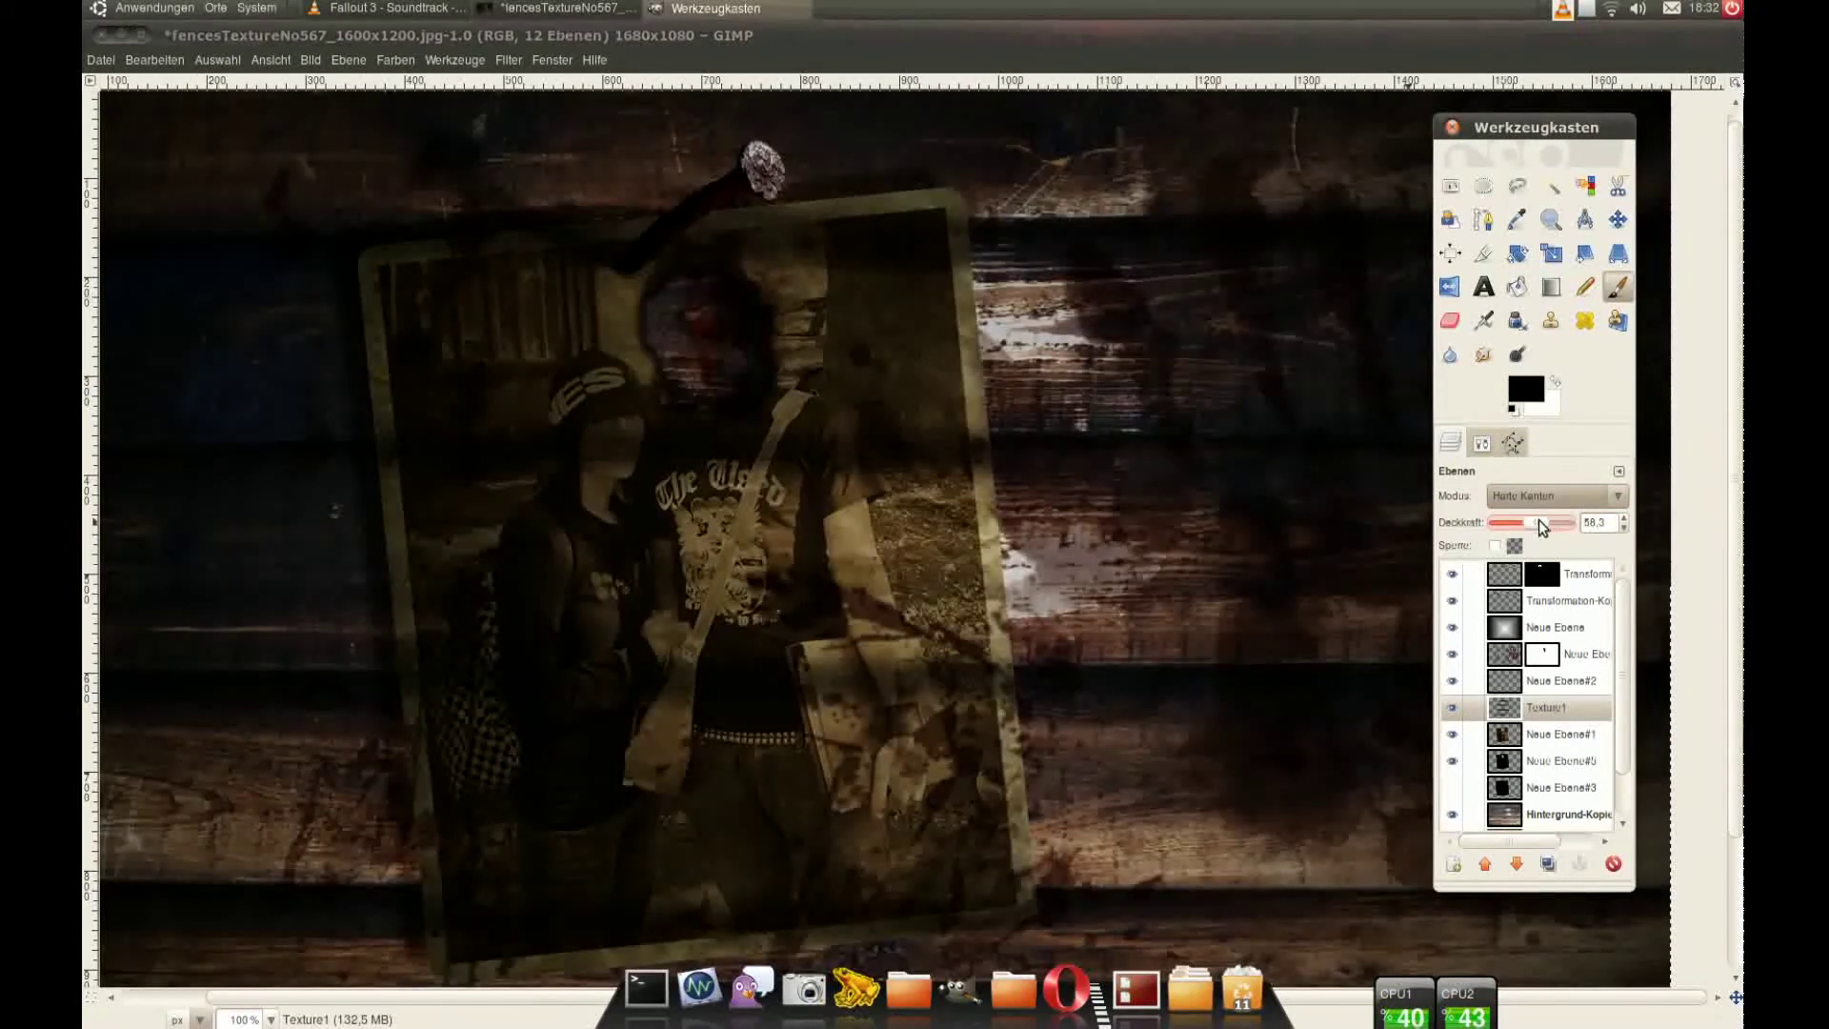
click(1563, 814)
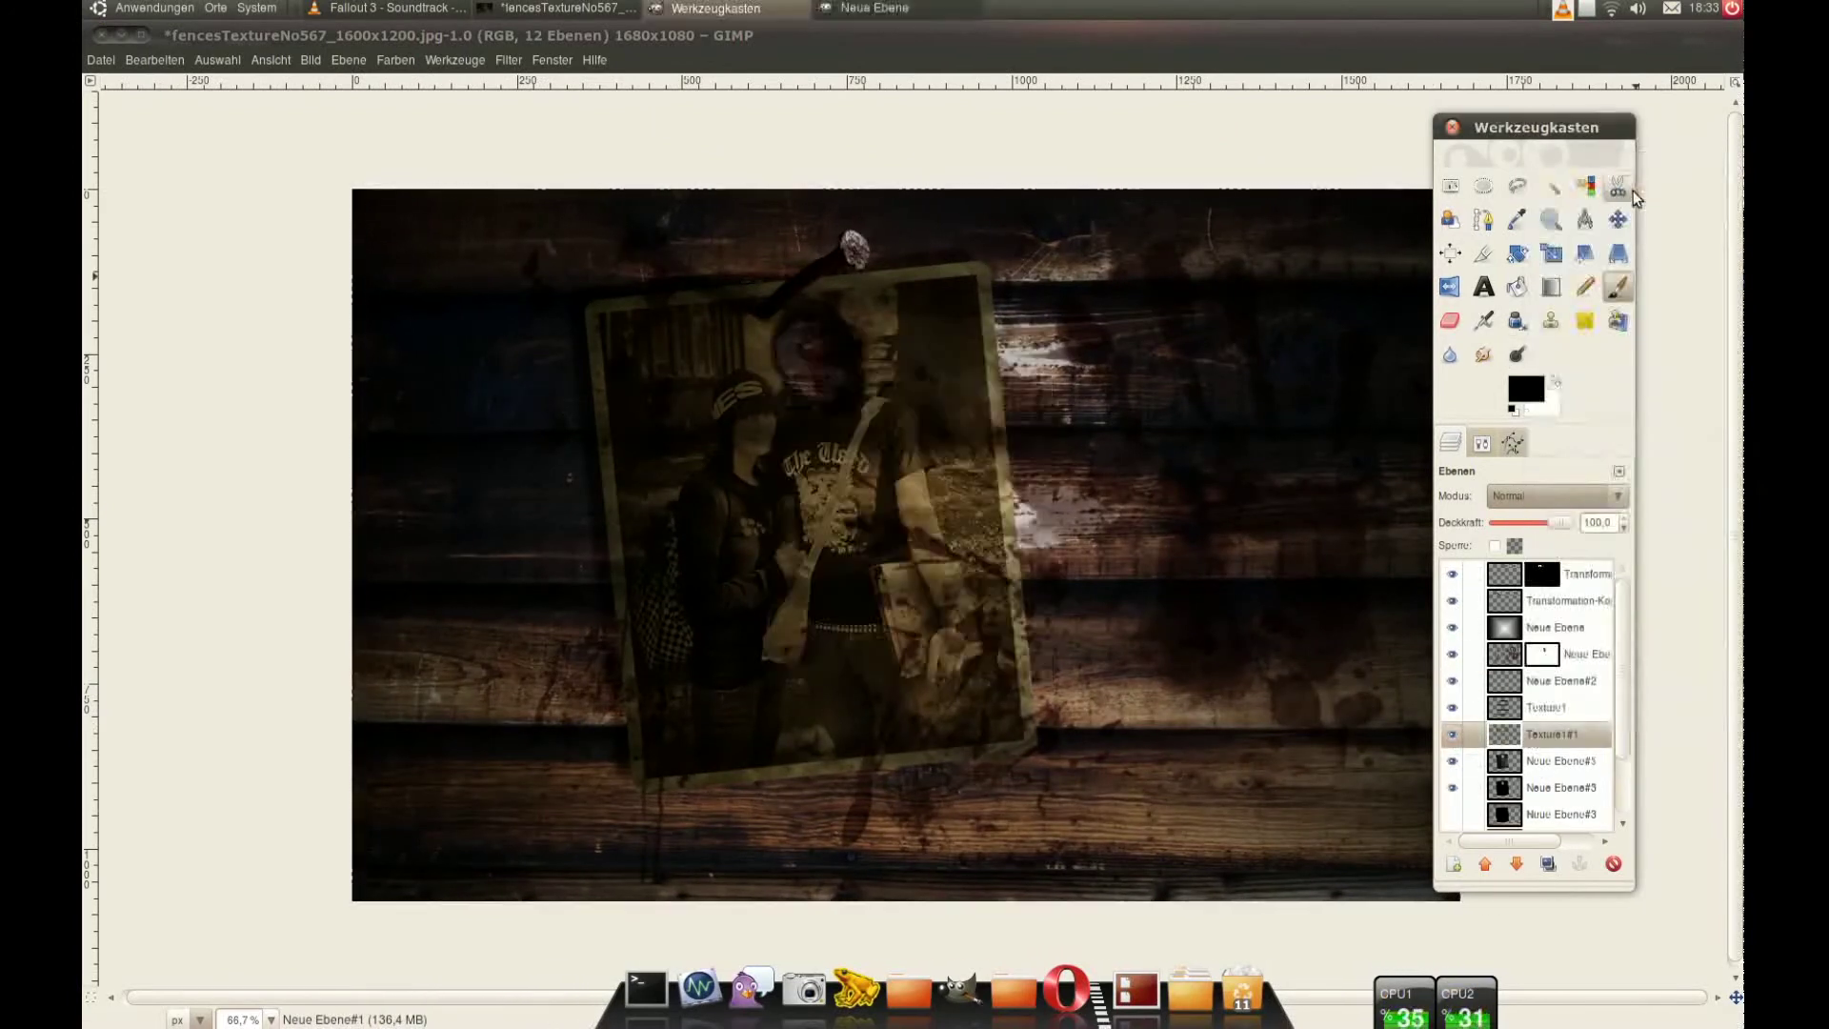
Step: Shrink the grunge crack brush to scale 0.50 for the Cracks layer
click(1453, 446)
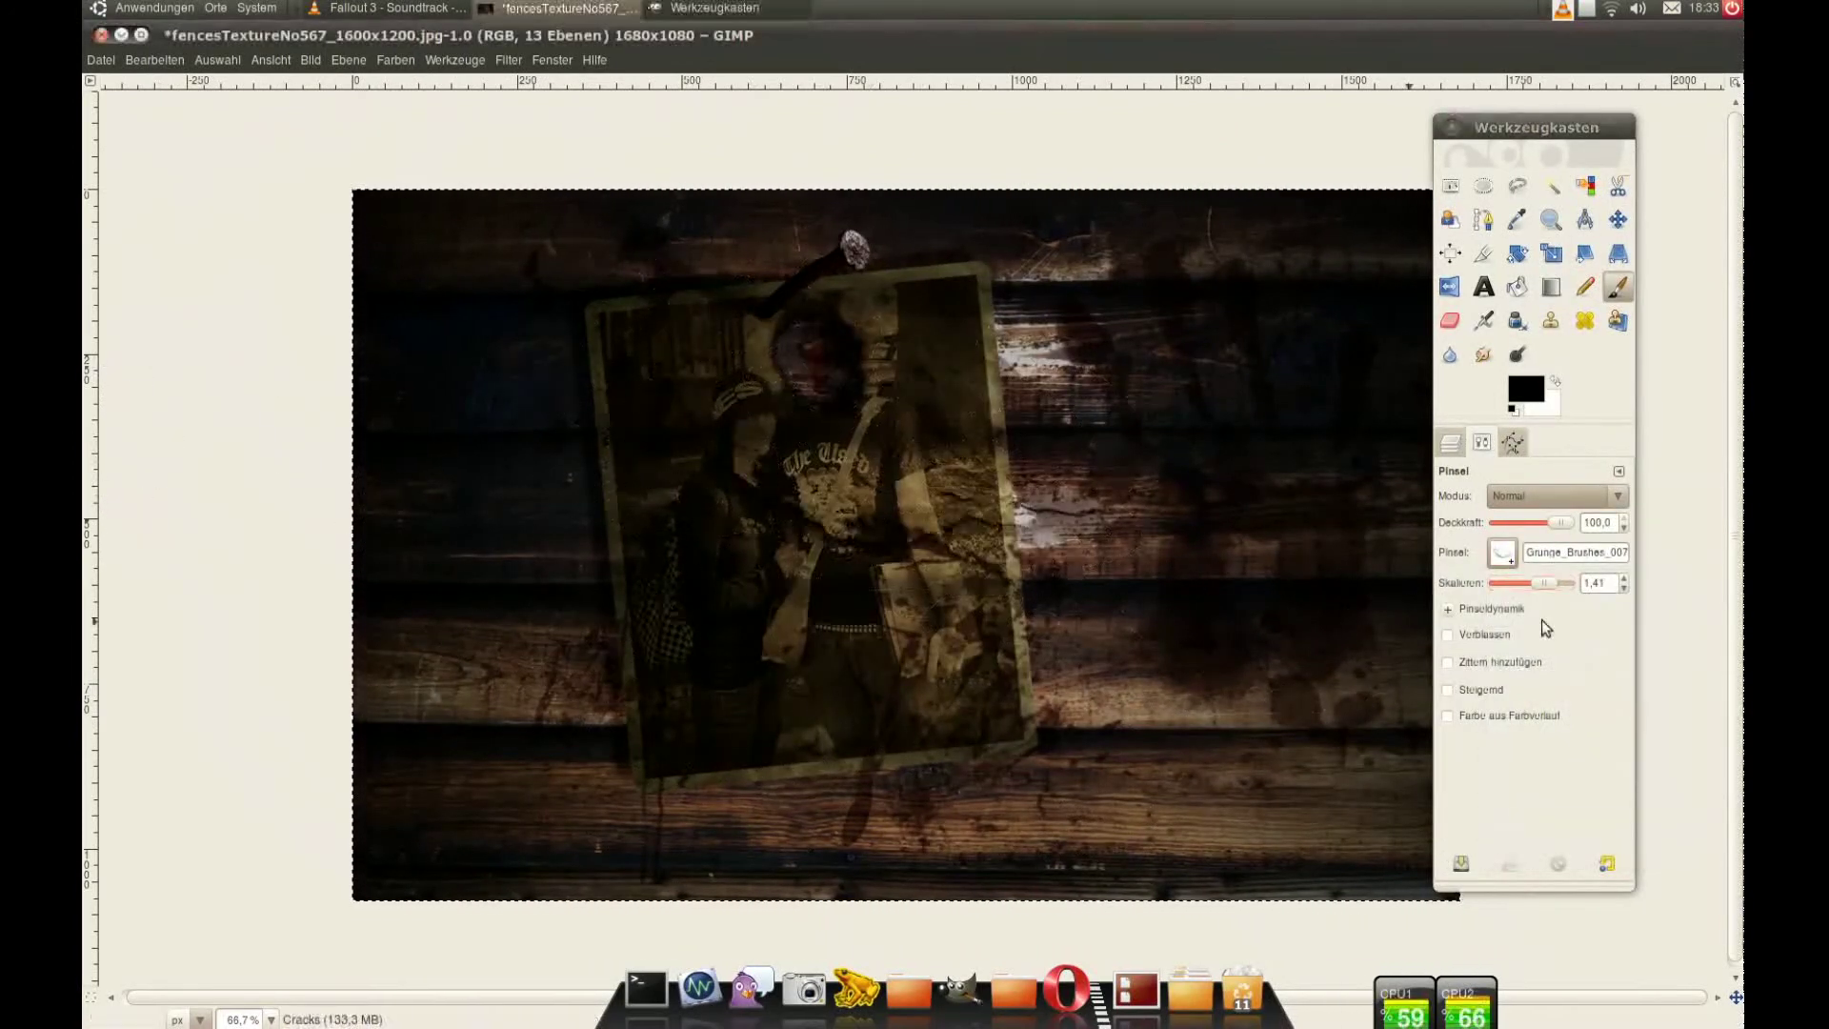
click(1453, 446)
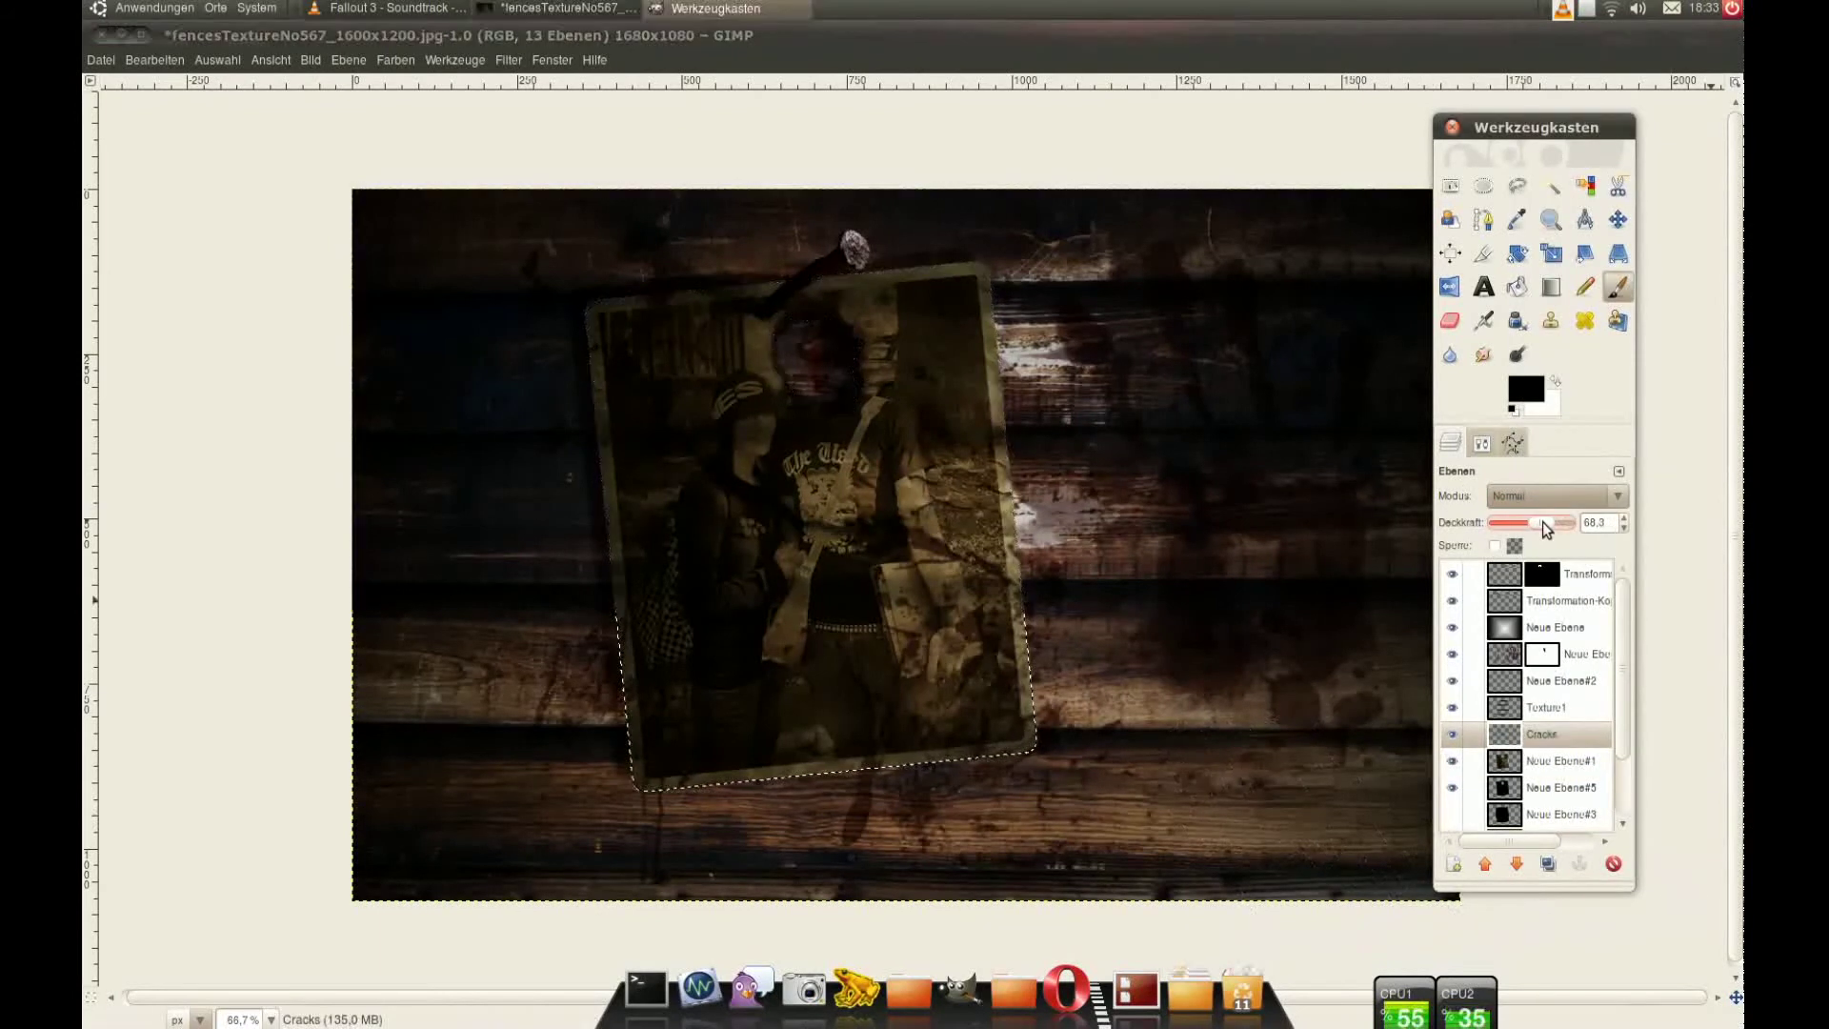
click(1451, 443)
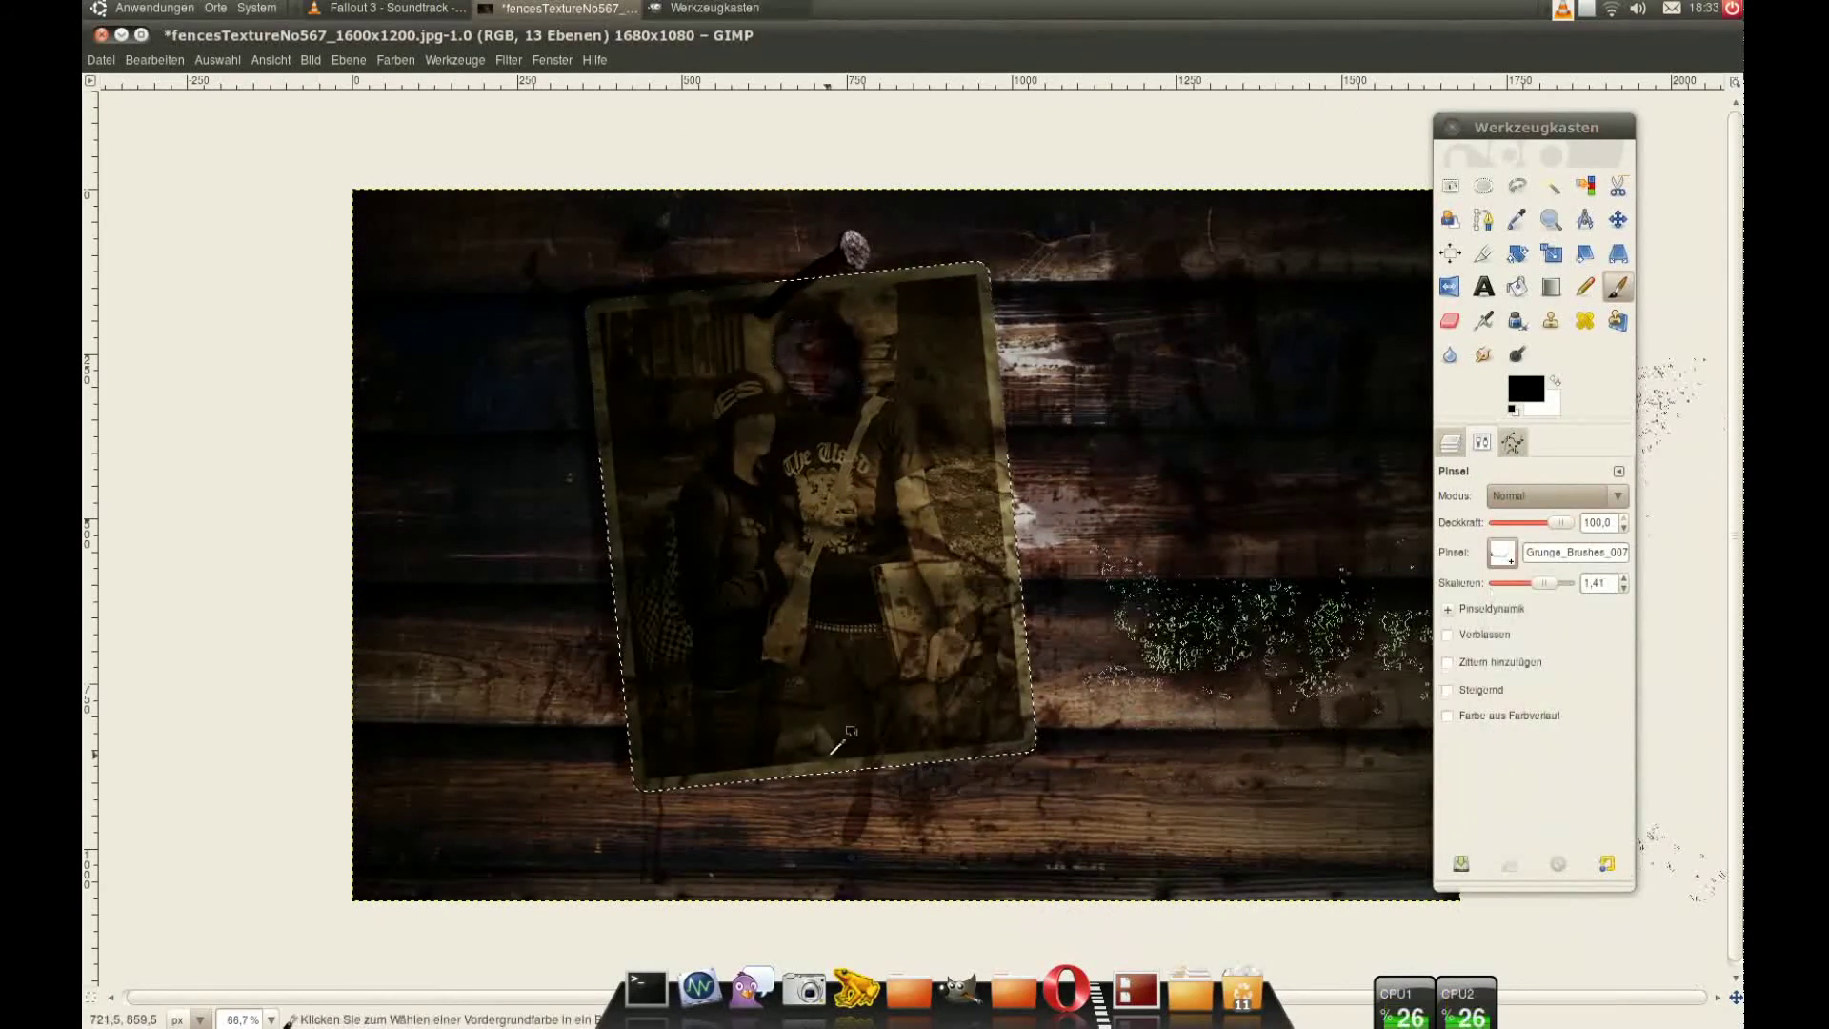
key(bracketleft)
key(bracketleft)
key(bracketleft)
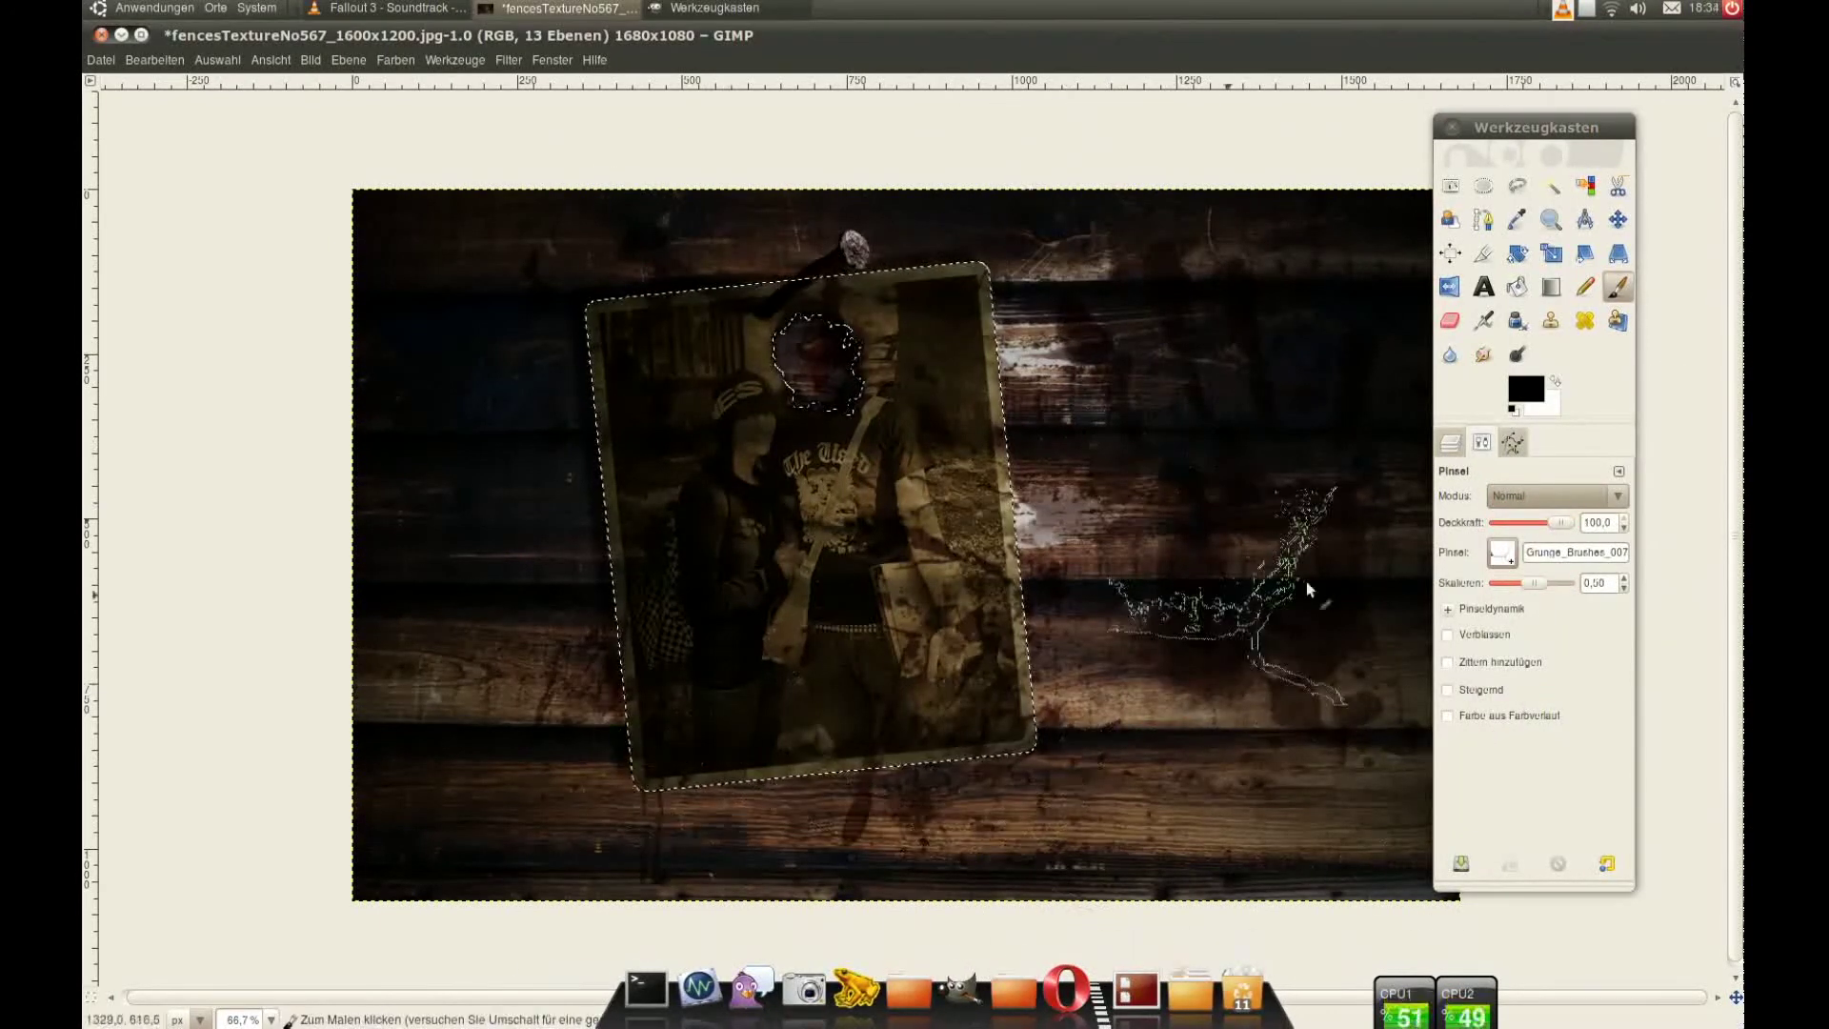
key(ctrl+l)
key(minus)
key(plus)
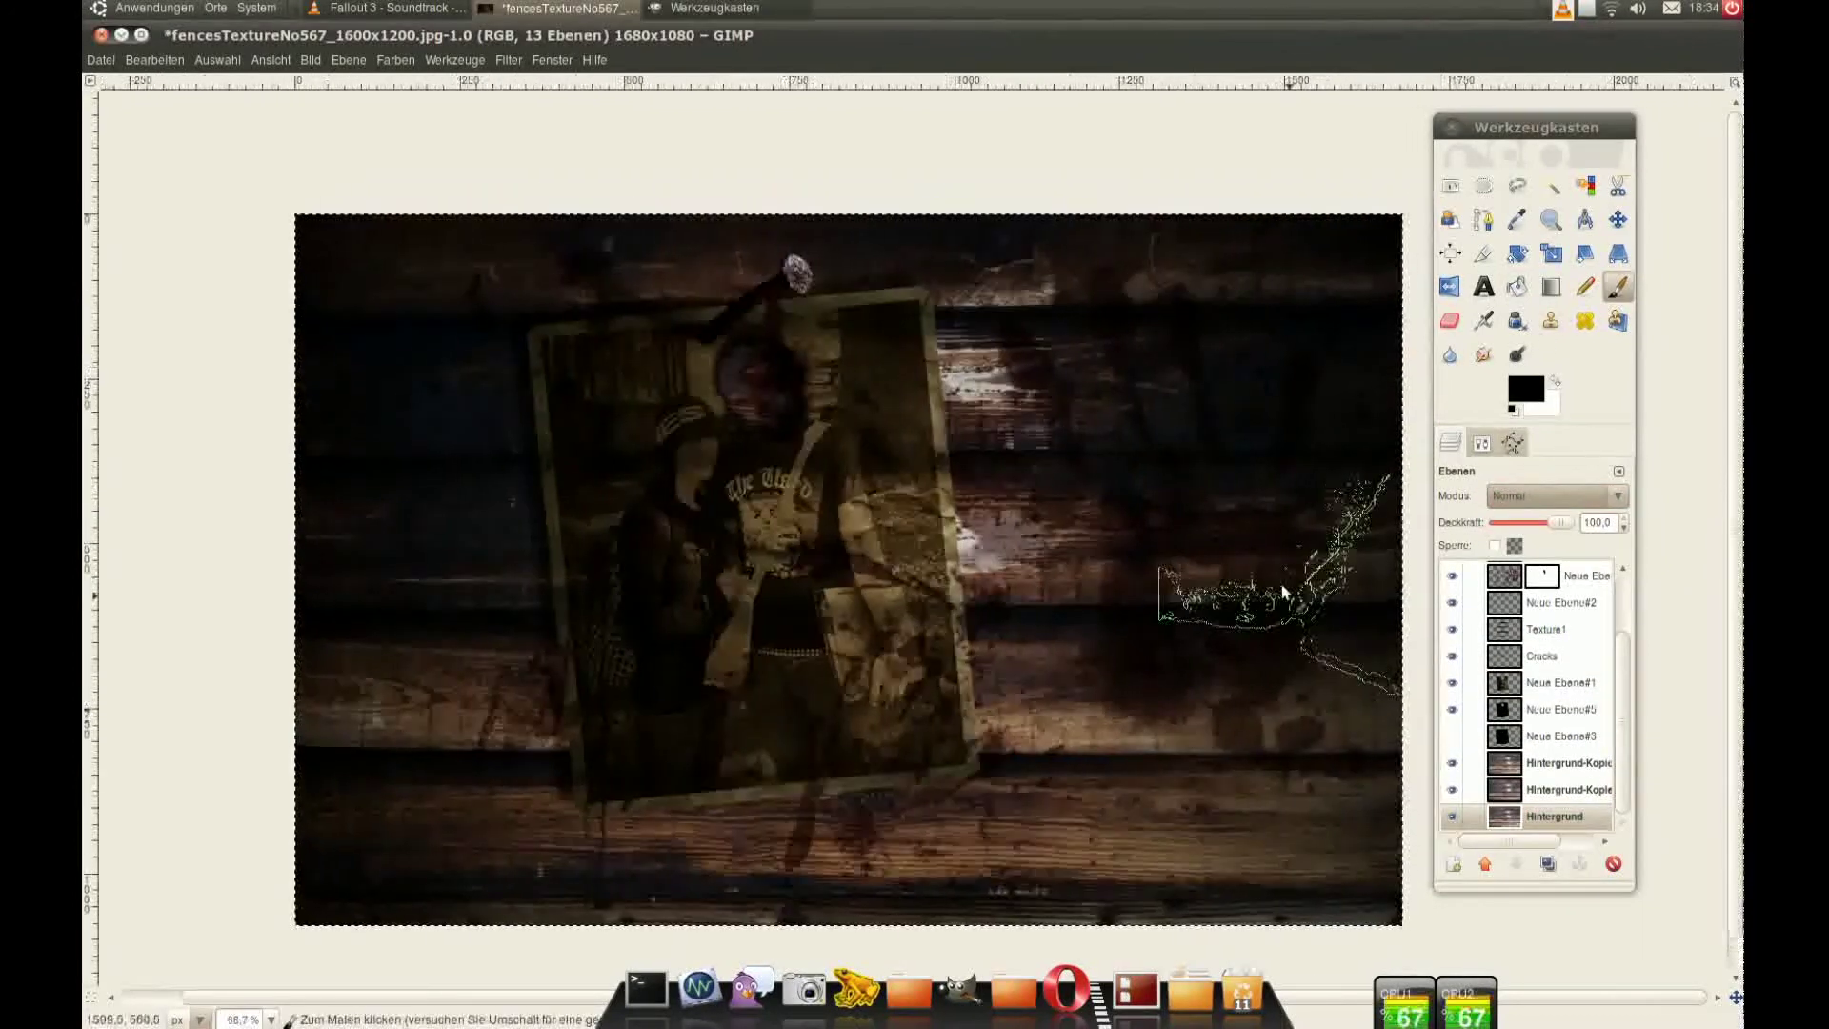
scroll(1524, 695, up, 3)
Step: Create a new layer from all visible content and desaturate it by lightness
right_click(1543, 573)
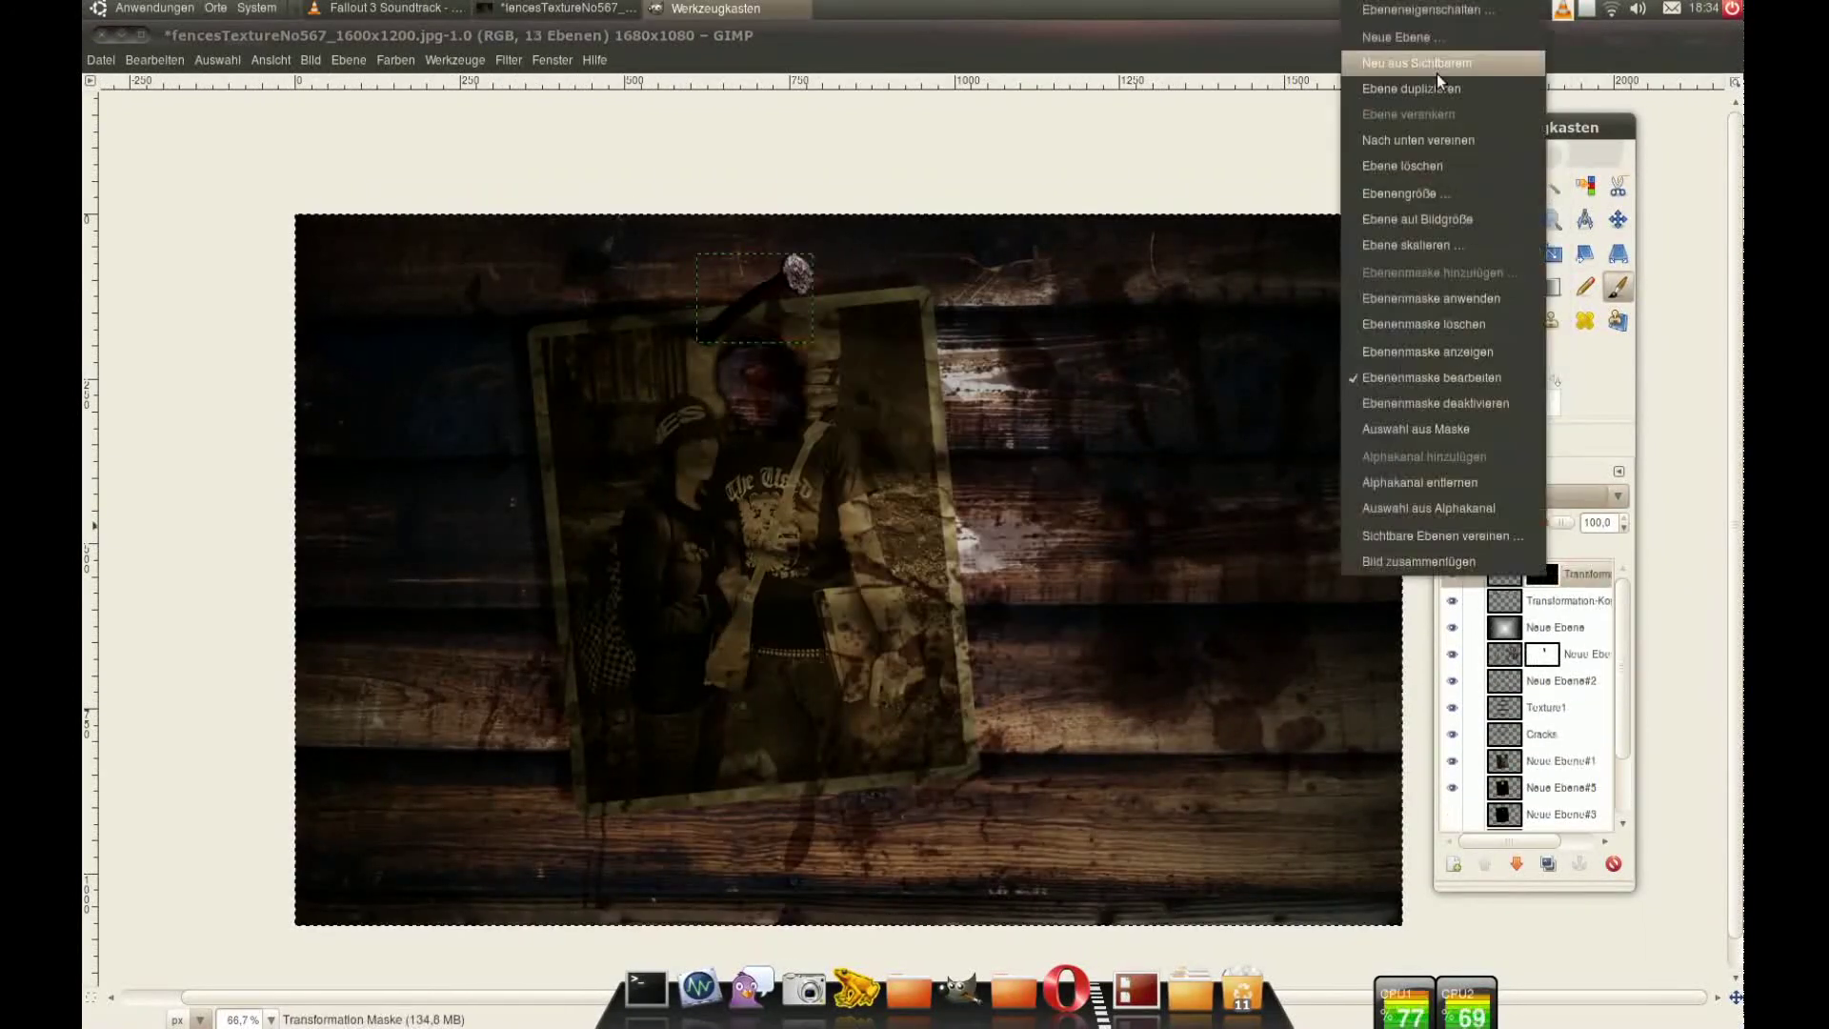
click(1417, 63)
click(396, 59)
click(438, 152)
click(1420, 442)
click(395, 59)
click(568, 340)
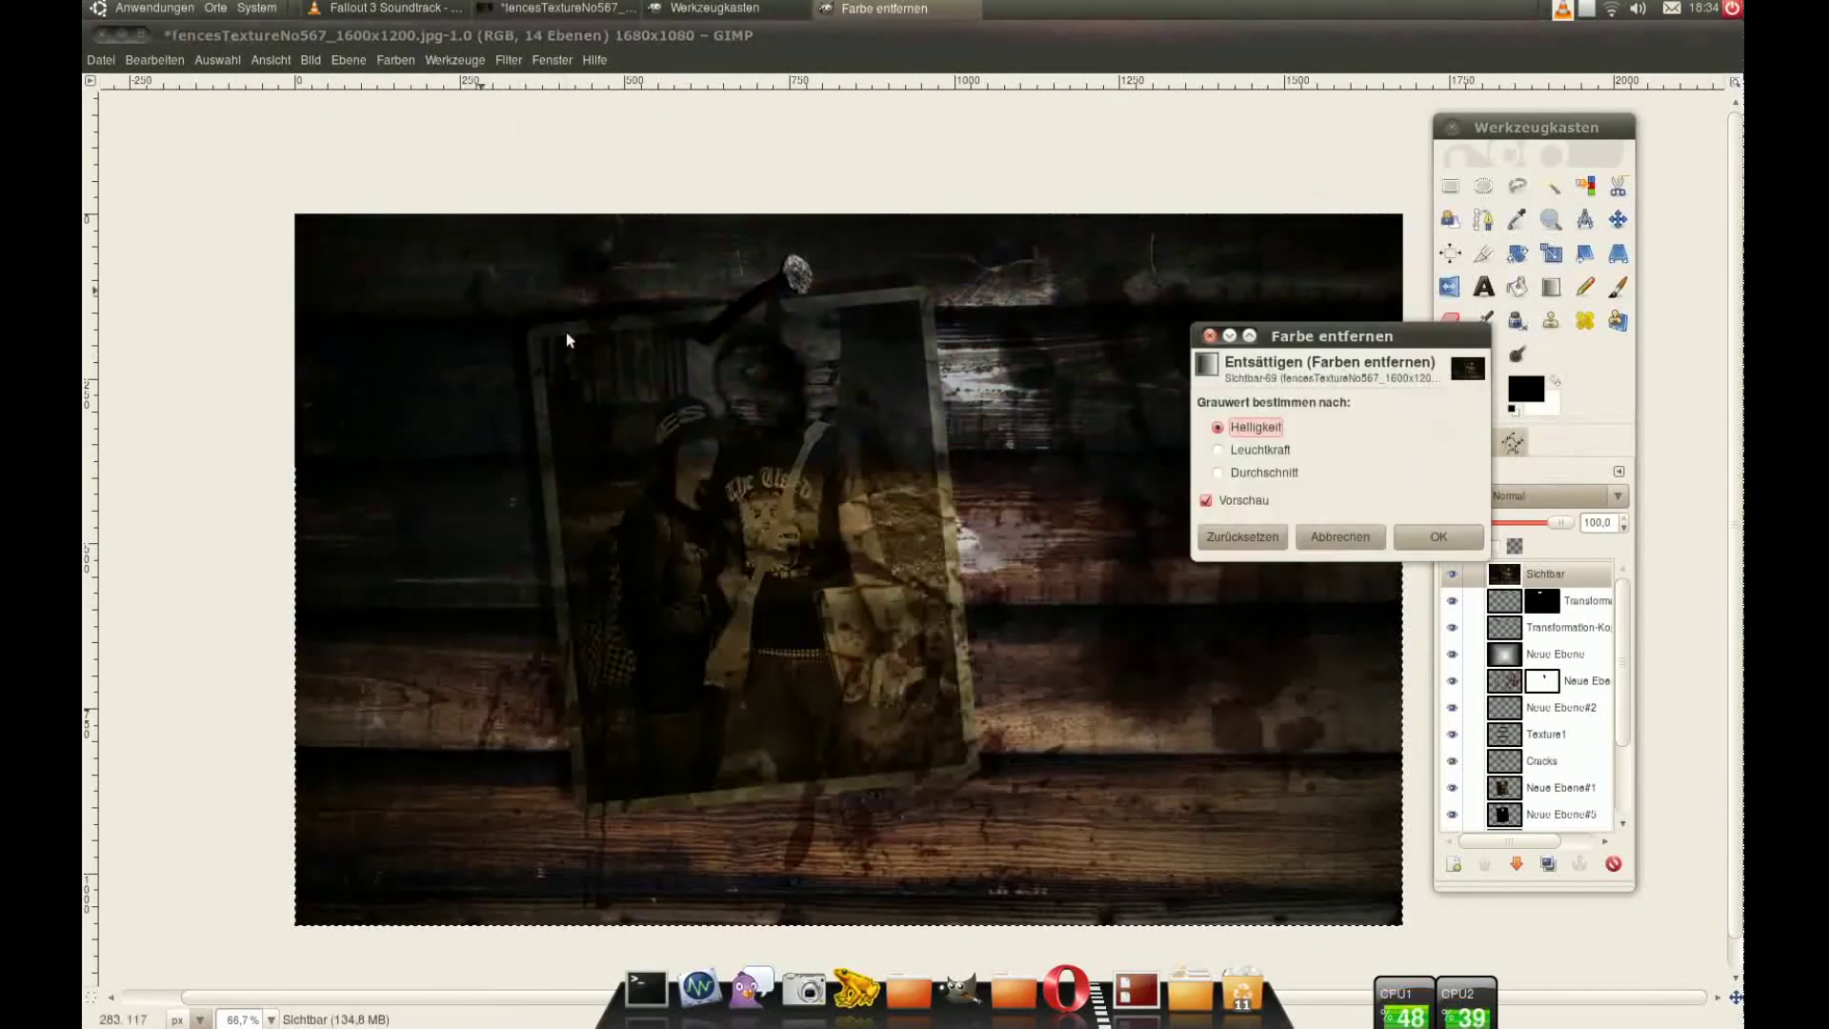
click(1429, 536)
scroll(1553, 496, down, 2)
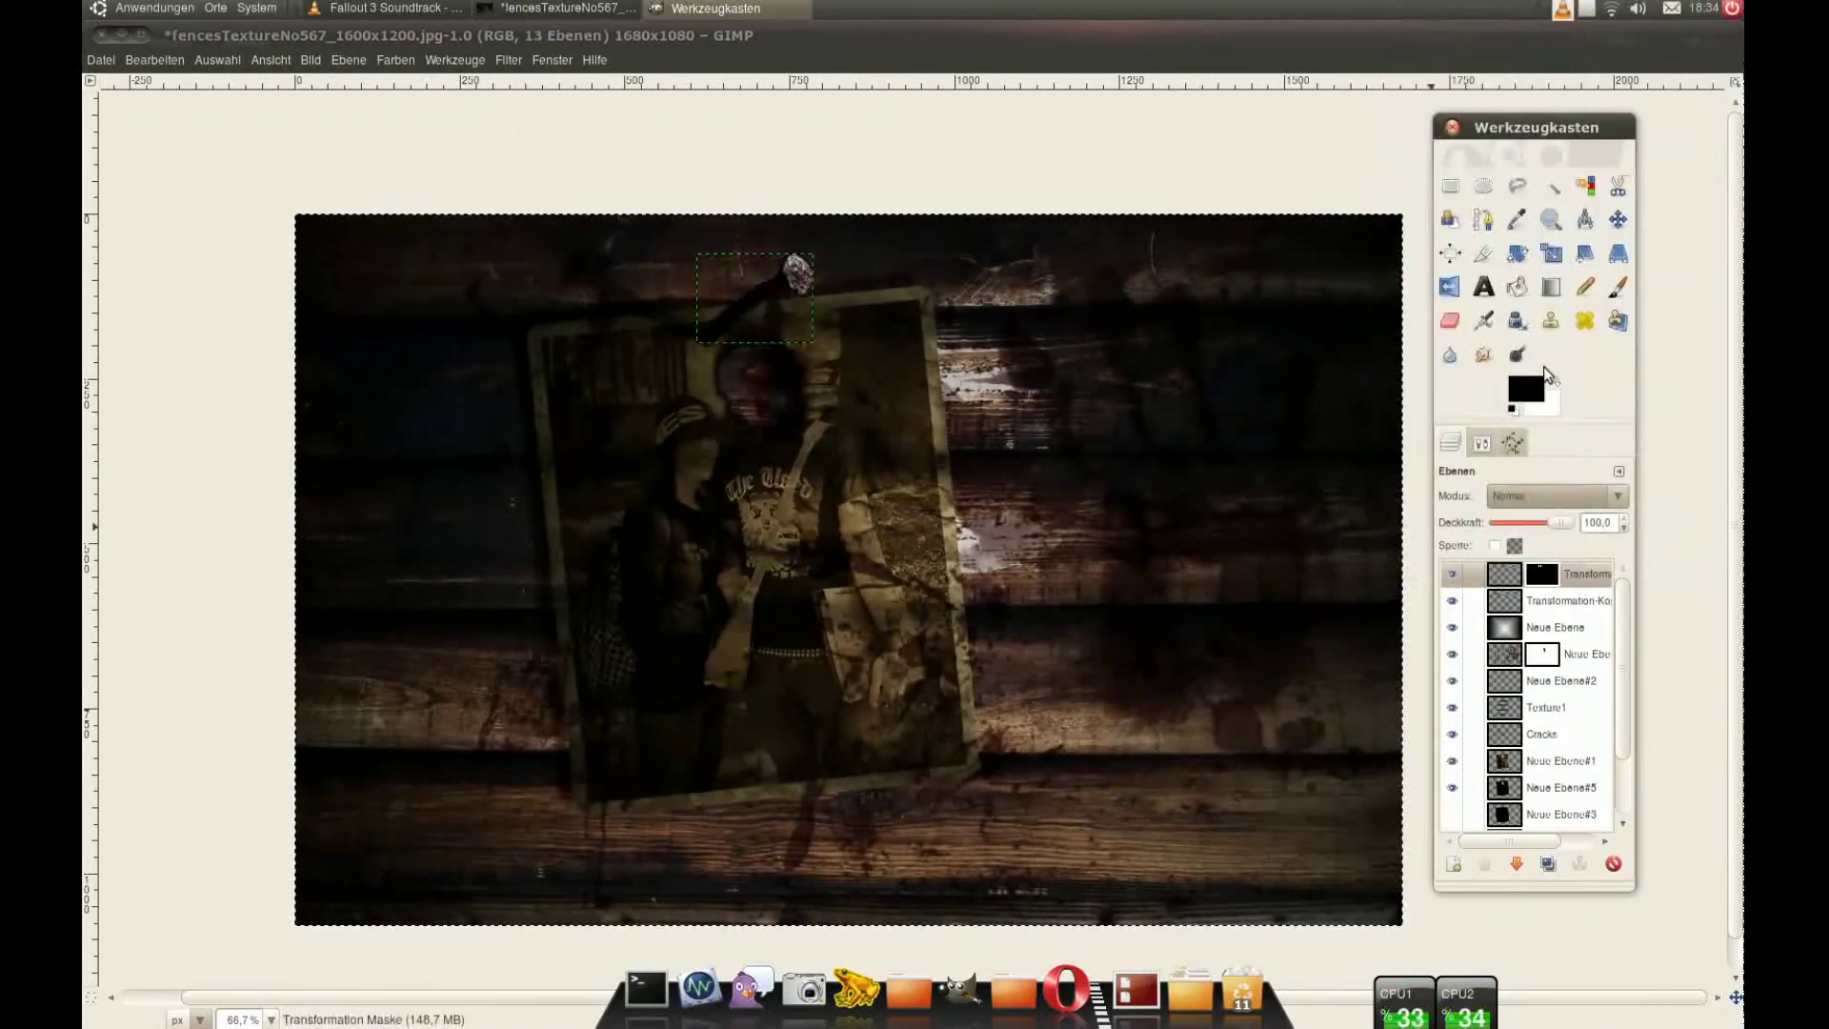
Step: Set dark and lighter red colours and fill the merged layer with a red gradient
click(1526, 389)
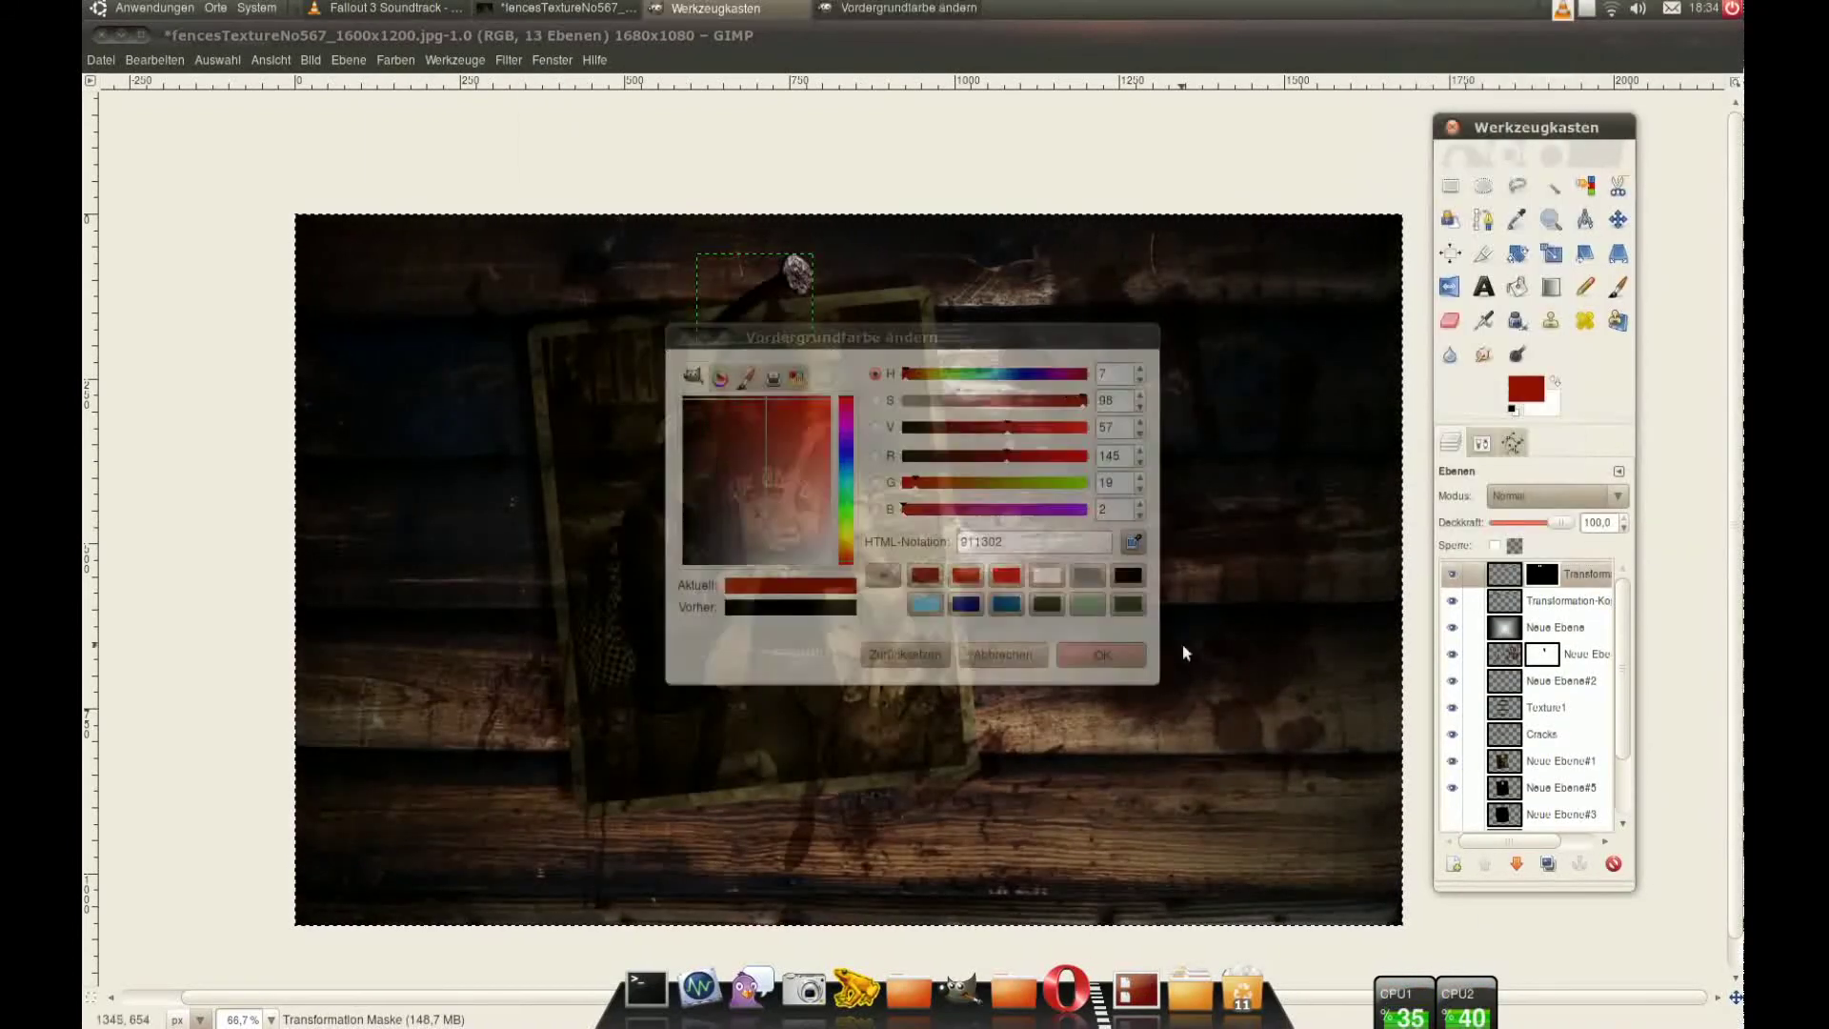
click(1103, 654)
click(348, 59)
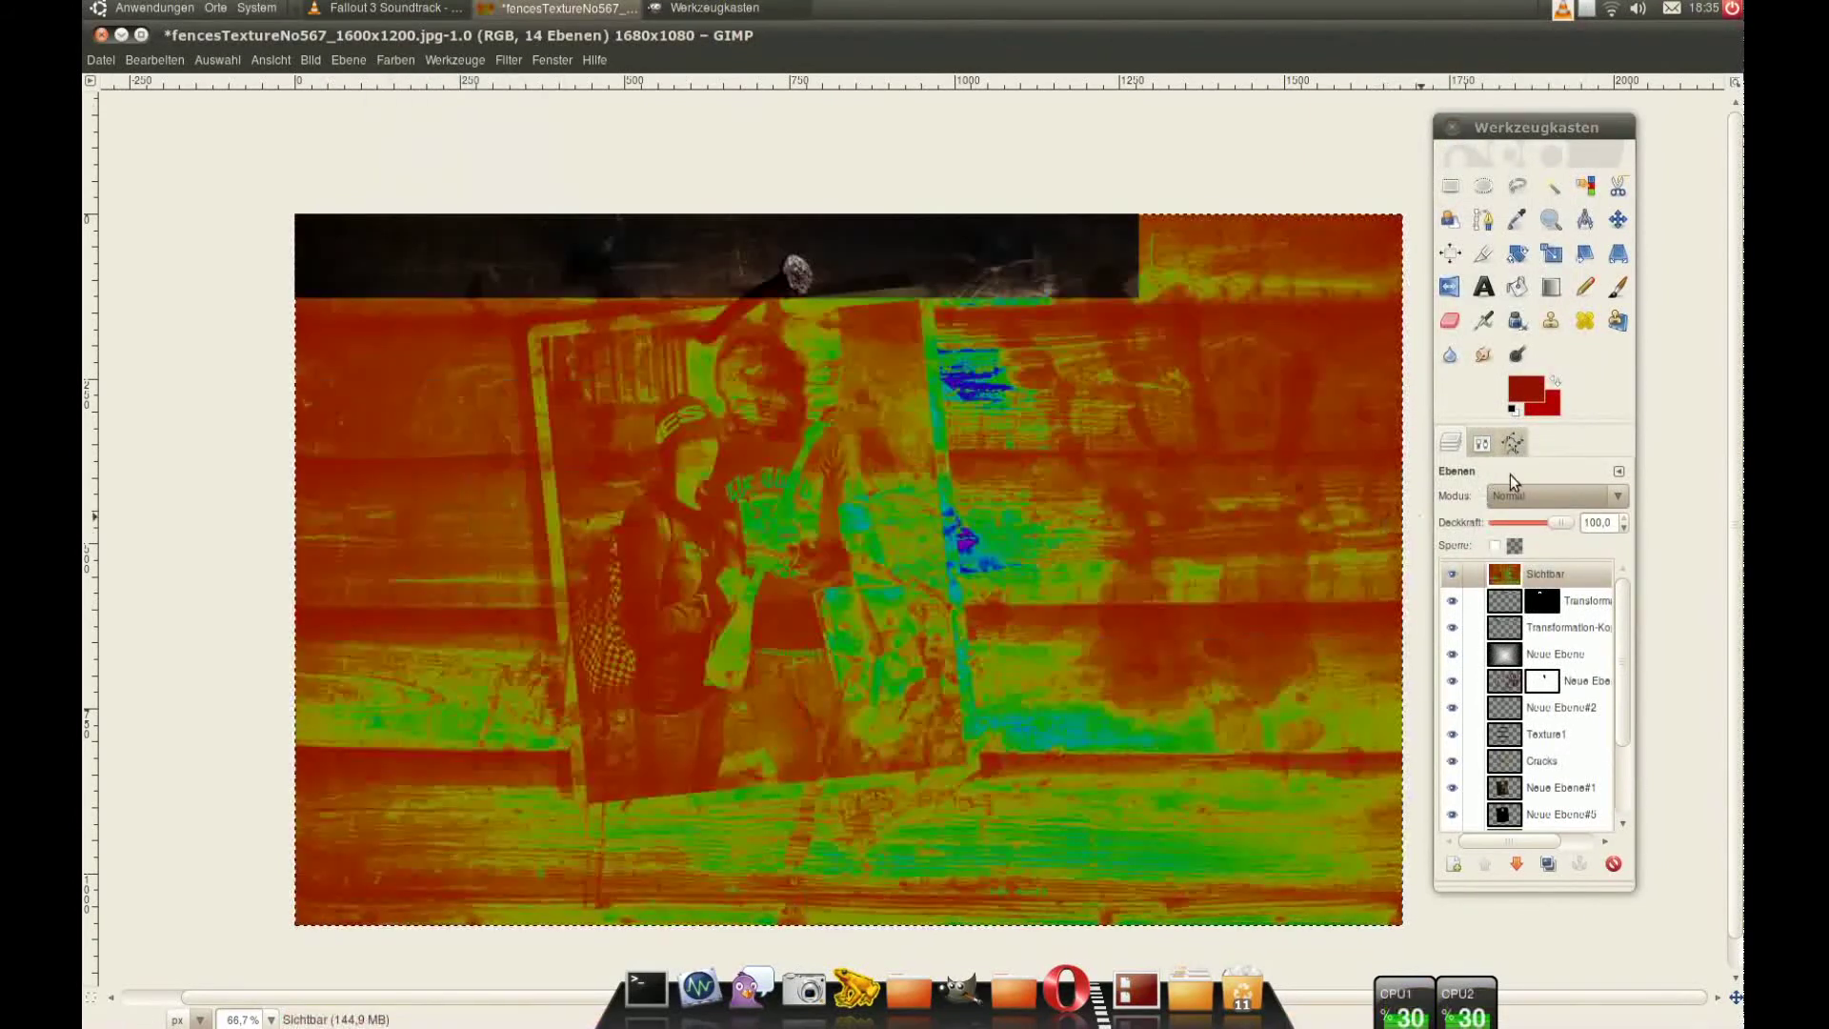
key(l)
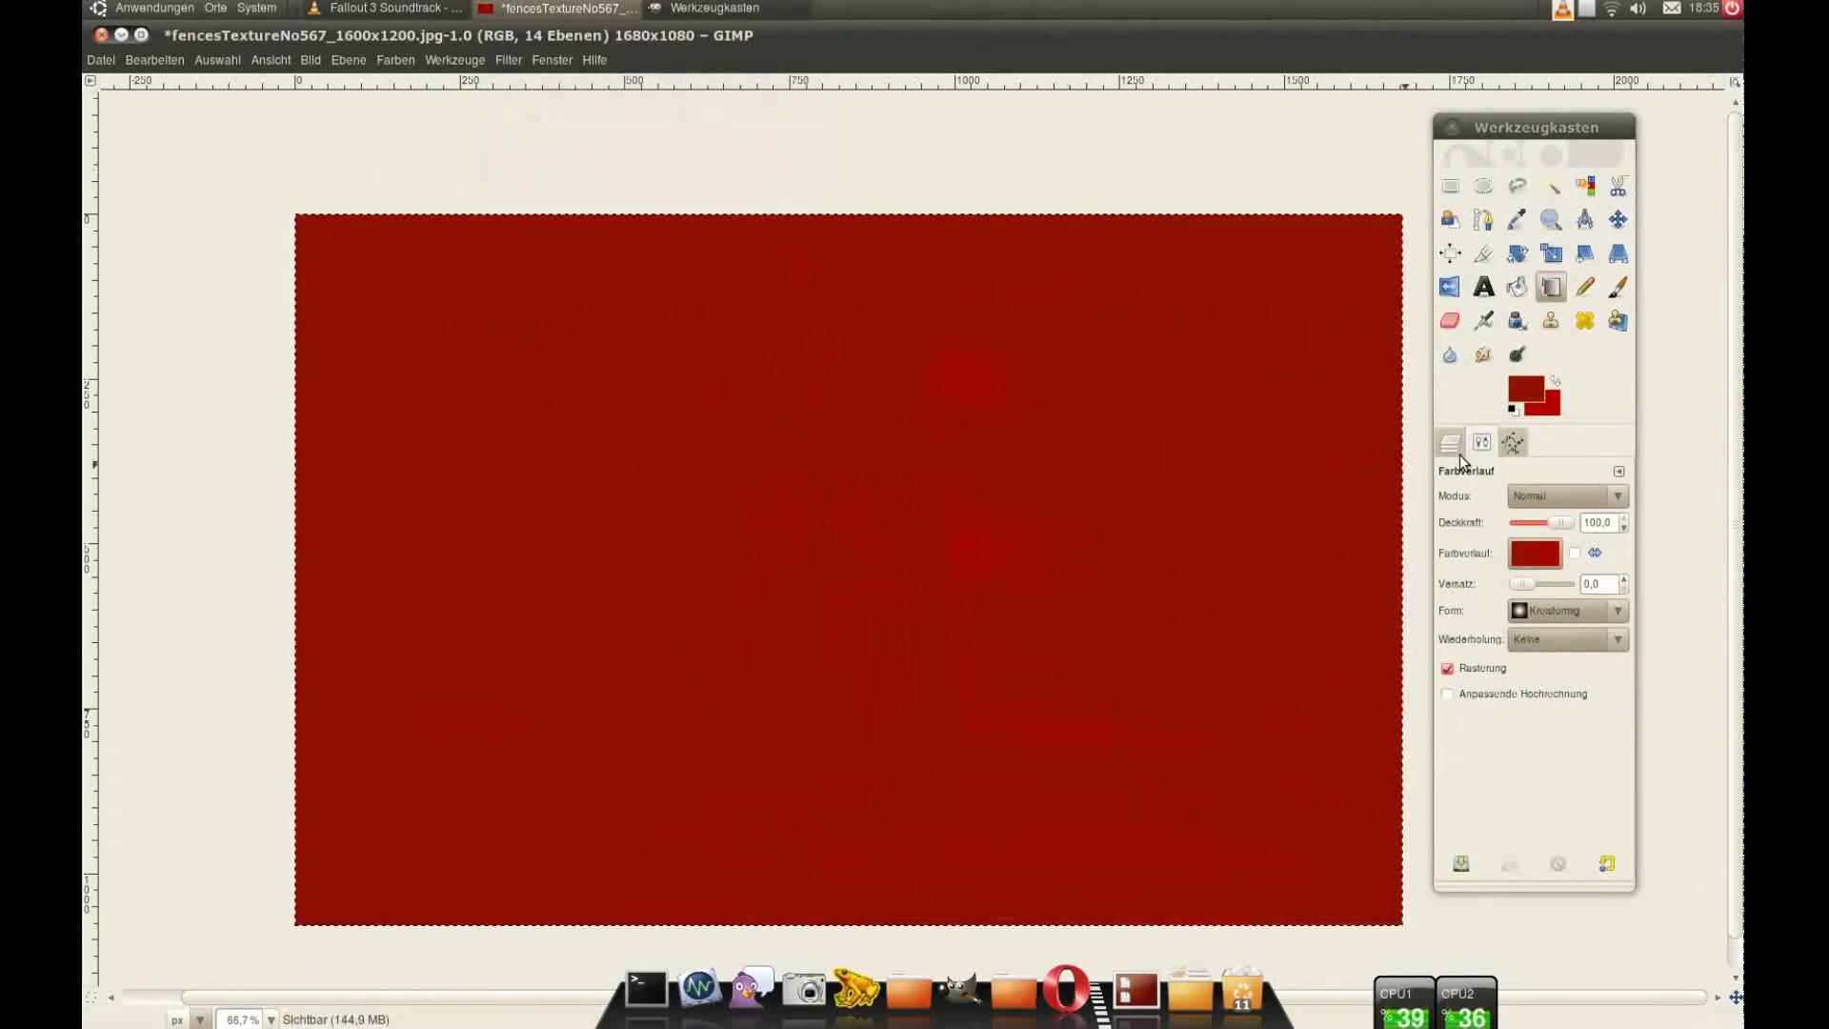
click(1548, 408)
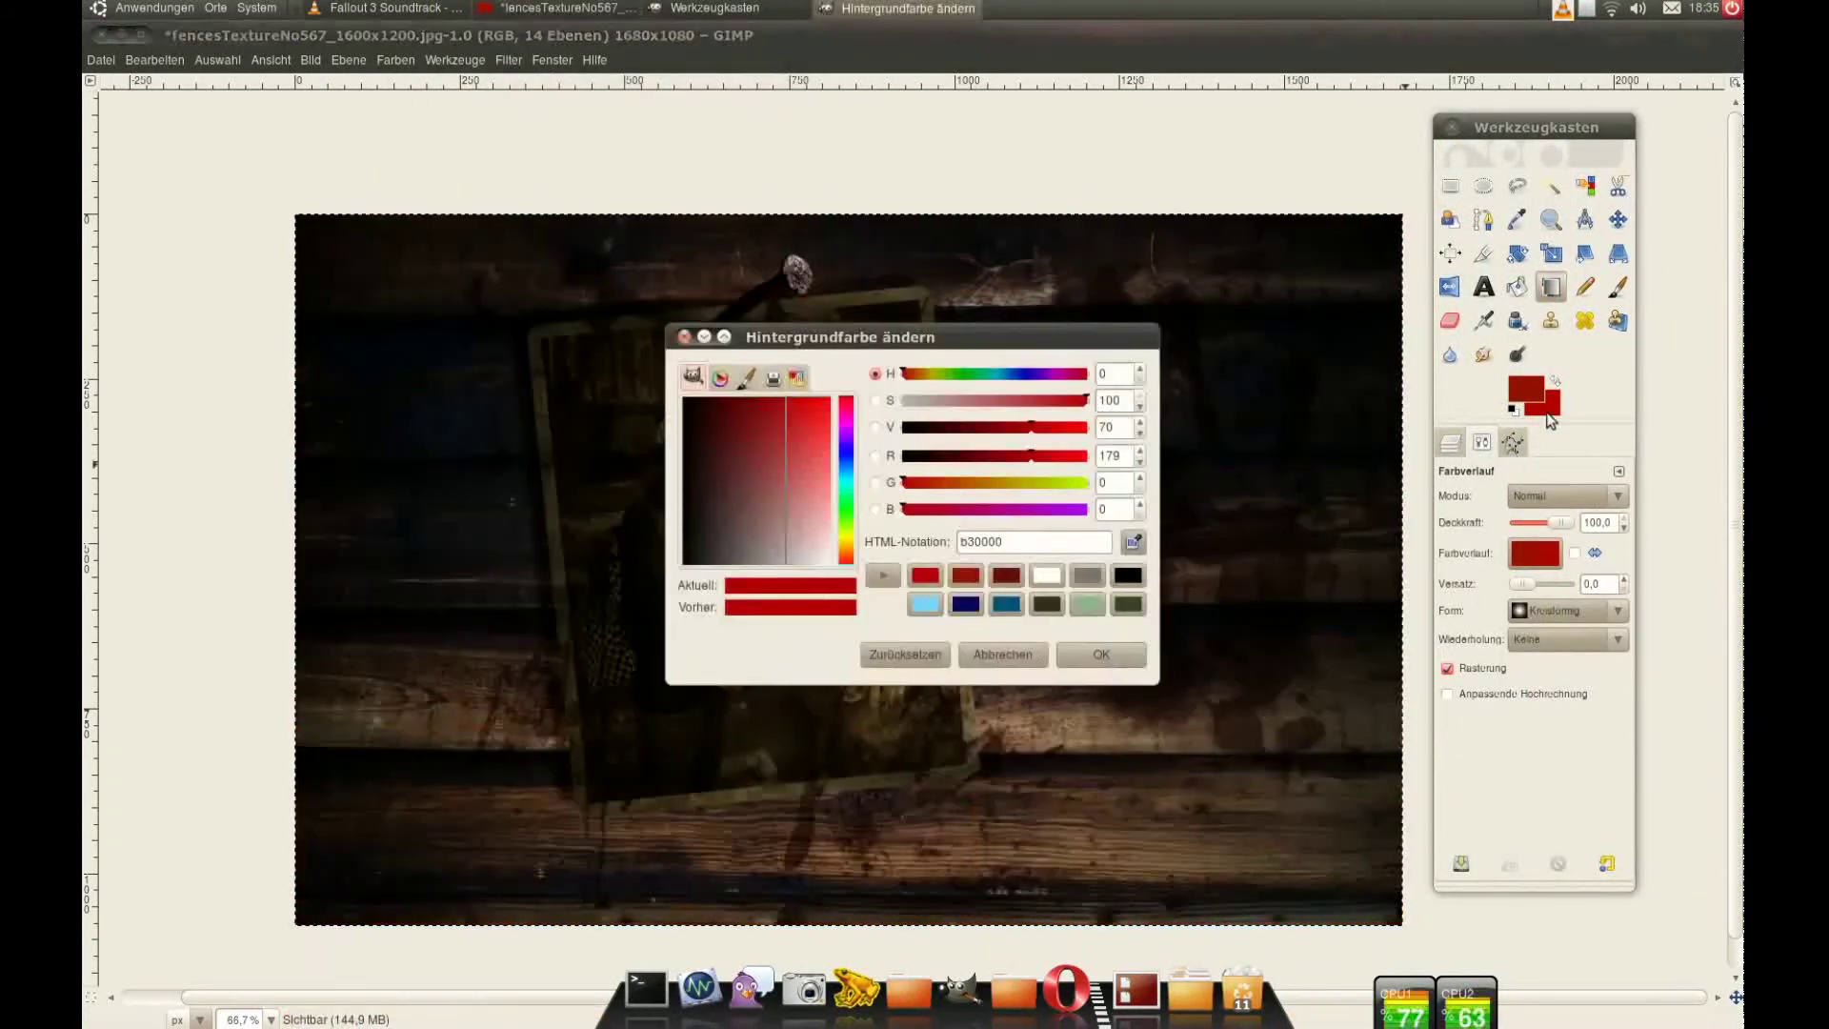
drag(787, 448, 763, 405)
click(1101, 655)
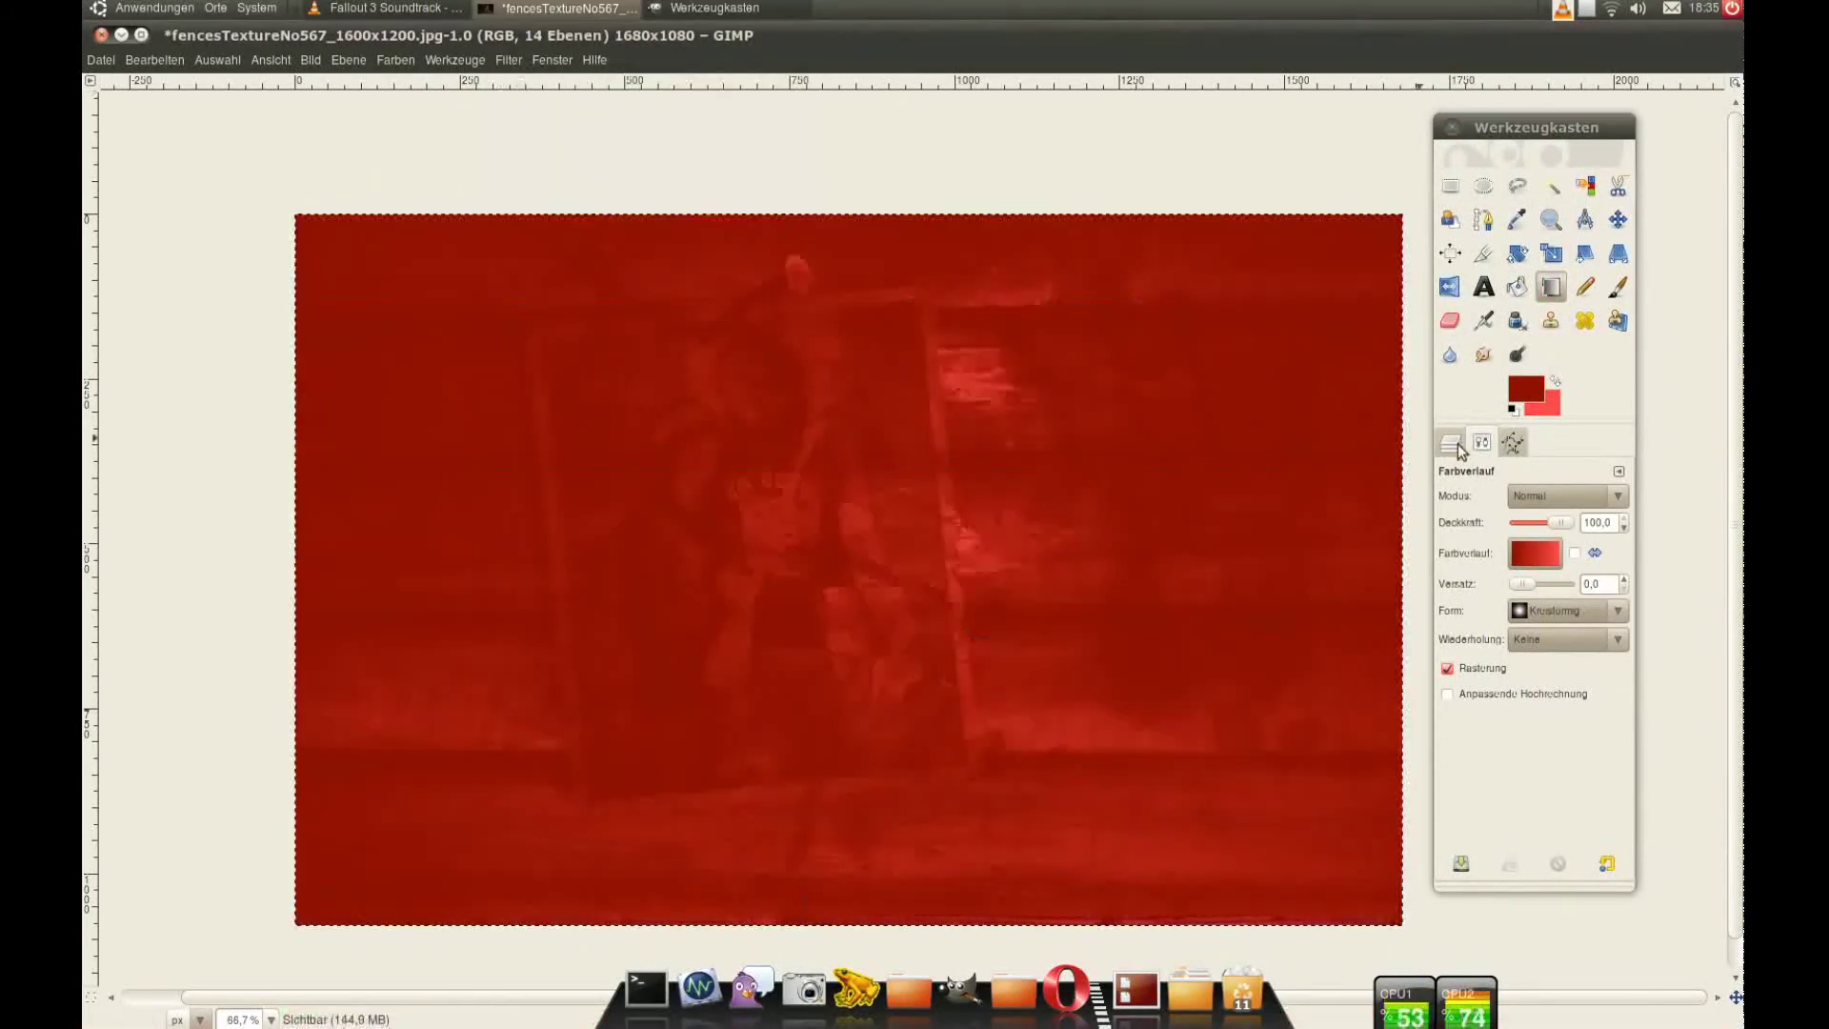
drag(1329, 396, 1391, 348)
Step: Blend the red layer in Überlagern mode at 11.7% opacity
click(1508, 450)
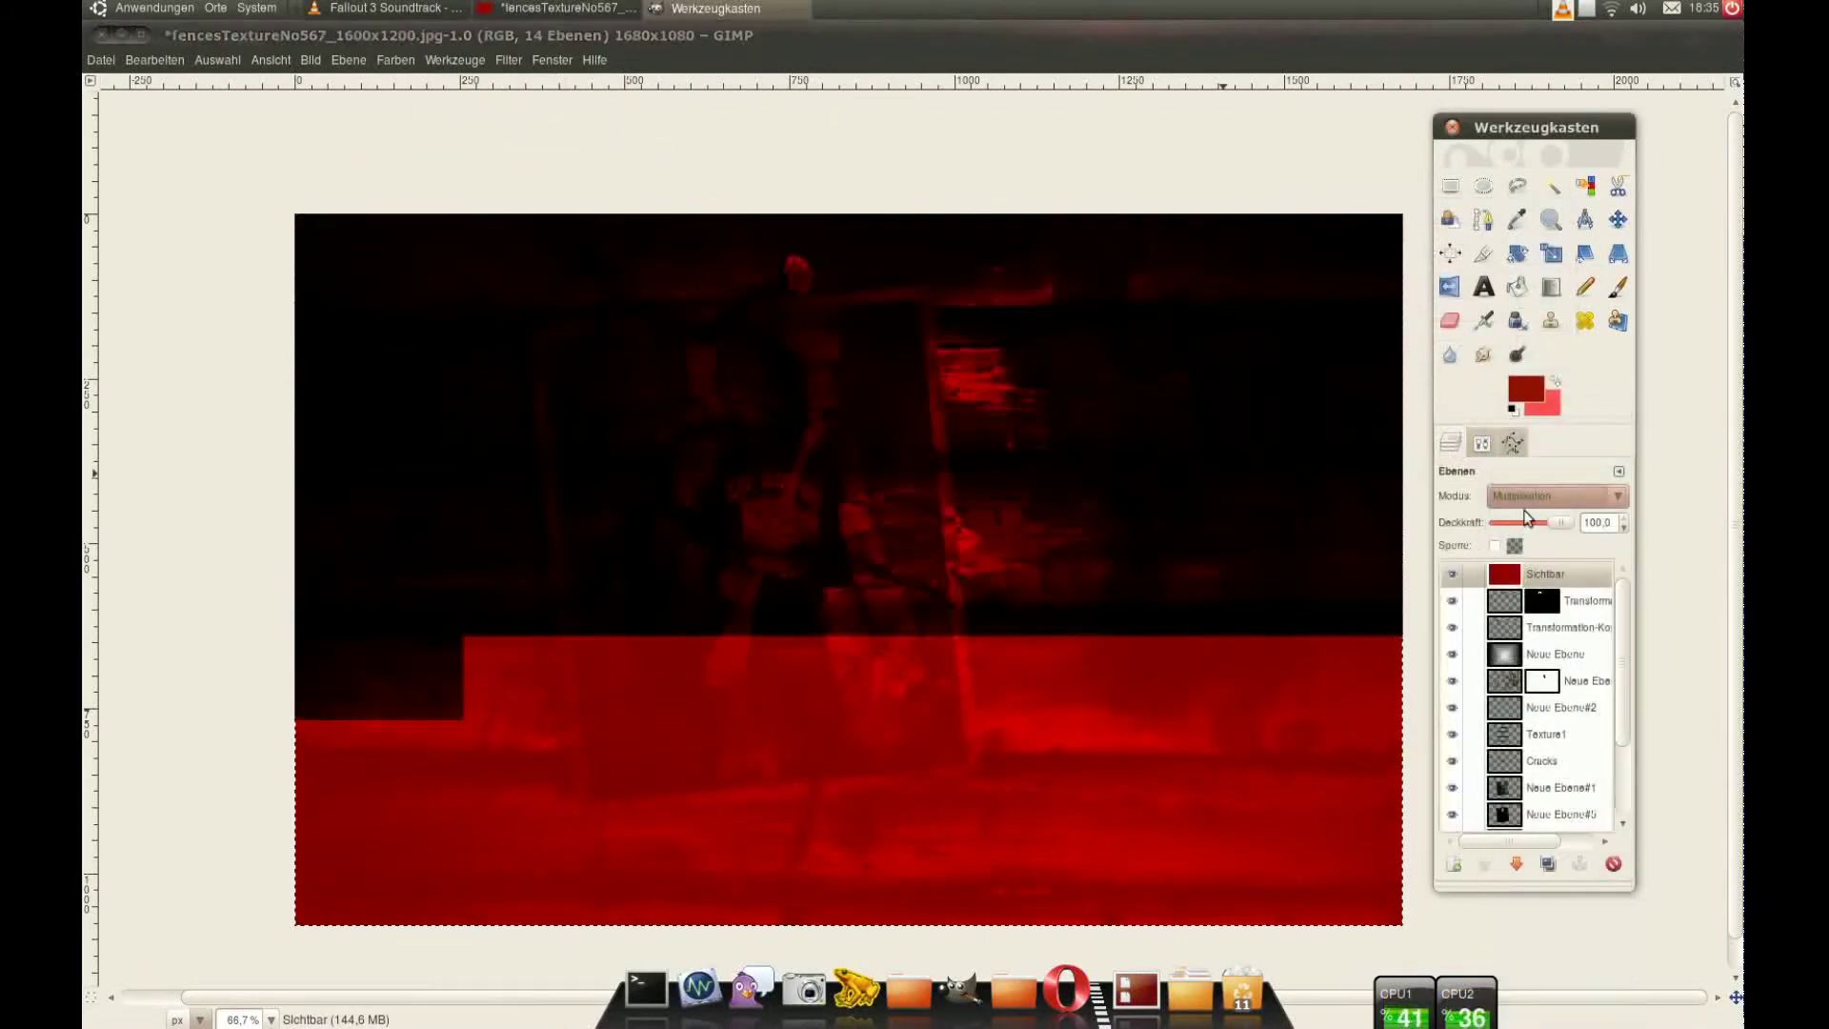
drag(1529, 522, 1505, 522)
click(1553, 495)
click(1530, 585)
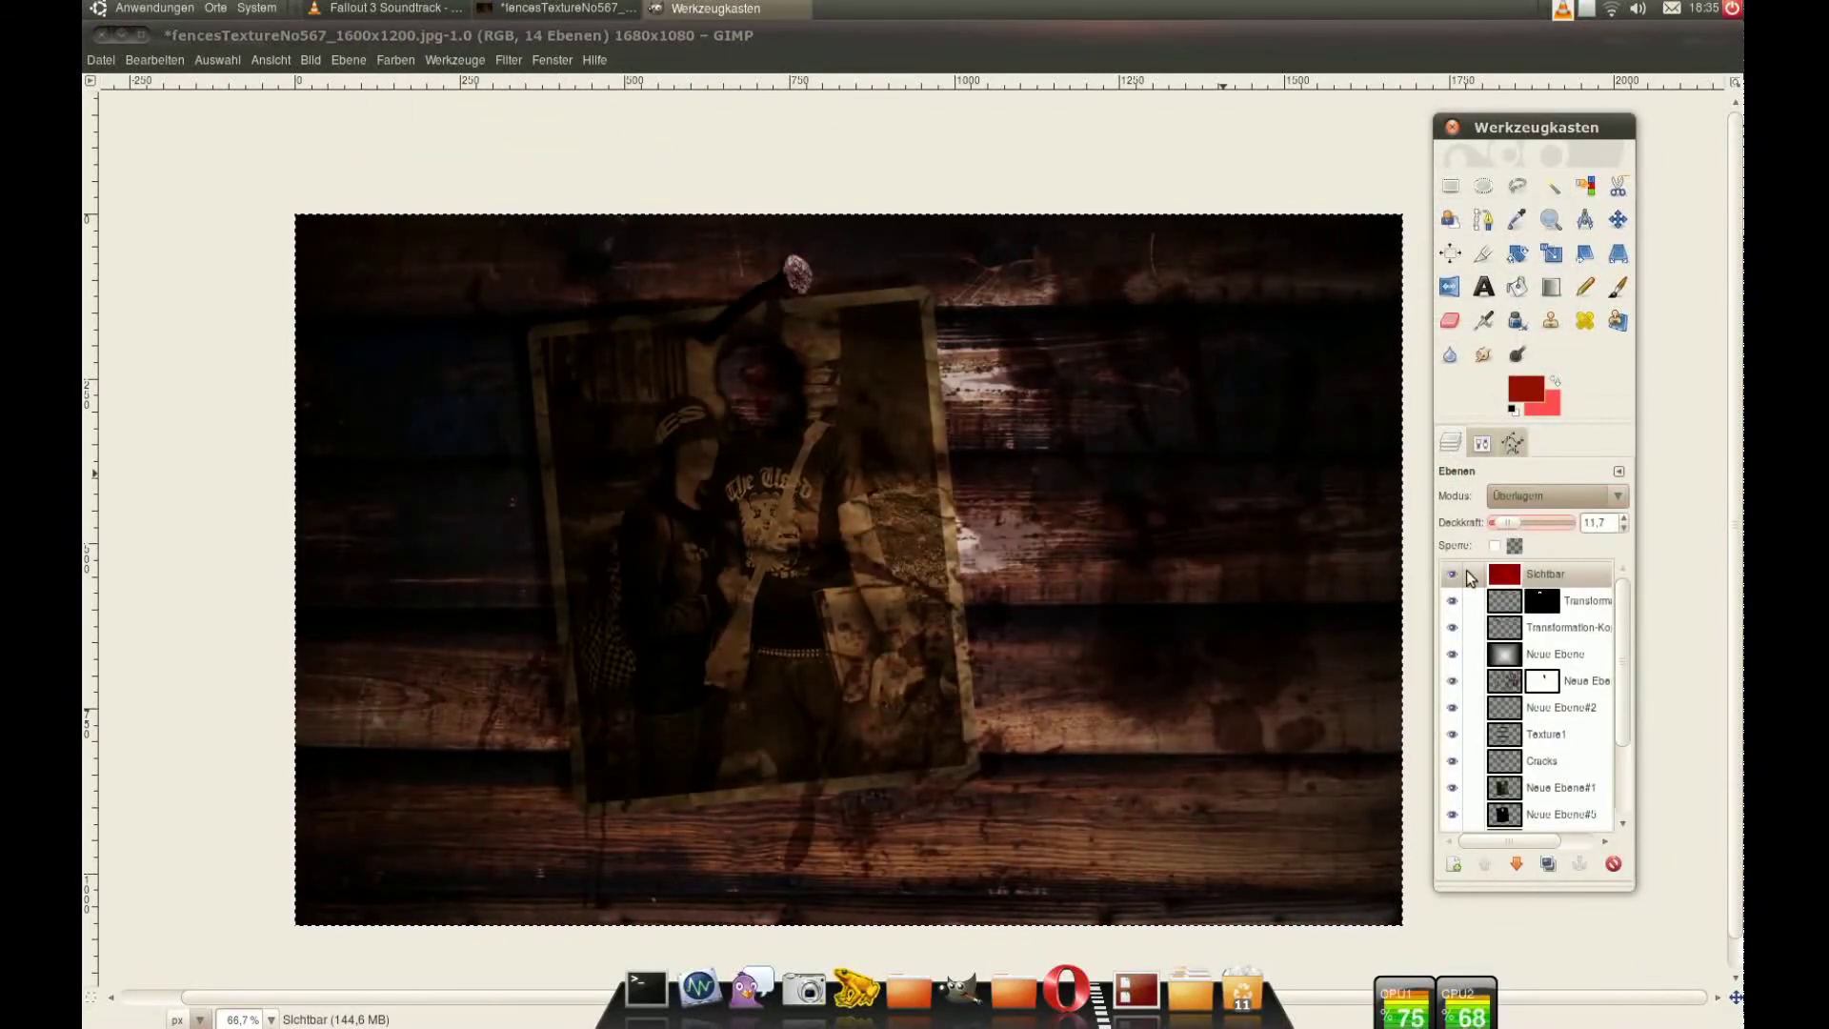
Step: Add the text 'Jealousy' in the MCF funera font at size 203
click(1483, 286)
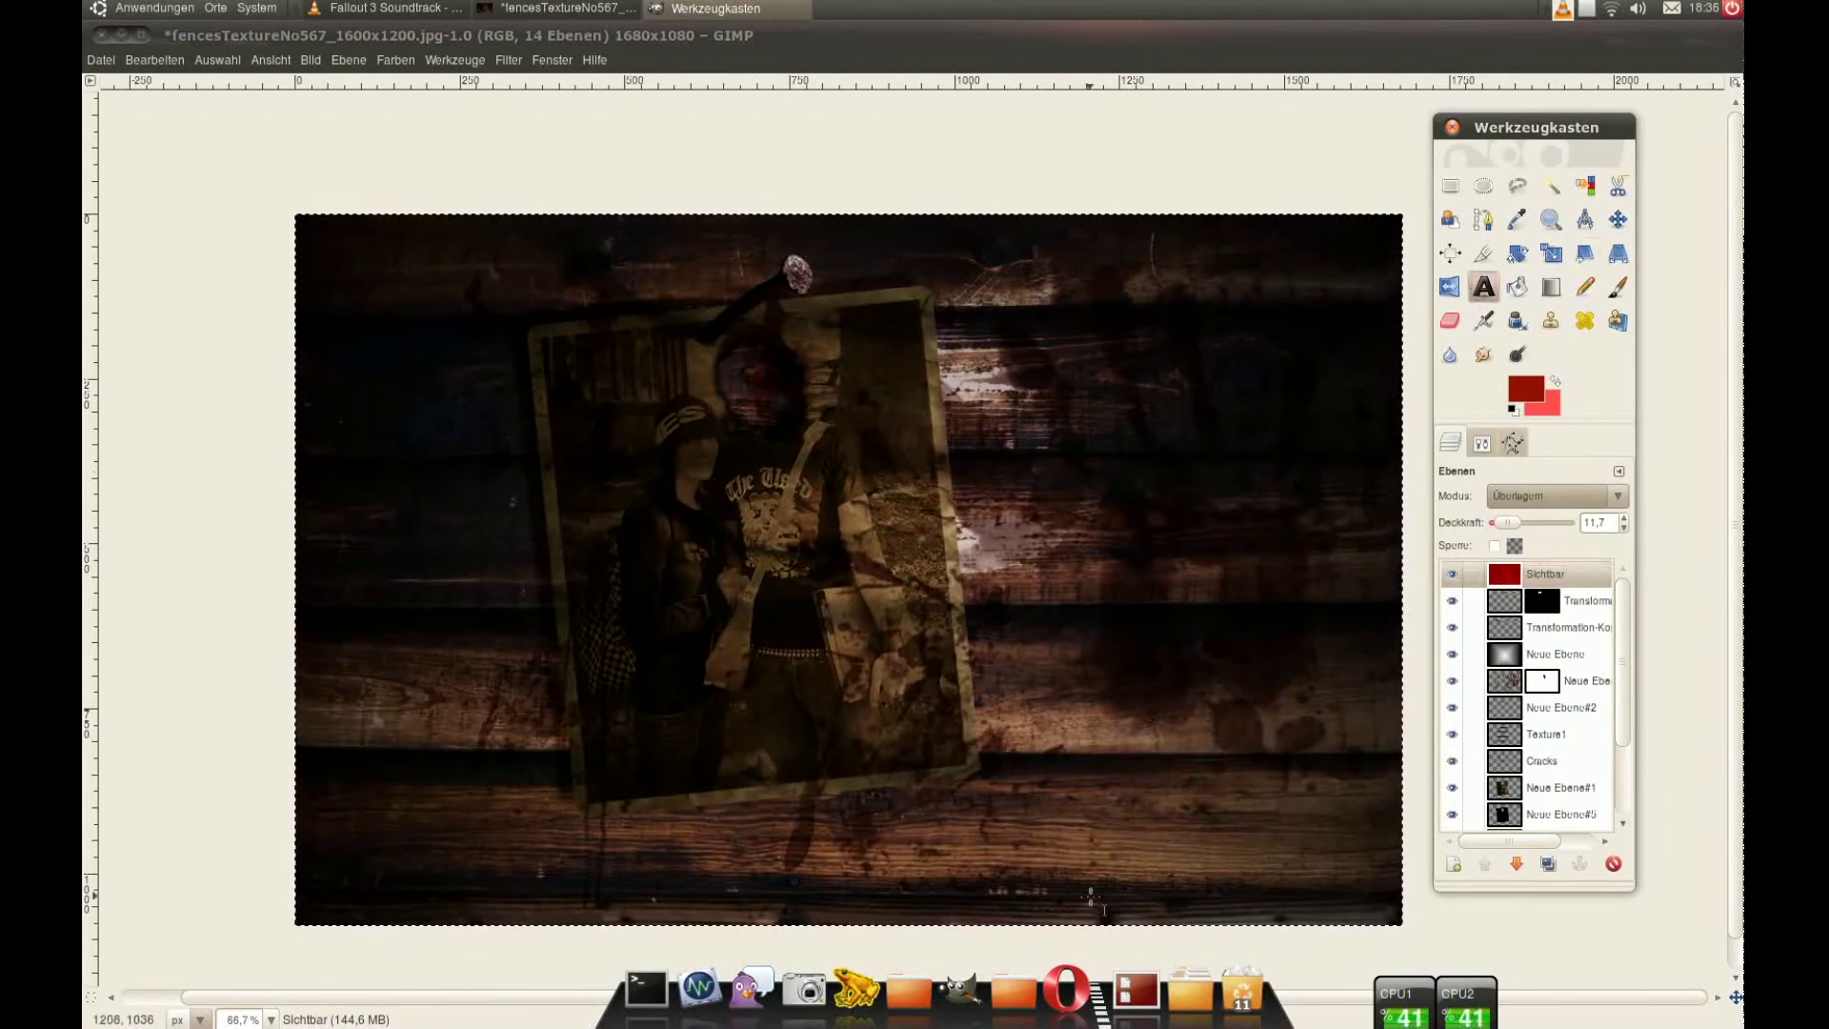
click(1062, 789)
text(Jealousy)
click(1513, 443)
click(1513, 410)
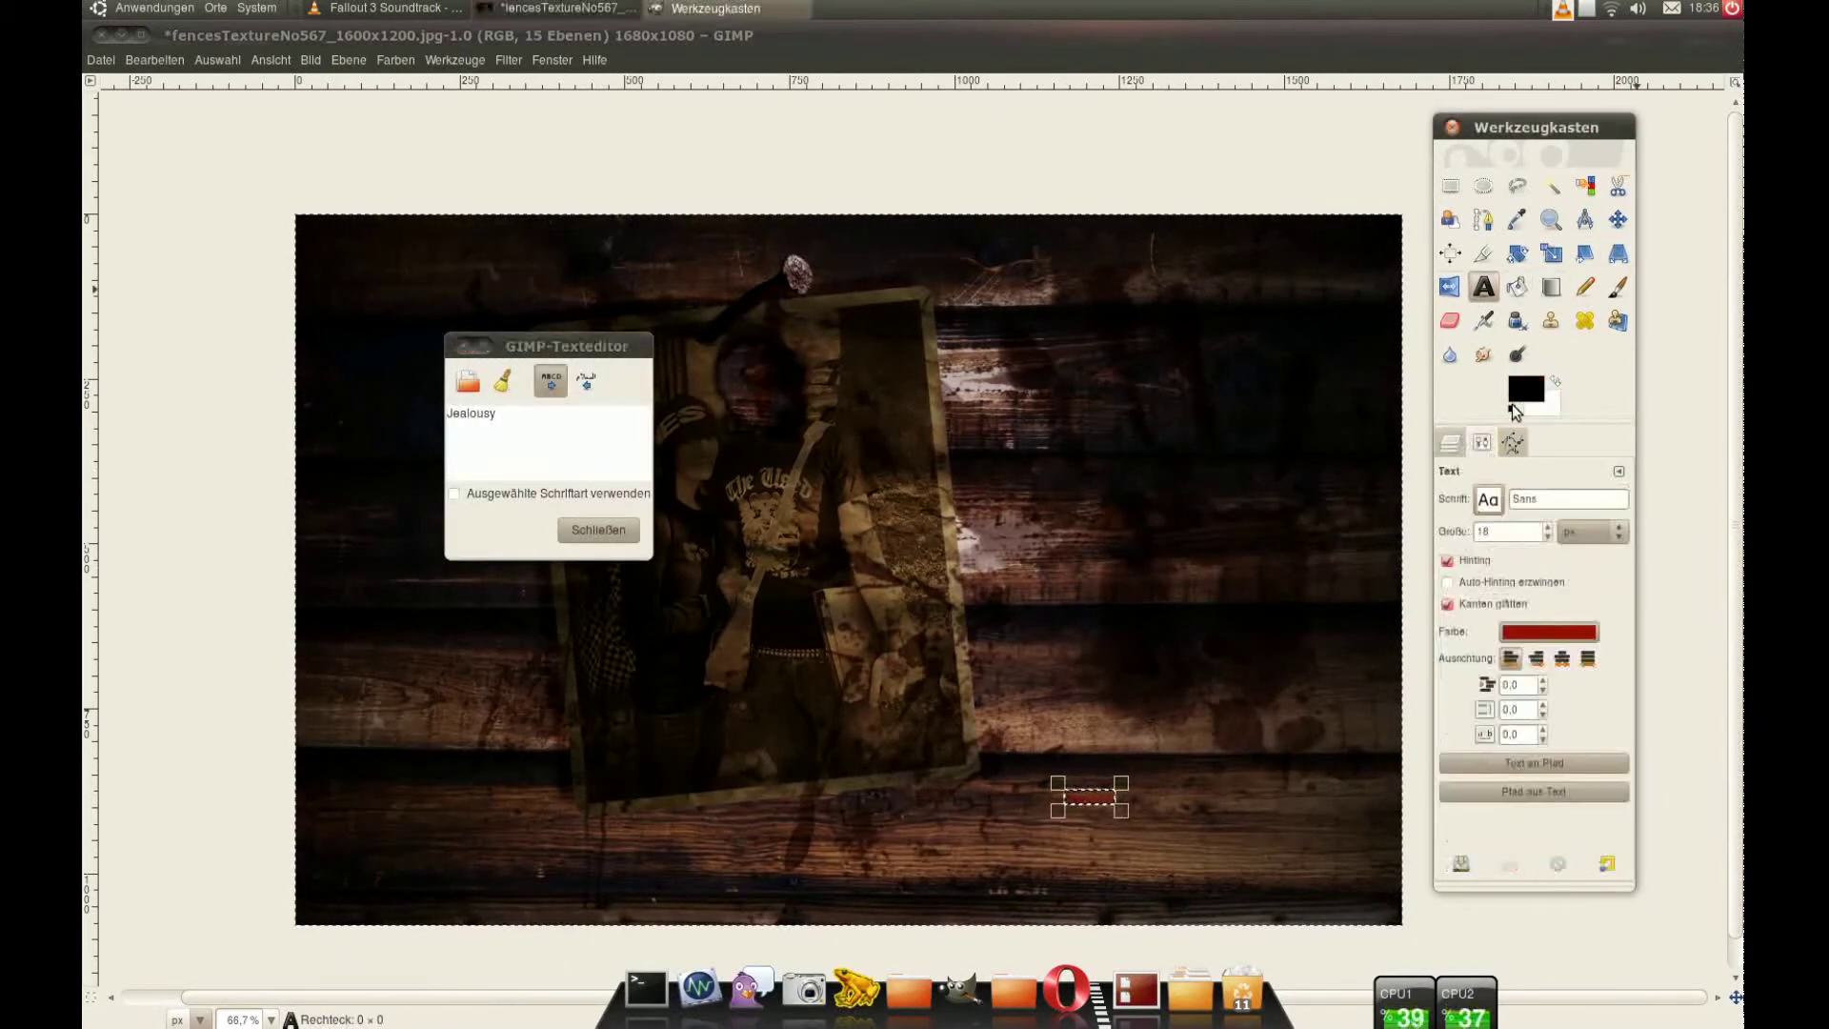
click(1489, 499)
click(1539, 612)
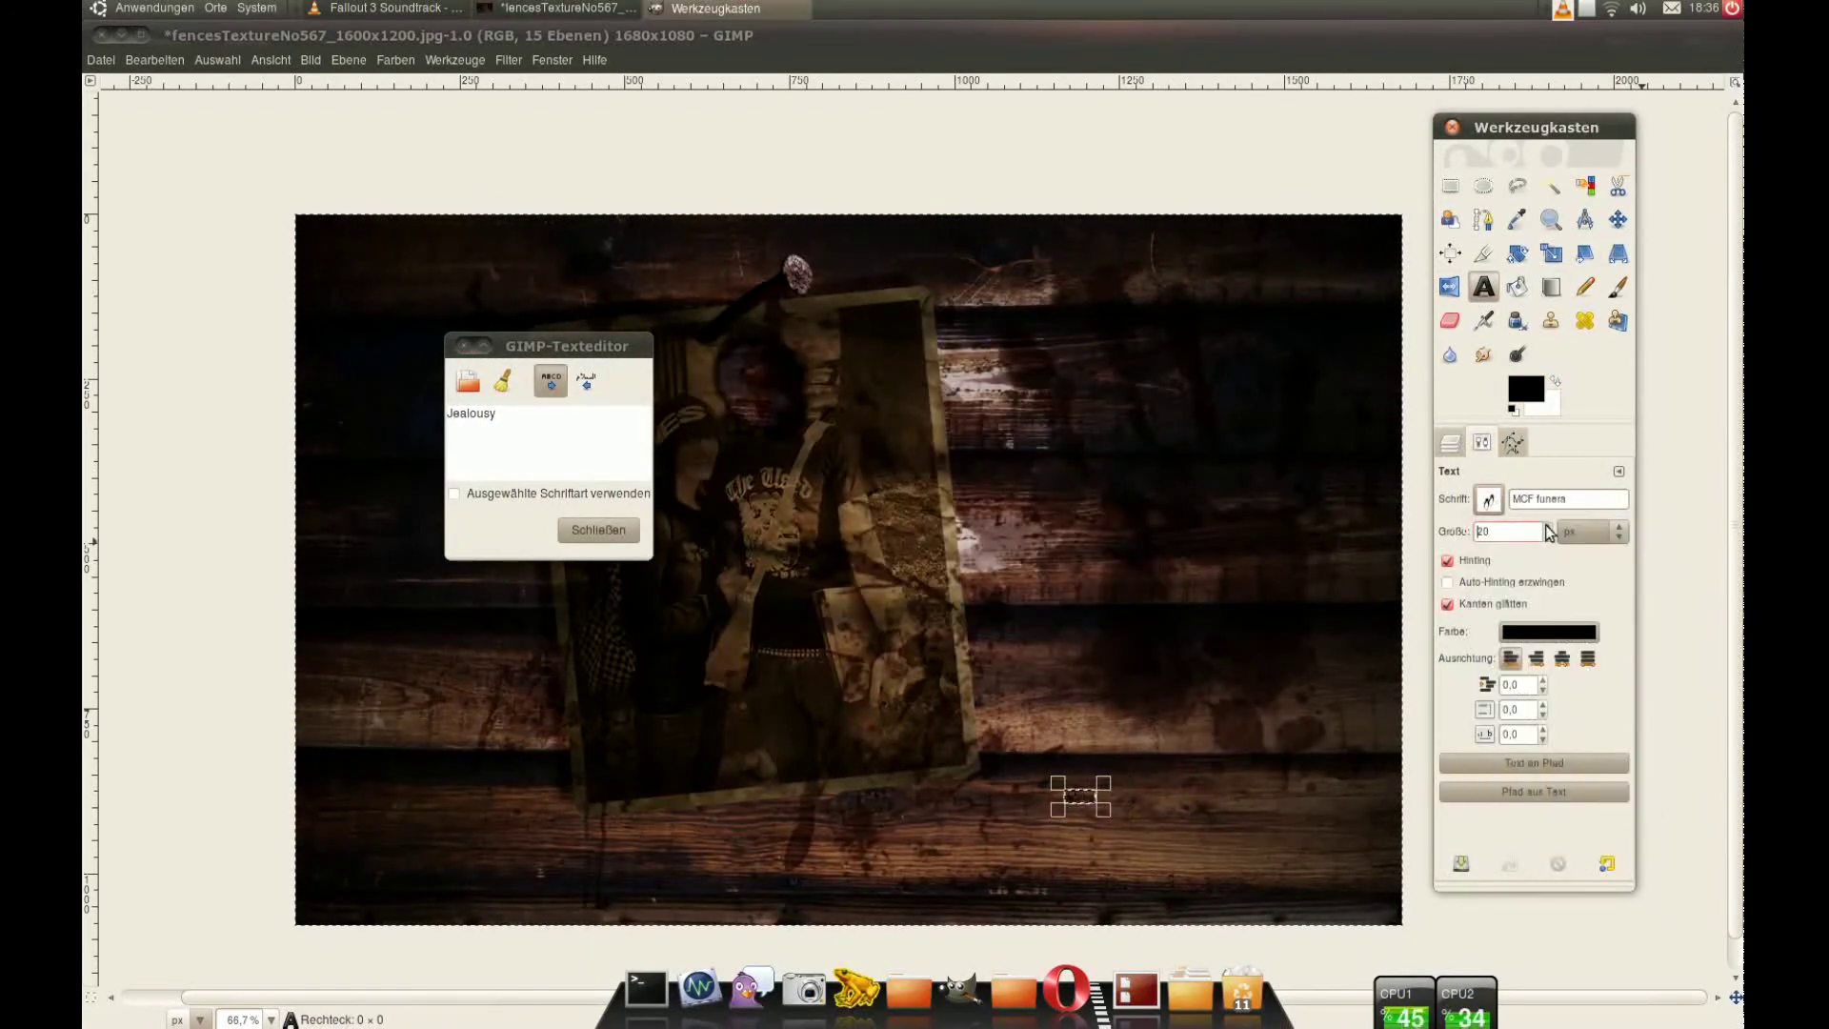
text(203)
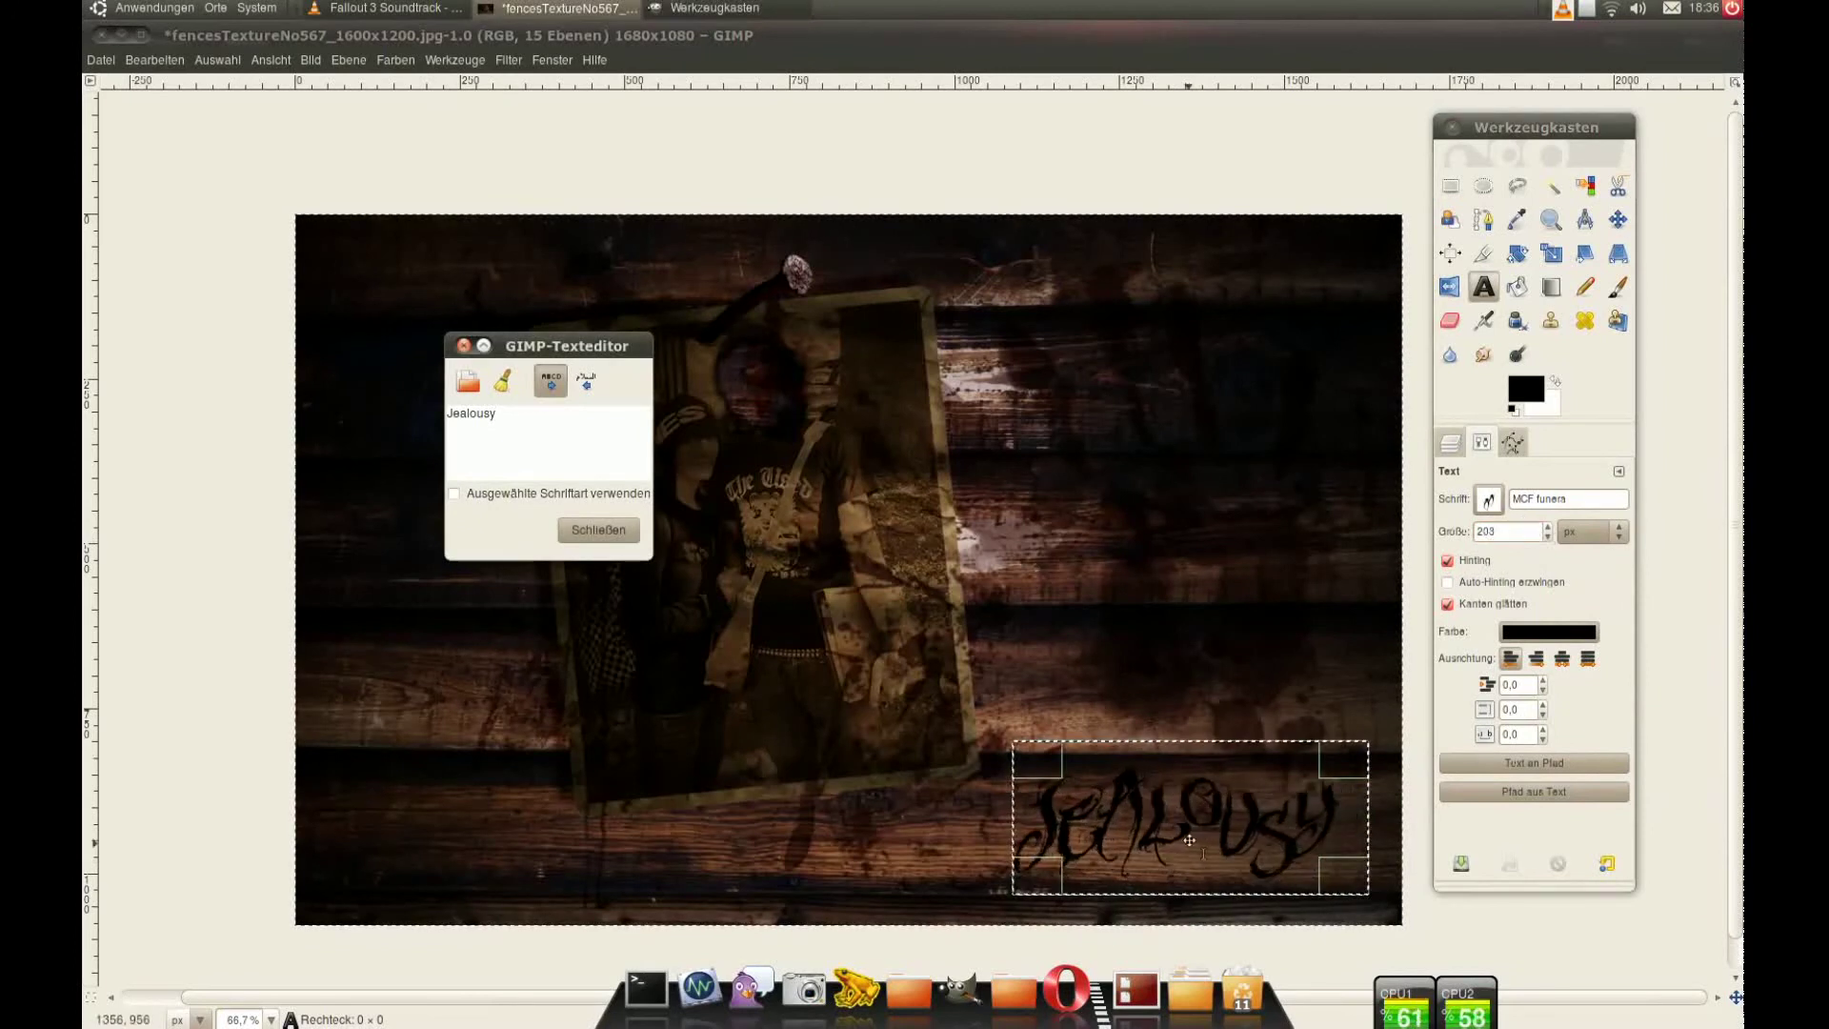
Step: Make the Jealousy text white, set it to overlay, and place it lower right
drag(1196, 862, 1191, 702)
click(1549, 632)
click(1090, 653)
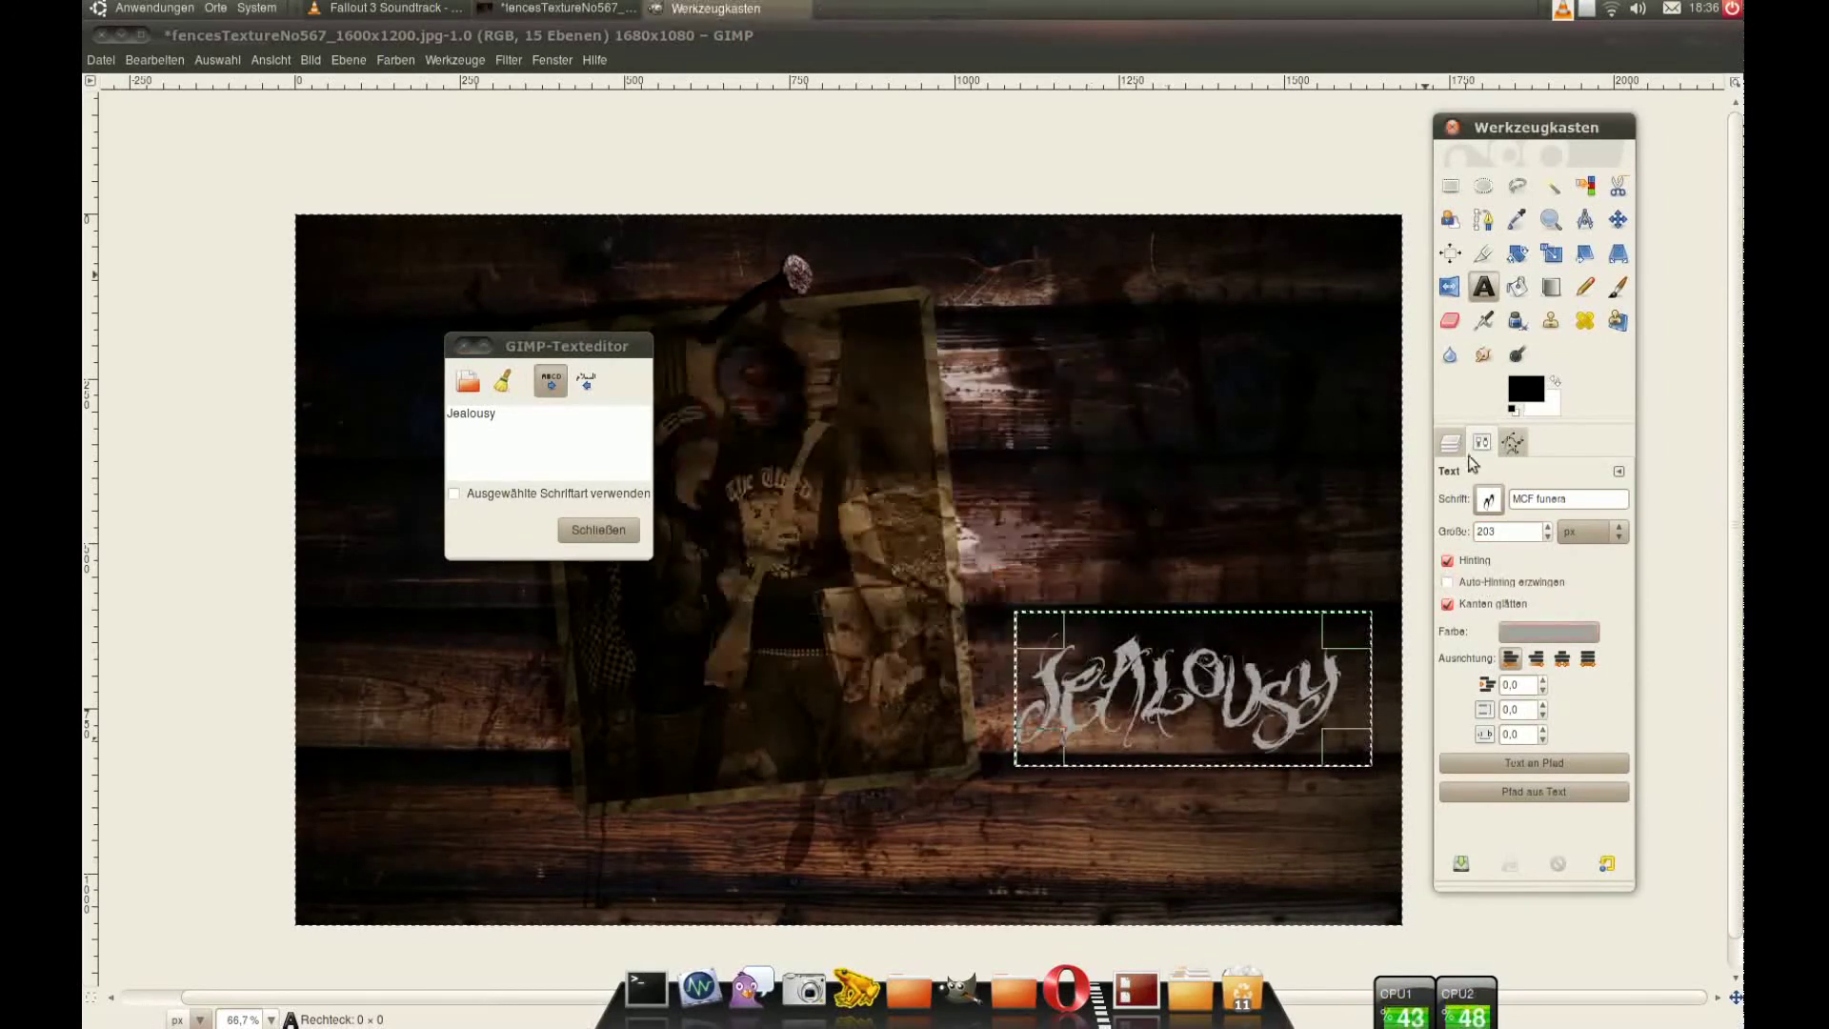
key(ctrl+l)
click(1482, 443)
click(1086, 707)
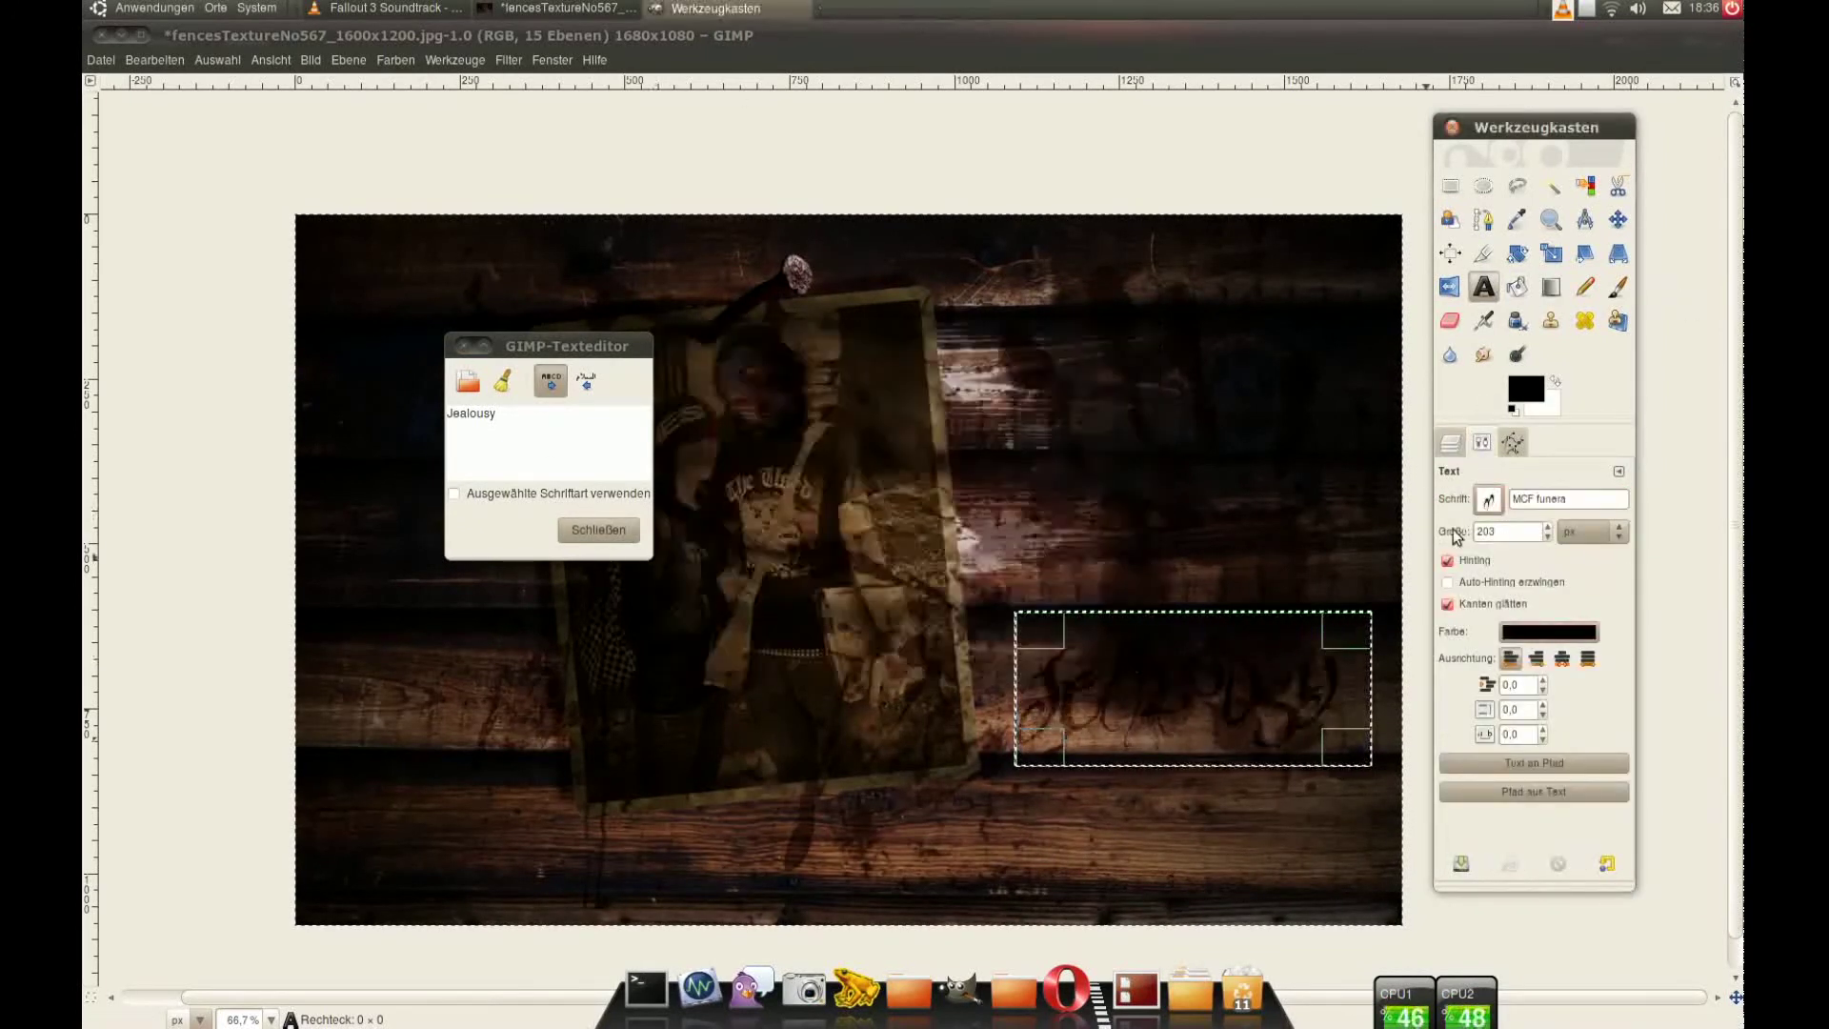
drag(1086, 707, 1098, 835)
Step: Lower the text layer's opacity to 26.7, finish editing, and add a new empty layer
click(1451, 443)
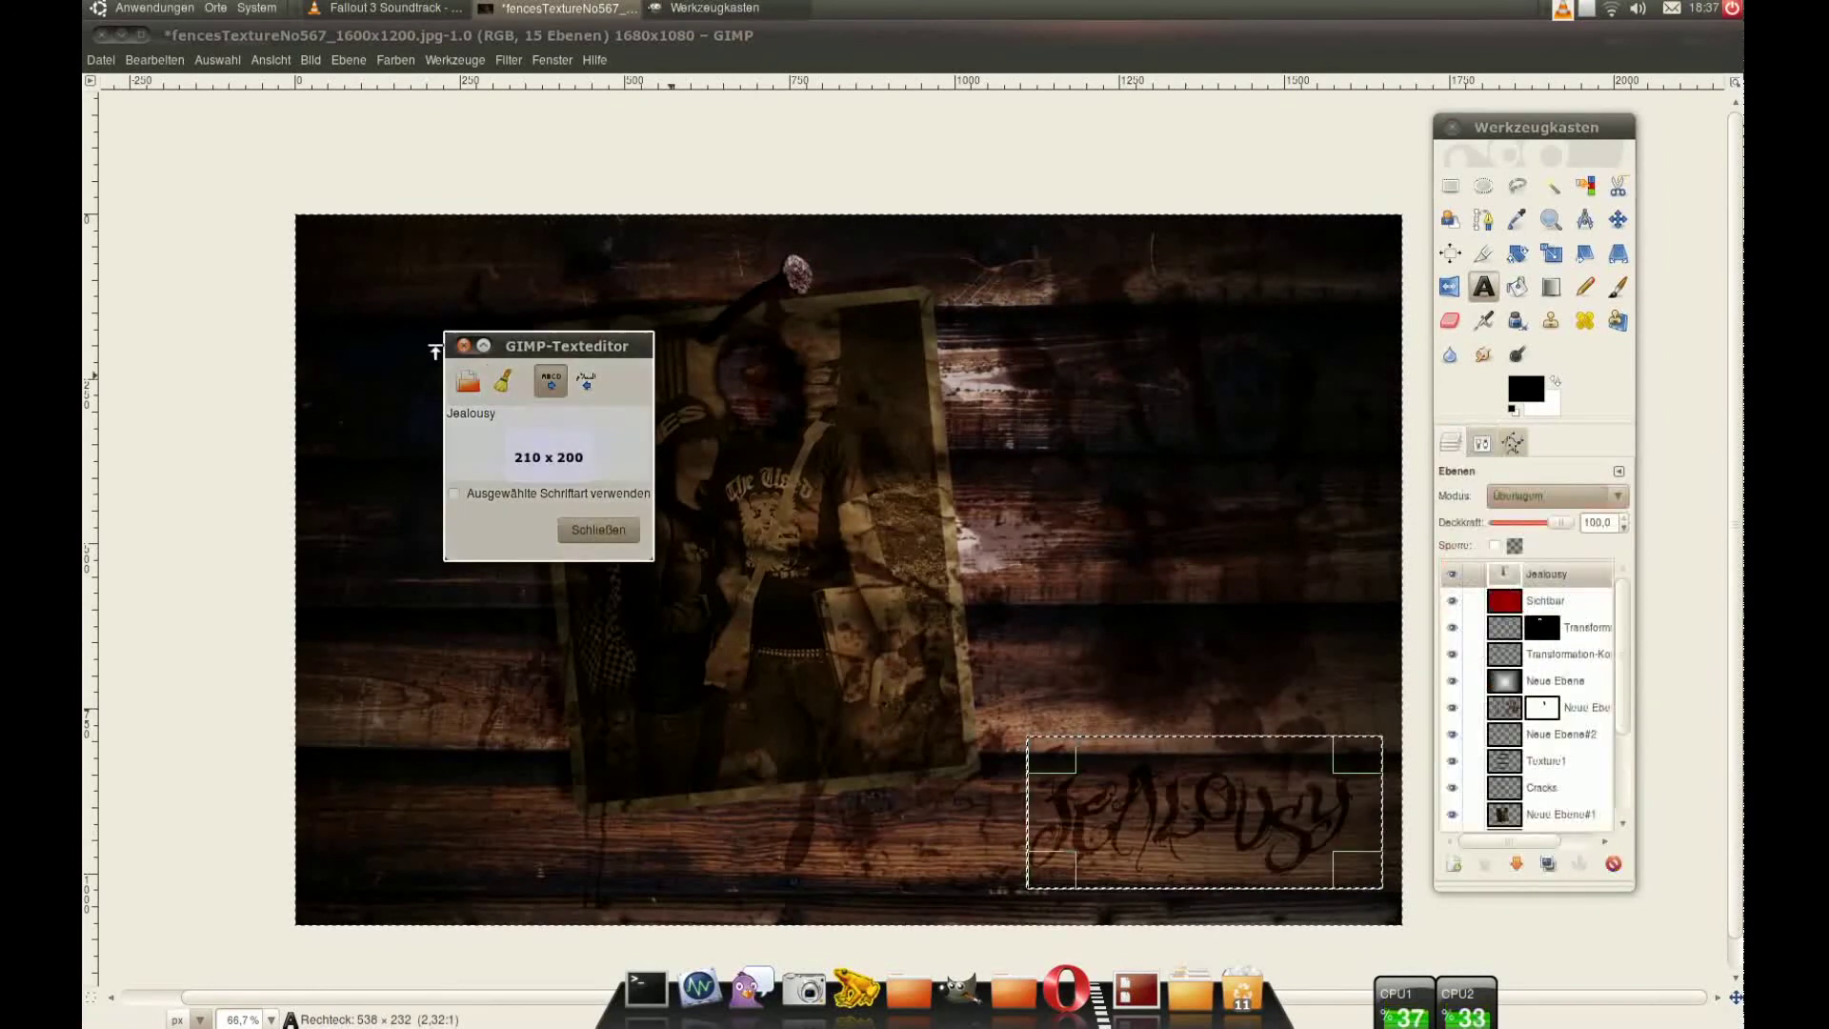
drag(553, 359, 319, 176)
click(1541, 563)
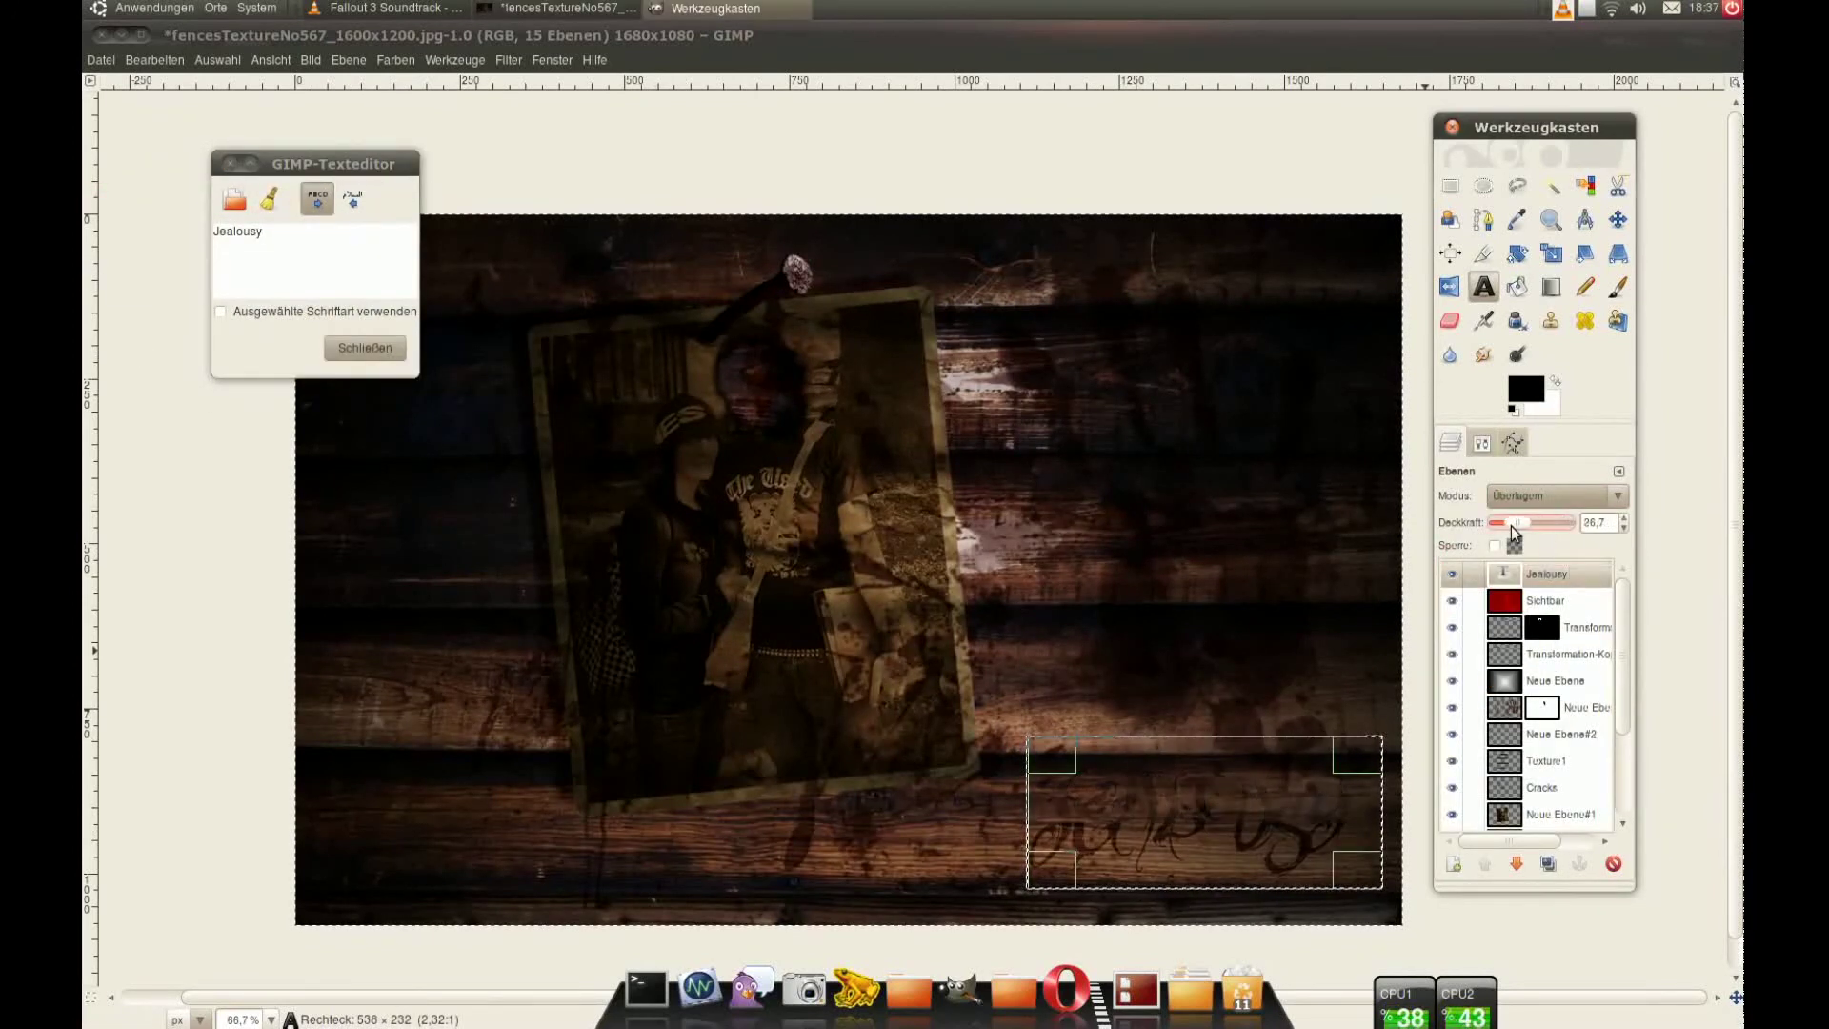
click(1486, 442)
scroll(1524, 530, down, 15)
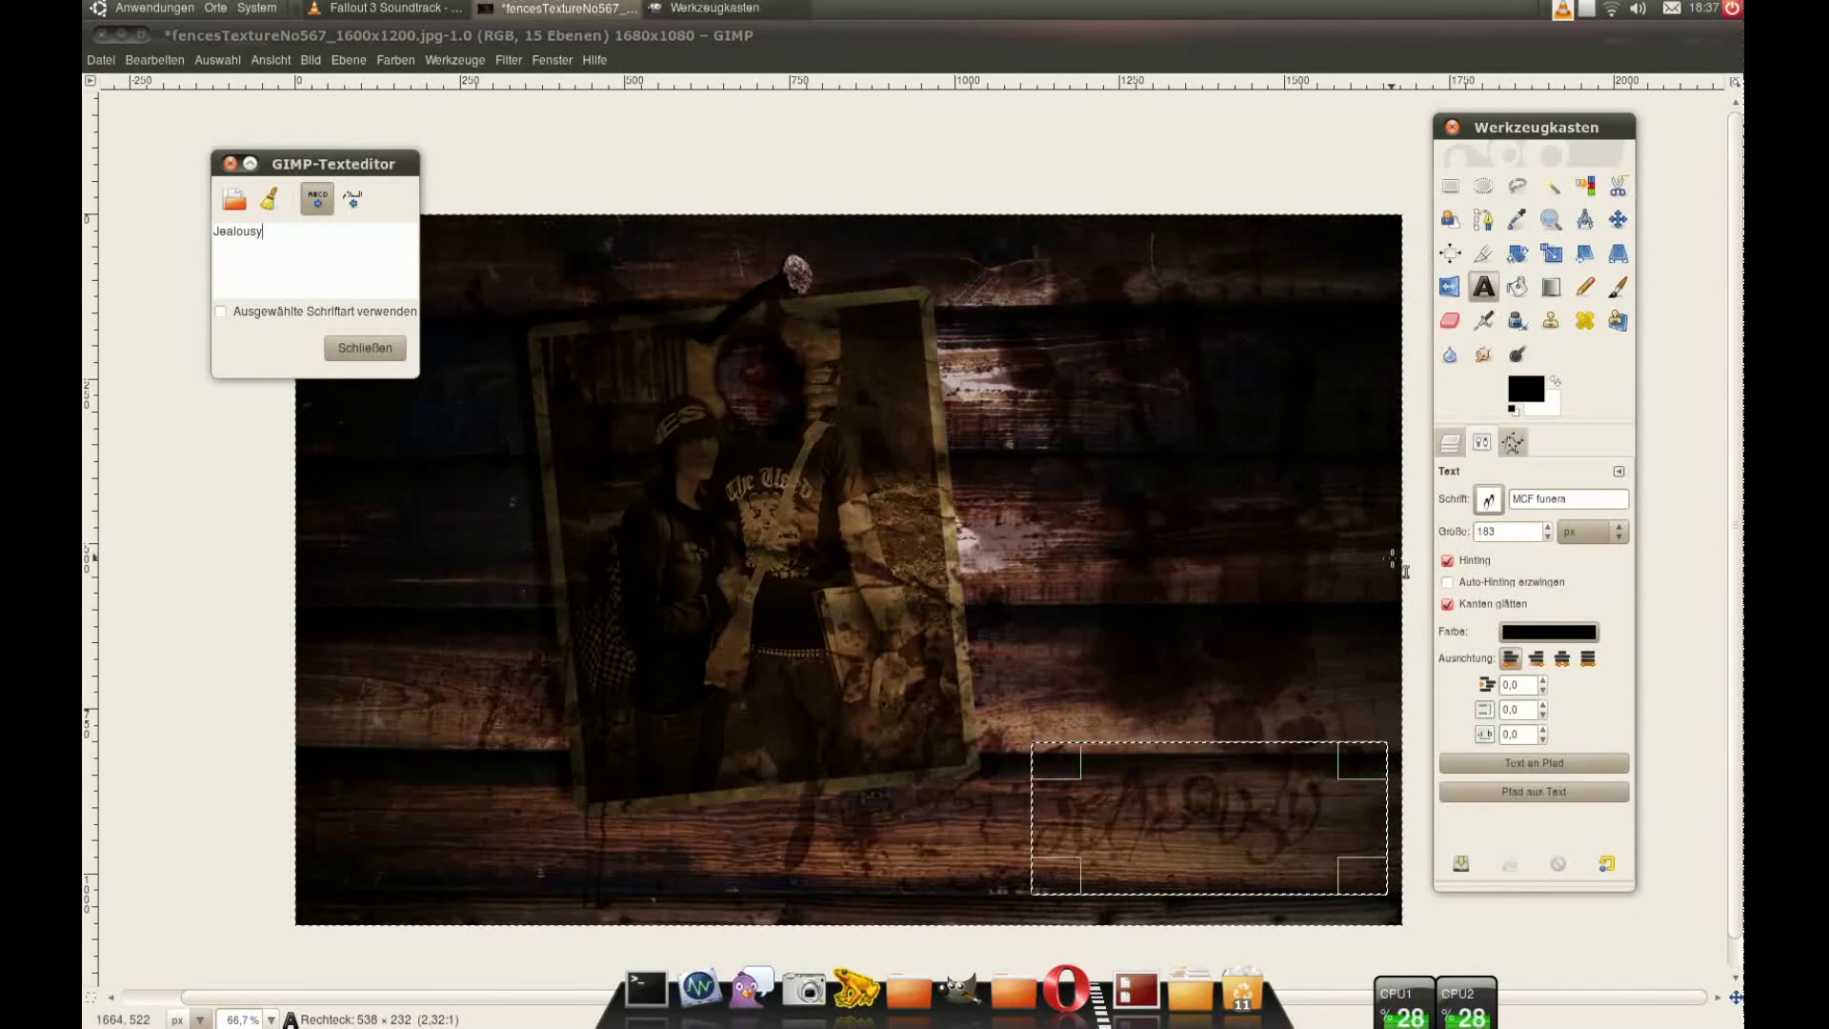
key(Escape)
key(ctrl+l)
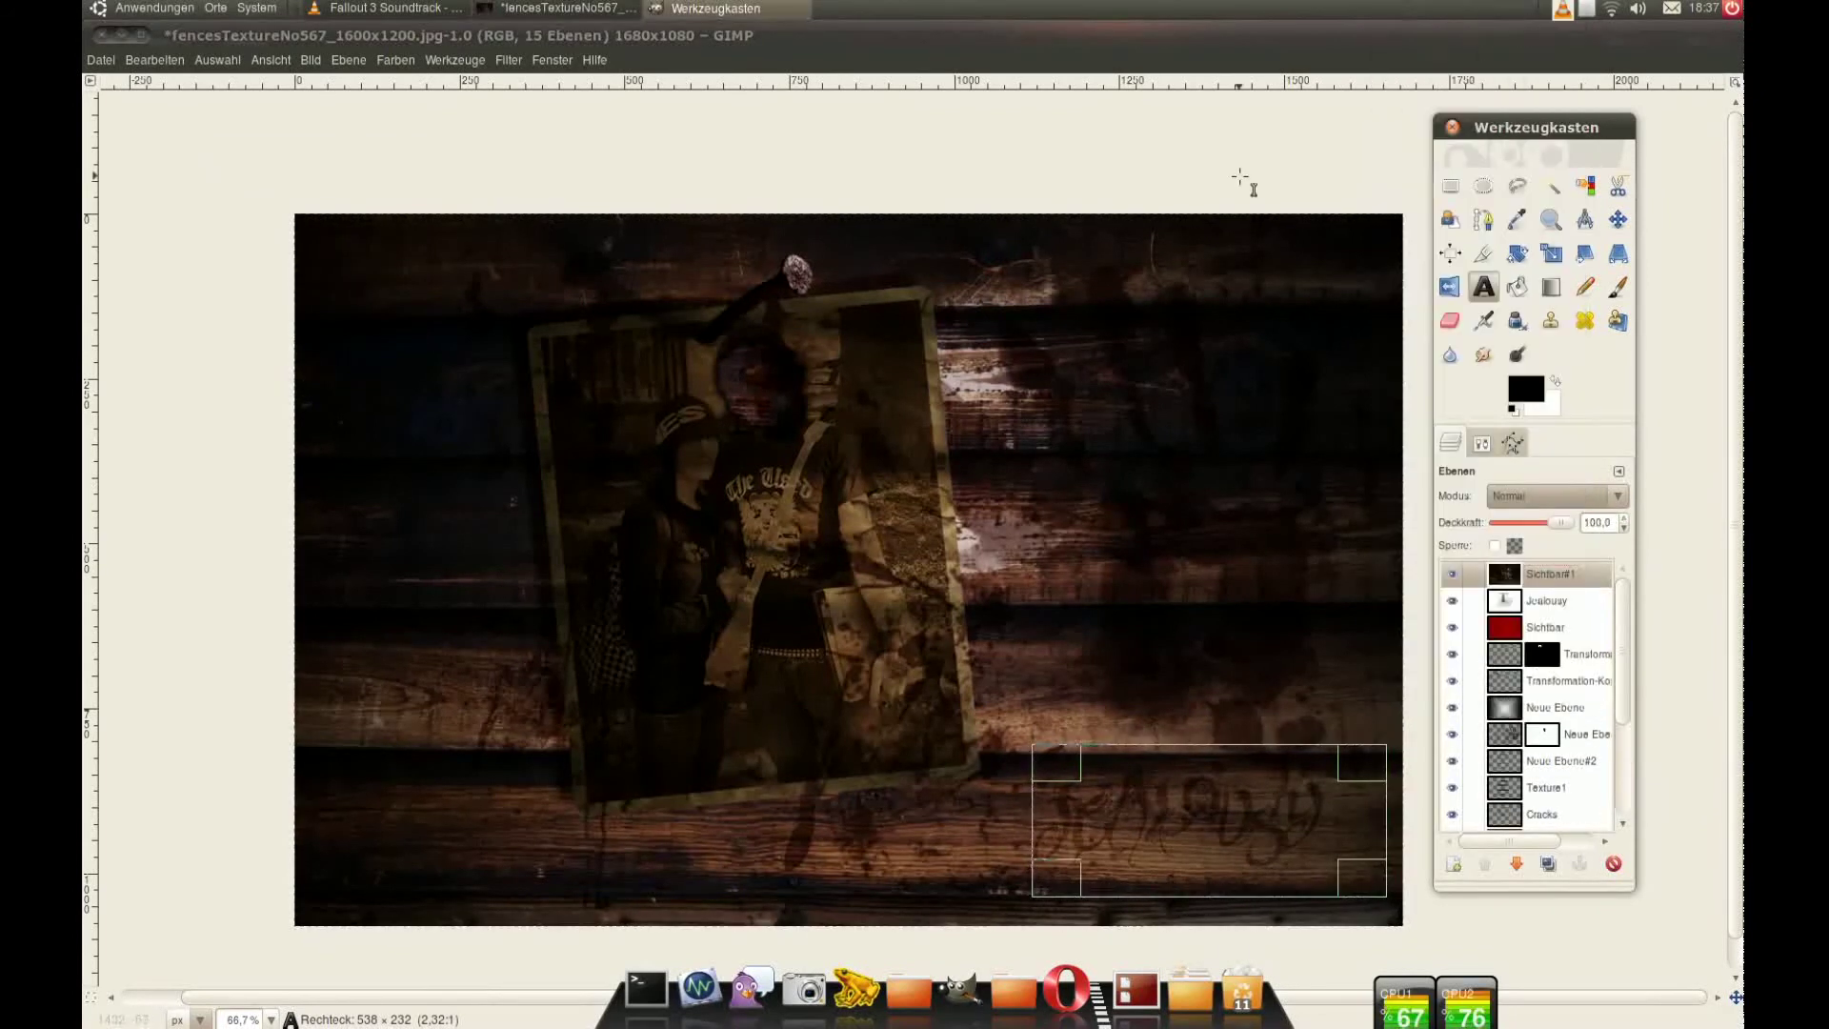
key(shift+ctrl+n)
key(Return)
Step: Draw a radial white-to-black gradient, blended in Überlagern mode at 55% opacity
key(g)
click(1555, 382)
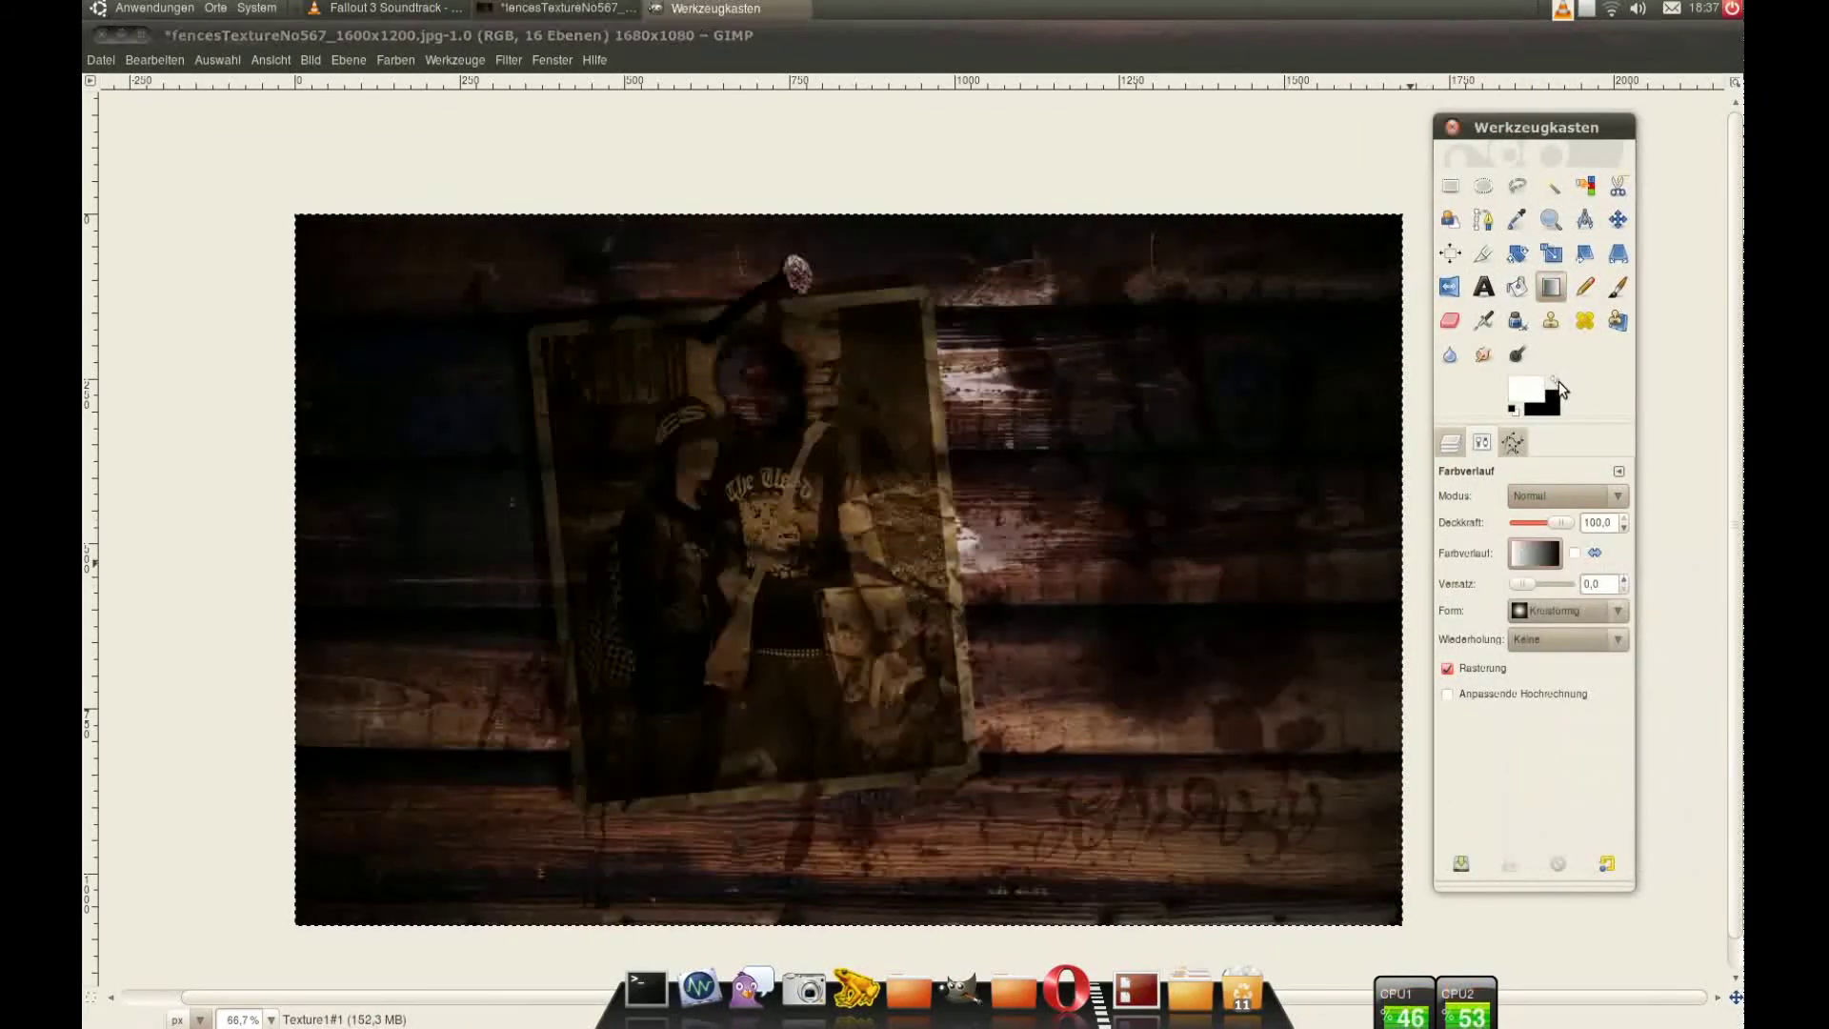
drag(838, 531, 1278, 347)
drag(996, 605, 563, 420)
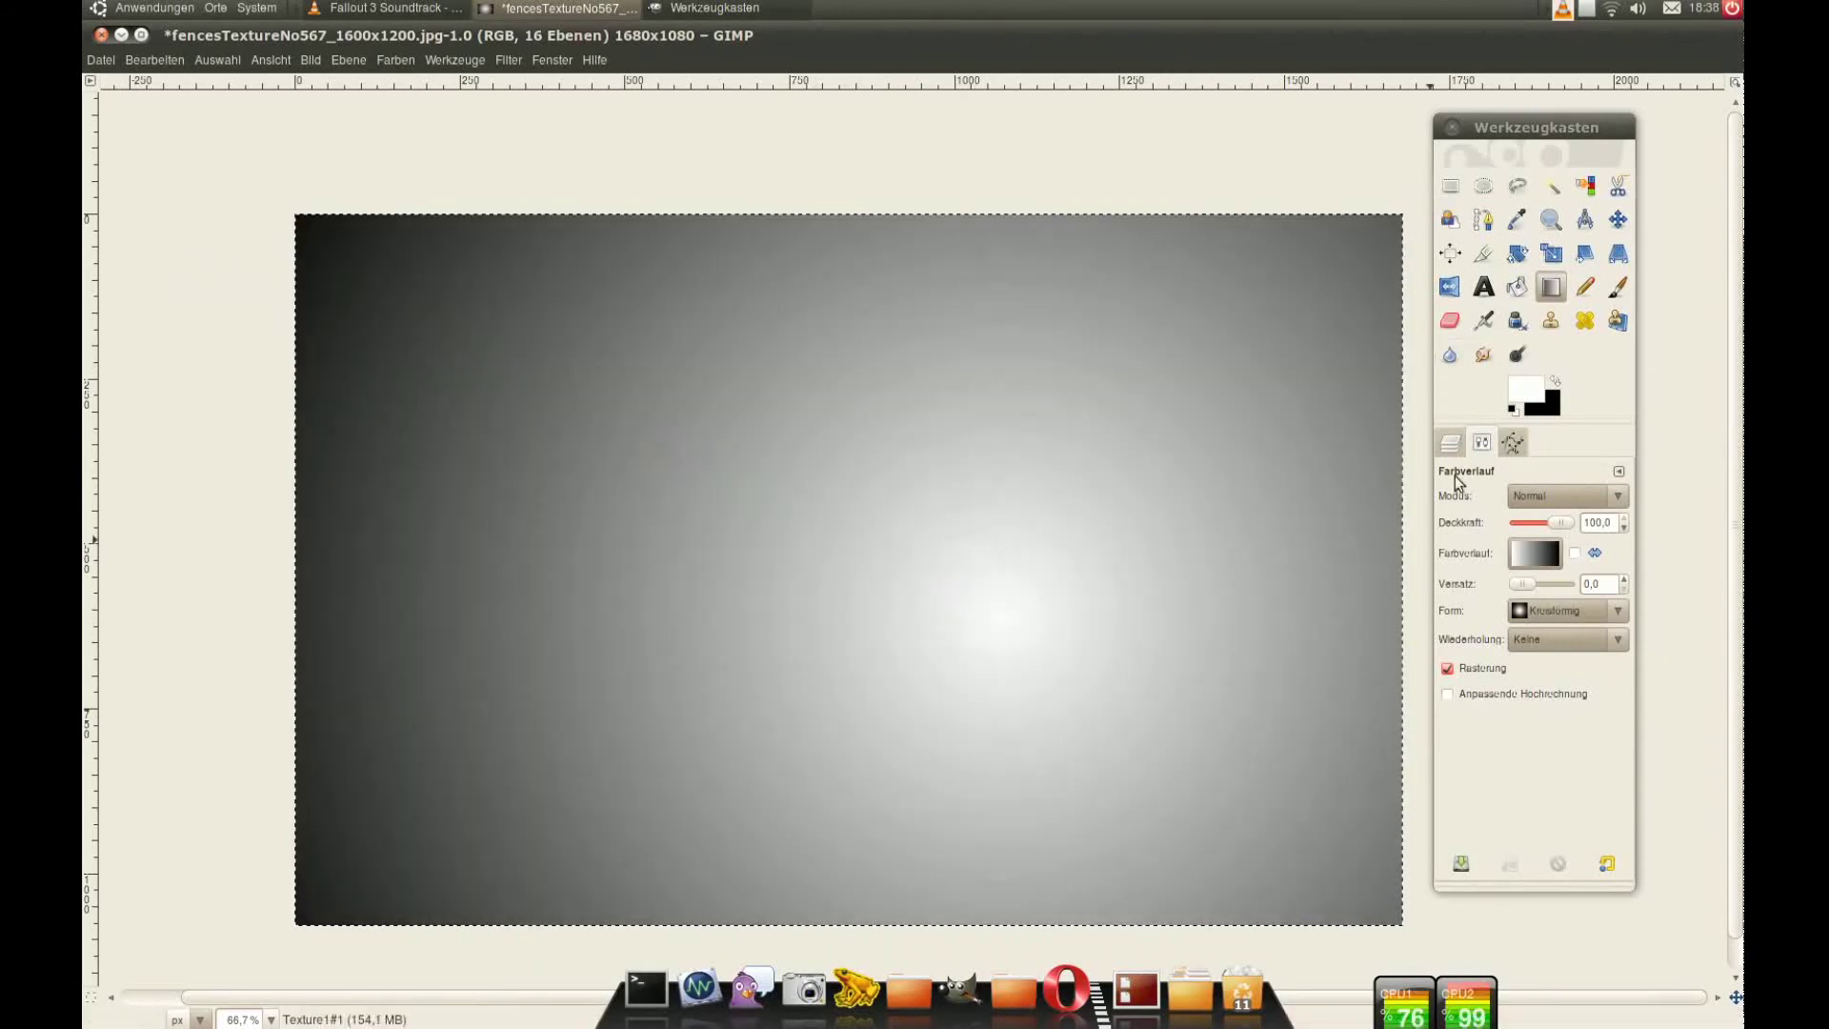
click(1450, 443)
click(1554, 495)
click(1535, 666)
drag(1487, 523, 1541, 523)
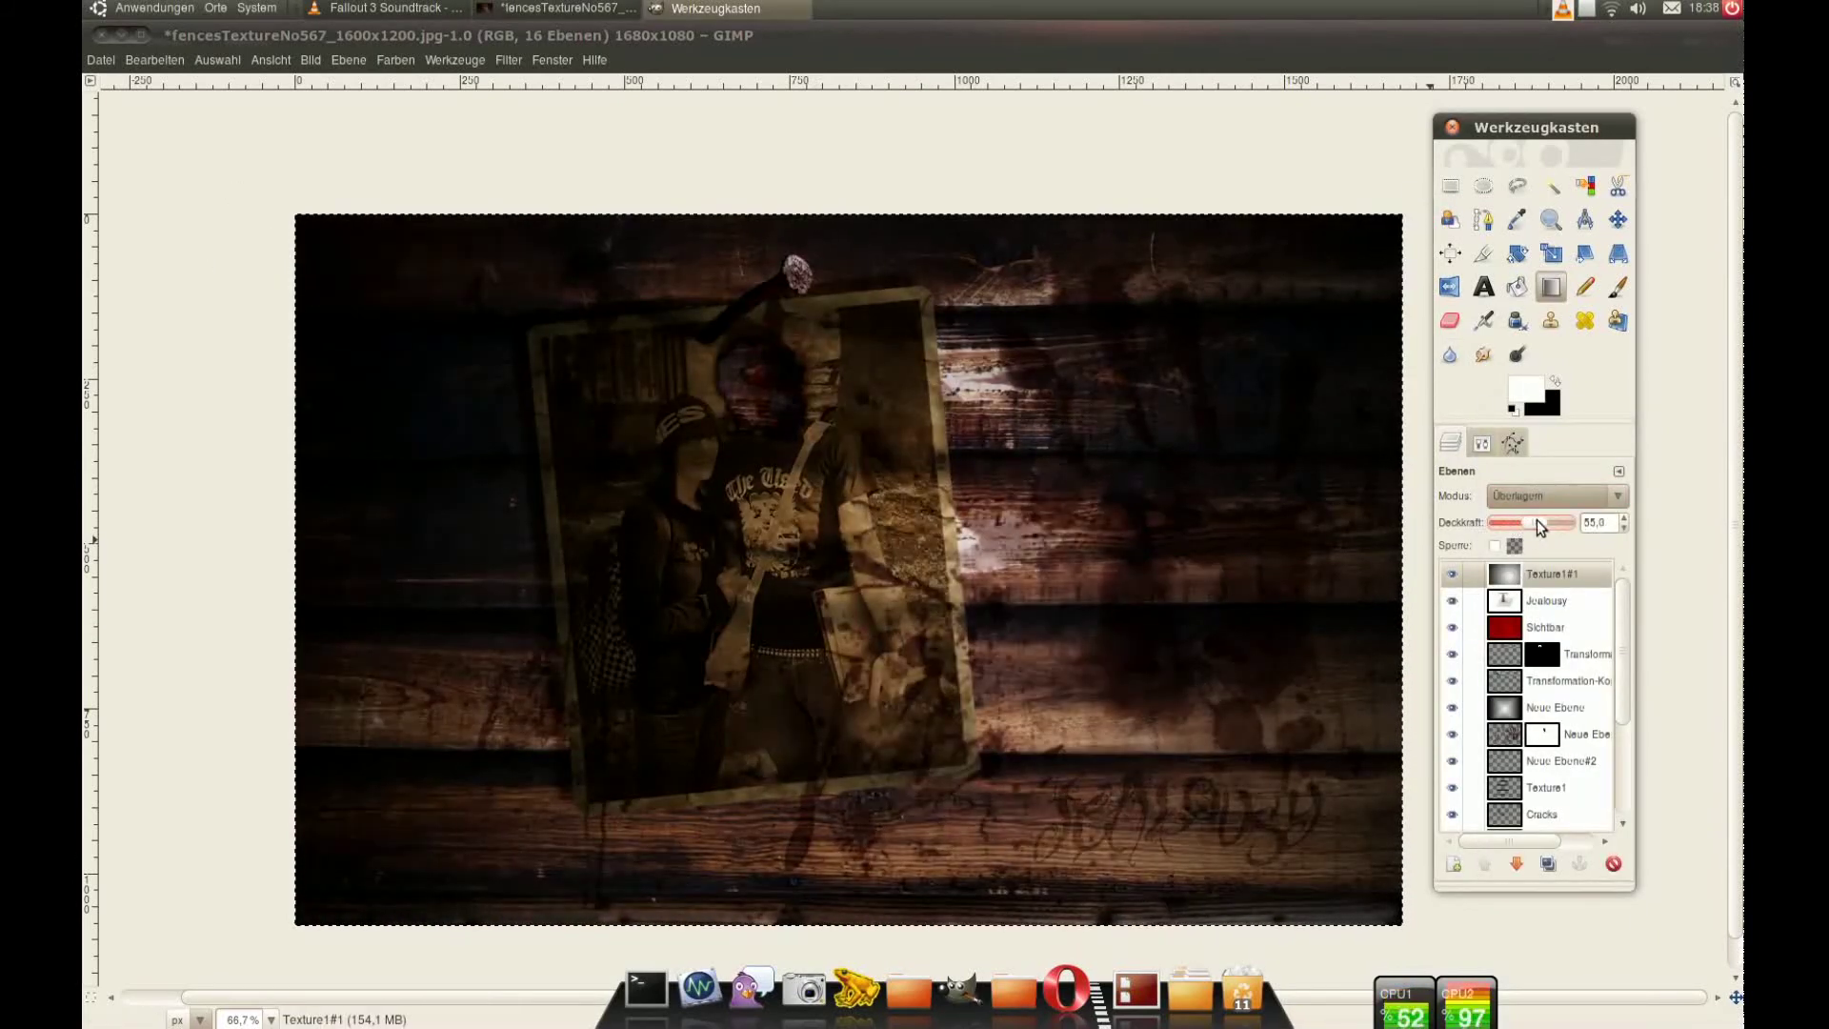